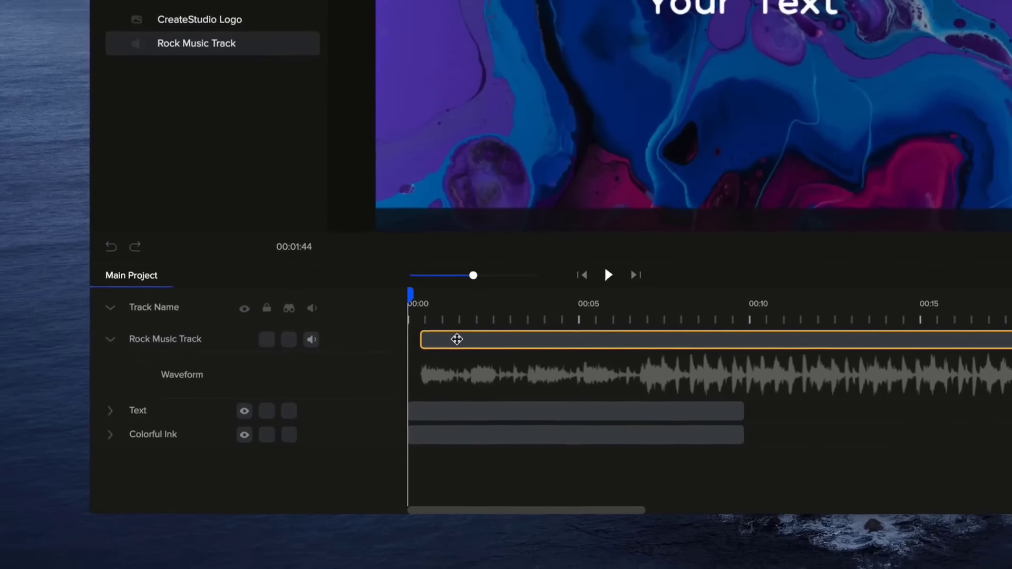
{"action": "left_click", "coordinate": [432, 340]}
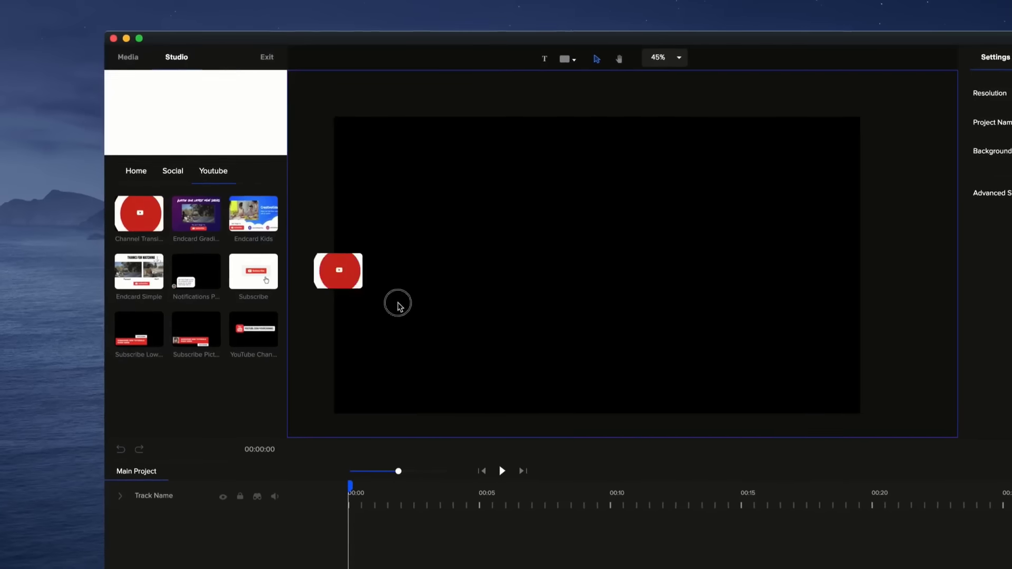
Add the YouTube Channel template from the YouTube collection to the empty canvas and play it back
{"action": "left_click_drag", "start_coordinate": [398, 304], "coordinate": [399, 305]}
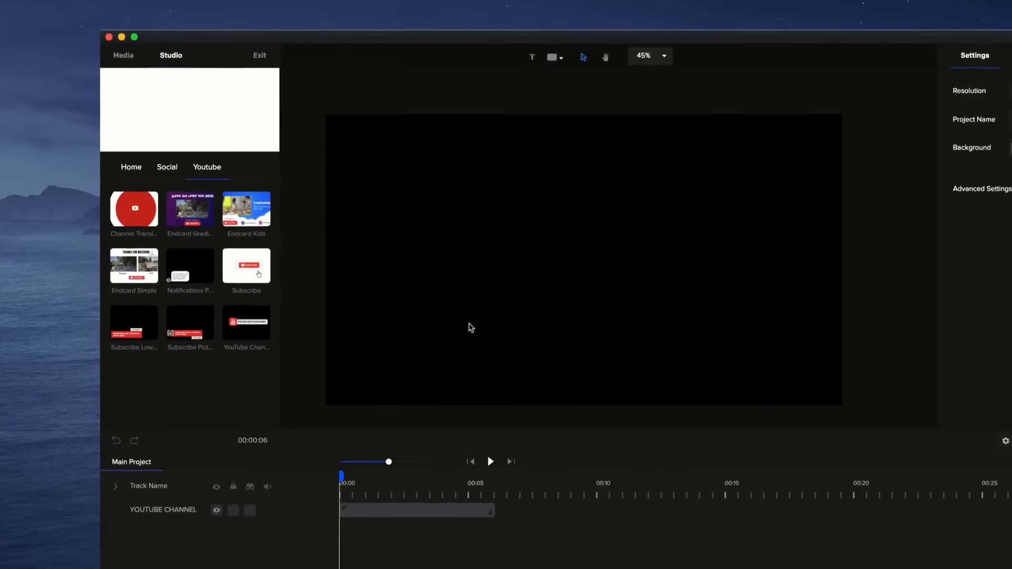
{"action": "left_click", "coordinate": [502, 470]}
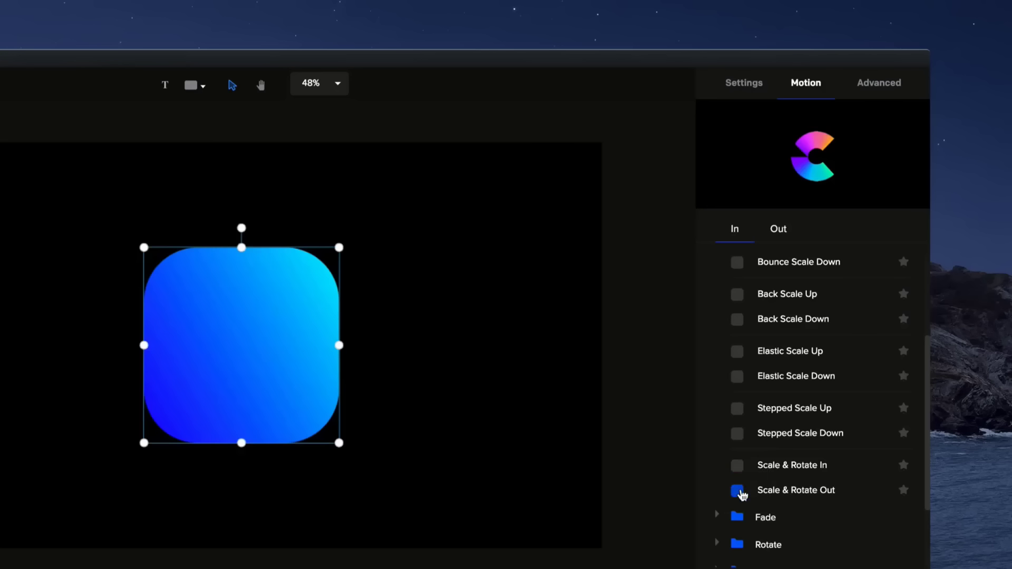
Apply the Scale & Rotate Out entrance motion to the blue rounded square
{"action": "left_click", "coordinate": [737, 491]}
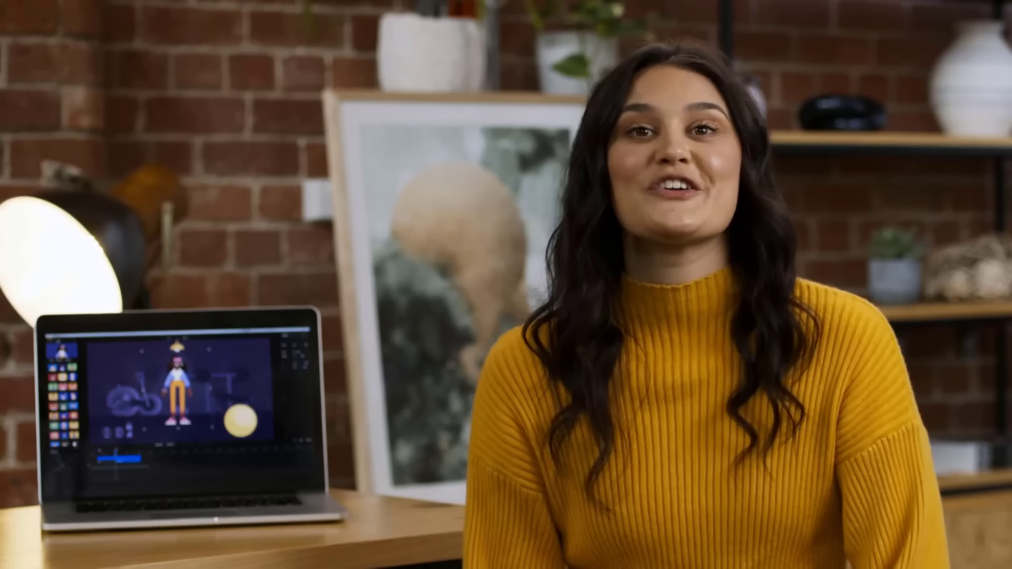
Enable the Scale and Rotation properties for the blue shape's animation
{"action": "left_click", "coordinate": [375, 390]}
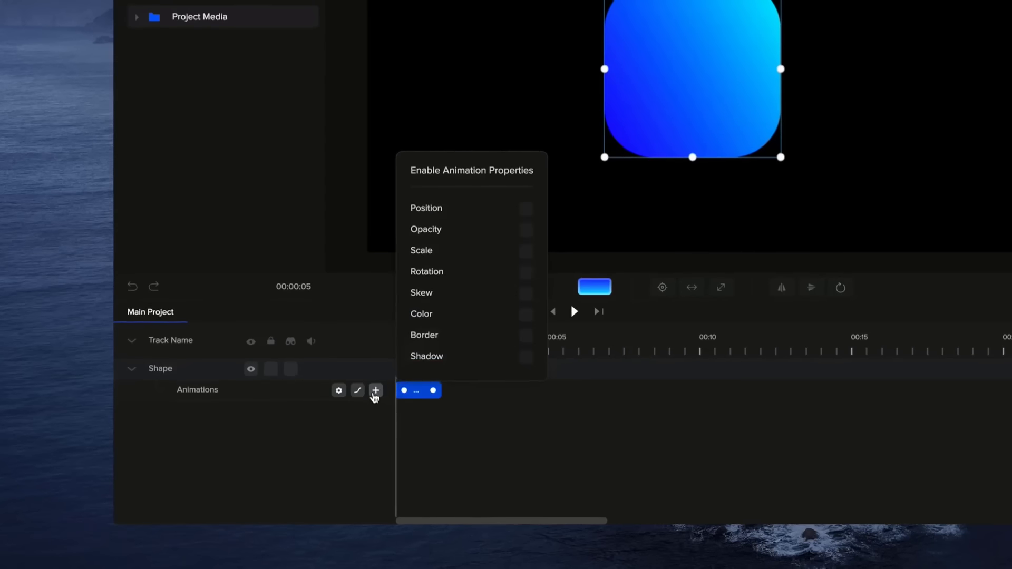
{"action": "left_click", "coordinate": [526, 251]}
{"action": "left_click", "coordinate": [526, 272]}
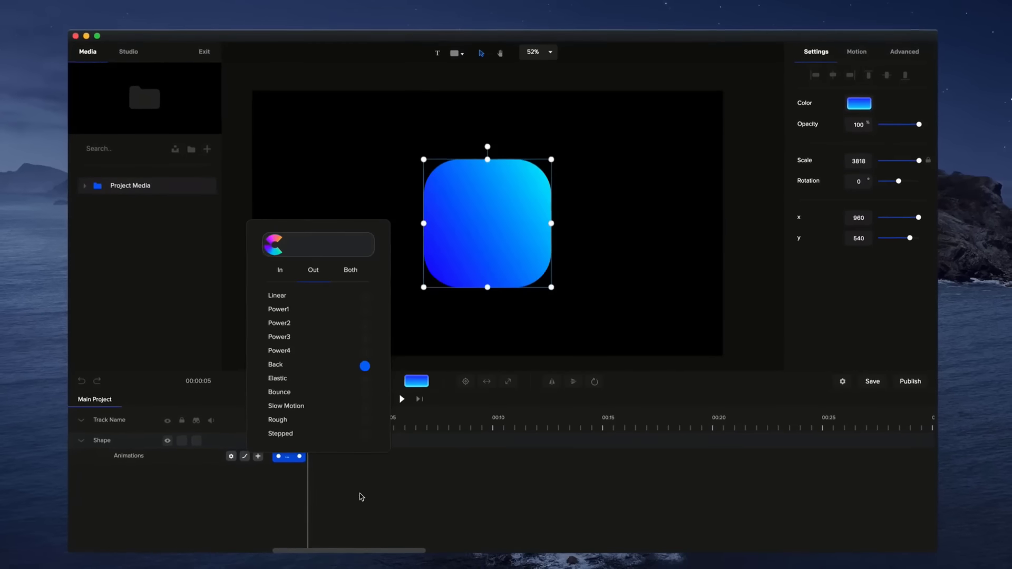
Set the shape animation's Out easing to Back and play the result
{"action": "left_click", "coordinate": [361, 364]}
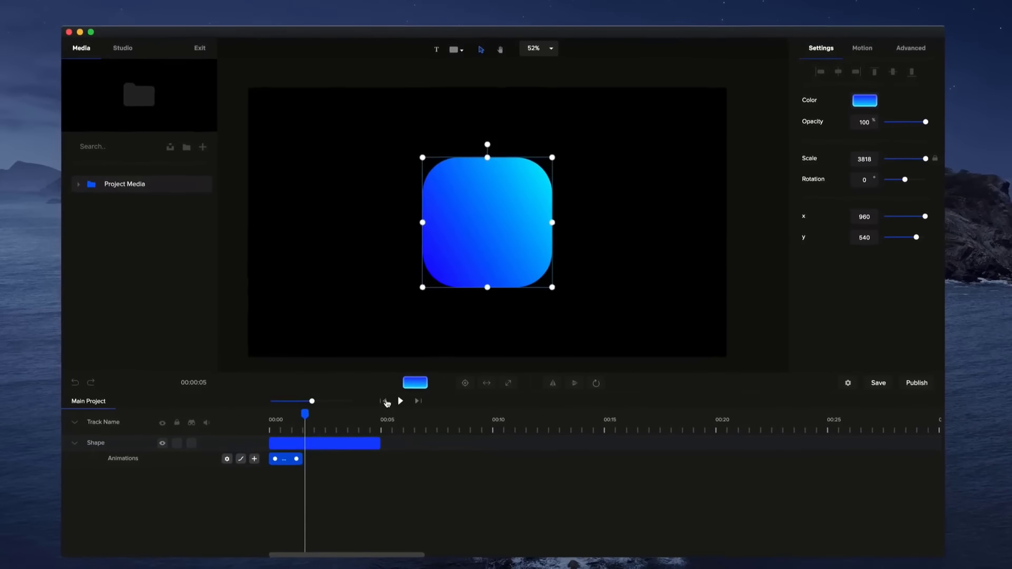
{"action": "left_click", "coordinate": [400, 402]}
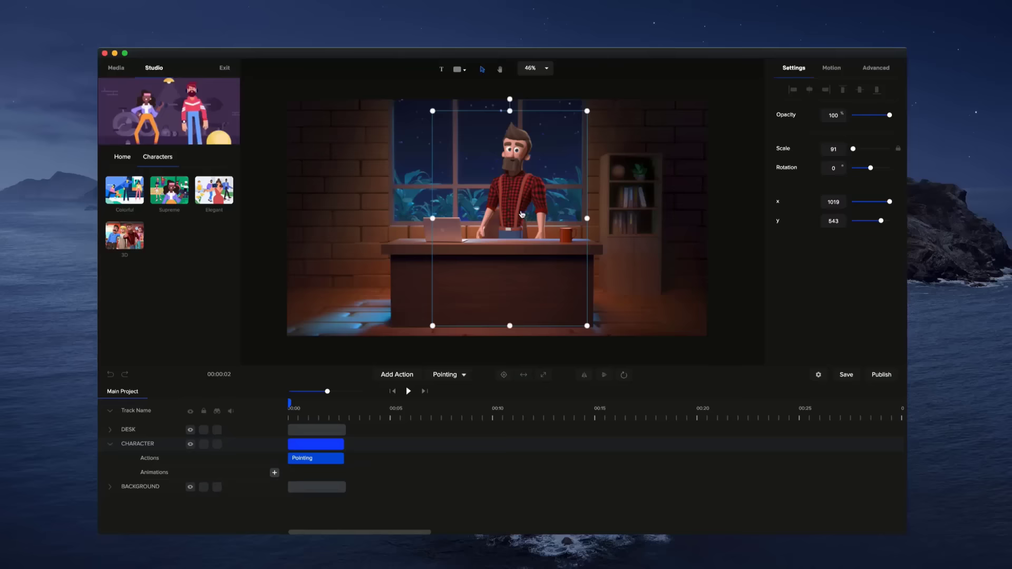
Shift the bearded character slightly behind the desk and replace its Pointing action with Thumbs Up
{"action": "left_click_drag", "start_coordinate": [522, 214], "coordinate": [516, 212]}
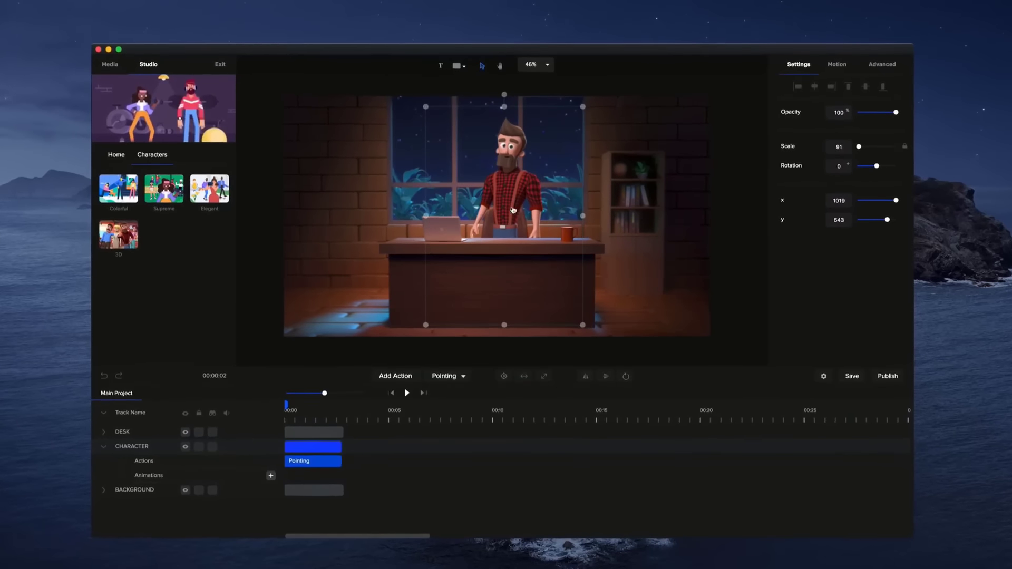
{"action": "left_click", "coordinate": [443, 381]}
{"action": "scroll", "coordinate": [455, 326], "scroll_direction": "down", "scroll_amount": 3}
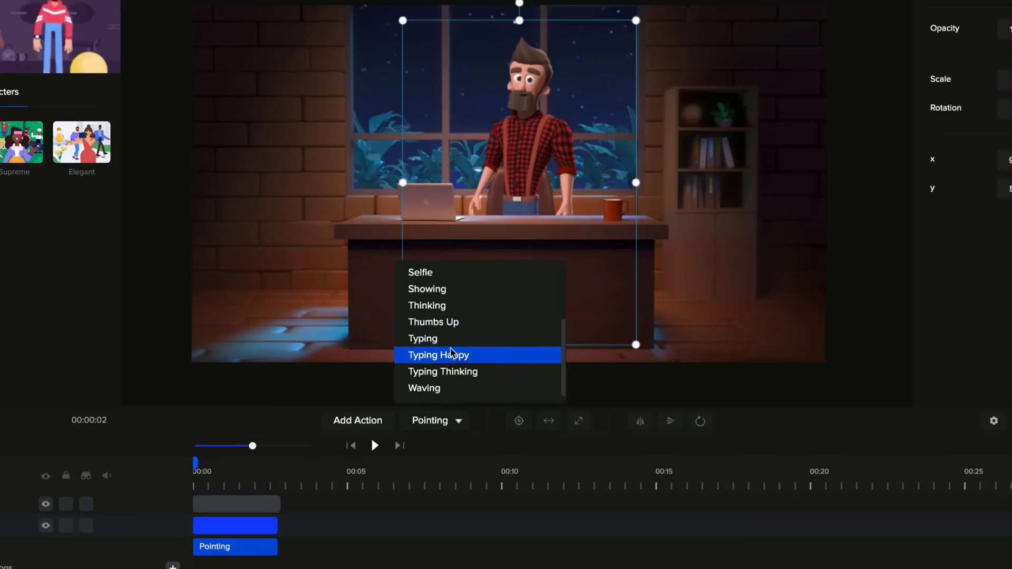
{"action": "left_click", "coordinate": [456, 323]}
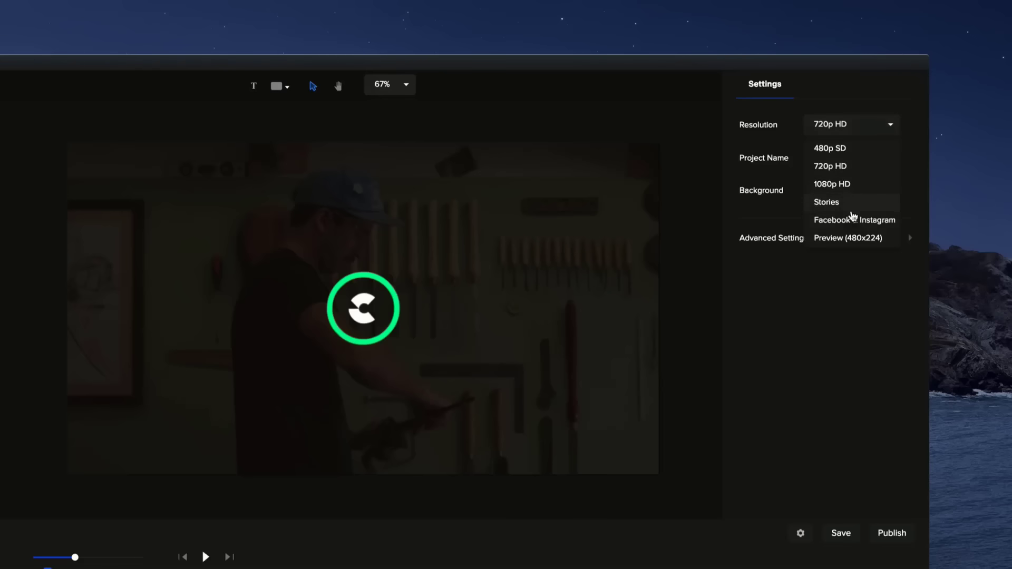
Set the project resolution to Facebook & Instagram and publish the video as Logo Opener.mp4
{"action": "left_click", "coordinate": [852, 220]}
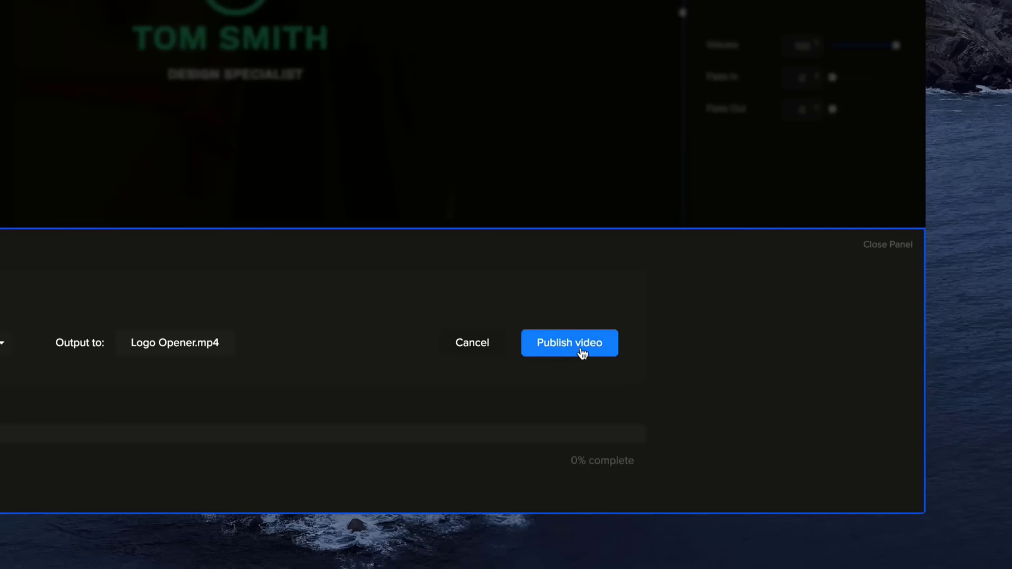
{"action": "left_click", "coordinate": [582, 352]}
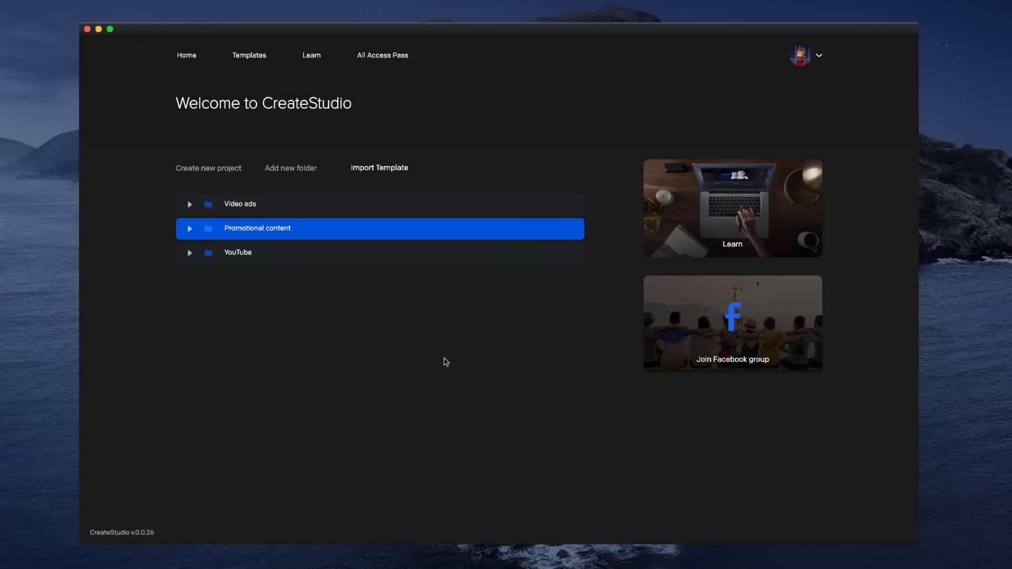
Create a new project named Demo video with the 1080p HD preset and a white background
{"action": "left_click", "coordinate": [211, 170]}
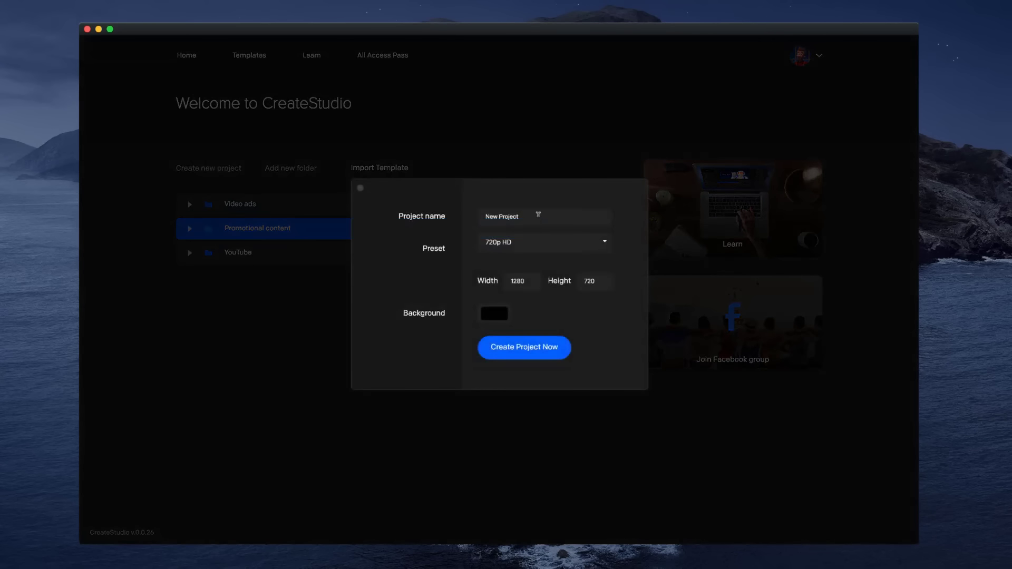
{"action": "type", "text": "Demo video"}
{"action": "left_click", "coordinate": [599, 246]}
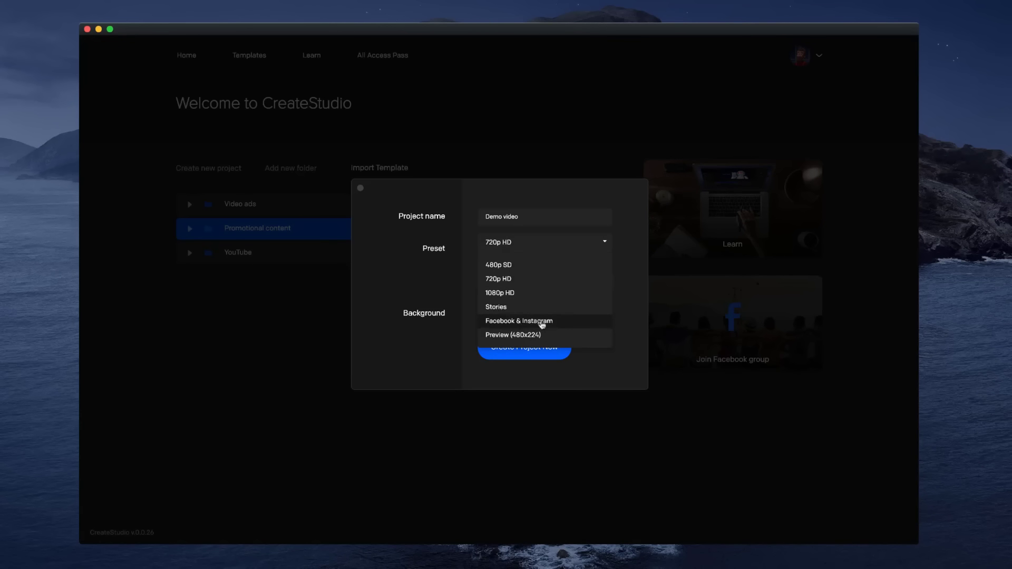
{"action": "left_click", "coordinate": [514, 298]}
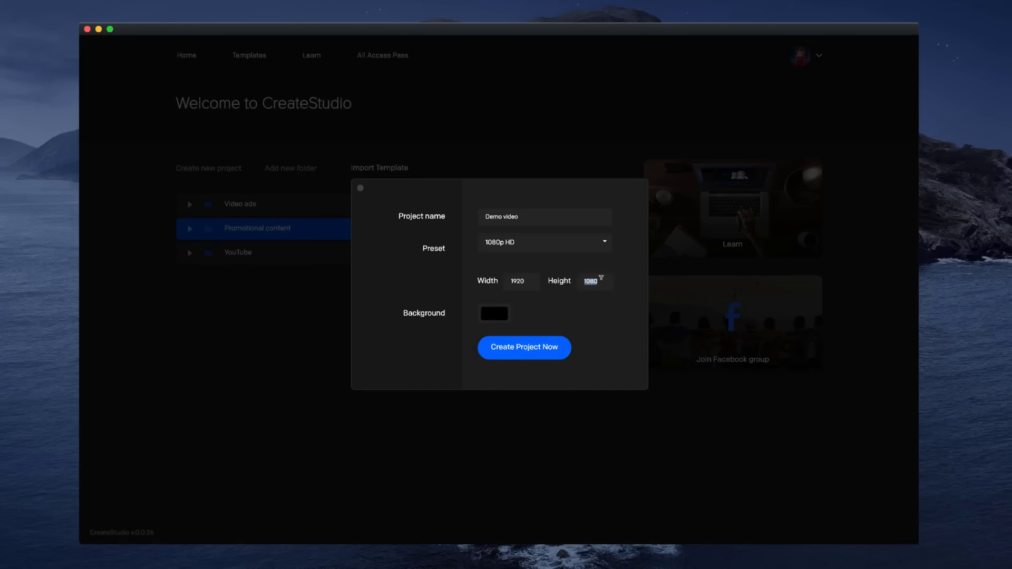
{"action": "left_click", "coordinate": [498, 317]}
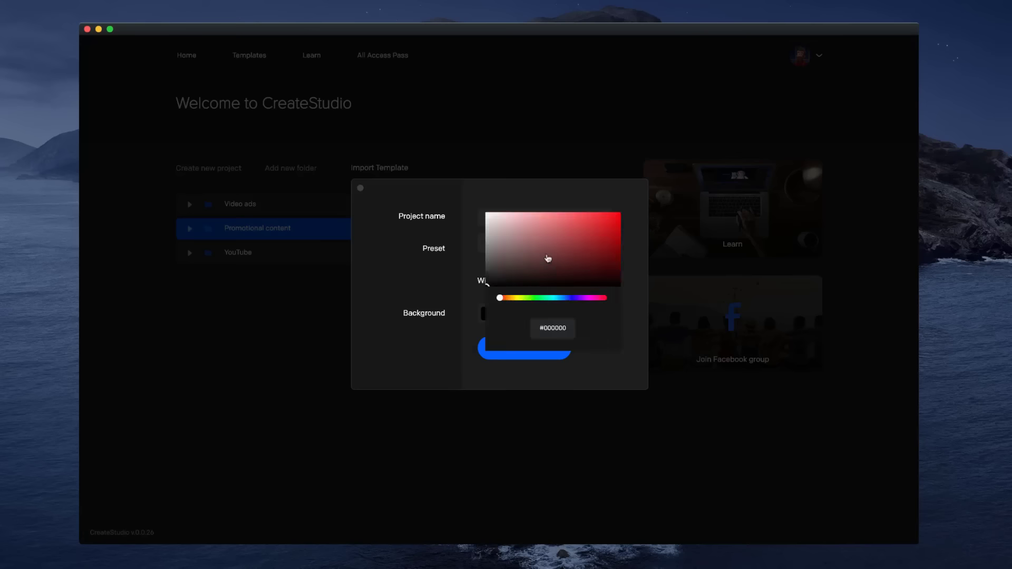
{"action": "left_click_drag", "start_coordinate": [546, 259], "coordinate": [486, 213]}
{"action": "left_click", "coordinate": [474, 219]}
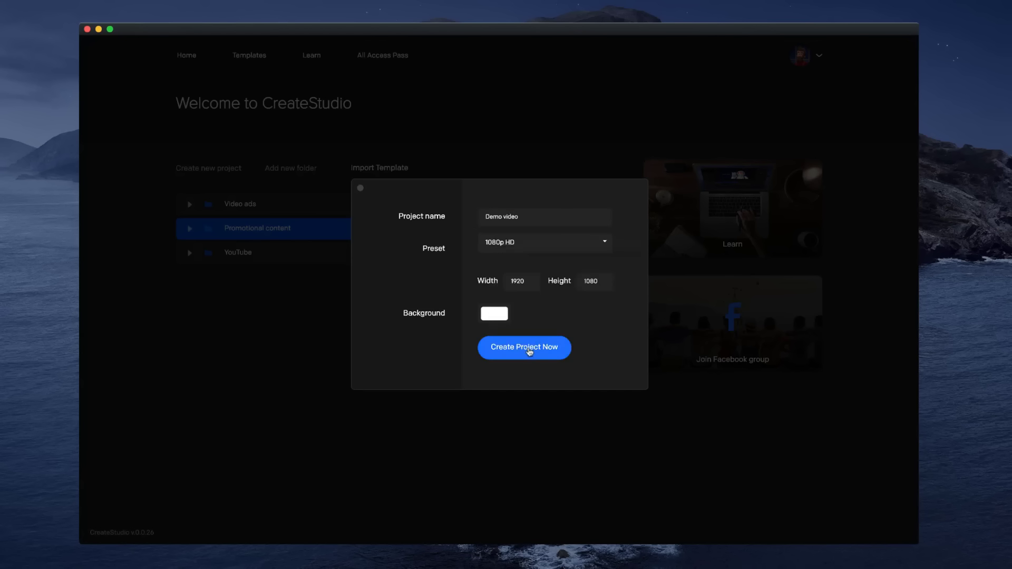
{"action": "left_click", "coordinate": [529, 351]}
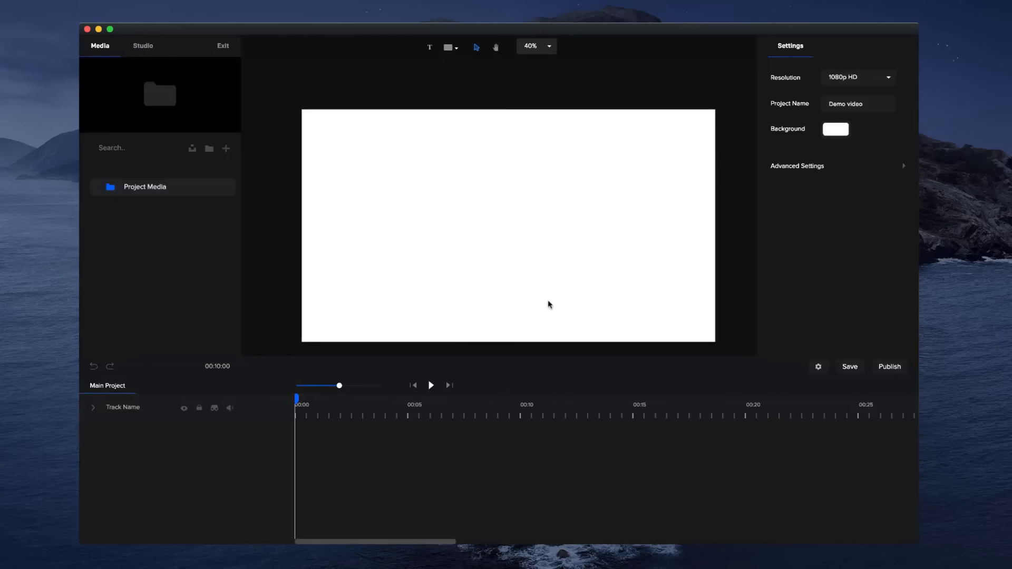
Change the Demo video project's resolution to Facebook & Instagram
{"action": "left_click", "coordinate": [495, 49]}
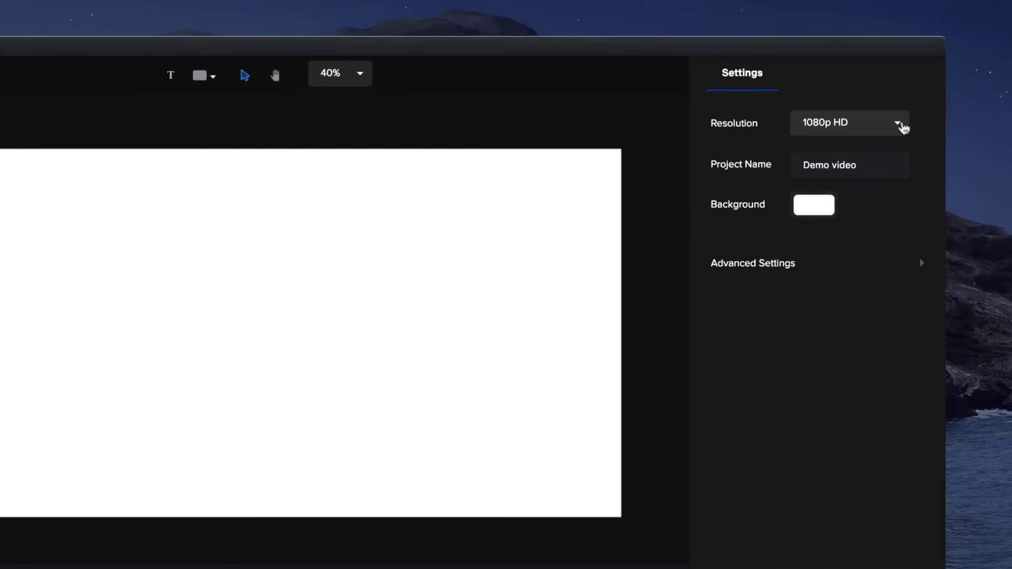
{"action": "left_click", "coordinate": [903, 127]}
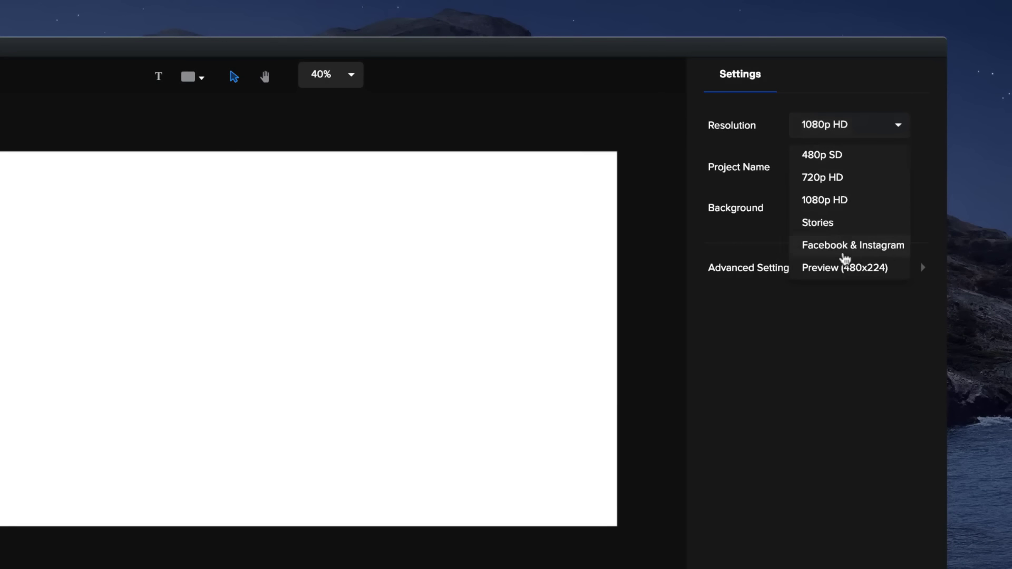
{"action": "left_click", "coordinate": [841, 246]}
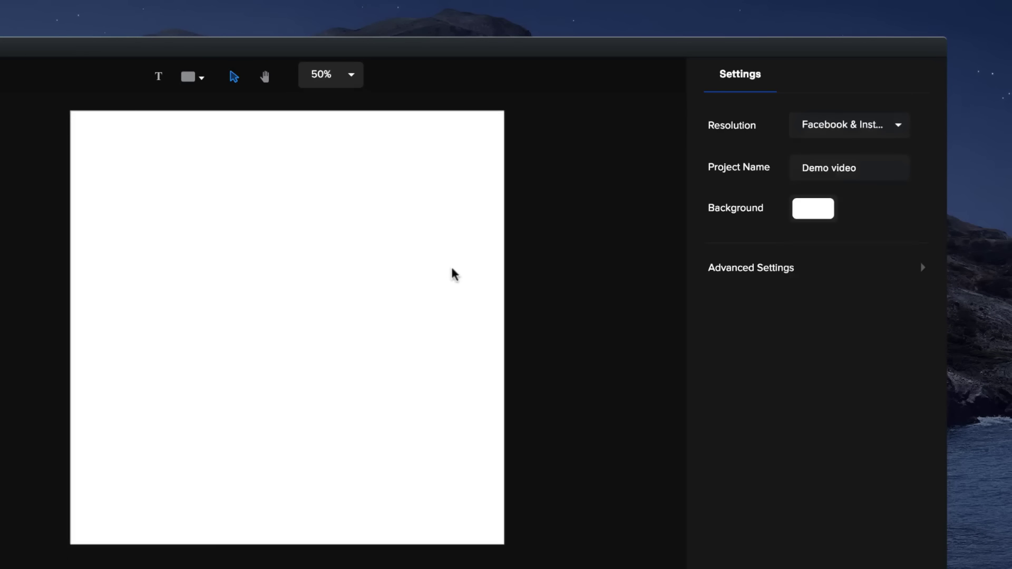
Inspect the project name and the background colour options in the project settings
{"action": "triple_click", "coordinate": [823, 170]}
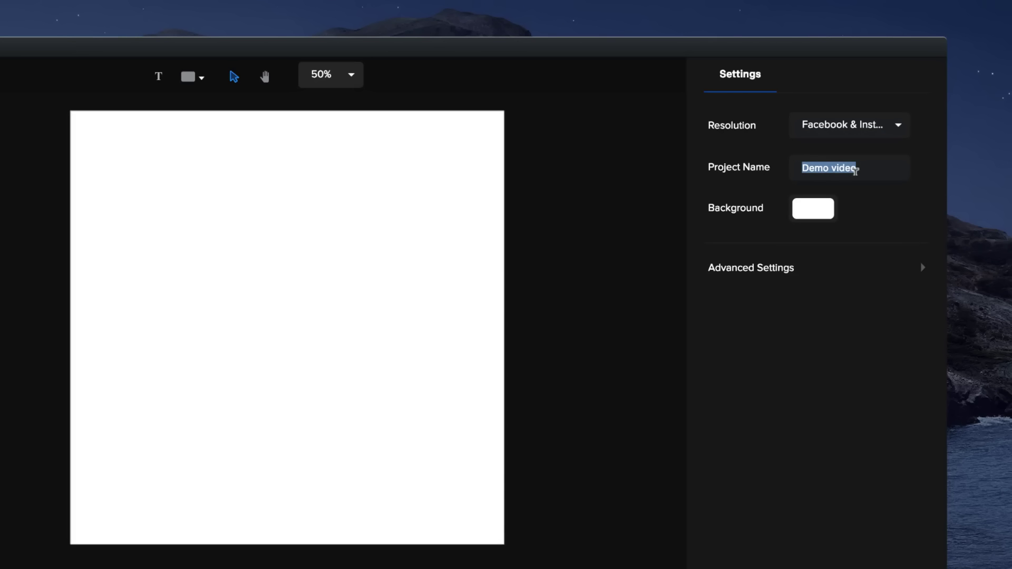
{"action": "left_click", "coordinate": [815, 211]}
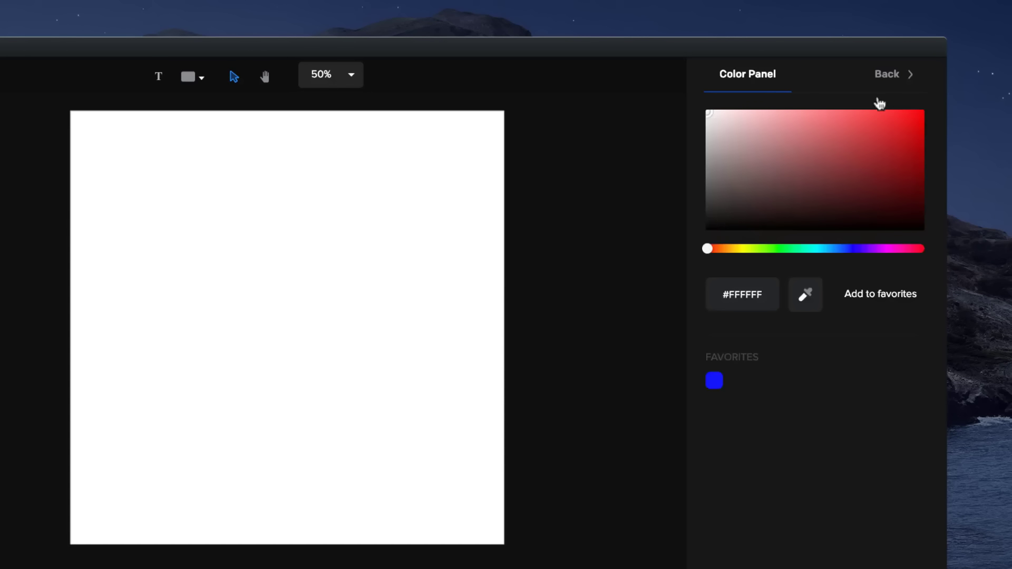
{"action": "left_click", "coordinate": [891, 74]}
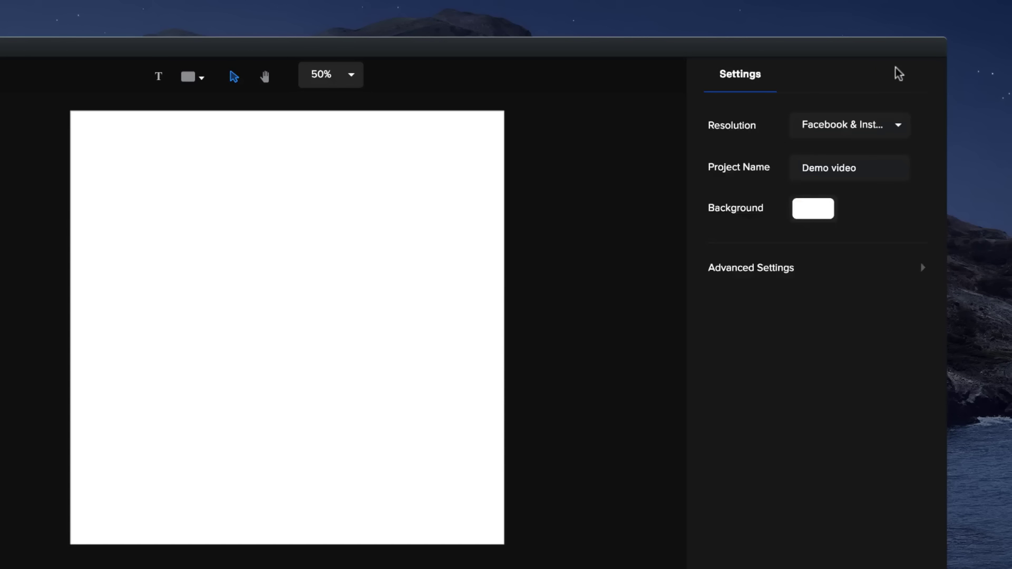
In the advanced project settings, set Autosave to Every 2 minutes and Canvas Color to Light
{"action": "left_click", "coordinate": [760, 274]}
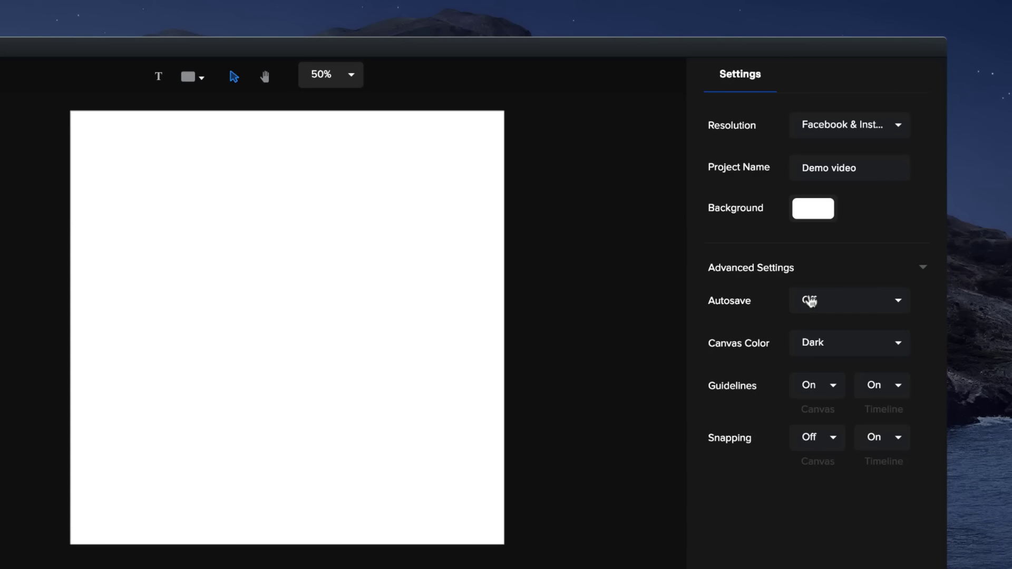
{"action": "left_click", "coordinate": [901, 302]}
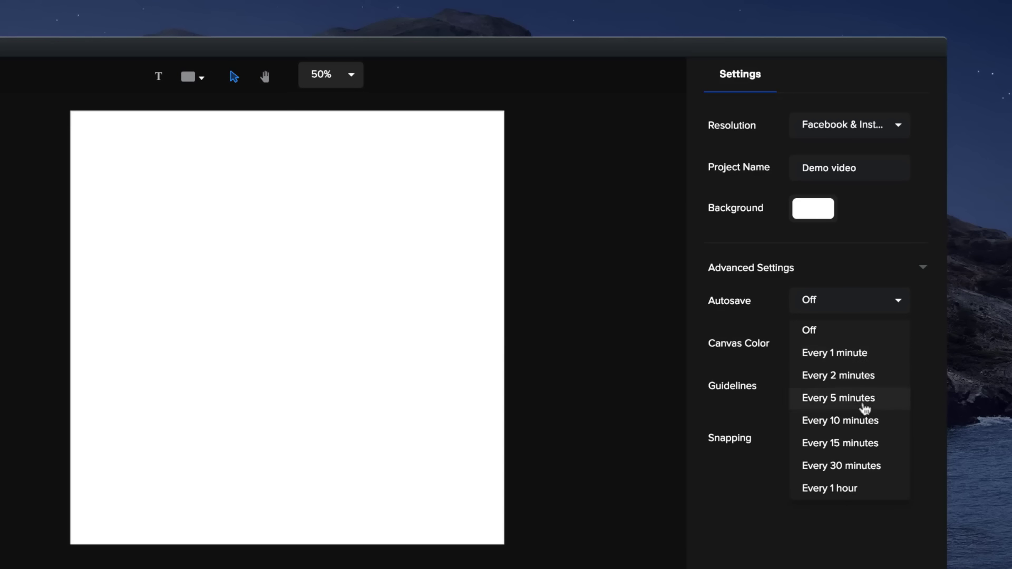
{"action": "left_click", "coordinate": [856, 376]}
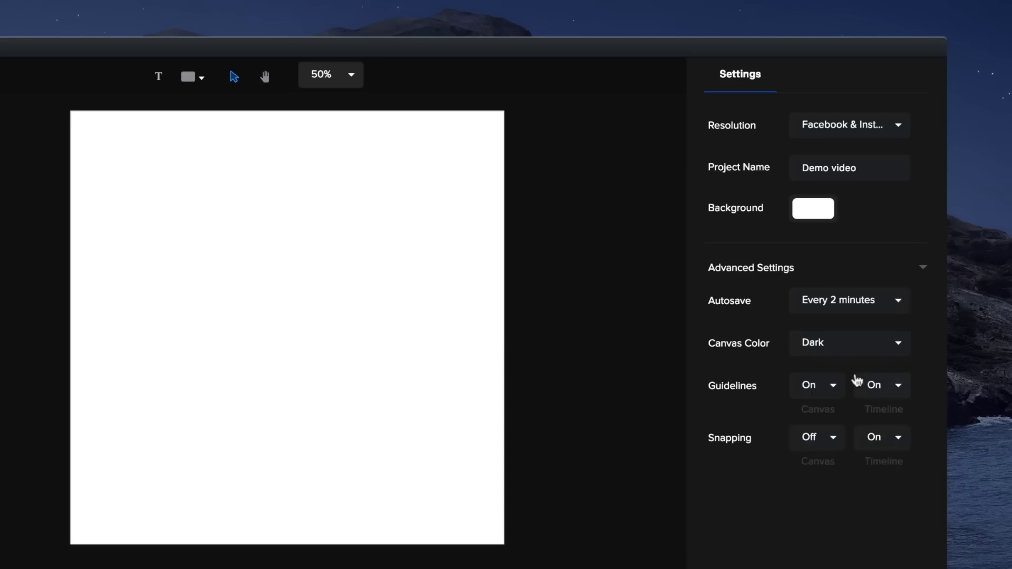
{"action": "left_click", "coordinate": [891, 350]}
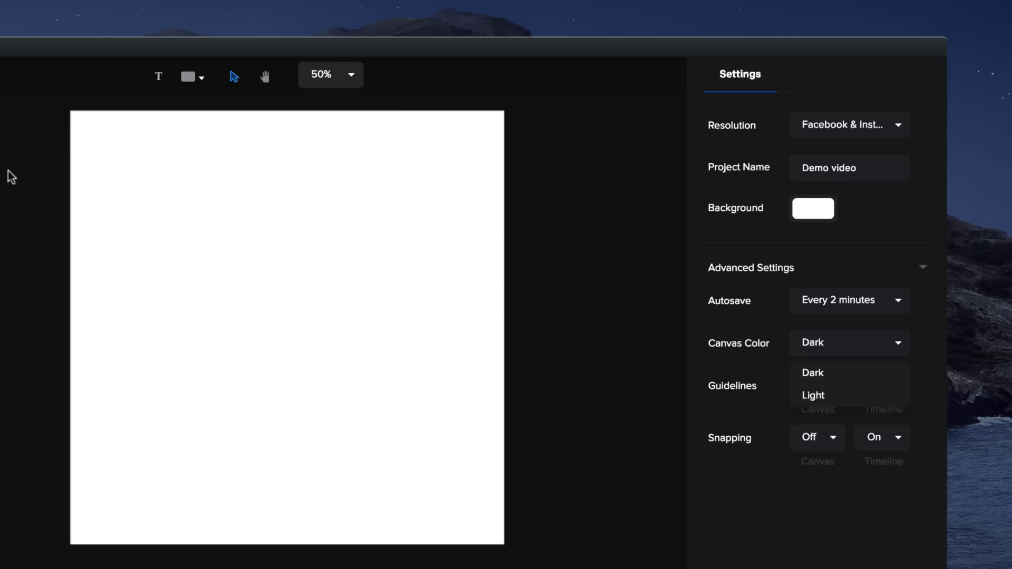
{"action": "left_click", "coordinate": [822, 396]}
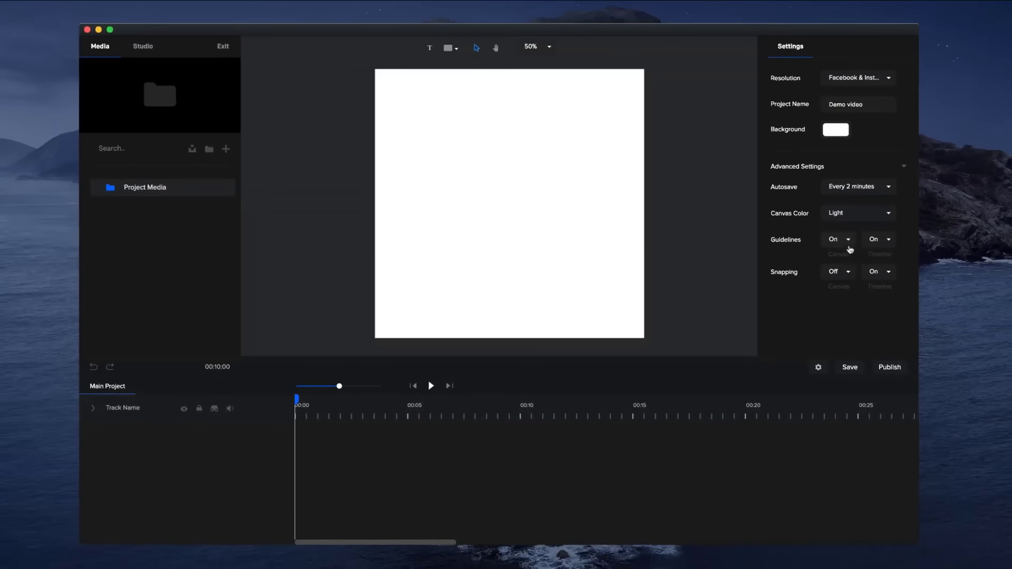
Set the snapping options for the timeline and the canvas in the advanced project settings
{"action": "scroll", "coordinate": [640, 218], "scroll_direction": "down", "scroll_amount": 3}
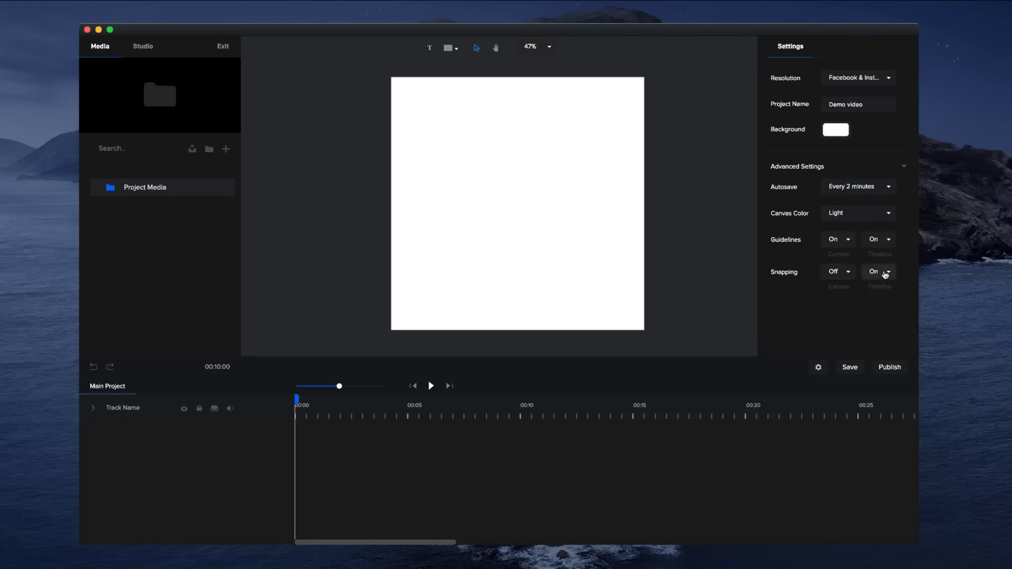
{"action": "left_click", "coordinate": [873, 290]}
{"action": "left_click", "coordinate": [841, 274]}
{"action": "left_click", "coordinate": [835, 292]}
Add a circle shape to the canvas and change its fill colour to black
{"action": "left_click", "coordinate": [447, 49]}
{"action": "left_click", "coordinate": [458, 107]}
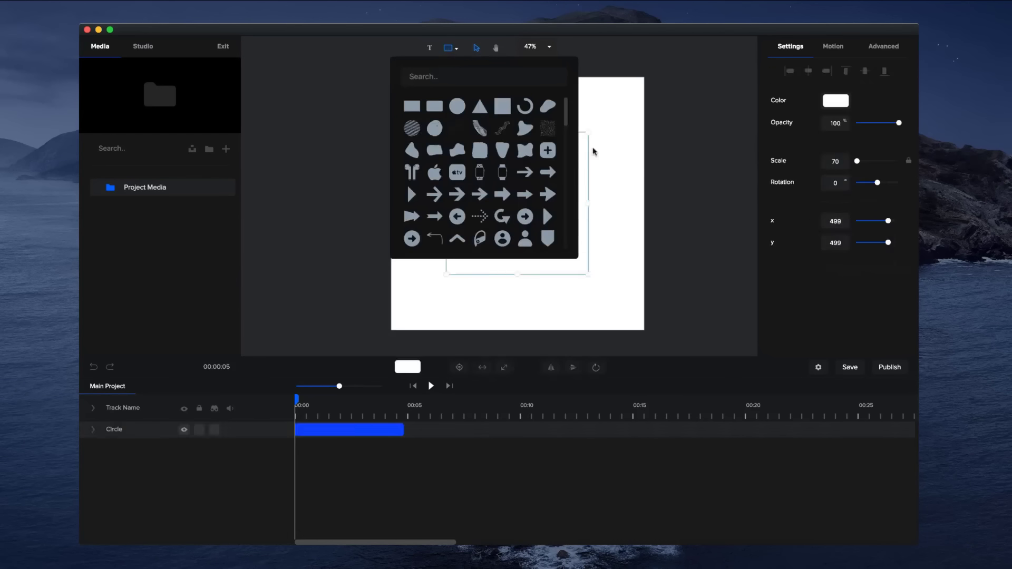
{"action": "left_click", "coordinate": [568, 175]}
{"action": "left_click", "coordinate": [546, 174]}
{"action": "left_click", "coordinate": [843, 103]}
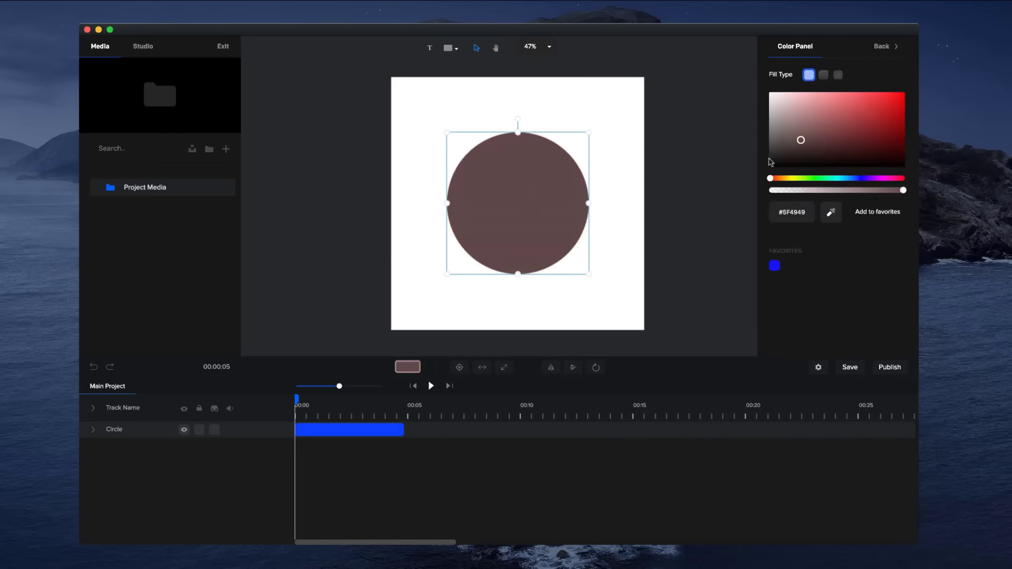
Move the black circle slightly down the canvas to about y 524 and deselect it
{"action": "mouse_move", "coordinate": [529, 195]}
{"action": "left_mouse_down"}
{"action": "mouse_move", "coordinate": [474, 188]}
{"action": "mouse_move", "coordinate": [590, 192]}
{"action": "mouse_move", "coordinate": [541, 248]}
{"action": "mouse_move", "coordinate": [528, 198]}
{"action": "left_mouse_up"}
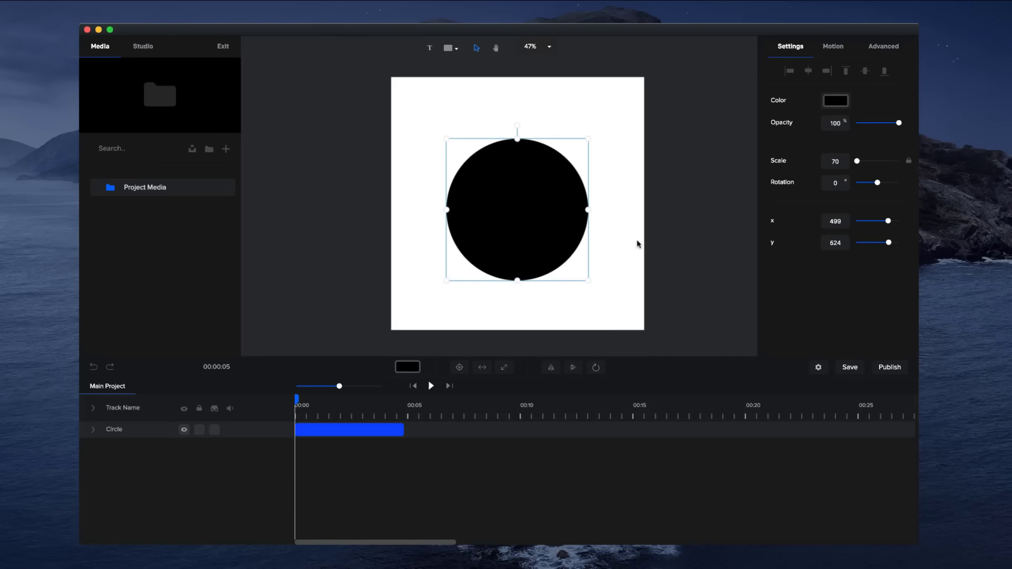
{"action": "left_click", "coordinate": [651, 206]}
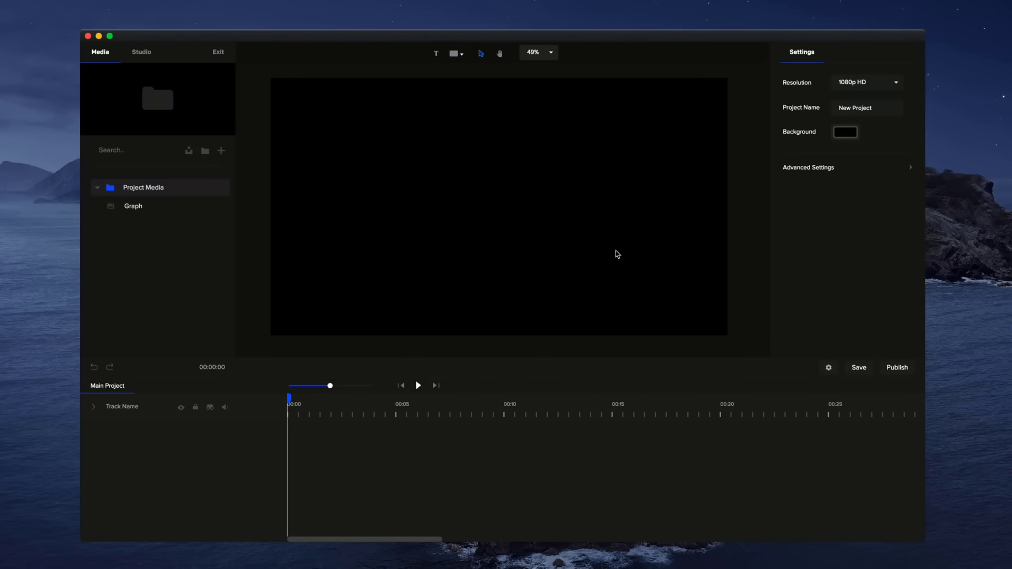
Place the Graph SVG from the project media on the canvas as separate elements and enlarge the timeline scale
{"action": "left_click", "coordinate": [140, 208]}
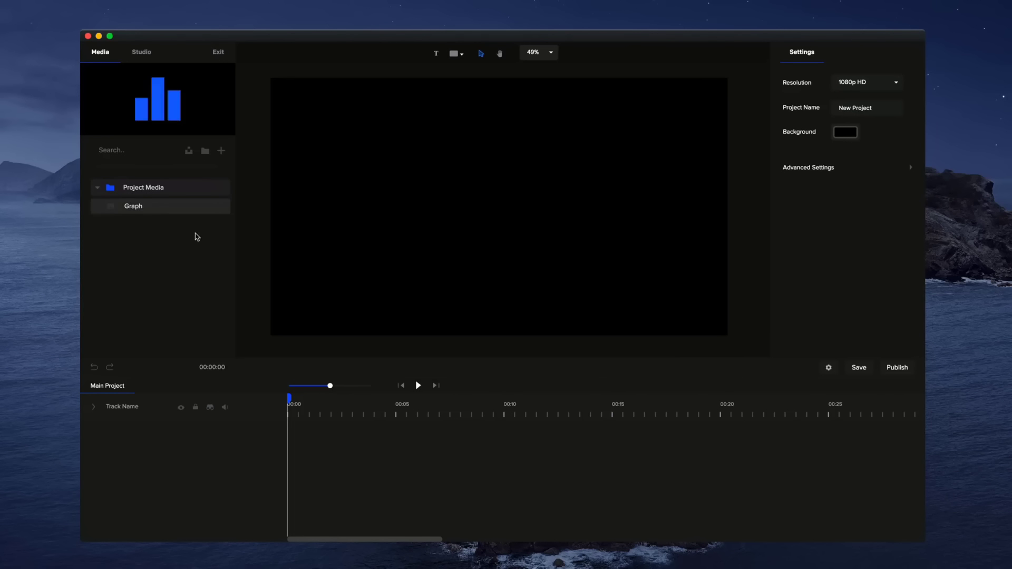
{"action": "left_click_drag", "start_coordinate": [126, 207], "coordinate": [557, 189]}
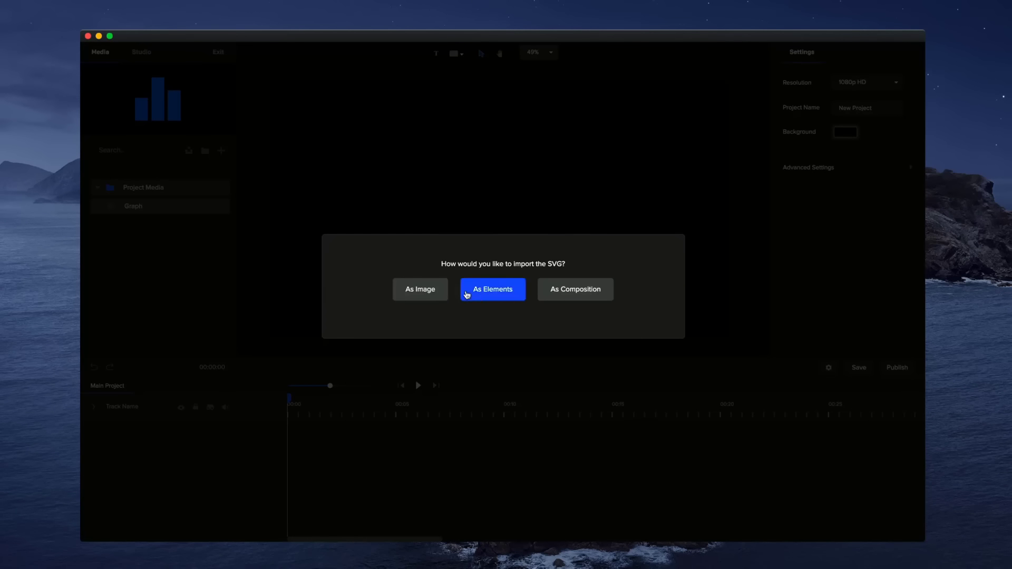
{"action": "left_click", "coordinate": [496, 294]}
{"action": "left_click_drag", "start_coordinate": [330, 386], "coordinate": [346, 381]}
{"action": "left_click", "coordinate": [617, 249]}
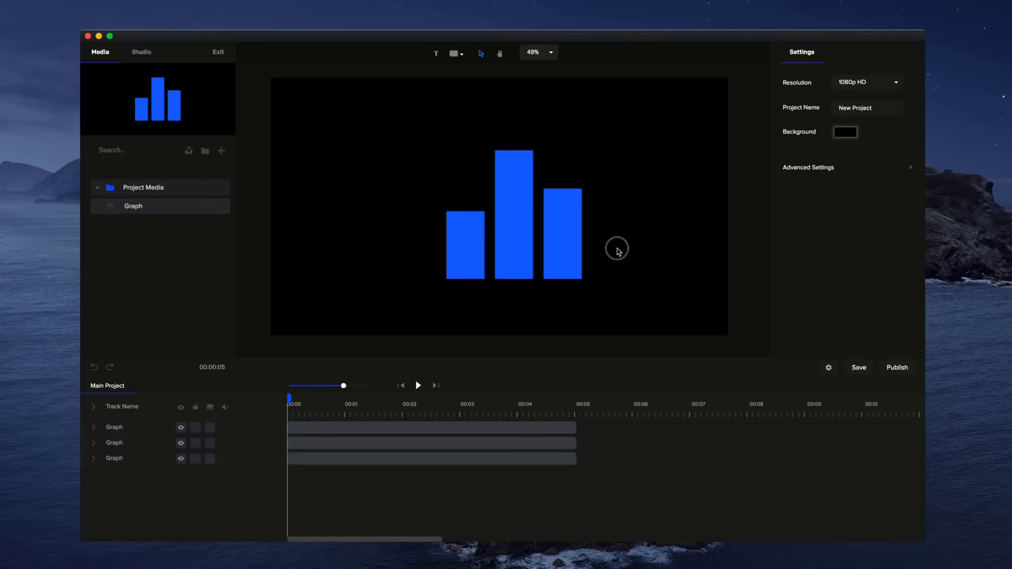
Identify the three bars of the graph and rename their tracks Right, Middle and Left to match
{"action": "left_click", "coordinate": [481, 253]}
{"action": "left_click", "coordinate": [531, 246]}
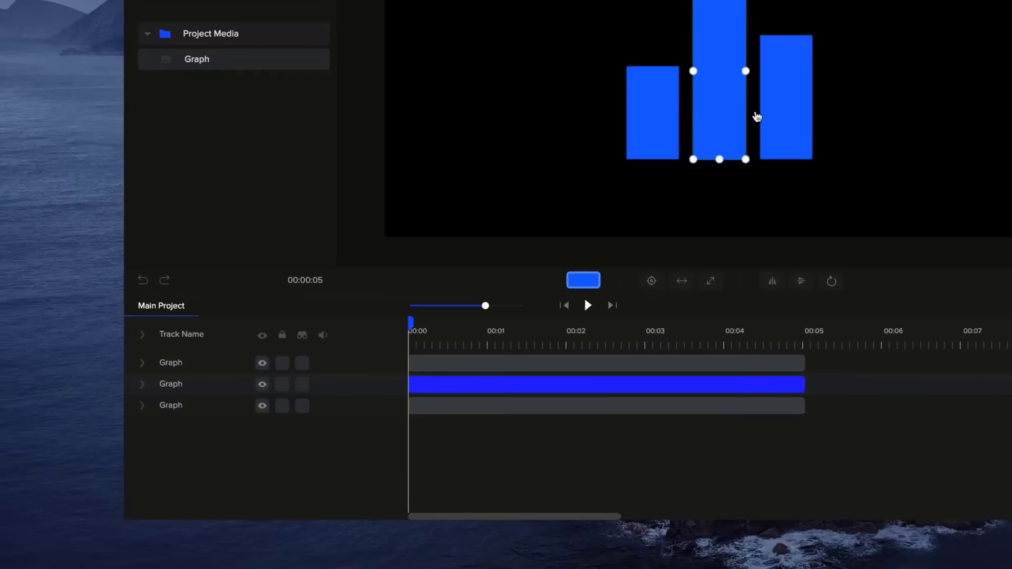
{"action": "left_click", "coordinate": [785, 113]}
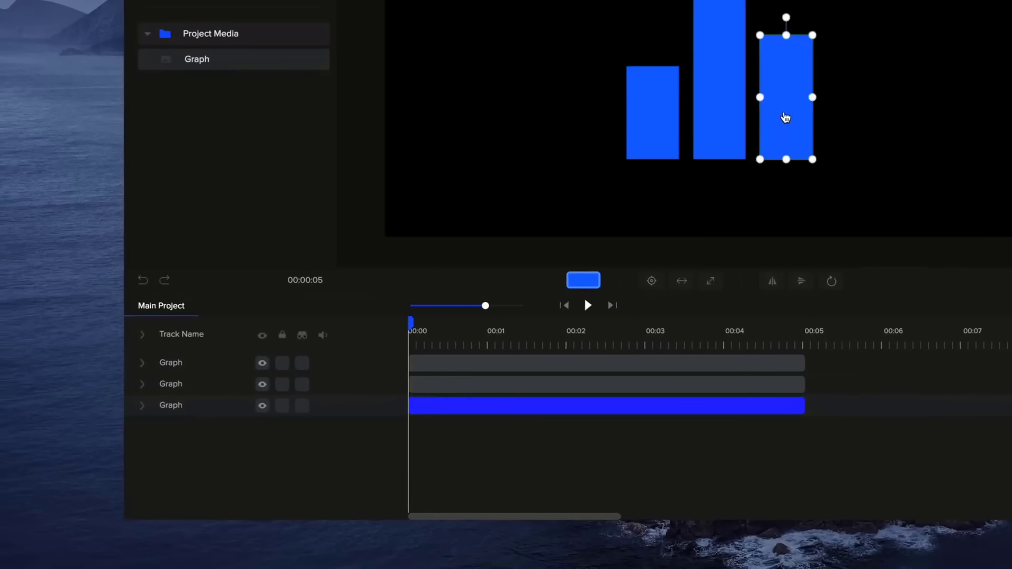
{"action": "double_click", "coordinate": [179, 407]}
{"action": "double_click", "coordinate": [180, 384]}
{"action": "type", "text": "Mid"}
{"action": "double_click", "coordinate": [174, 364]}
{"action": "type", "text": "Left"}
Hide the Left track, show it again and deselect everything
{"action": "left_click", "coordinate": [260, 365]}
{"action": "left_click", "coordinate": [261, 365]}
{"action": "left_click", "coordinate": [812, 176]}
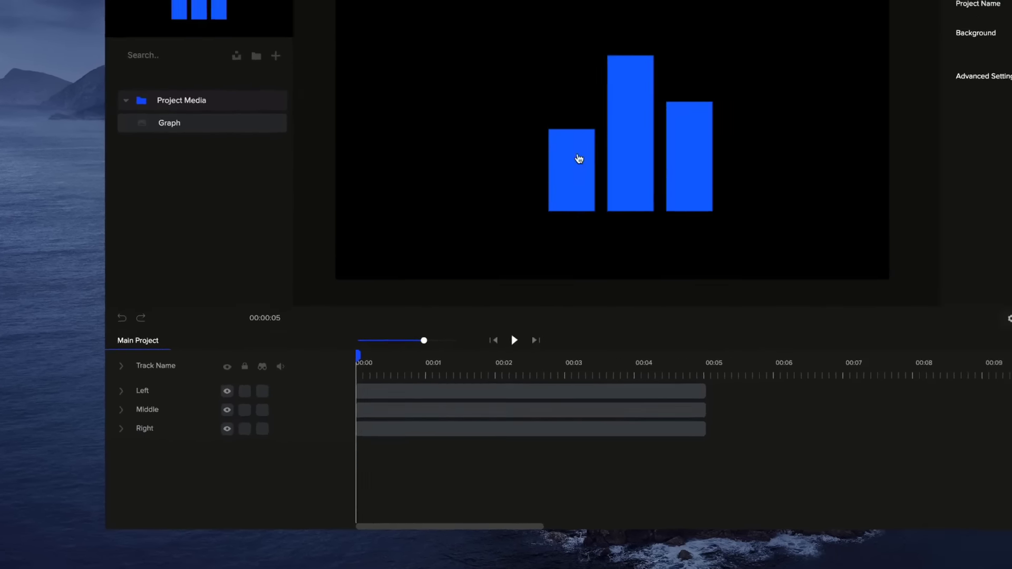
Change the left bar's solid fill to the slightly lighter blue #1578FF
{"action": "left_click", "coordinate": [578, 159]}
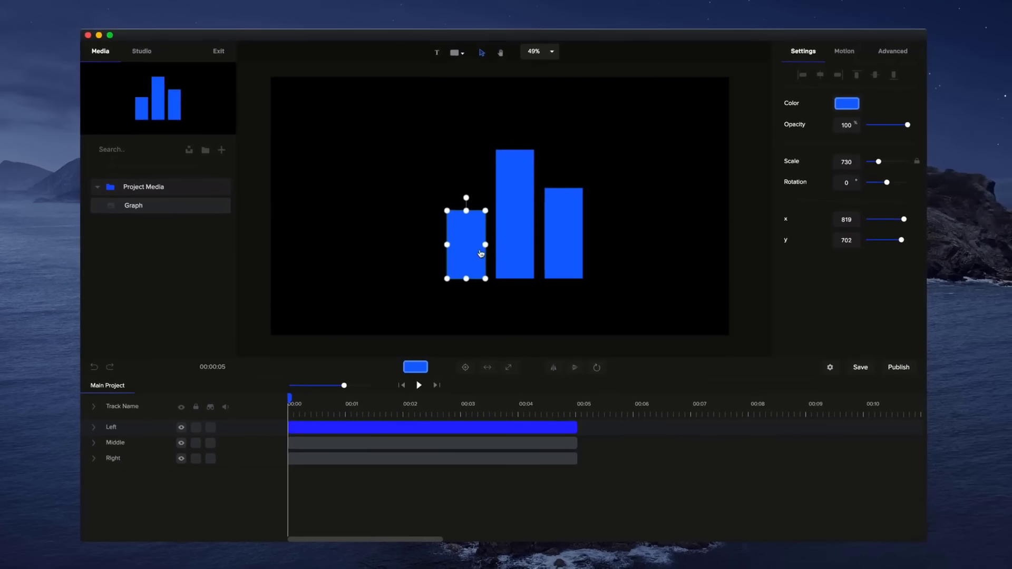
{"action": "left_click", "coordinate": [420, 369]}
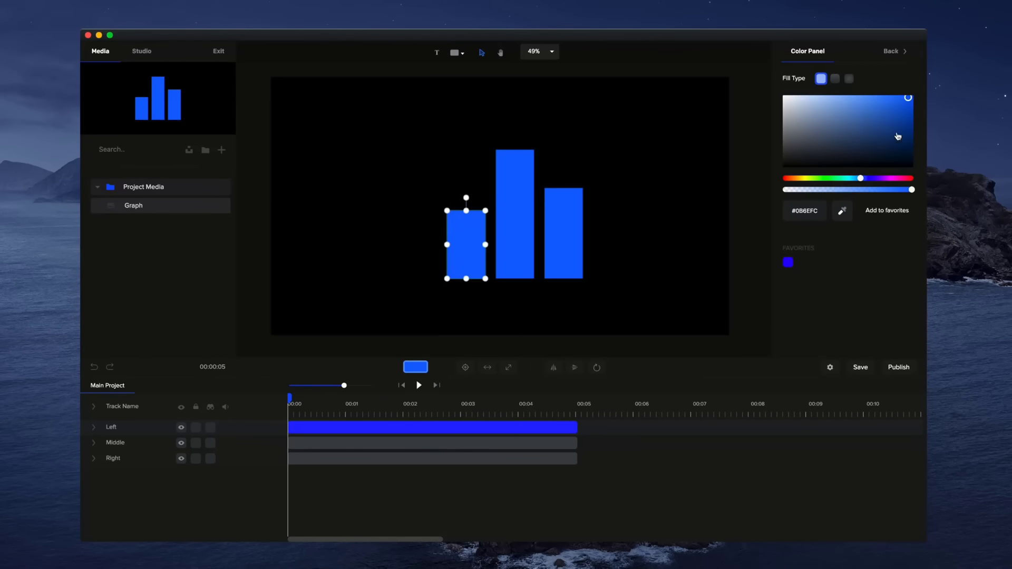
{"action": "mouse_move", "coordinate": [894, 113]}
{"action": "left_mouse_down"}
{"action": "mouse_move", "coordinate": [863, 90]}
{"action": "mouse_move", "coordinate": [854, 101]}
{"action": "mouse_move", "coordinate": [901, 99]}
{"action": "left_mouse_up"}
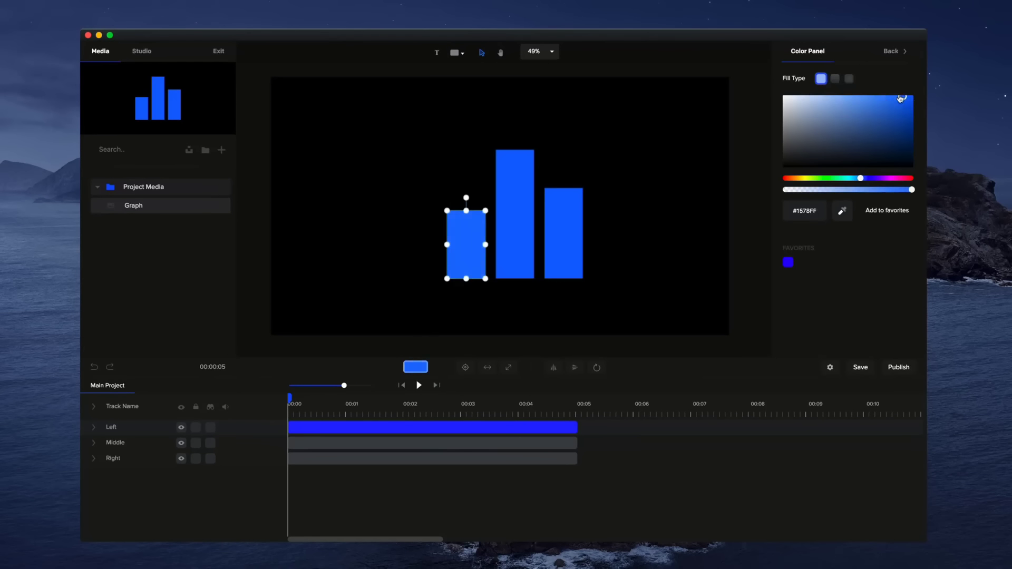
Give the middle bar a linear gradient fill running from its blue to a saturated violet
{"action": "left_click", "coordinate": [526, 214]}
{"action": "left_click", "coordinate": [847, 103]}
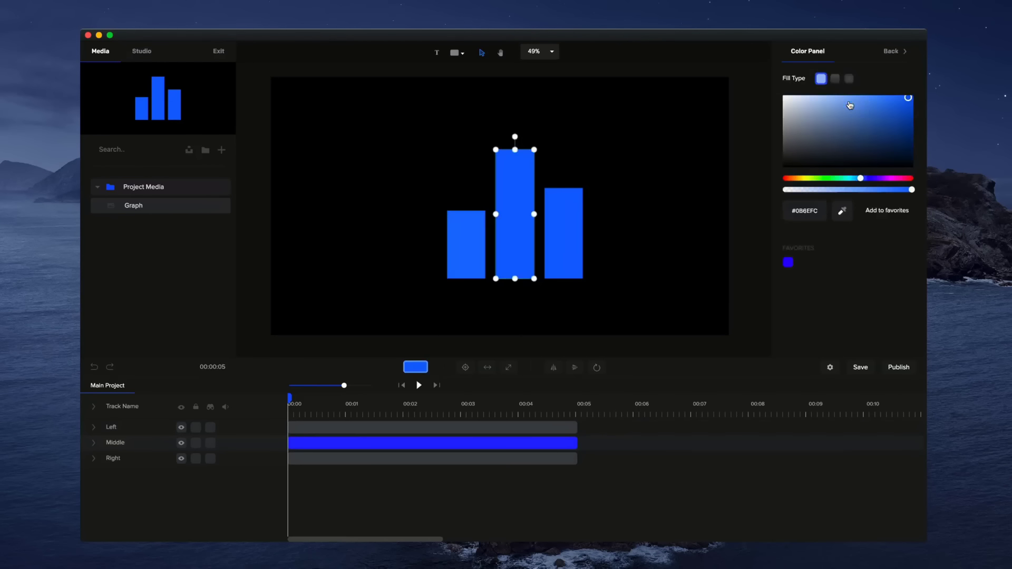
{"action": "left_click", "coordinate": [835, 78]}
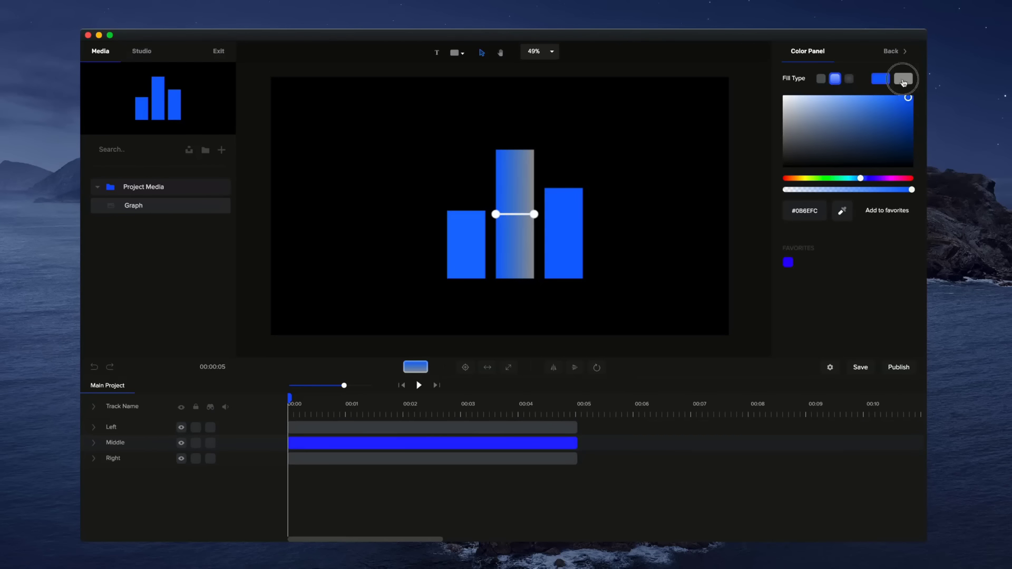
{"action": "left_click", "coordinate": [903, 79]}
{"action": "left_click", "coordinate": [875, 178]}
{"action": "left_click_drag", "start_coordinate": [879, 113], "coordinate": [905, 95]}
Give the right bar a linear gradient fill from its blue to the violet #7700FF
{"action": "left_click", "coordinate": [561, 238]}
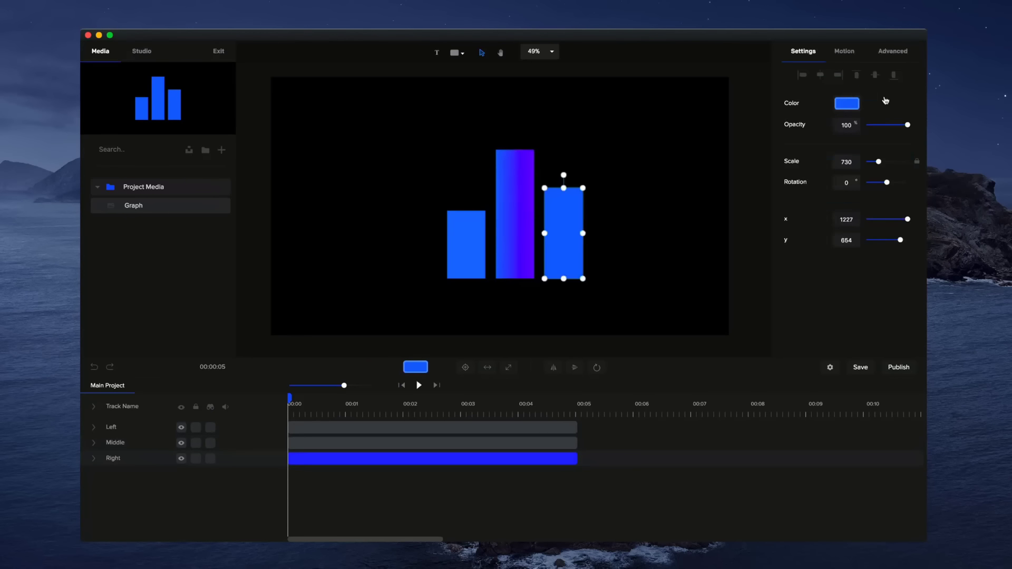
{"action": "left_click", "coordinate": [847, 103]}
{"action": "left_click", "coordinate": [835, 78]}
{"action": "left_click", "coordinate": [911, 98]}
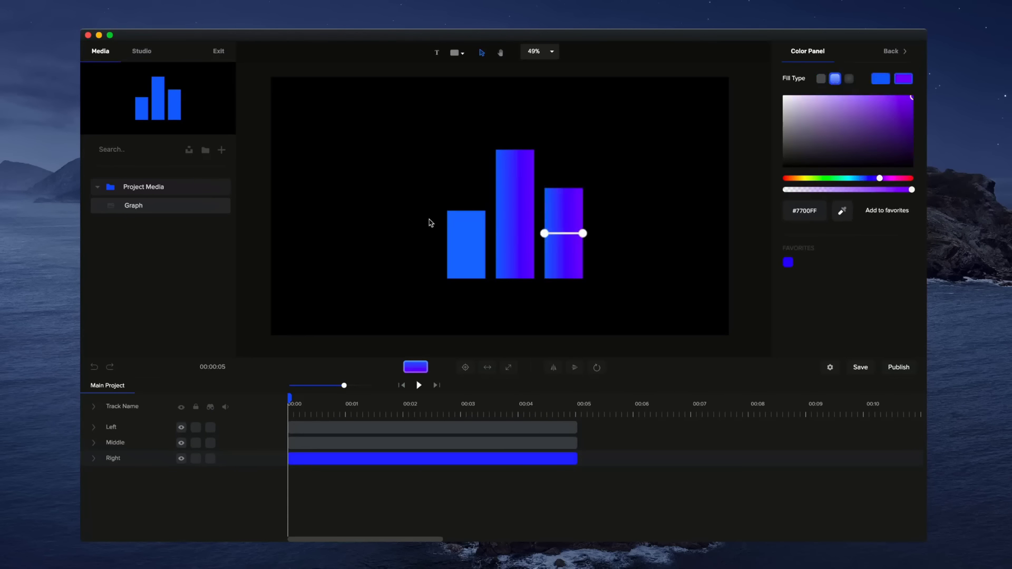
Give the left bar a linear gradient fill from its blue to violet and deselect it
{"action": "left_click", "coordinate": [458, 232]}
{"action": "left_click", "coordinate": [847, 103]}
{"action": "left_click", "coordinate": [835, 79]}
{"action": "left_click", "coordinate": [907, 84]}
{"action": "left_click", "coordinate": [881, 178]}
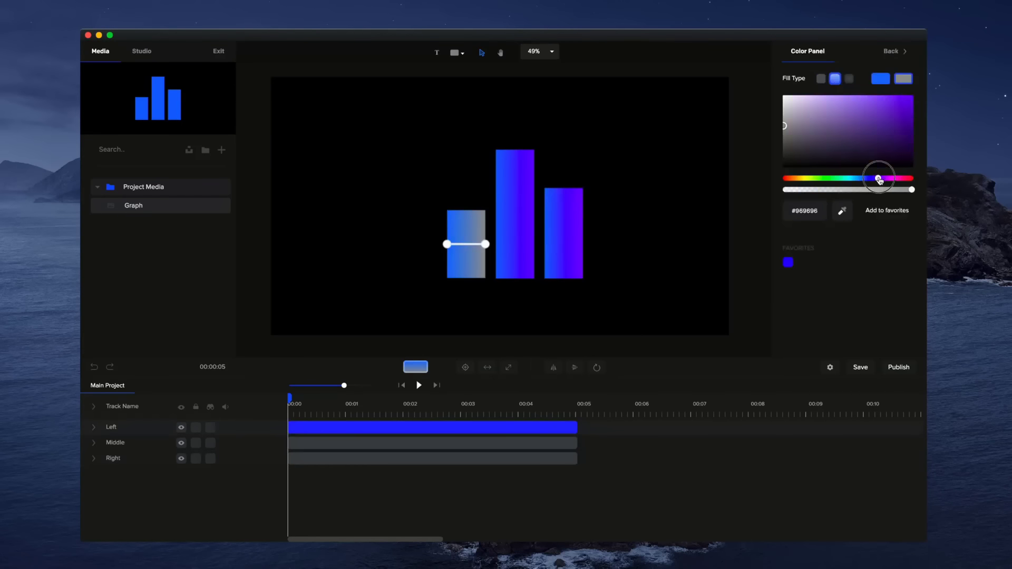
{"action": "left_click", "coordinate": [904, 95]}
{"action": "left_click", "coordinate": [644, 159]}
Select all three bars and move them together to the canvas centre, with the middle bar at about x 942, y 543
{"action": "left_click_drag", "start_coordinate": [633, 130], "coordinate": [412, 290]}
{"action": "left_click_drag", "start_coordinate": [506, 253], "coordinate": [488, 247]}
{"action": "left_click", "coordinate": [641, 264]}
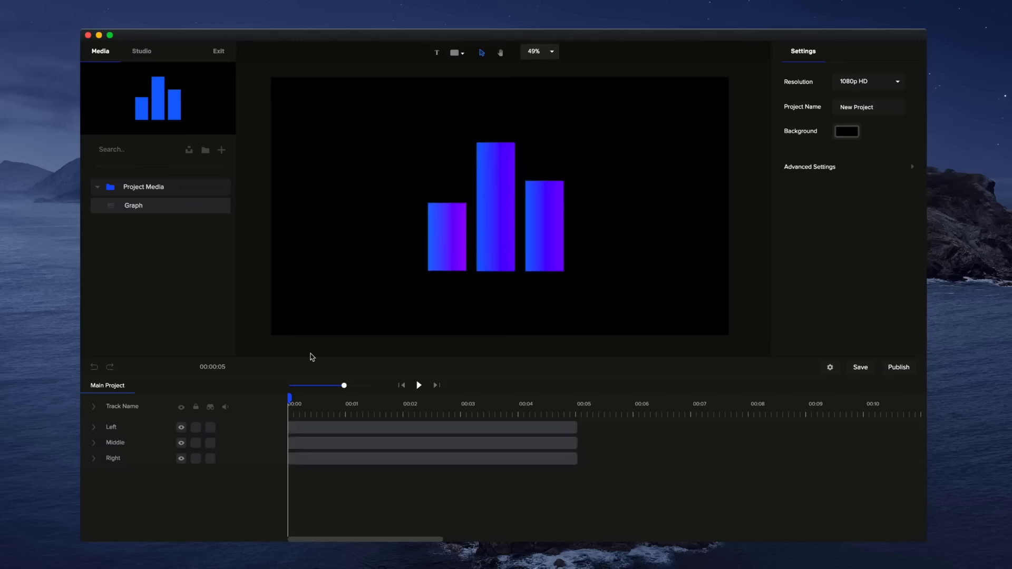
Apply the Scale Up entrance animation from the Zoom category to the middle bar and preview it
{"action": "left_click", "coordinate": [480, 234]}
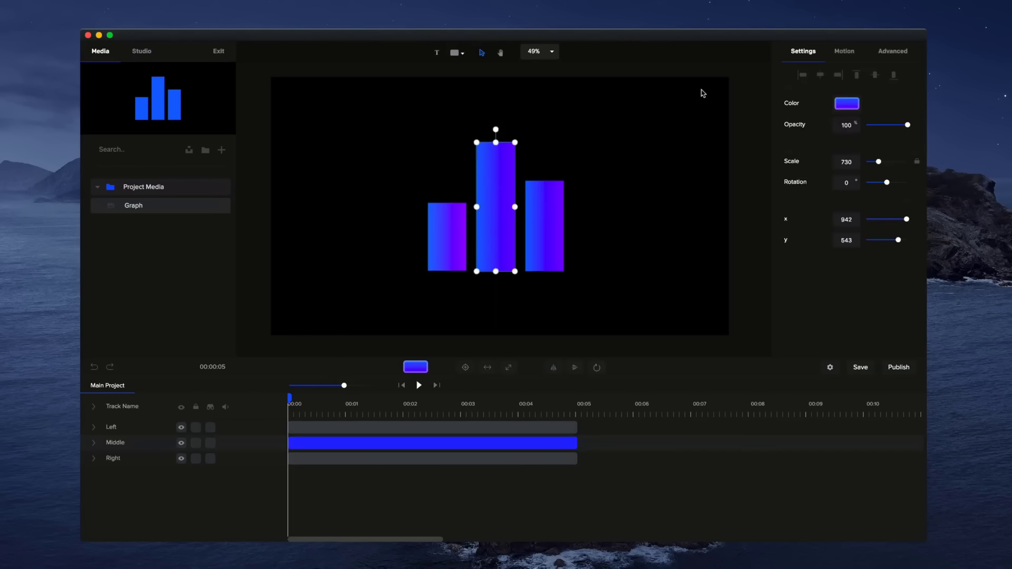
{"action": "left_click", "coordinate": [845, 51]}
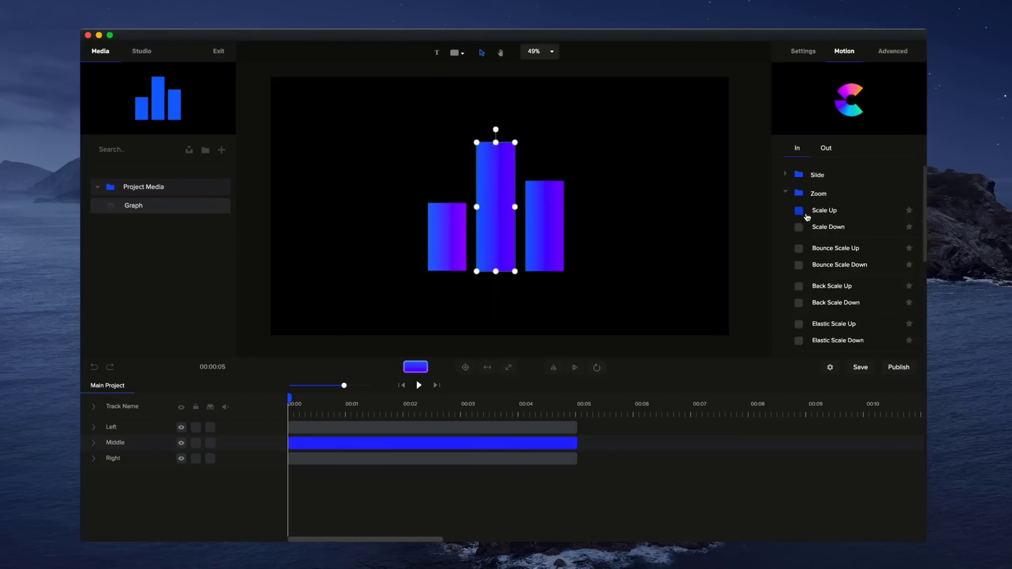
{"action": "scroll", "coordinate": [807, 217], "scroll_direction": "down", "scroll_amount": 1}
{"action": "left_click", "coordinate": [800, 209]}
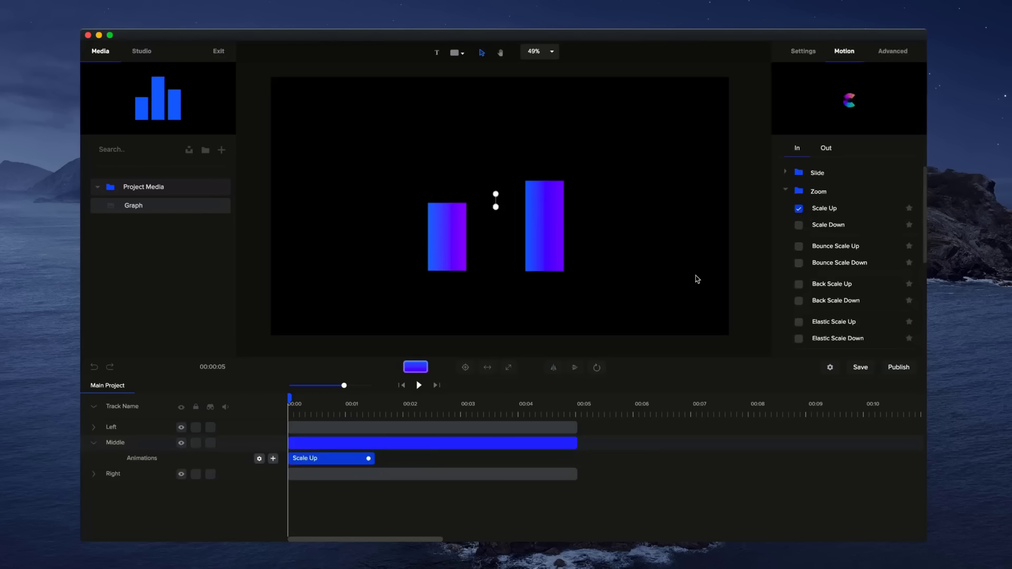
{"action": "left_click", "coordinate": [419, 386]}
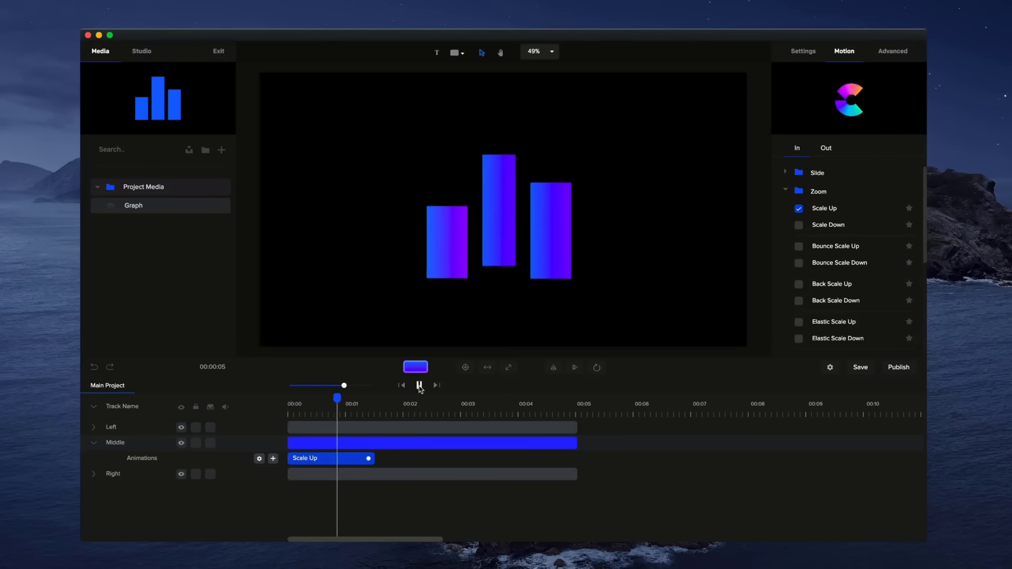
{"action": "left_click", "coordinate": [420, 386]}
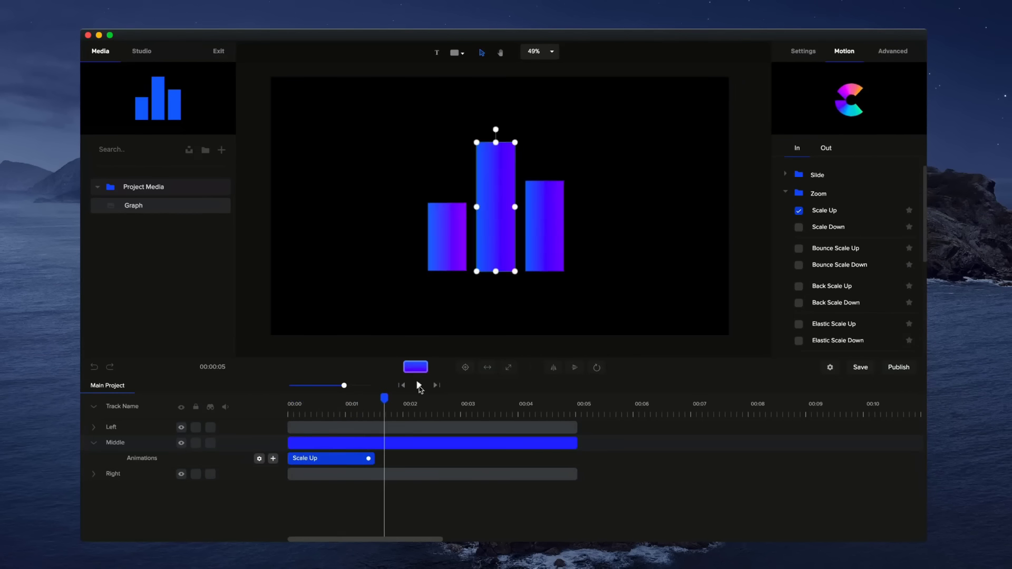
Set the middle bar's transform origin to its bottom centre and play the animation from the start
{"action": "left_click", "coordinate": [600, 368]}
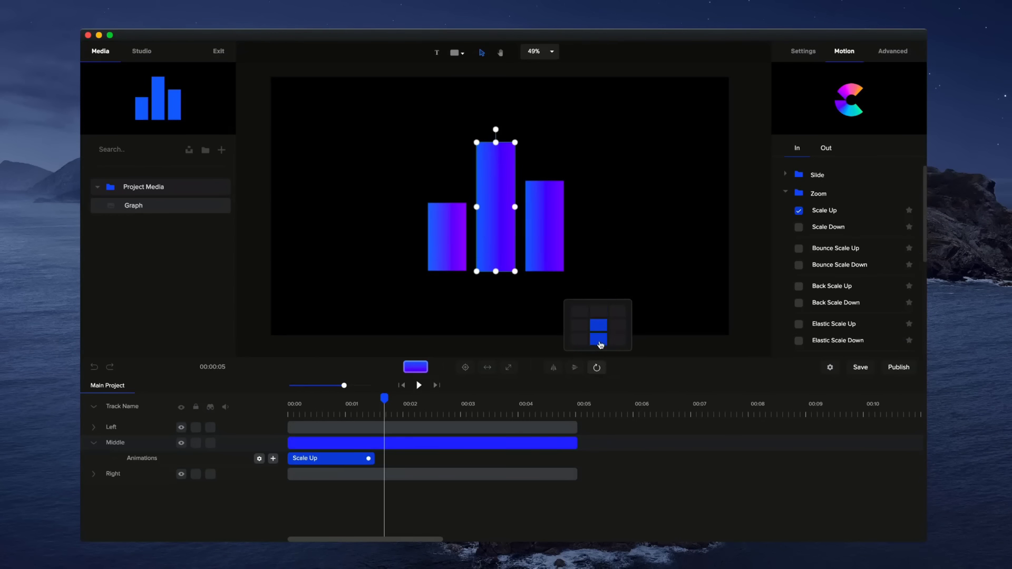
{"action": "left_click_drag", "start_coordinate": [386, 398], "coordinate": [274, 402]}
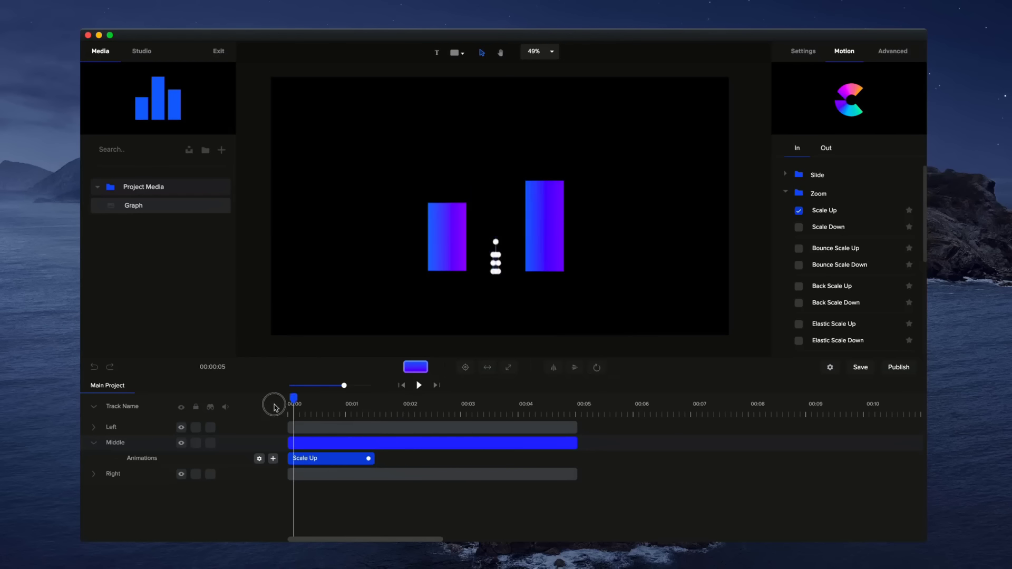
{"action": "left_click", "coordinate": [419, 385]}
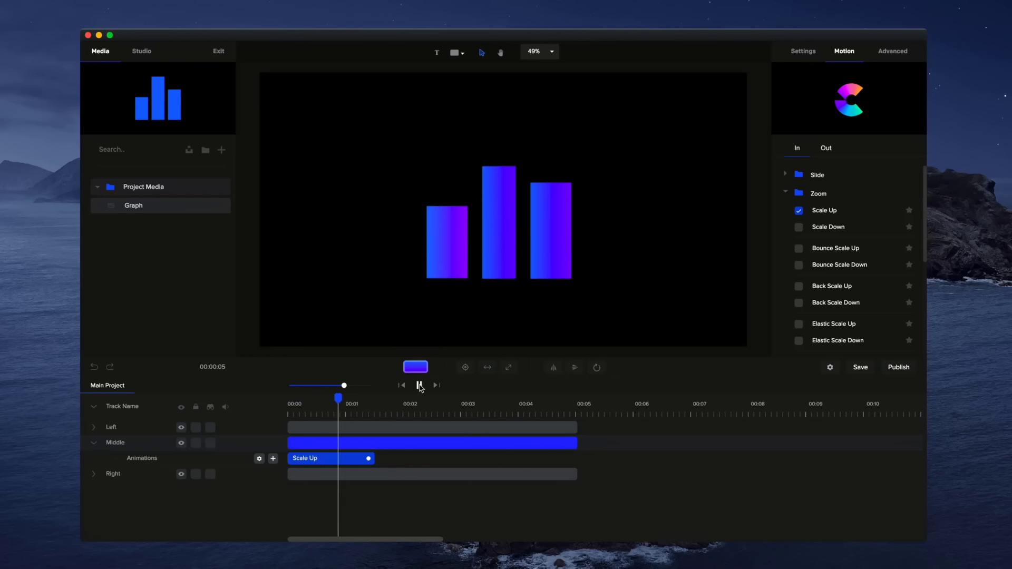
{"action": "left_click", "coordinate": [419, 385]}
Delete the Scale Up animation from the Middle track and collapse the Zoom category
{"action": "right_click", "coordinate": [353, 457]}
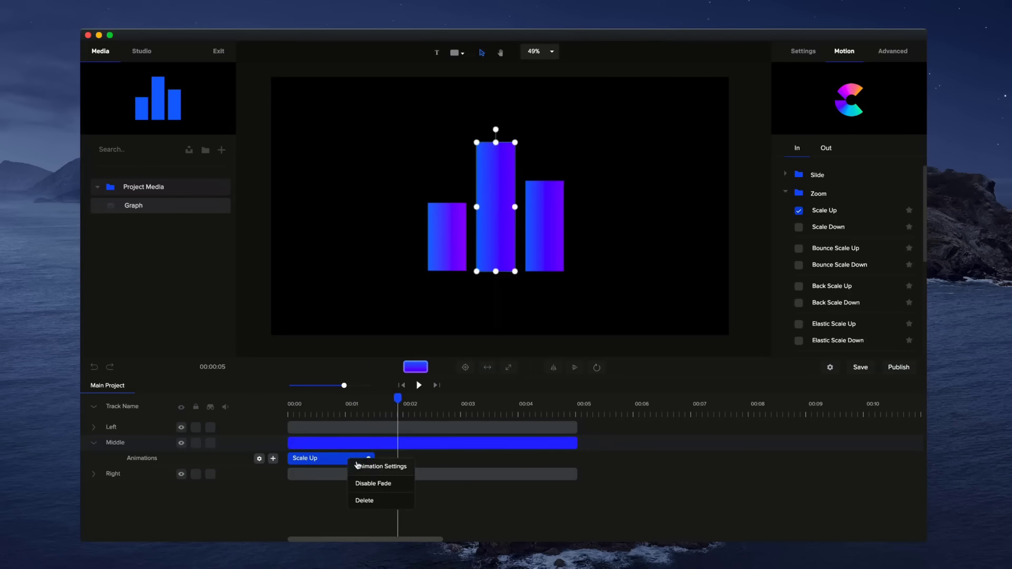
{"action": "left_click", "coordinate": [381, 501]}
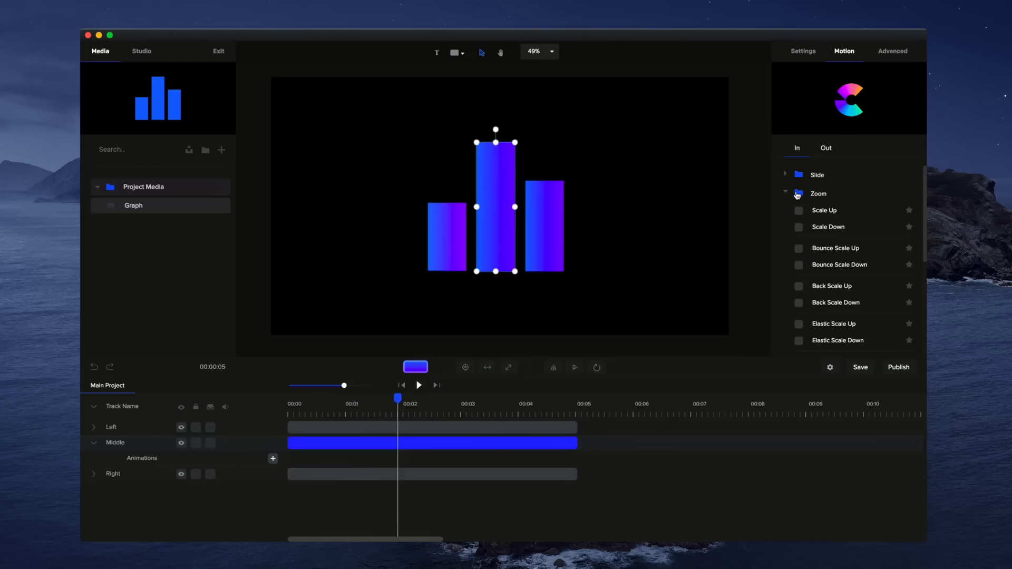
{"action": "left_click", "coordinate": [786, 193]}
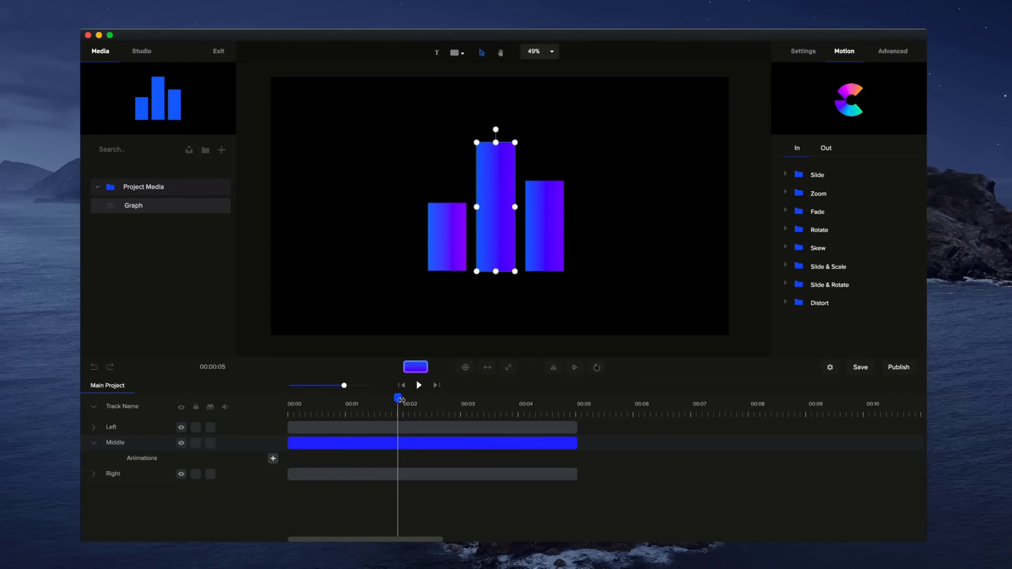
Apply the Distort Vertical entrance animation from the Distort category to the middle bar
{"action": "left_click", "coordinate": [785, 303]}
{"action": "scroll", "coordinate": [829, 309], "scroll_direction": "down", "scroll_amount": 1}
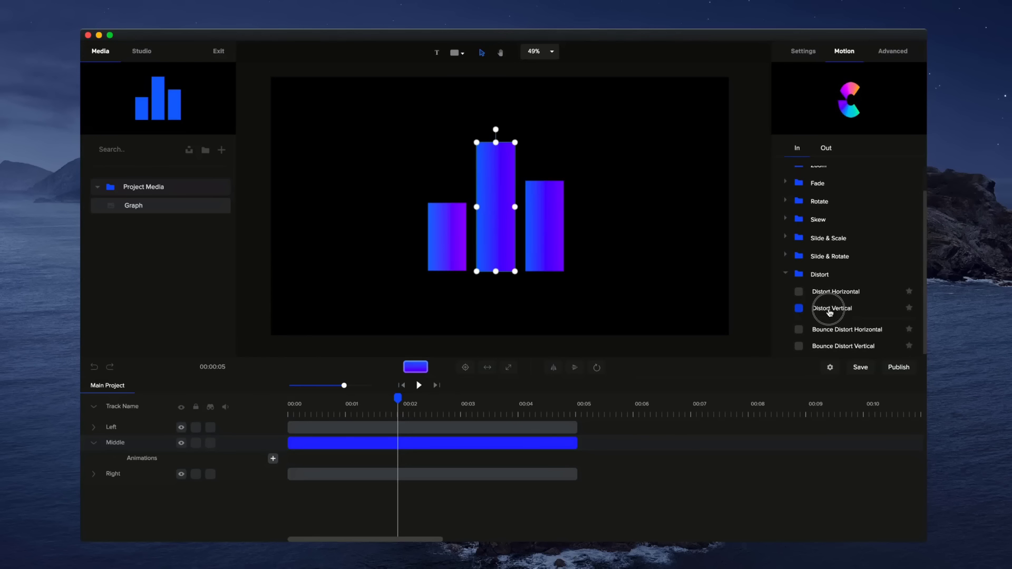
{"action": "left_click", "coordinate": [799, 309]}
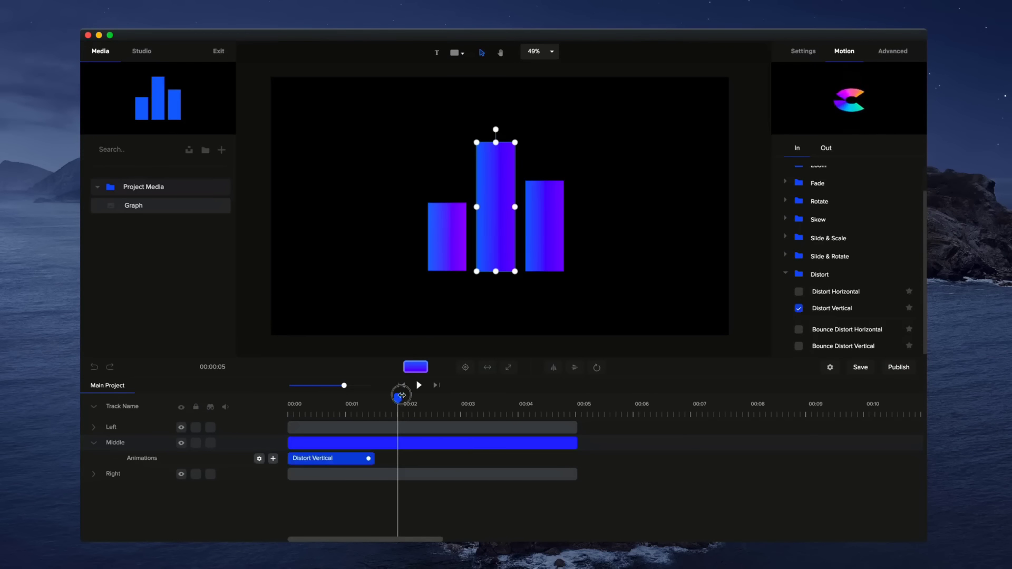
Preview the middle bar's Distort Vertical animation, shorten it to just under one second and return the playhead to the start
{"action": "left_click_drag", "start_coordinate": [398, 398], "coordinate": [267, 398]}
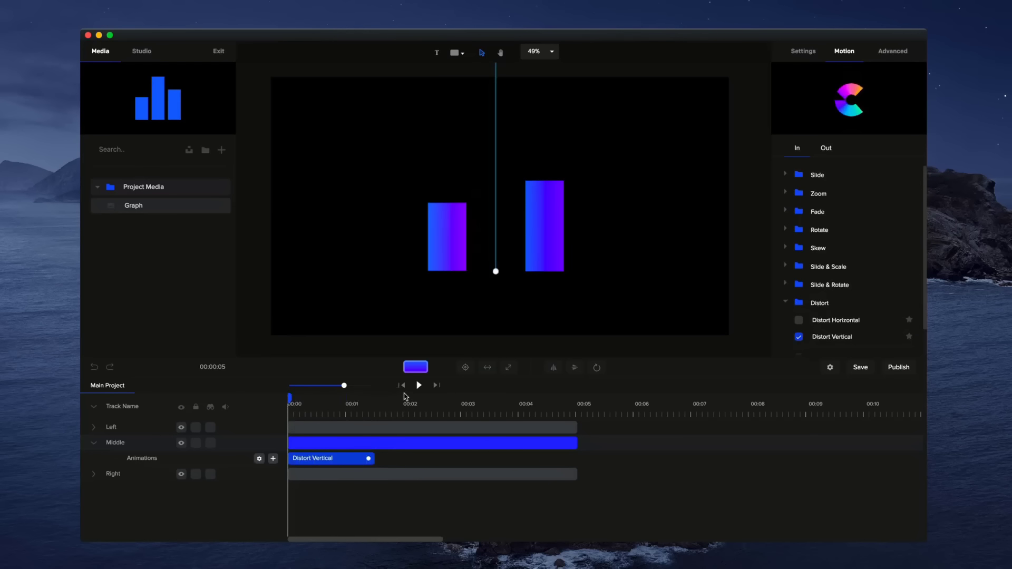
{"action": "left_click", "coordinate": [419, 385]}
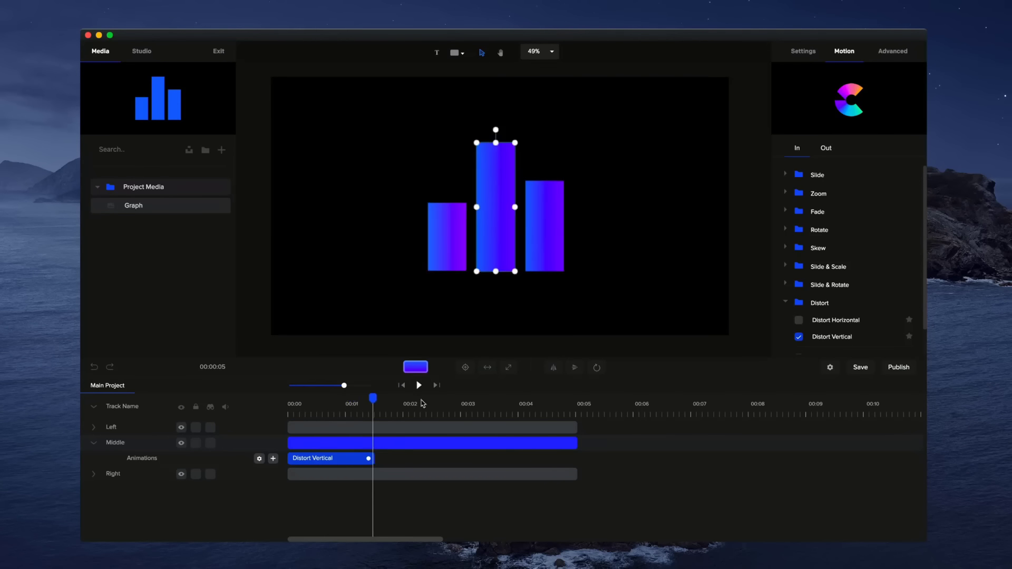
{"action": "left_click_drag", "start_coordinate": [369, 458], "coordinate": [338, 461]}
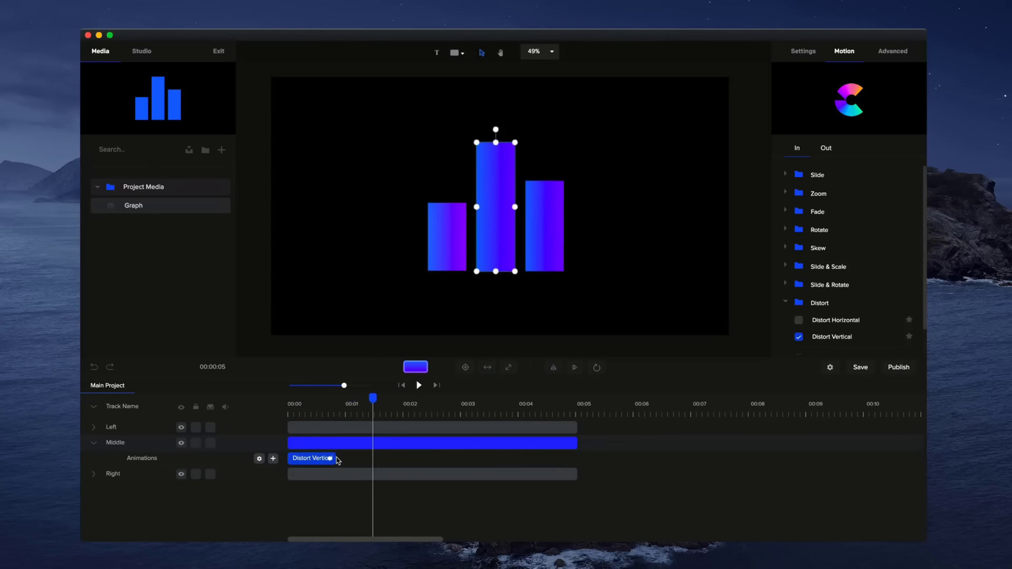
{"action": "left_click", "coordinate": [402, 385]}
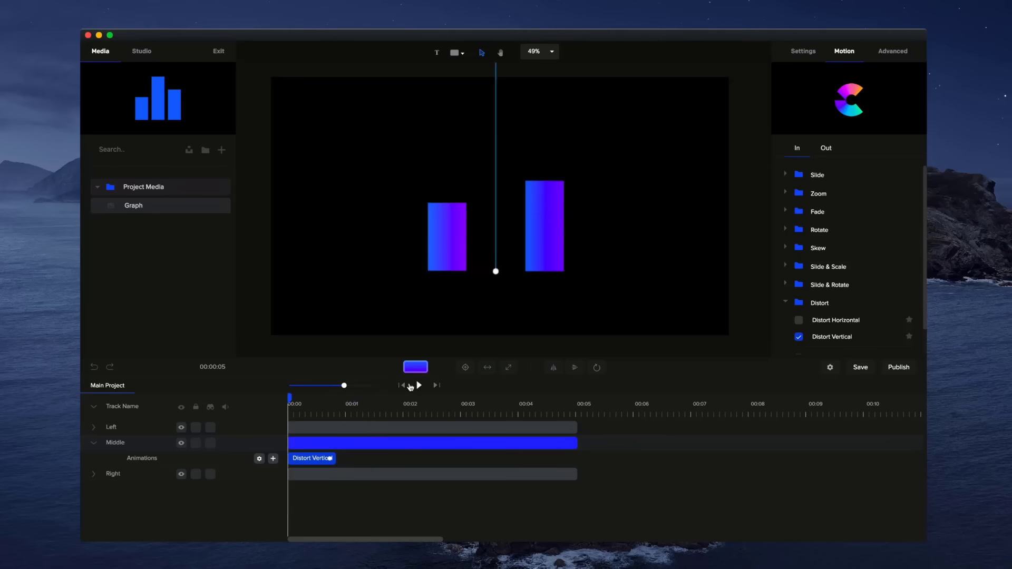
Apply the Distort Vertical entrance animation to the right bar
{"action": "left_click", "coordinate": [304, 427]}
{"action": "scroll", "coordinate": [833, 329], "scroll_direction": "down", "scroll_amount": 2}
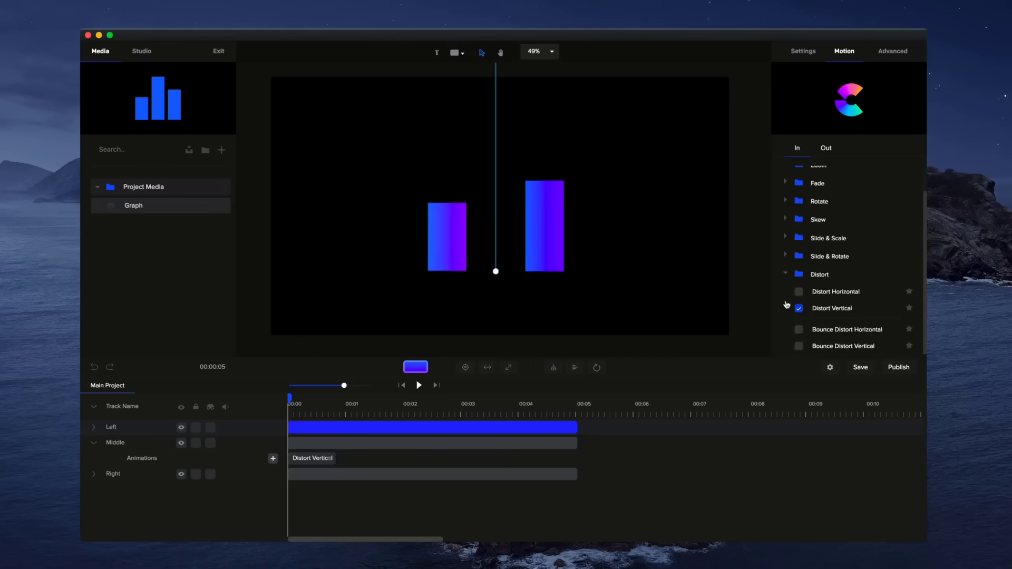
{"action": "left_click", "coordinate": [343, 475]}
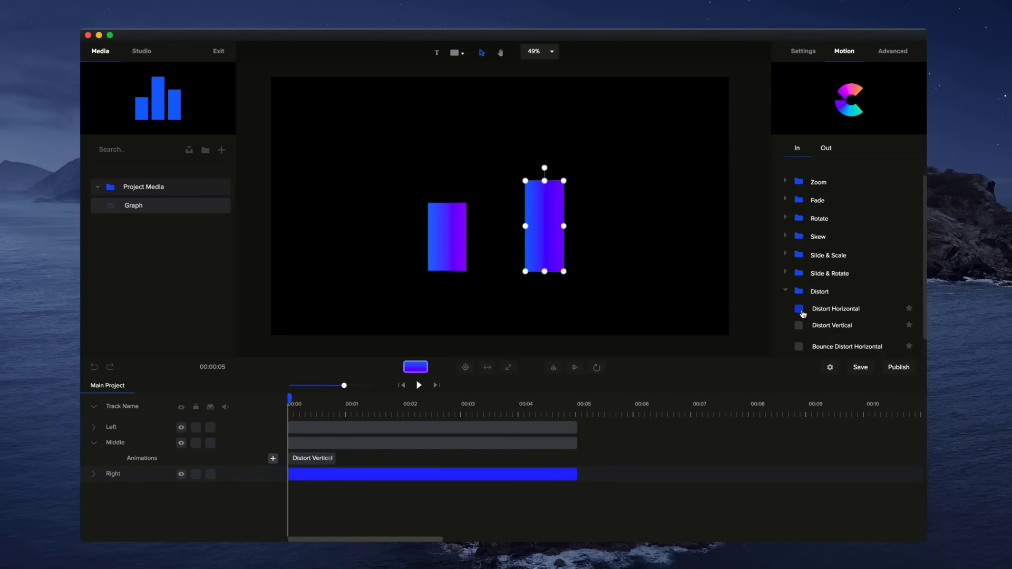
{"action": "left_click", "coordinate": [799, 309]}
{"action": "left_click", "coordinate": [799, 325]}
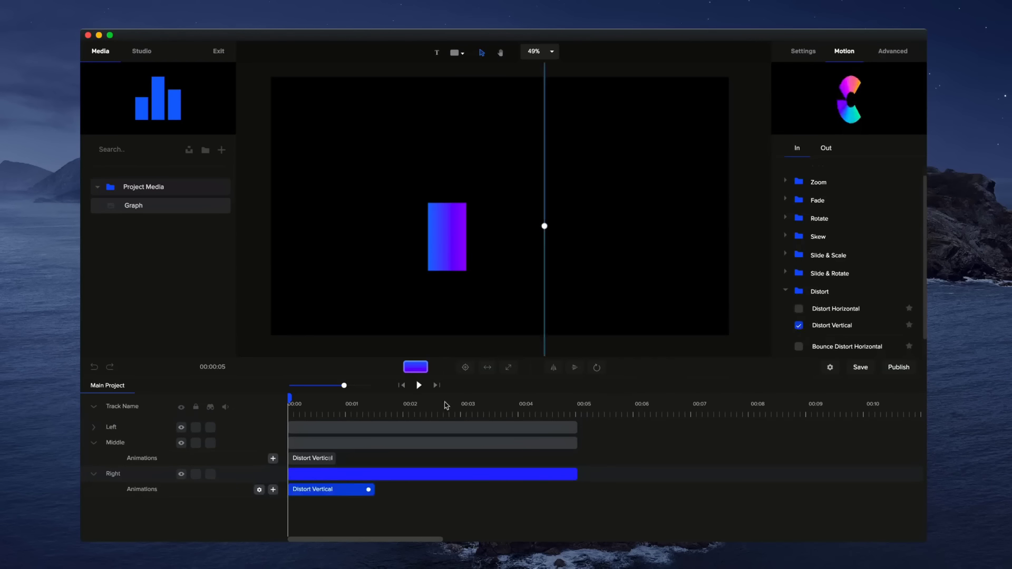
Apply the Distort Horizontal entrance animation from the Distort category to the left bar
{"action": "left_click", "coordinate": [377, 425]}
{"action": "left_click", "coordinate": [388, 425]}
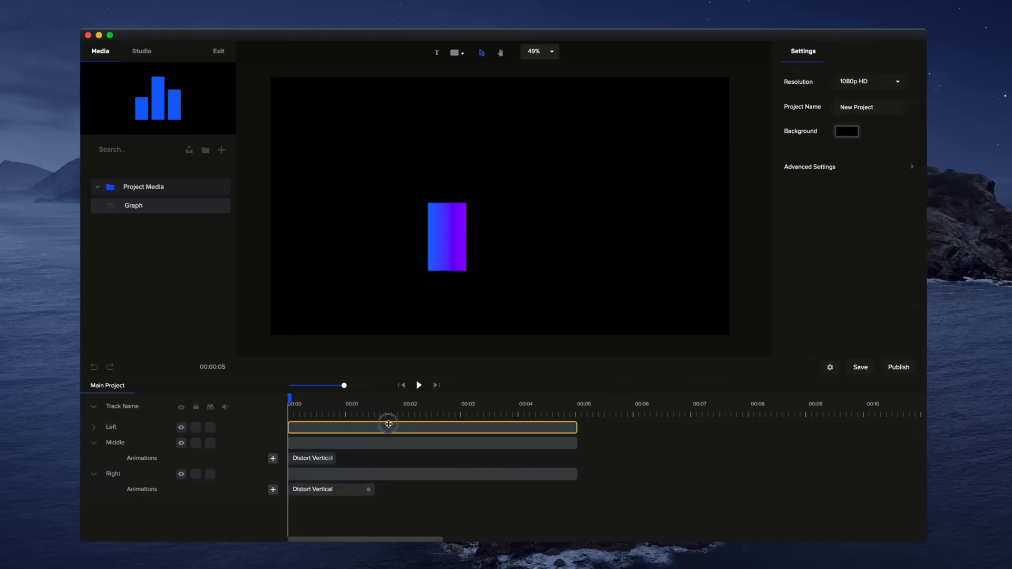
{"action": "left_click", "coordinate": [389, 425]}
{"action": "left_click", "coordinate": [844, 51]}
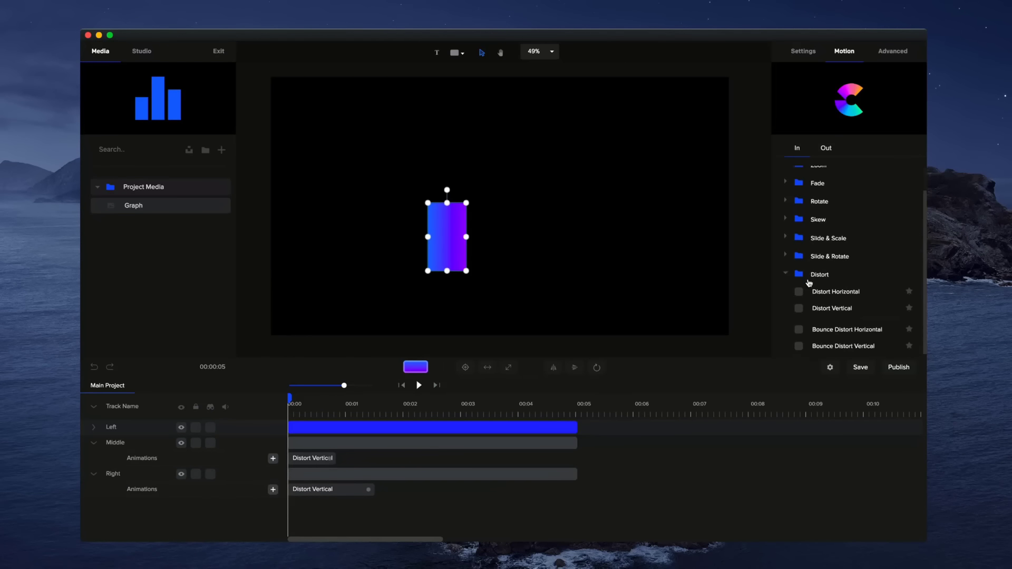
{"action": "left_click", "coordinate": [799, 291]}
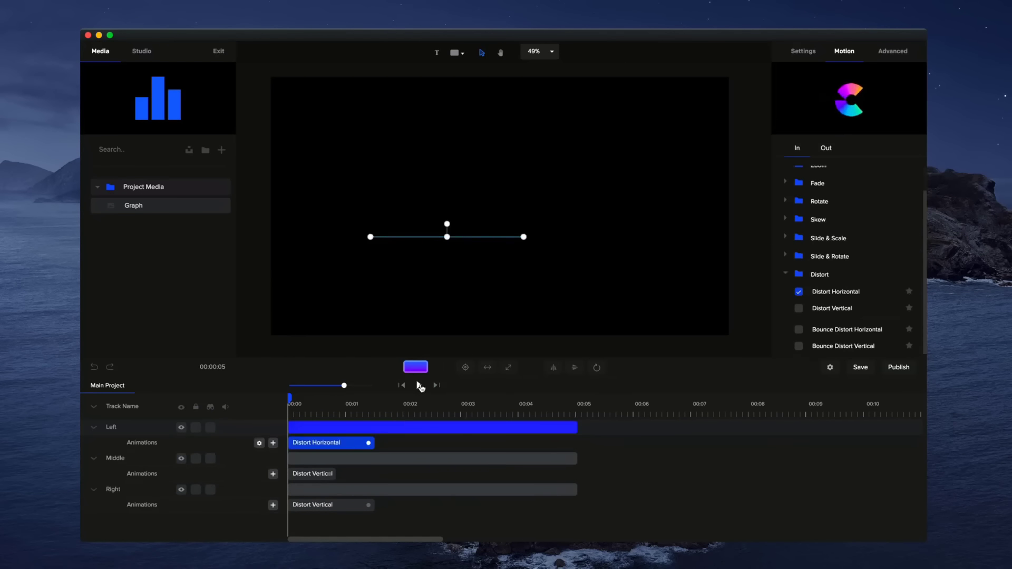
Shorten the left bar's Distort Horizontal and the right bar's Distort Vertical animations to about 0.8 seconds and preview the graph
{"action": "left_click_drag", "start_coordinate": [368, 443], "coordinate": [327, 443]}
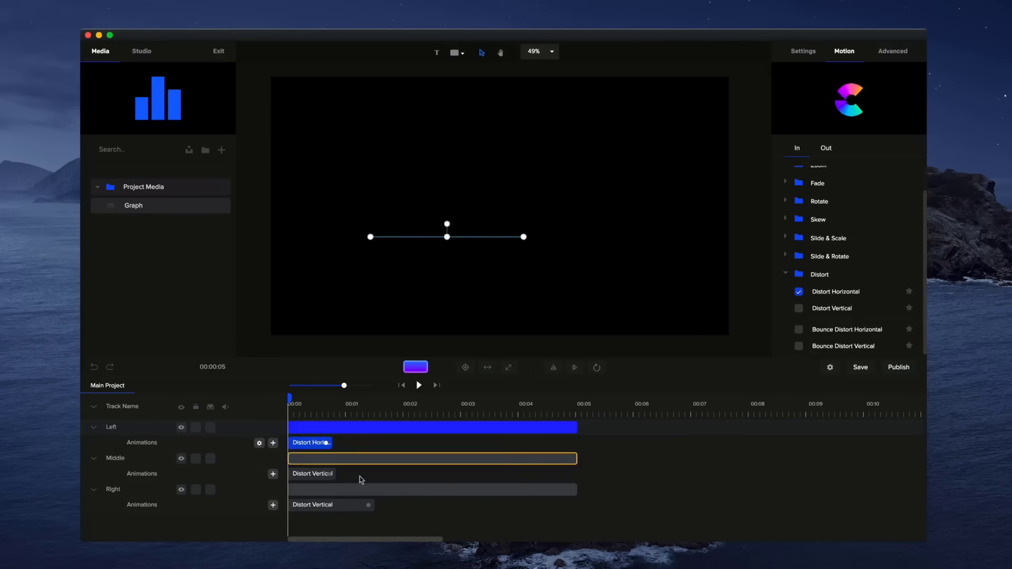
{"action": "left_click_drag", "start_coordinate": [369, 505], "coordinate": [328, 505]}
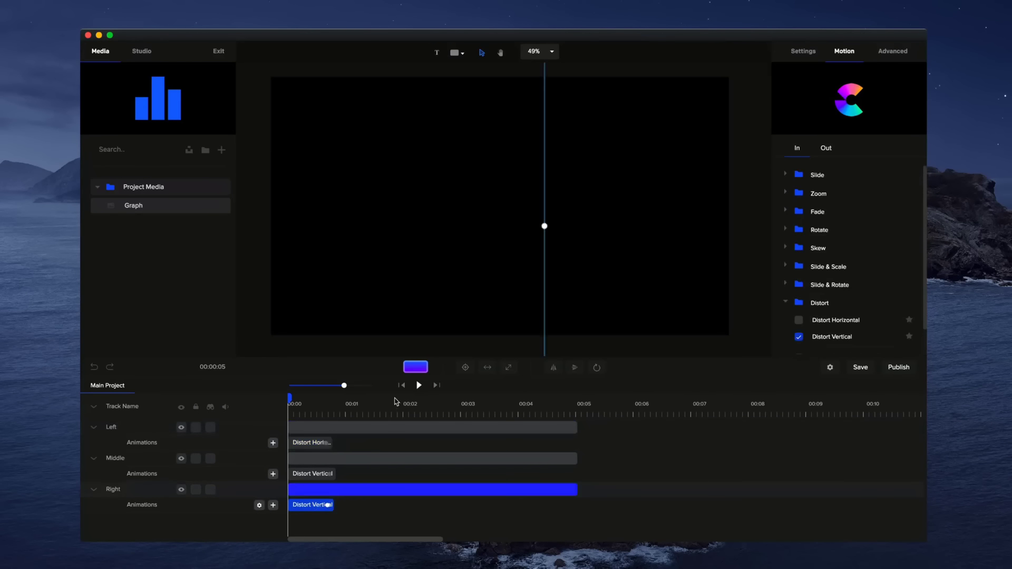
{"action": "left_click", "coordinate": [419, 385]}
{"action": "left_click", "coordinate": [419, 385]}
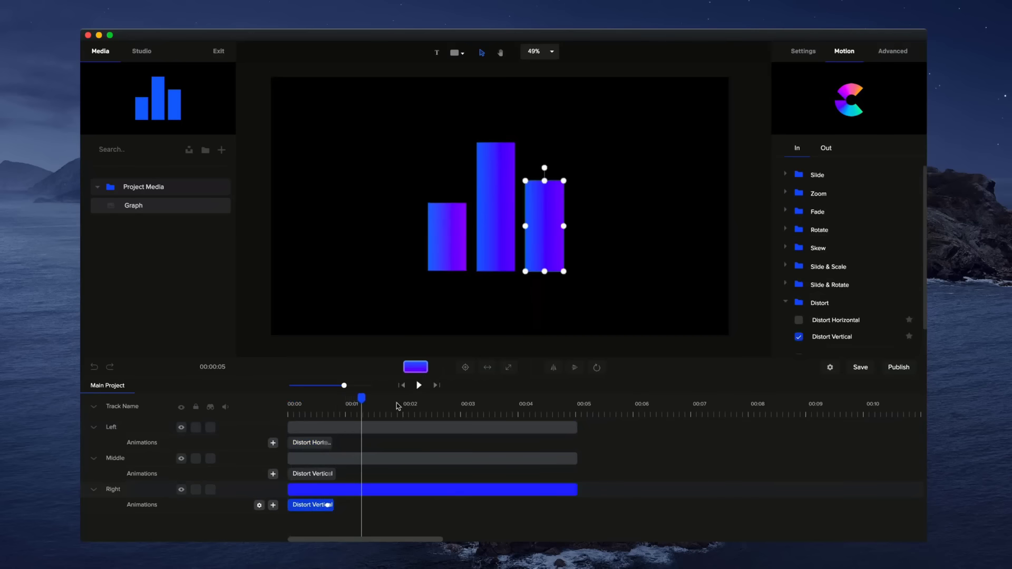
Stagger the bars by trimming the Middle track's start to about 0.17 seconds and the Right track's to about 0.33 seconds, and preview the result
{"action": "left_click_drag", "start_coordinate": [290, 461], "coordinate": [298, 461]}
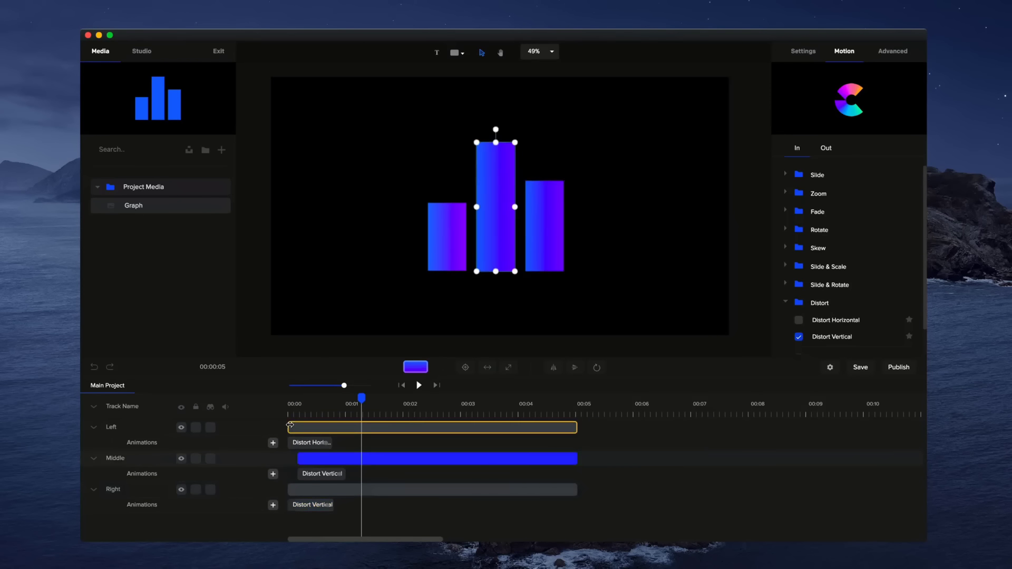
{"action": "left_click", "coordinate": [290, 425]}
{"action": "left_click", "coordinate": [288, 489]}
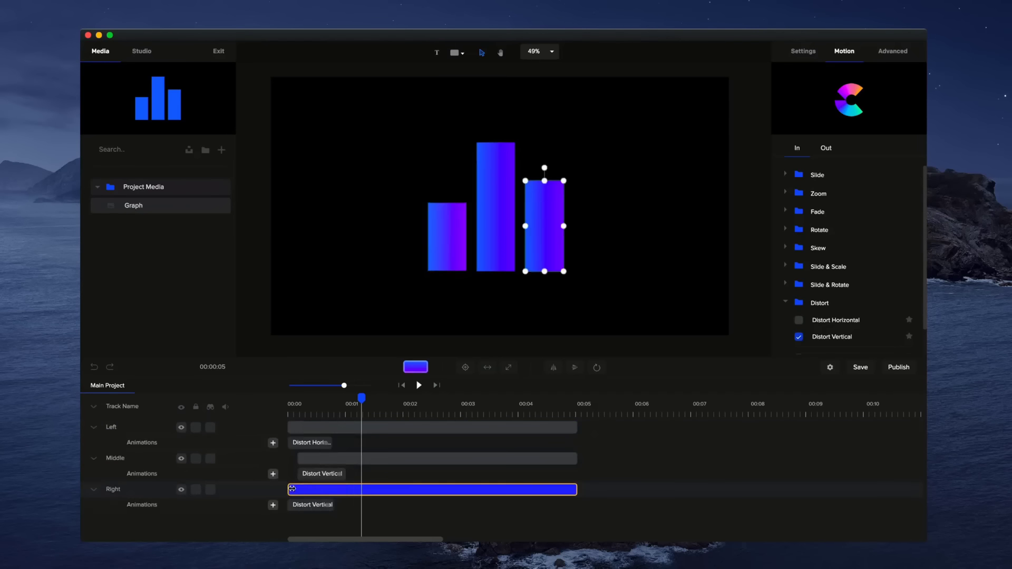
{"action": "left_click_drag", "start_coordinate": [288, 489], "coordinate": [307, 488]}
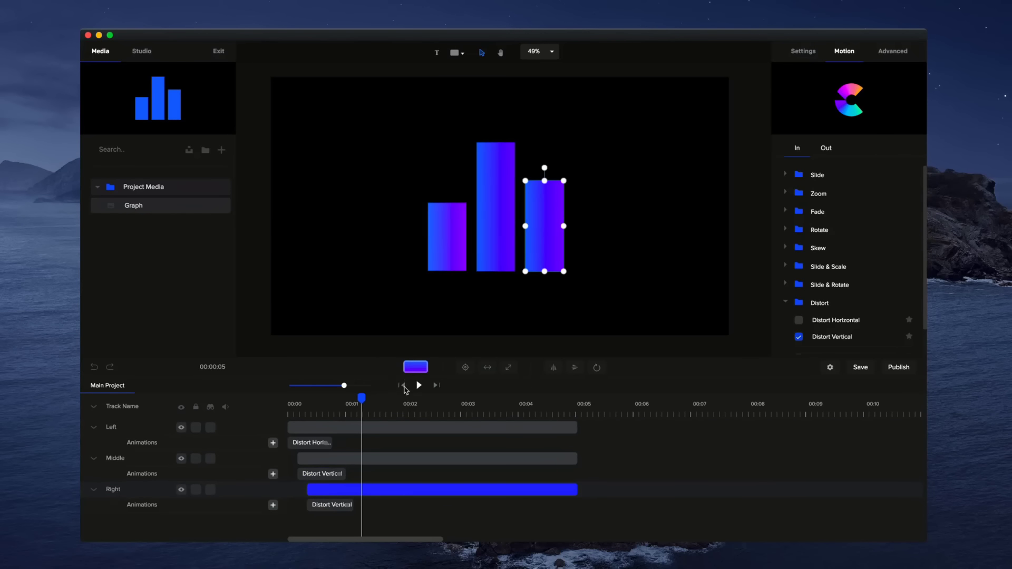
{"action": "left_click", "coordinate": [419, 385]}
{"action": "left_click", "coordinate": [419, 386]}
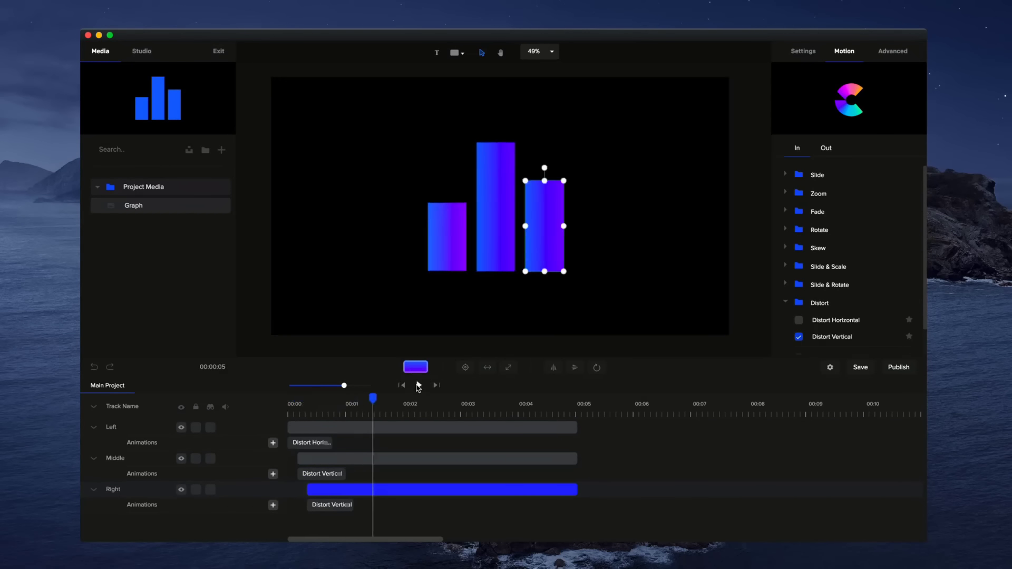
Select the left bar and replay the staggered entrance animations from the start of the timeline
{"action": "left_click", "coordinate": [464, 259]}
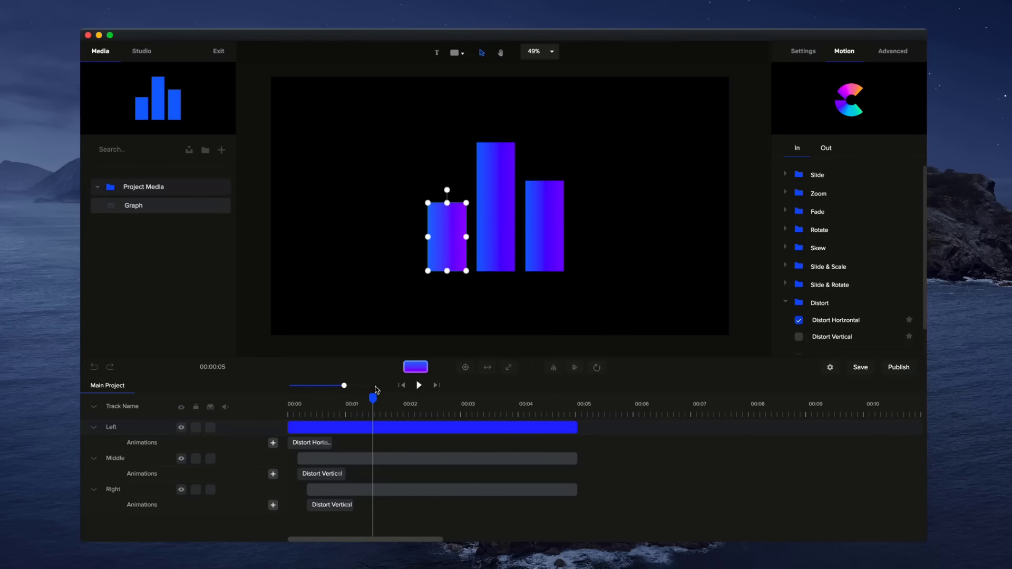
{"action": "left_click", "coordinate": [403, 386]}
{"action": "left_click", "coordinate": [419, 386]}
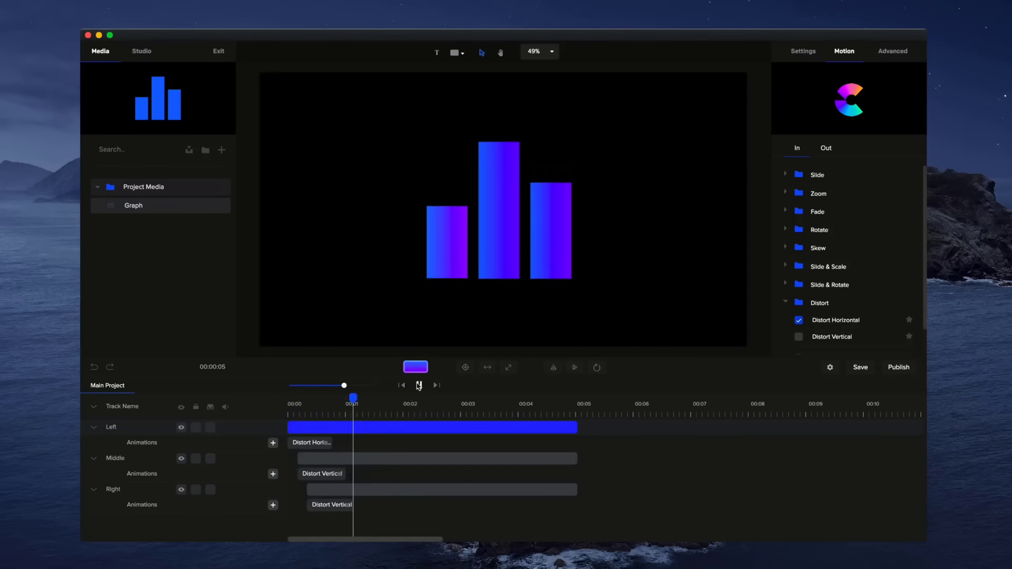
{"action": "left_click", "coordinate": [419, 385]}
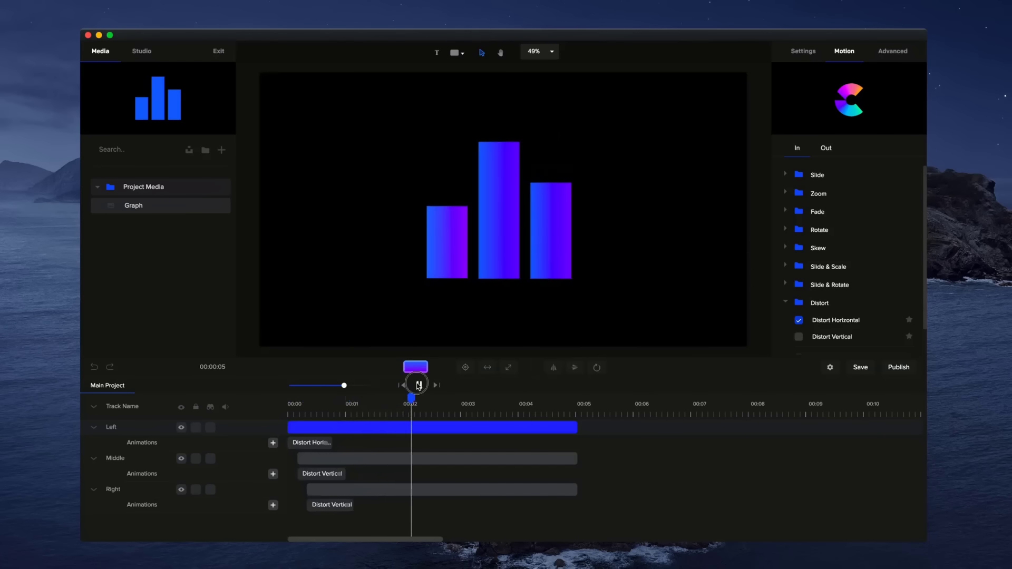
Delete the Distort animations from the Left, Middle and Right tracks and collapse all tracks
{"action": "right_click", "coordinate": [316, 441]}
{"action": "left_click", "coordinate": [354, 479]}
{"action": "right_click", "coordinate": [330, 474]}
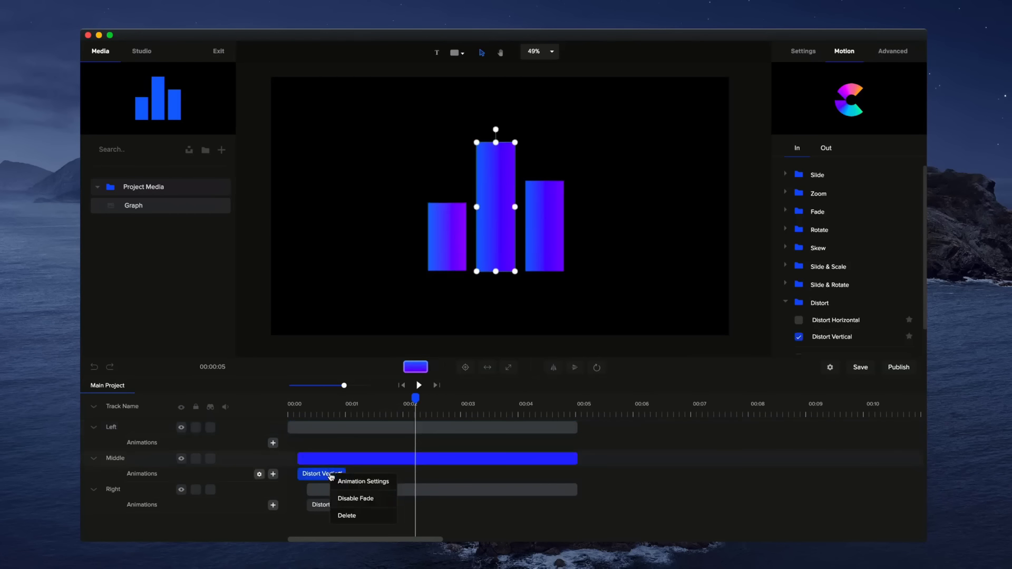
{"action": "left_click", "coordinate": [348, 516]}
{"action": "right_click", "coordinate": [343, 513]}
{"action": "left_click", "coordinate": [342, 495]}
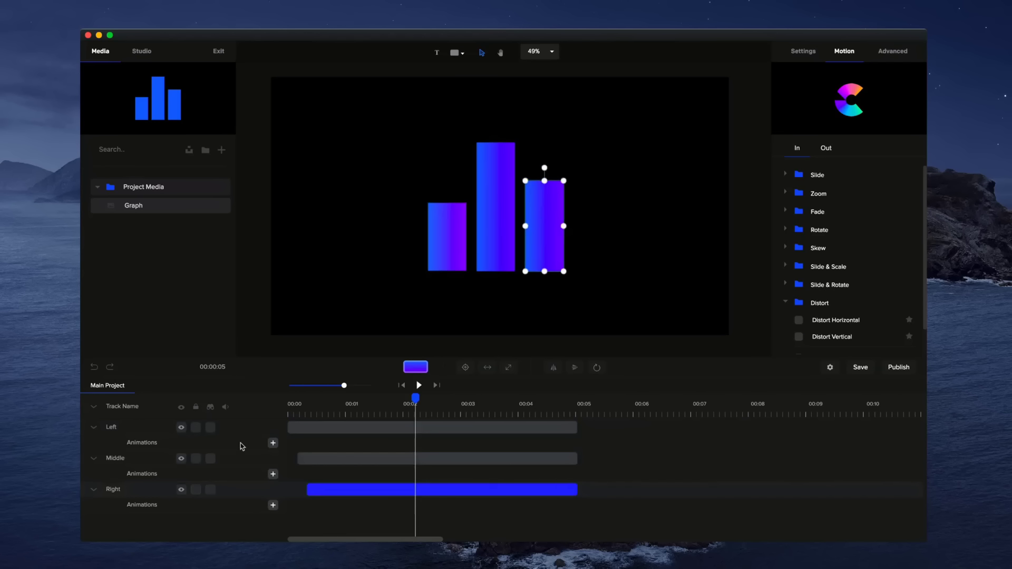
{"action": "left_click", "coordinate": [93, 408]}
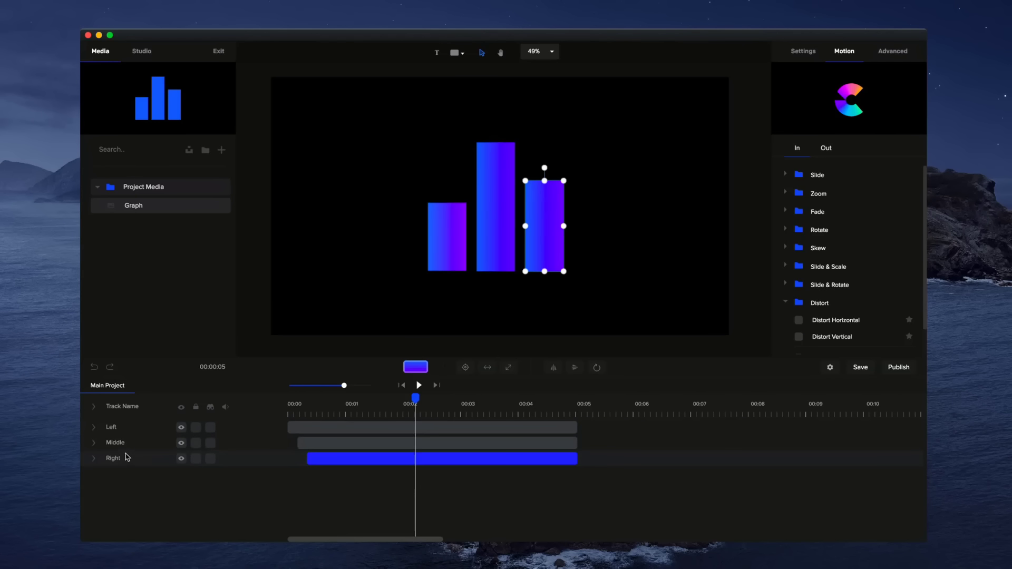
Reorder the tracks to Right, Middle, Left from top to bottom and magnify the timeline with the playhead at the start
{"action": "mouse_move", "coordinate": [127, 457]}
{"action": "left_mouse_down"}
{"action": "mouse_move", "coordinate": [118, 425]}
{"action": "mouse_move", "coordinate": [130, 443]}
{"action": "left_mouse_up"}
{"action": "left_click", "coordinate": [401, 386]}
{"action": "left_click_drag", "start_coordinate": [344, 386], "coordinate": [359, 386]}
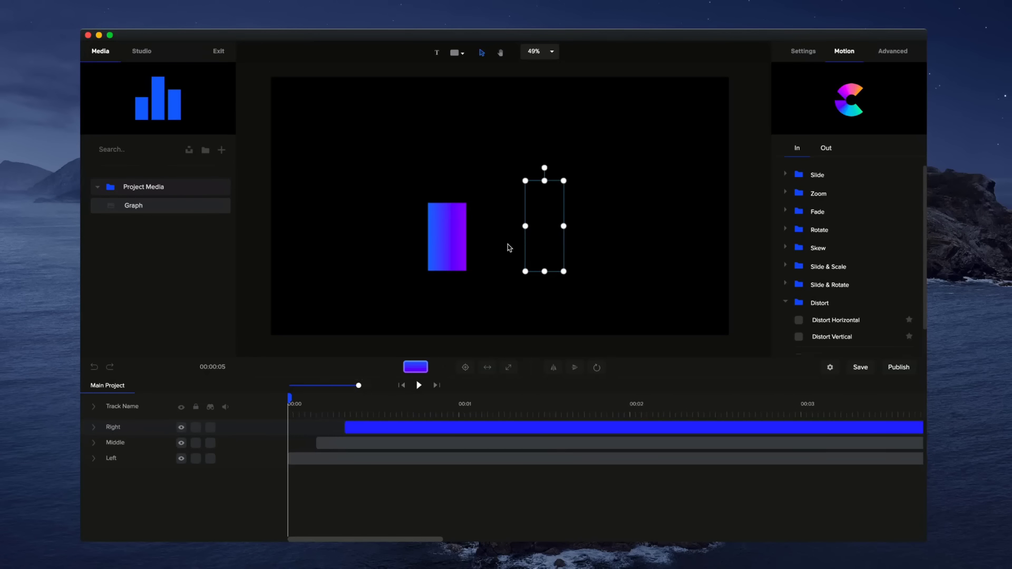
Add a custom animation with the Scale property enabled to the Left track and shorten it to about 0.9 seconds
{"action": "left_click", "coordinate": [93, 458]}
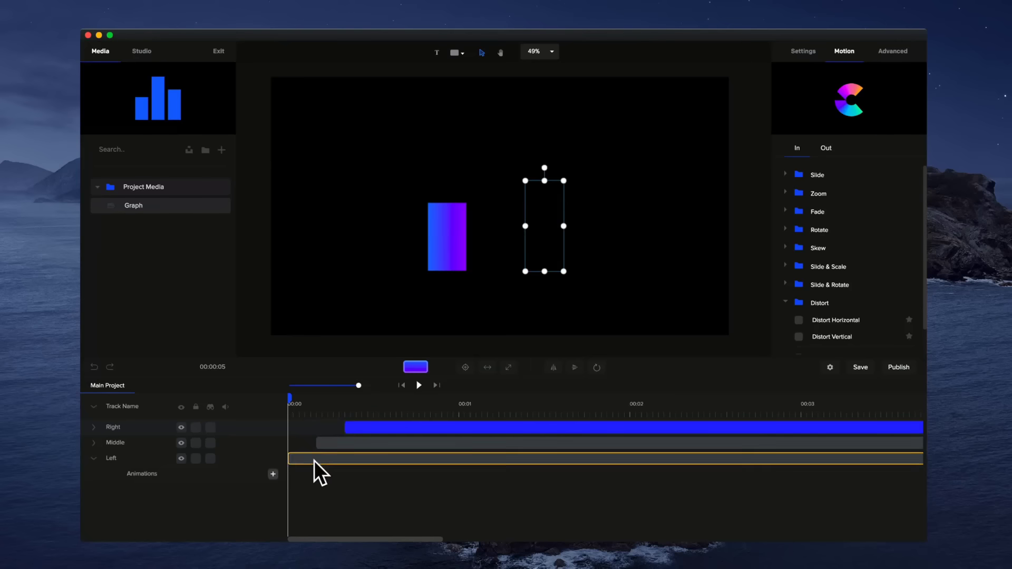
{"action": "left_click", "coordinate": [435, 248]}
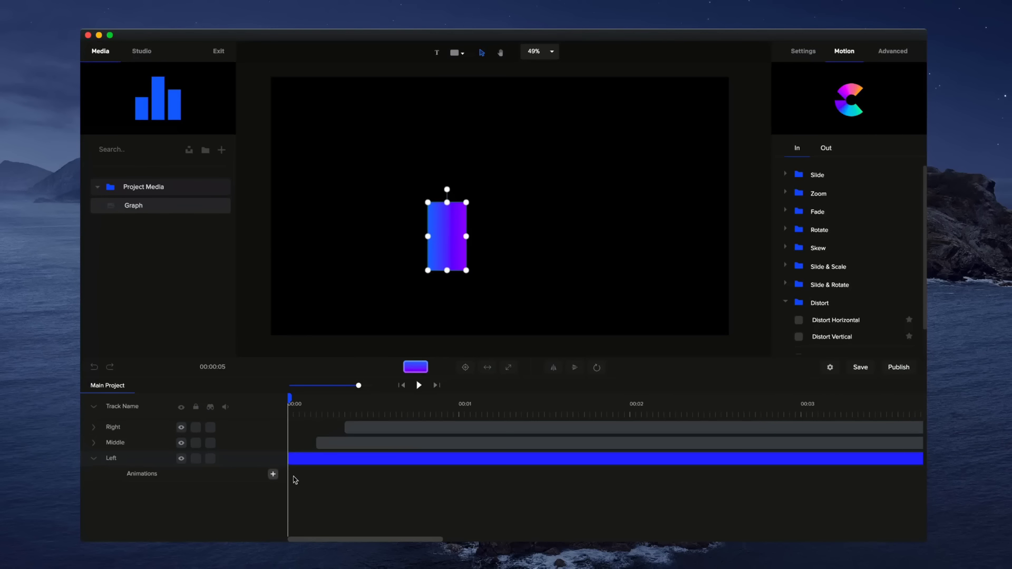
{"action": "left_click", "coordinate": [273, 474]}
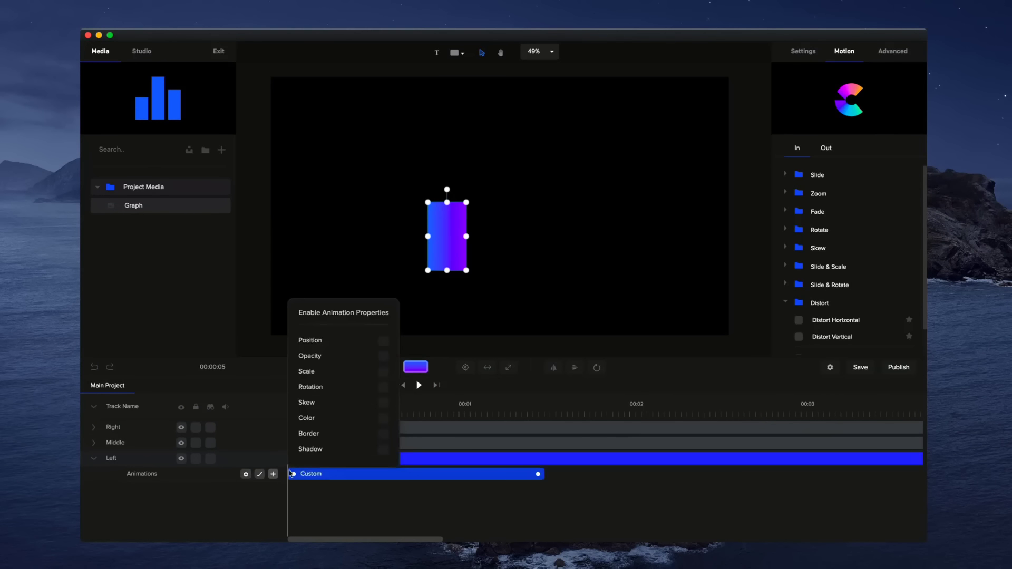
{"action": "left_click", "coordinate": [383, 372]}
{"action": "left_click_drag", "start_coordinate": [543, 477], "coordinate": [437, 473]}
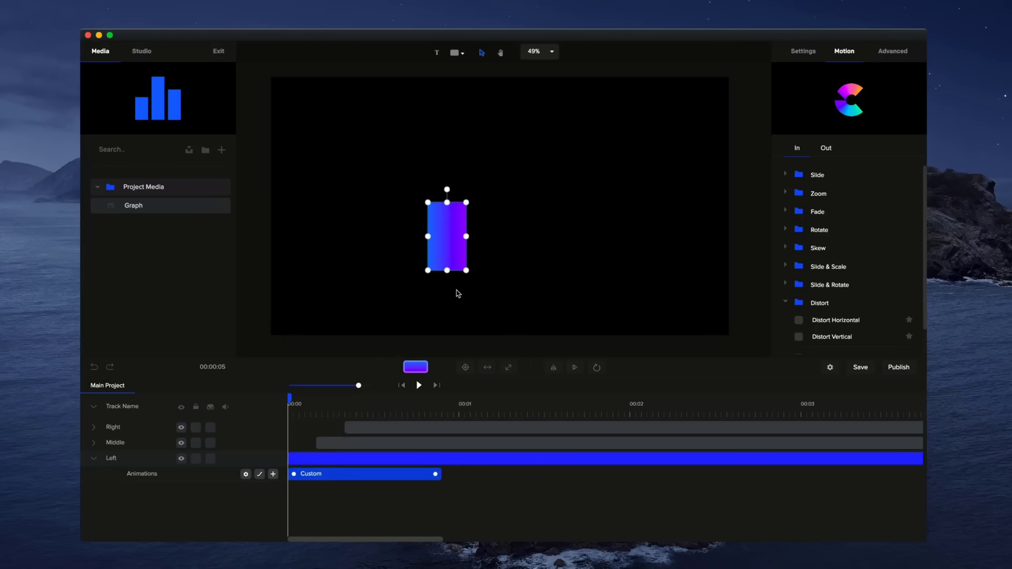
Unlock the left bar's proportional scale and flatten the bar vertically down to its base at the animation's start
{"action": "left_click", "coordinate": [803, 52]}
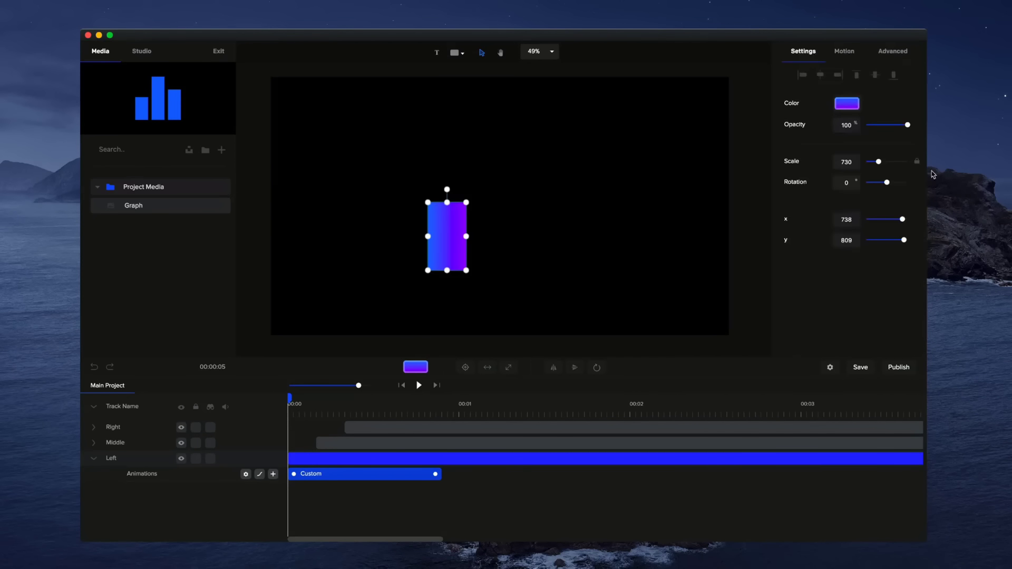
{"action": "left_click", "coordinate": [918, 163]}
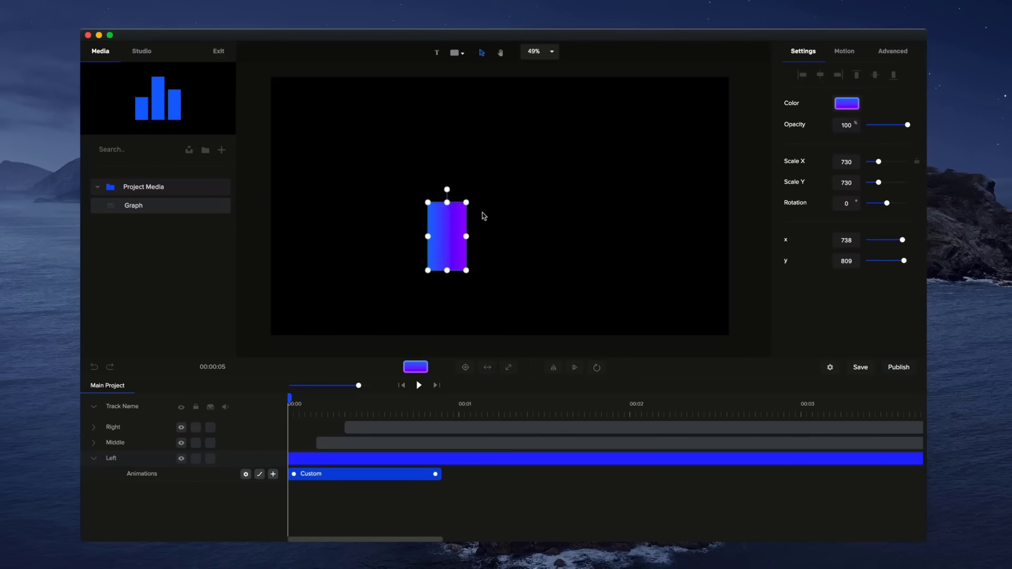
{"action": "mouse_move", "coordinate": [447, 202]}
{"action": "left_mouse_down"}
{"action": "mouse_move", "coordinate": [447, 230]}
{"action": "mouse_move", "coordinate": [447, 209]}
{"action": "left_mouse_up"}
{"action": "left_click_drag", "start_coordinate": [877, 181], "coordinate": [752, 206]}
{"action": "left_click", "coordinate": [752, 206]}
Add a custom Scale animation of just under one second at the Middle track's start, with the bar flattened to its base
{"action": "left_click_drag", "start_coordinate": [289, 398], "coordinate": [316, 399]}
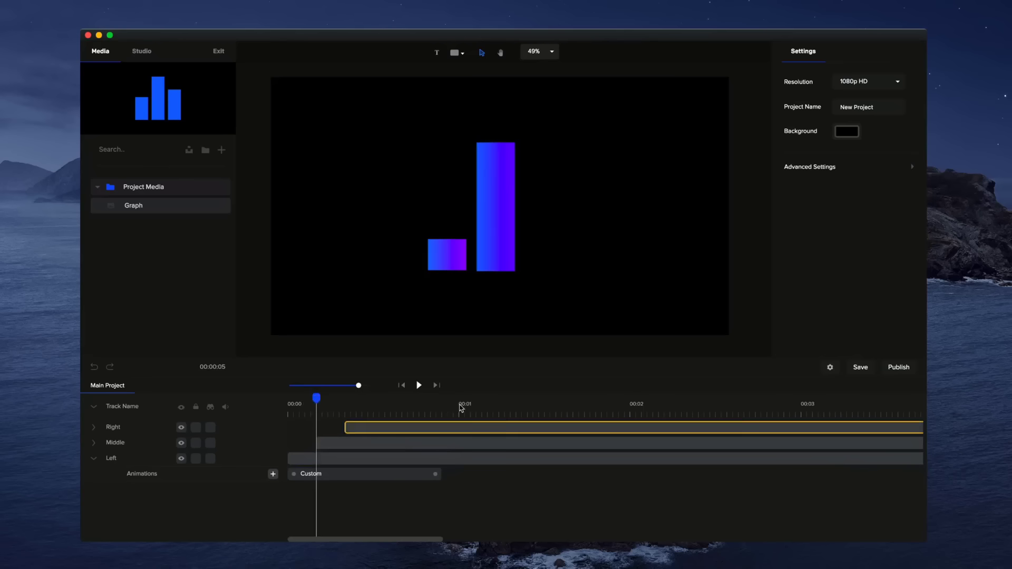
{"action": "left_click", "coordinate": [498, 216]}
{"action": "left_click", "coordinate": [96, 443]}
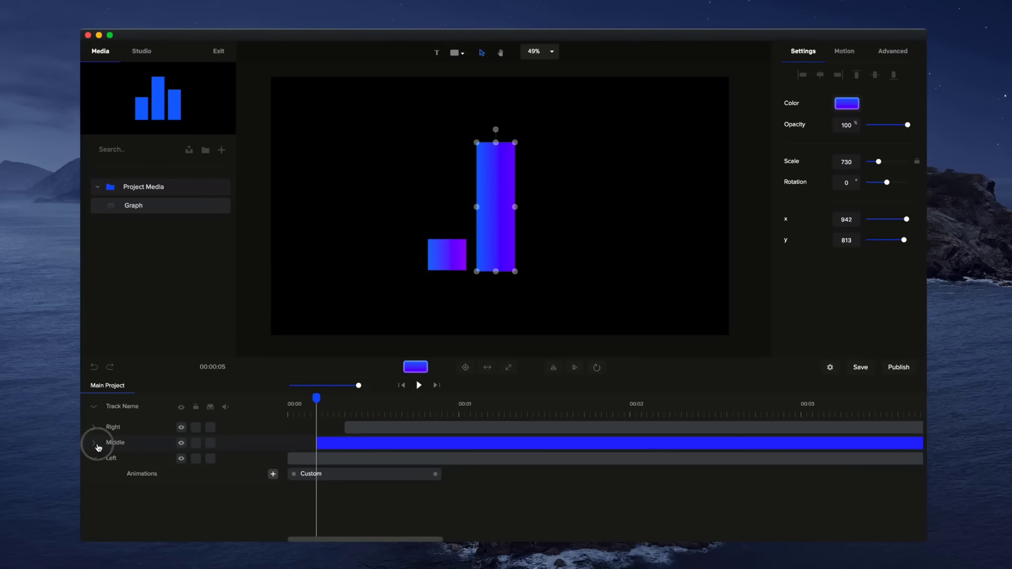
{"action": "left_click", "coordinate": [273, 458]}
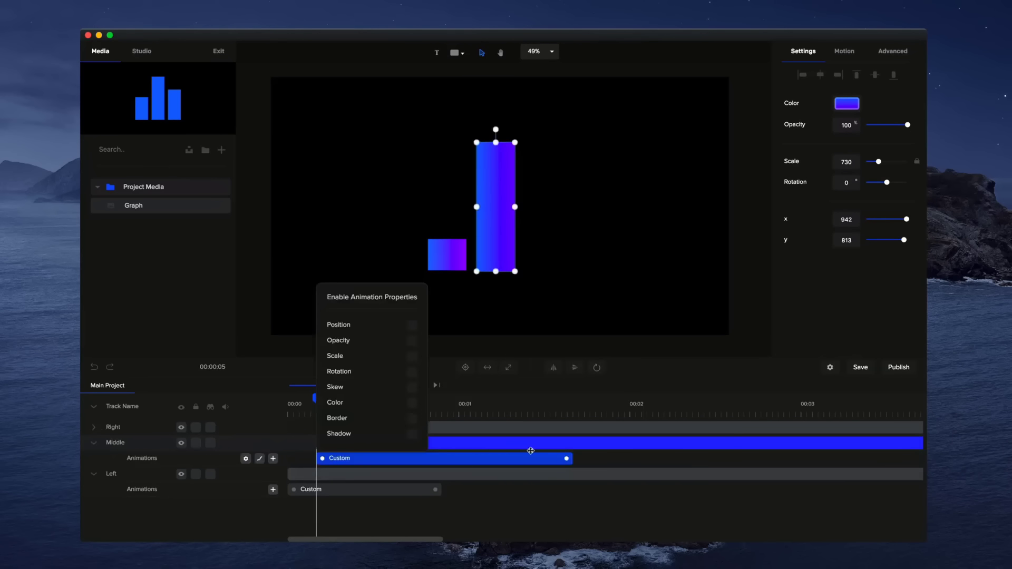
{"action": "left_click", "coordinate": [411, 357]}
{"action": "left_click_drag", "start_coordinate": [567, 459], "coordinate": [477, 461]}
{"action": "left_click_drag", "start_coordinate": [496, 143], "coordinate": [491, 281]}
Add a custom Scale animation of about one second at the Right track's start, with the bar flattened to its base
{"action": "left_click_drag", "start_coordinate": [316, 398], "coordinate": [345, 390]}
{"action": "left_click", "coordinate": [543, 221]}
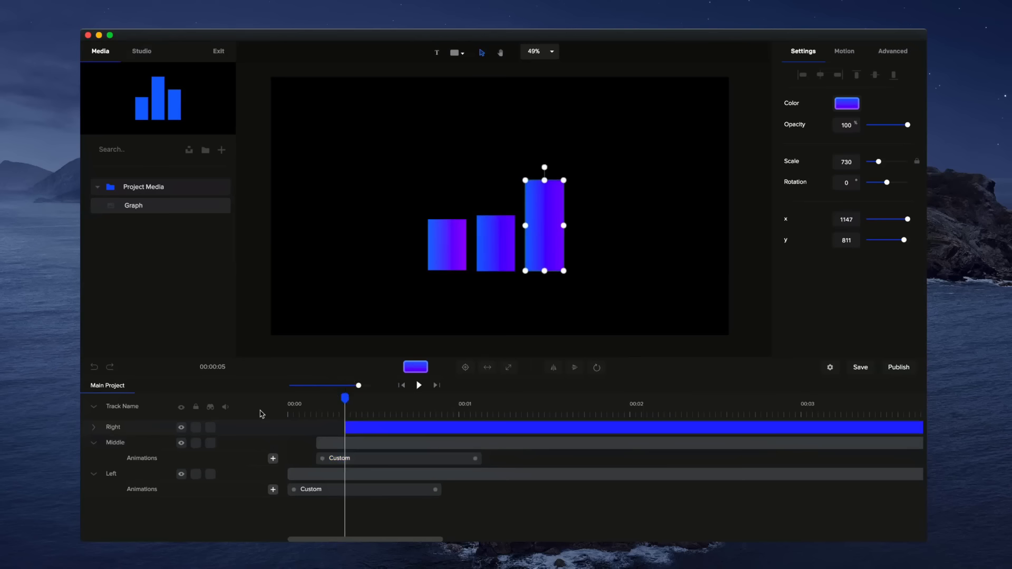
{"action": "left_click", "coordinate": [94, 429]}
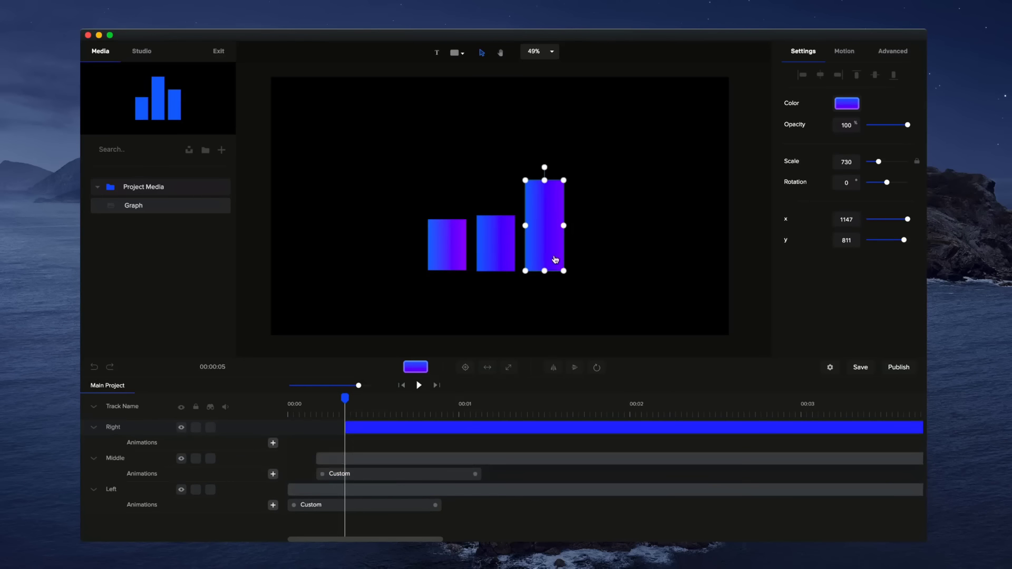
{"action": "left_click", "coordinate": [273, 442]}
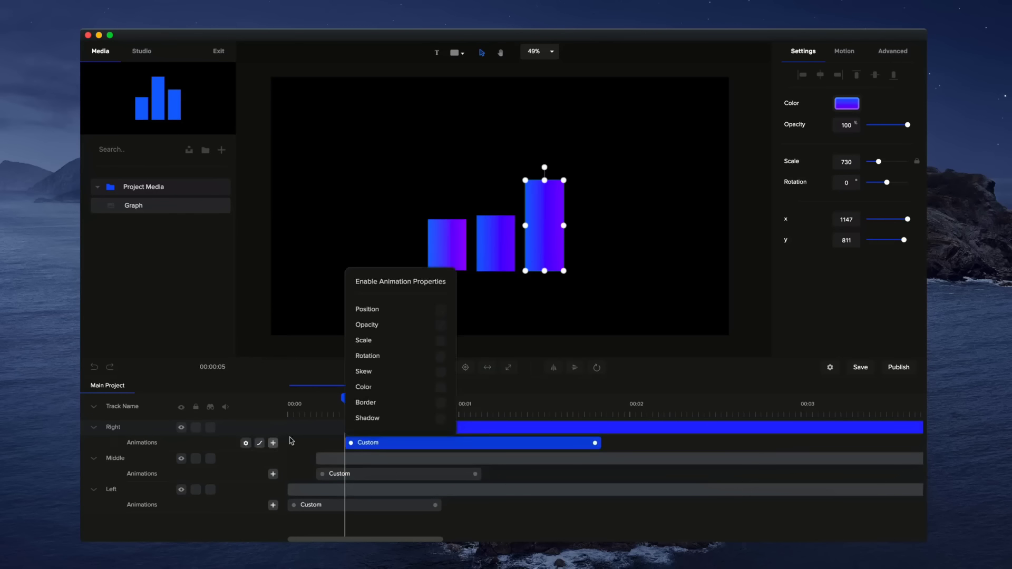
{"action": "left_click", "coordinate": [440, 341]}
{"action": "left_click_drag", "start_coordinate": [595, 443], "coordinate": [515, 443]}
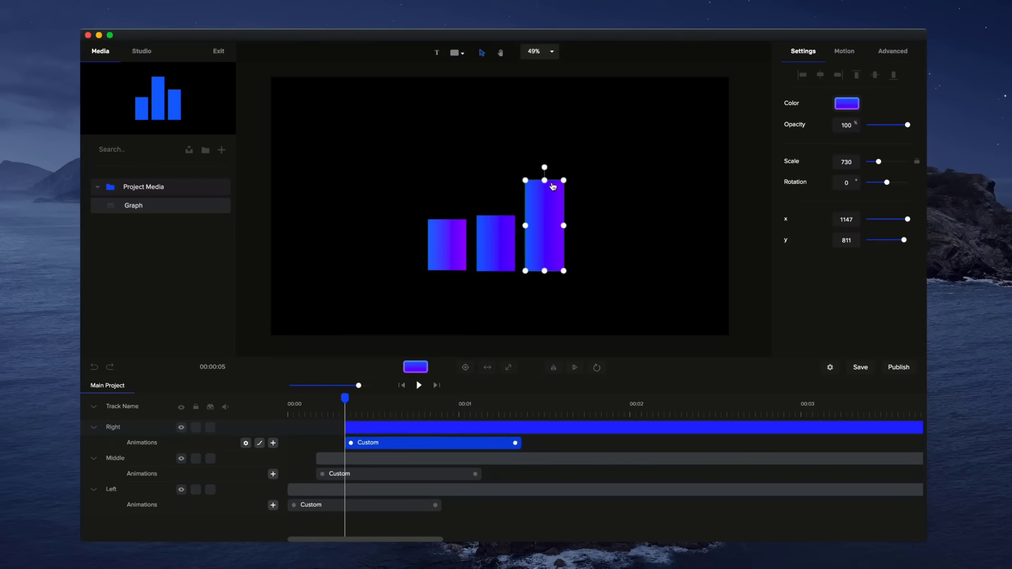
{"action": "left_click_drag", "start_coordinate": [548, 187], "coordinate": [544, 290]}
Preview the three bars' custom Scale animations from the start of the timeline
{"action": "left_click_drag", "start_coordinate": [323, 397], "coordinate": [264, 399]}
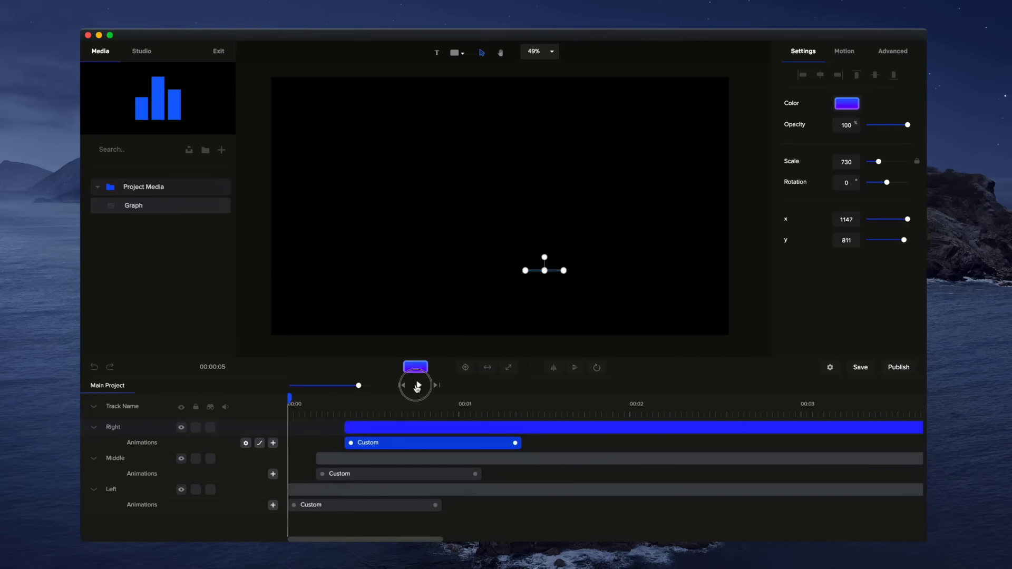
{"action": "left_click", "coordinate": [419, 386]}
{"action": "left_click", "coordinate": [419, 386]}
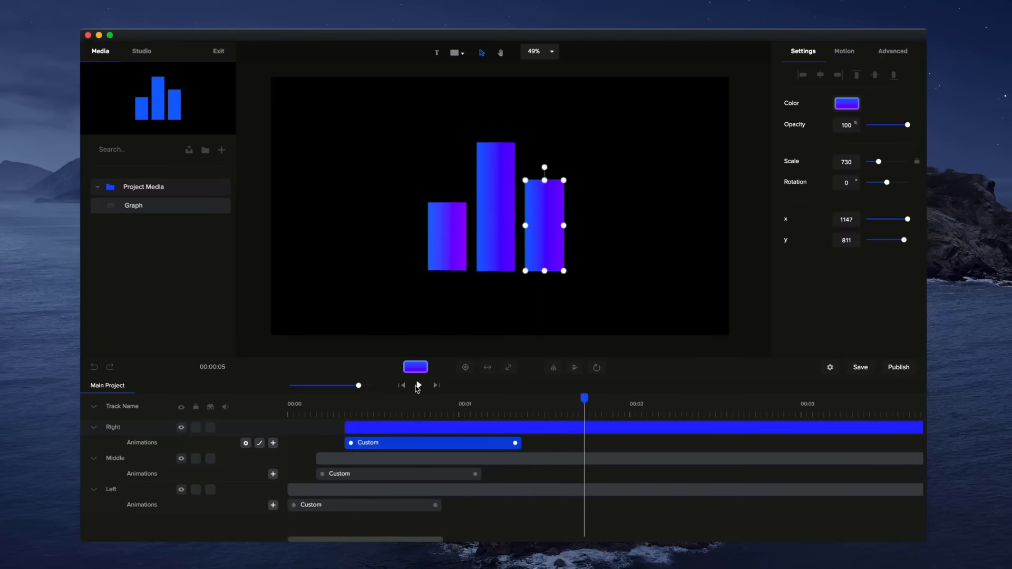
{"action": "right_click", "coordinate": [387, 444]}
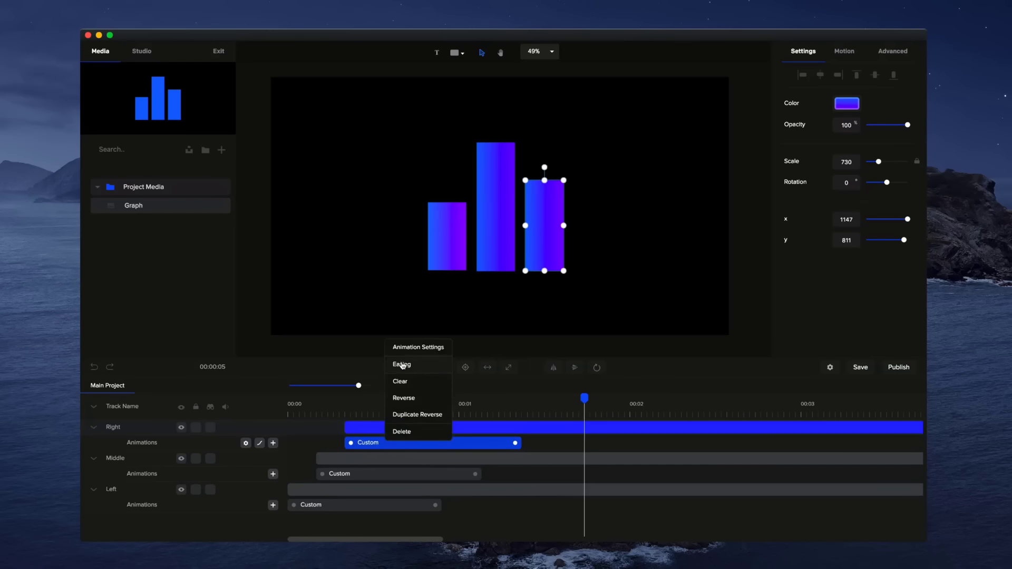
{"action": "left_click", "coordinate": [402, 365]}
{"action": "left_click", "coordinate": [460, 404]}
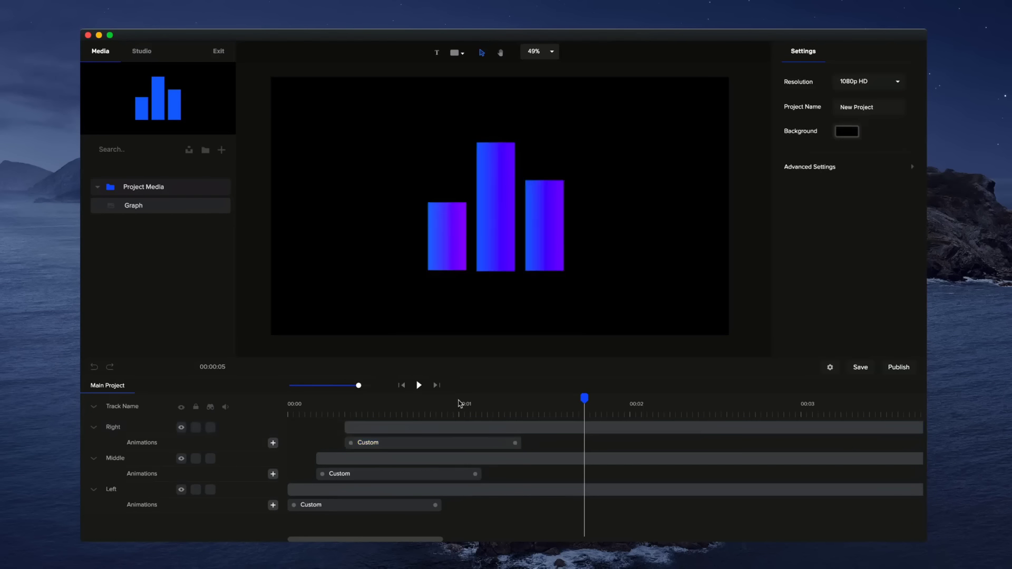
Try the Power1, Power3 and Power4 Out easings on the Right track's Custom animation and settle on Back
{"action": "left_click", "coordinate": [415, 444]}
{"action": "left_click", "coordinate": [264, 444]}
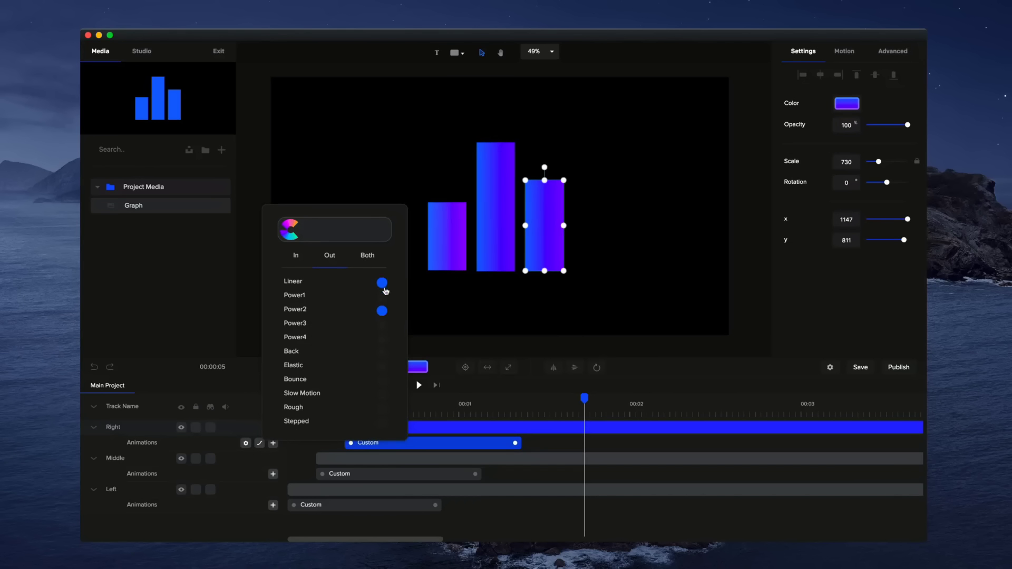
{"action": "left_click", "coordinate": [383, 296]}
{"action": "left_click", "coordinate": [381, 325]}
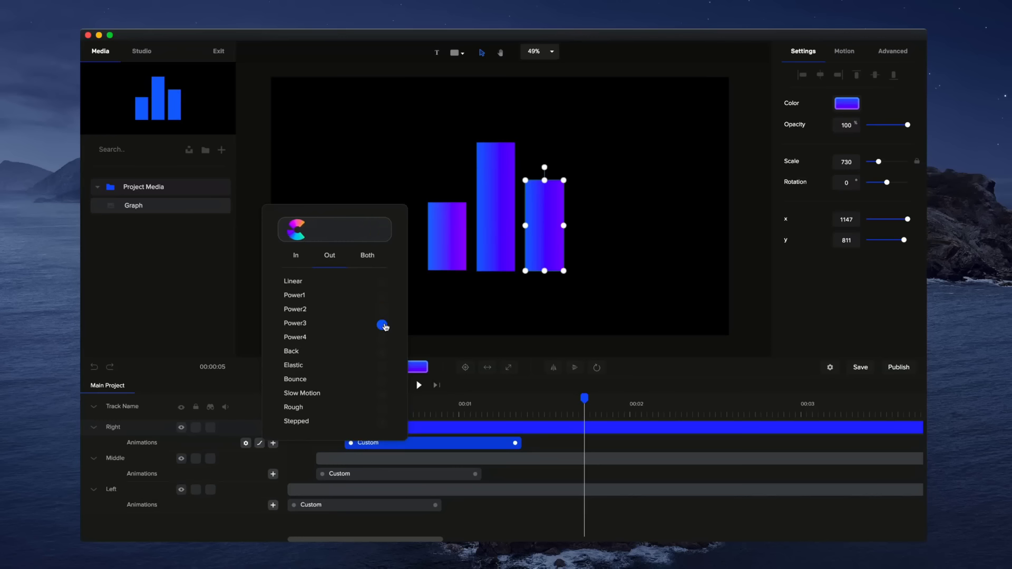
{"action": "left_click", "coordinate": [382, 339]}
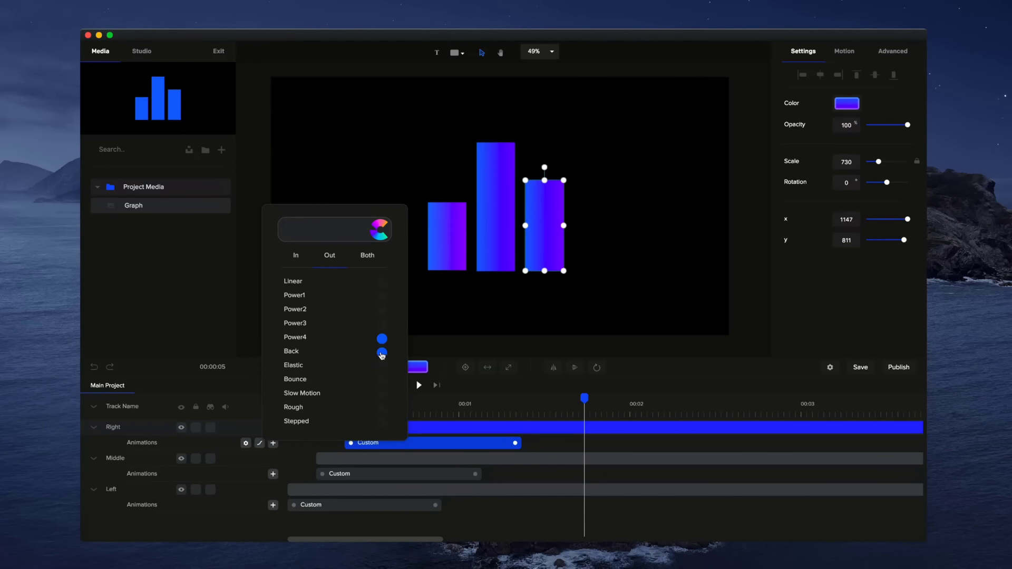
{"action": "left_click", "coordinate": [381, 354]}
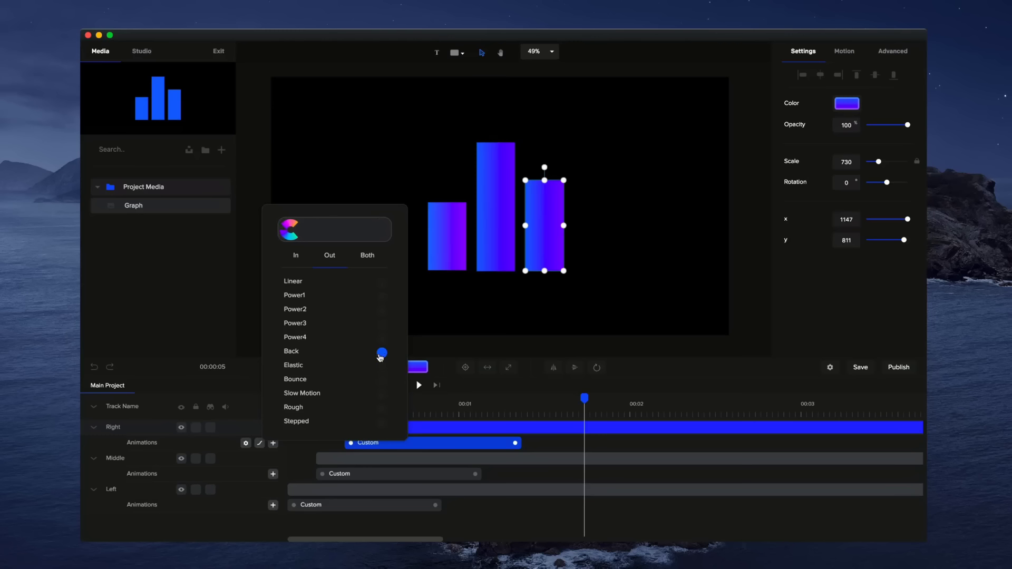
{"action": "left_click", "coordinate": [502, 328]}
Set the easing of the Middle and Left tracks' Custom animations to Back, Out
{"action": "right_click", "coordinate": [409, 472]}
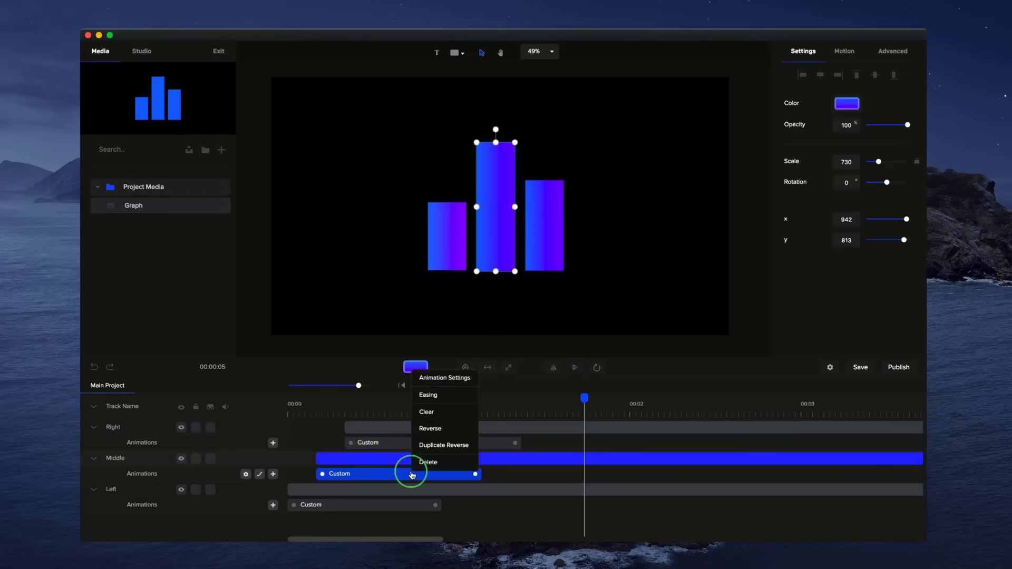
{"action": "left_click", "coordinate": [437, 394]}
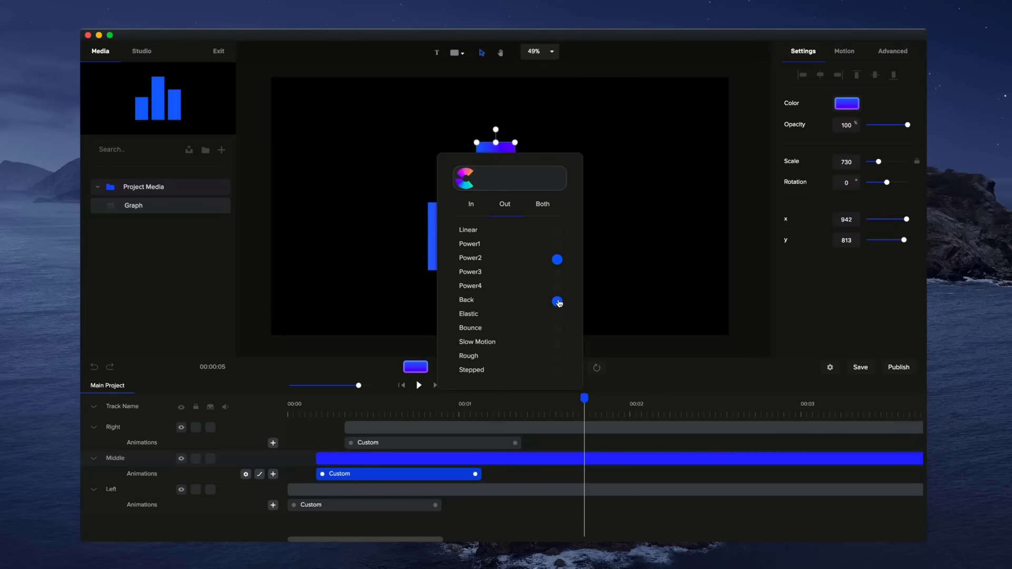
{"action": "left_click", "coordinate": [372, 505]}
{"action": "right_click", "coordinate": [373, 506]}
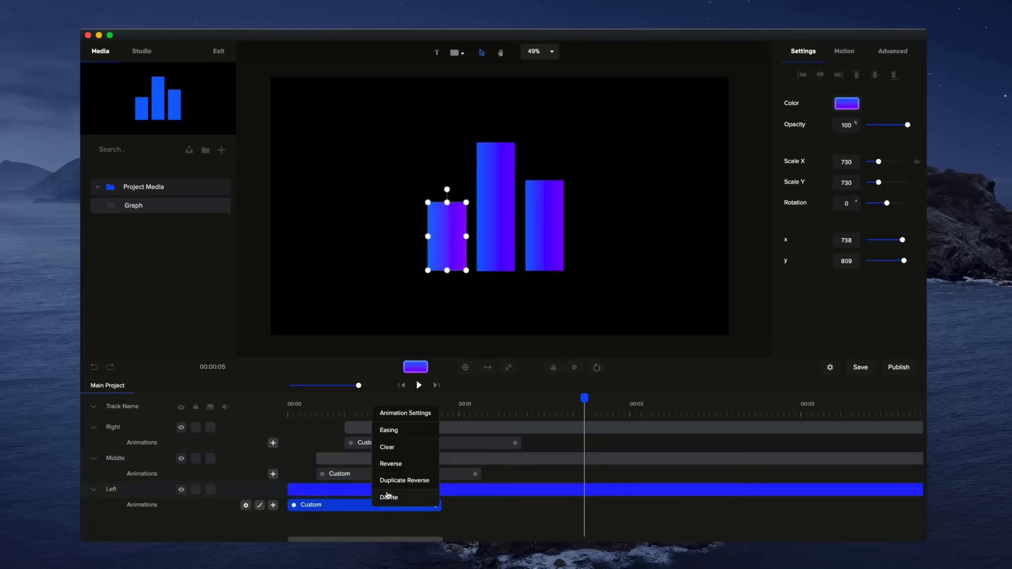
{"action": "left_click", "coordinate": [401, 432]}
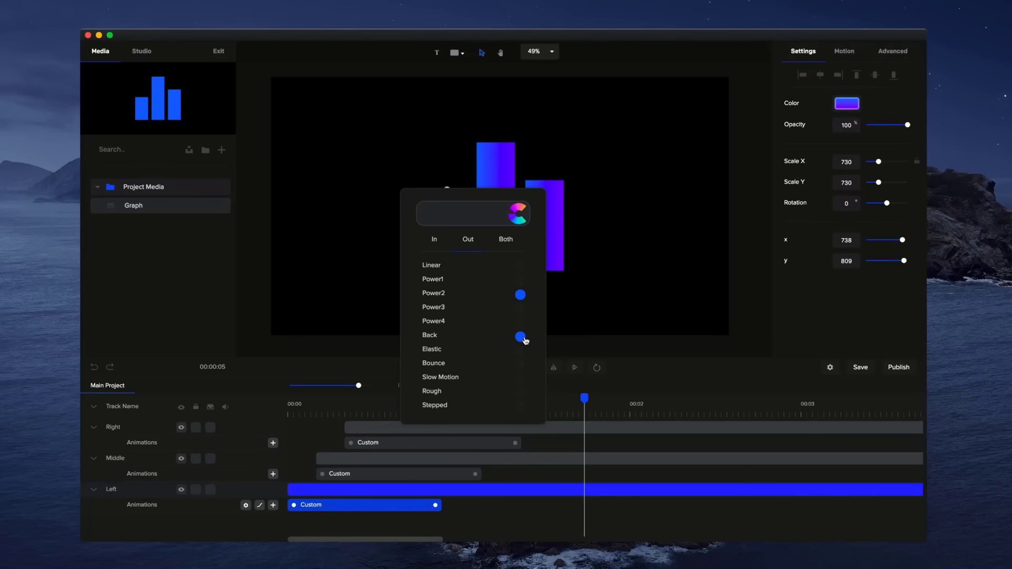
{"action": "left_click", "coordinate": [521, 337]}
{"action": "left_click", "coordinate": [593, 360]}
Preview the three bars' animations with Back easing from the start of the timeline
{"action": "left_click", "coordinate": [401, 385]}
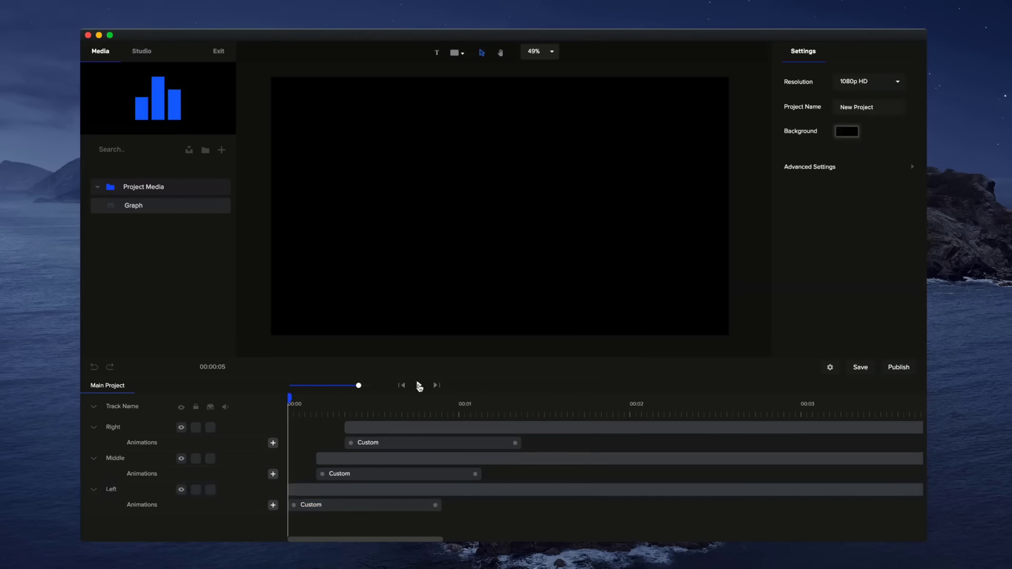
{"action": "left_click", "coordinate": [419, 386]}
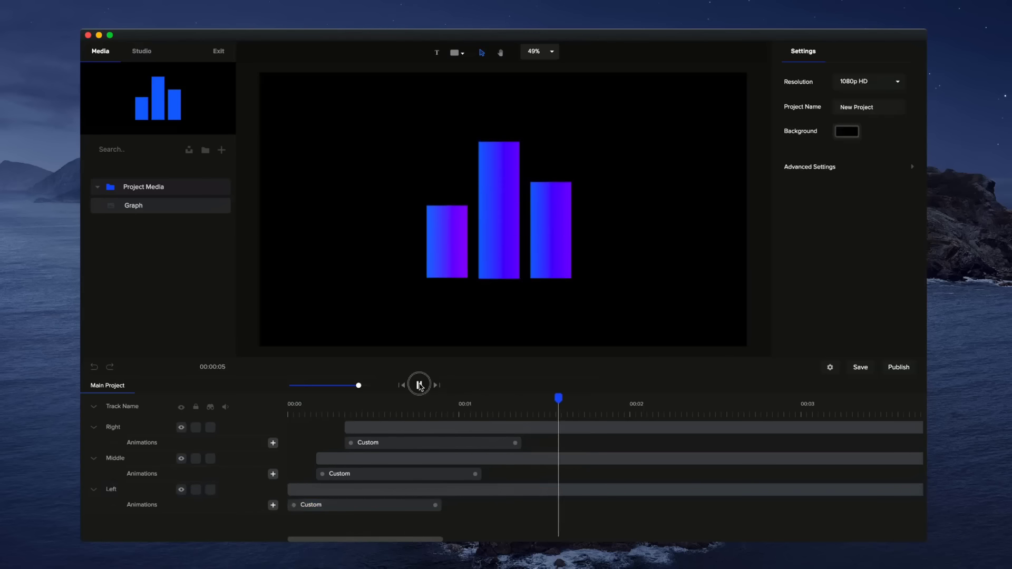
{"action": "left_click", "coordinate": [419, 386]}
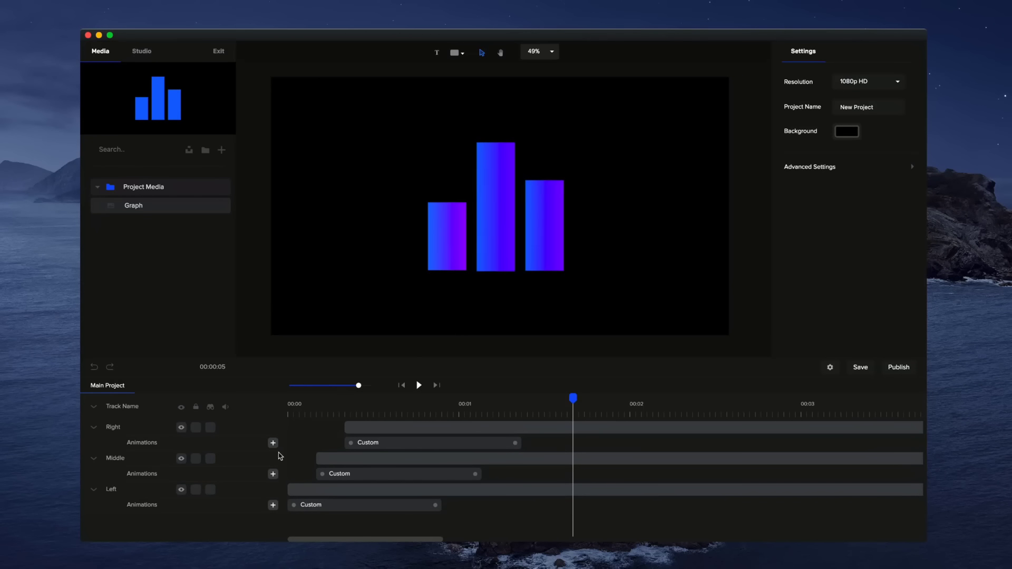
Review the available easing options for the Right track's Custom animation
{"action": "left_click", "coordinate": [417, 445]}
{"action": "left_click", "coordinate": [442, 368]}
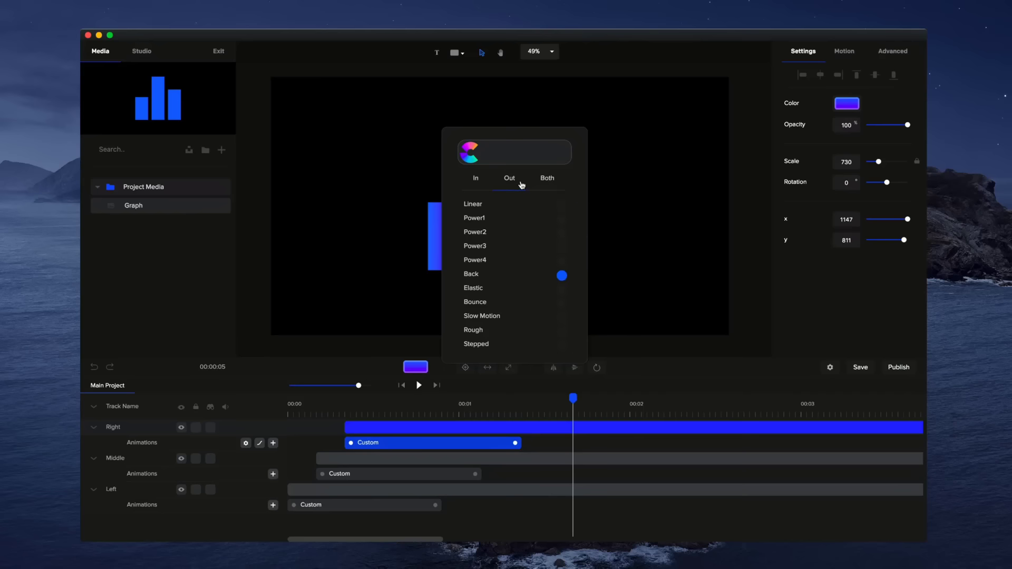
{"action": "left_click", "coordinate": [700, 253]}
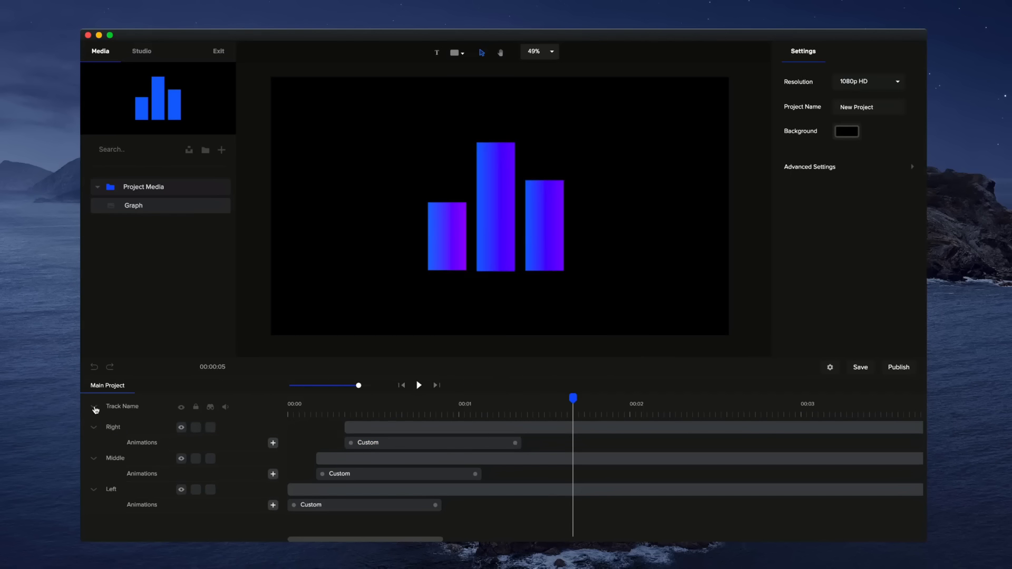
Collapse the animation rows of all tracks and replay the graph animation from the start
{"action": "left_click", "coordinate": [95, 408]}
{"action": "left_click", "coordinate": [403, 388]}
{"action": "left_click", "coordinate": [419, 386]}
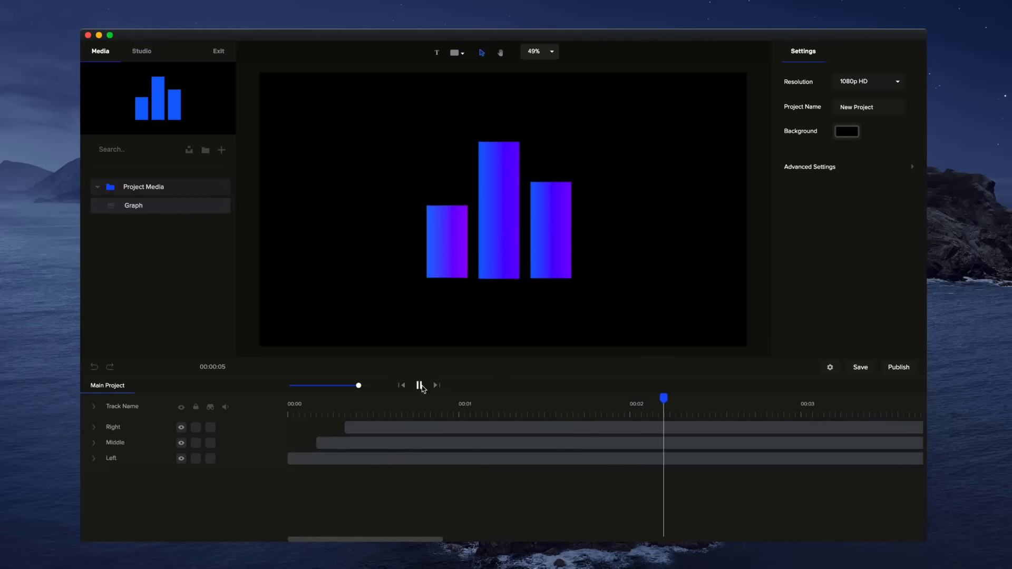
{"action": "left_click", "coordinate": [420, 386]}
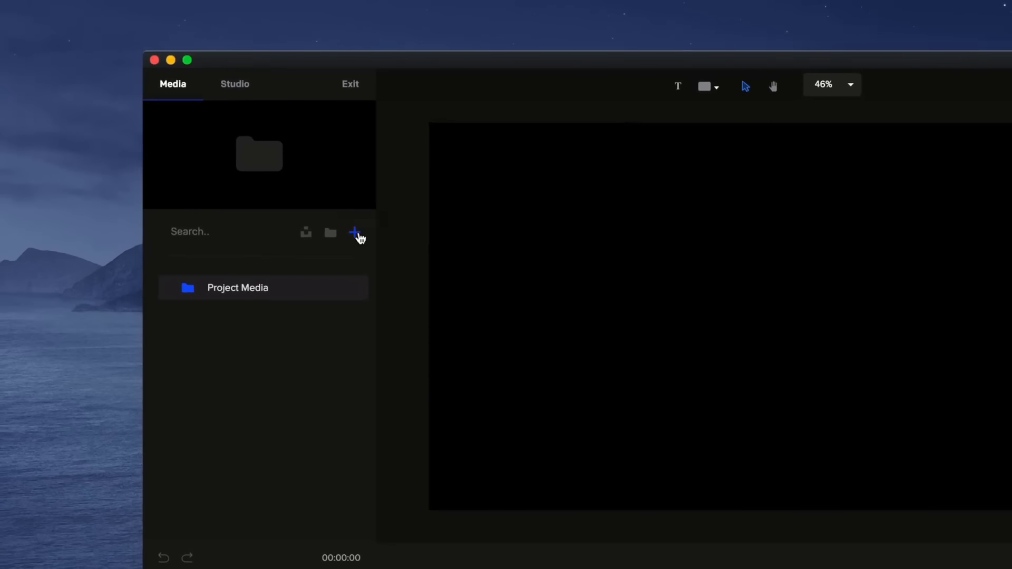
Import all the files in the CreateStudio Resources folder into the new project's media
{"action": "left_click", "coordinate": [356, 233]}
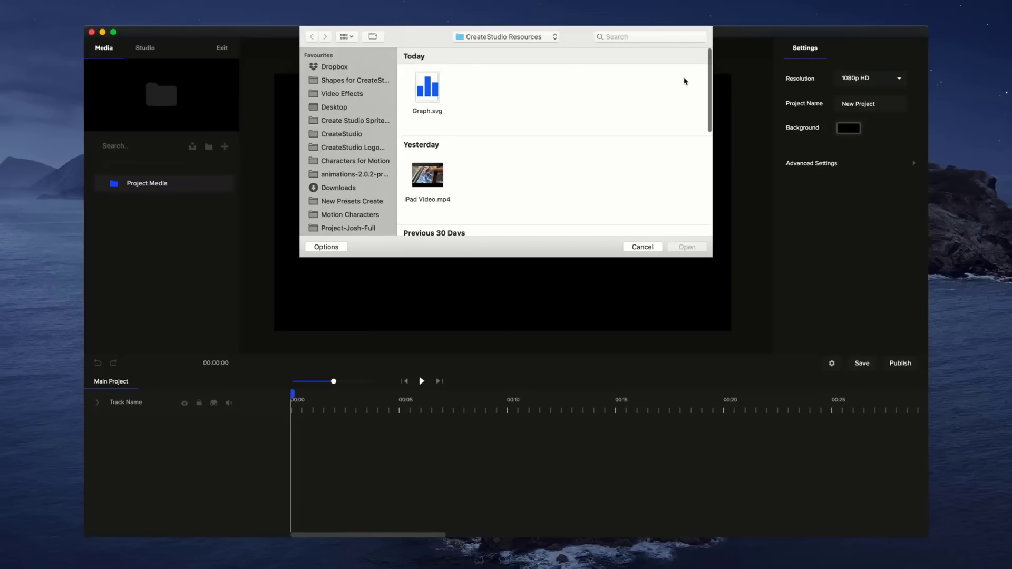
{"action": "mouse_move", "coordinate": [685, 81]}
{"action": "left_mouse_down"}
{"action": "mouse_move", "coordinate": [507, 106]}
{"action": "mouse_move", "coordinate": [429, 158]}
{"action": "mouse_move", "coordinate": [396, 251]}
{"action": "left_mouse_up"}
{"action": "left_click", "coordinate": [687, 247]}
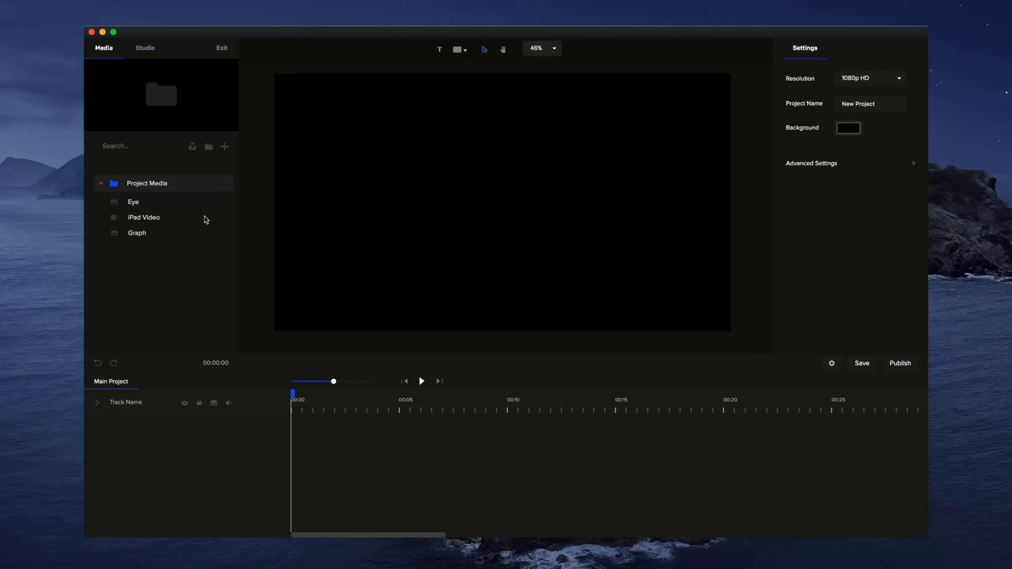
Preview the imported media Eye, iPad Video, Graph, Colorful Ink, CS_Logo and Ink one after another
{"action": "left_click", "coordinate": [147, 203]}
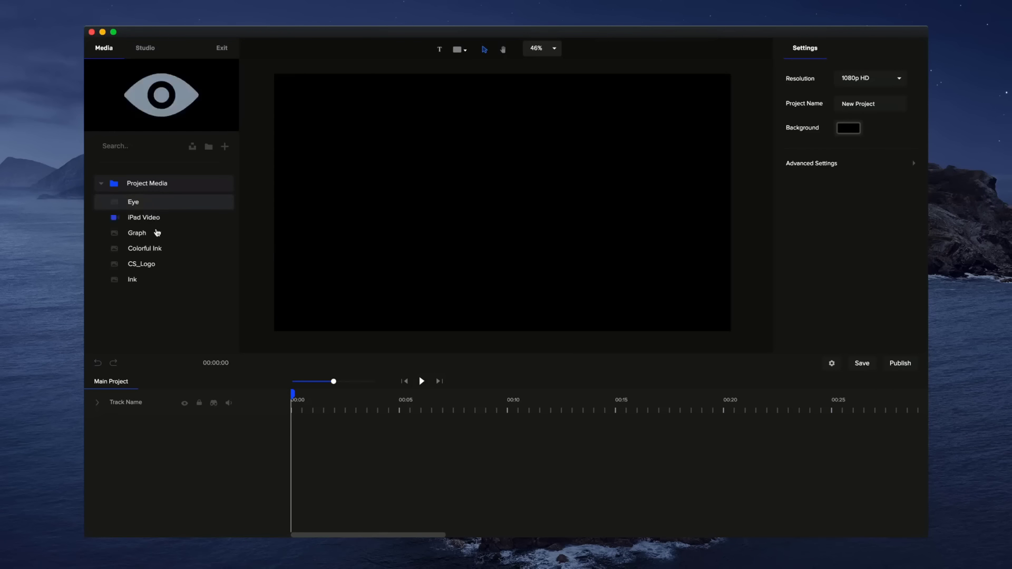
{"action": "left_click", "coordinate": [137, 218]}
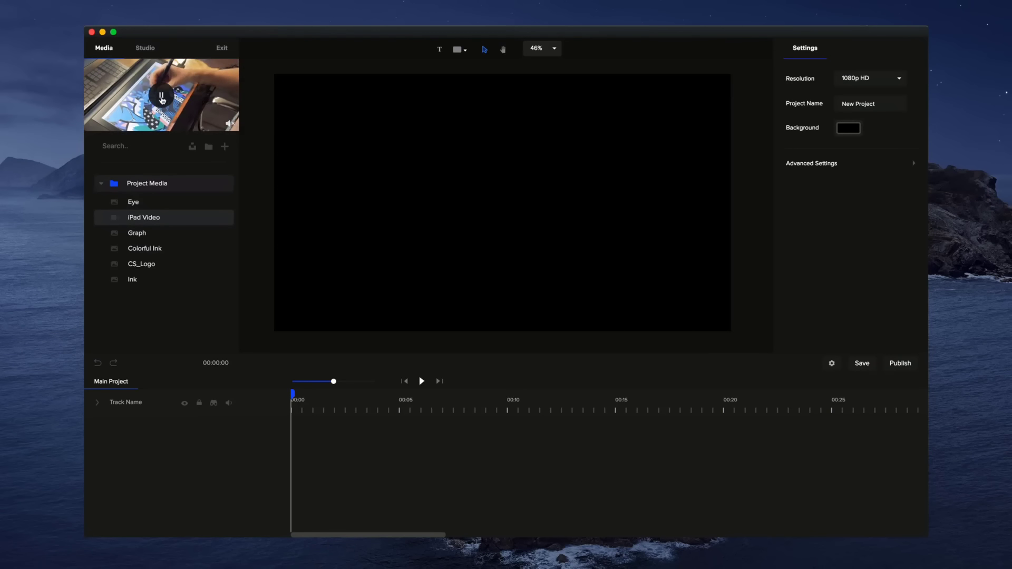
{"action": "left_click", "coordinate": [157, 235]}
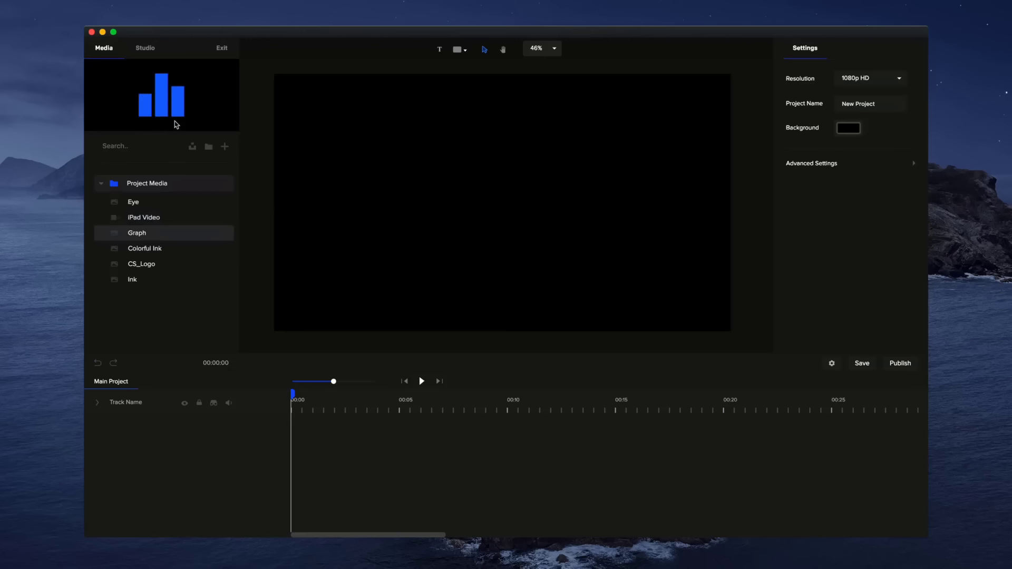
{"action": "left_click", "coordinate": [157, 250]}
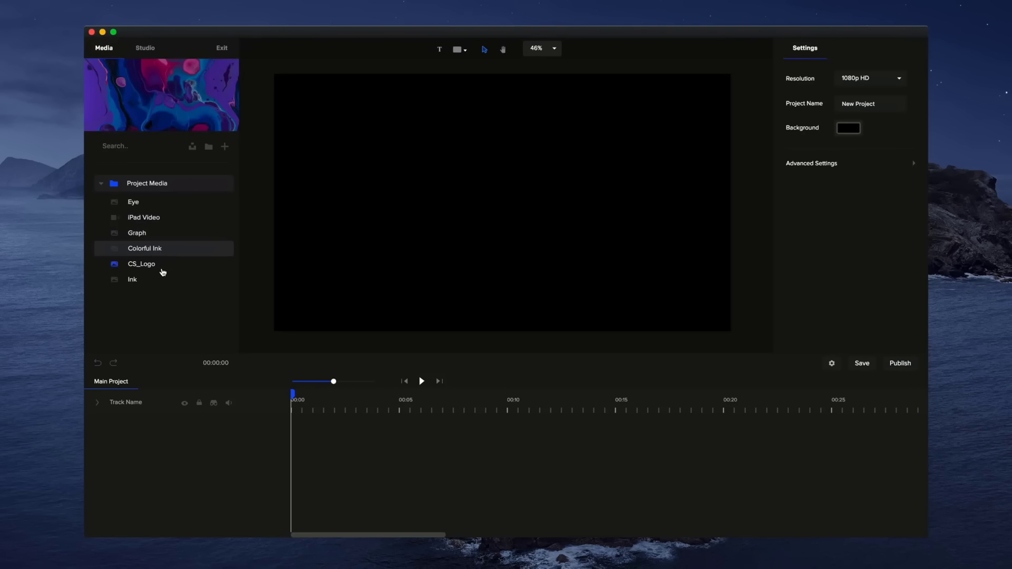
{"action": "left_click", "coordinate": [163, 268]}
{"action": "left_click", "coordinate": [159, 282]}
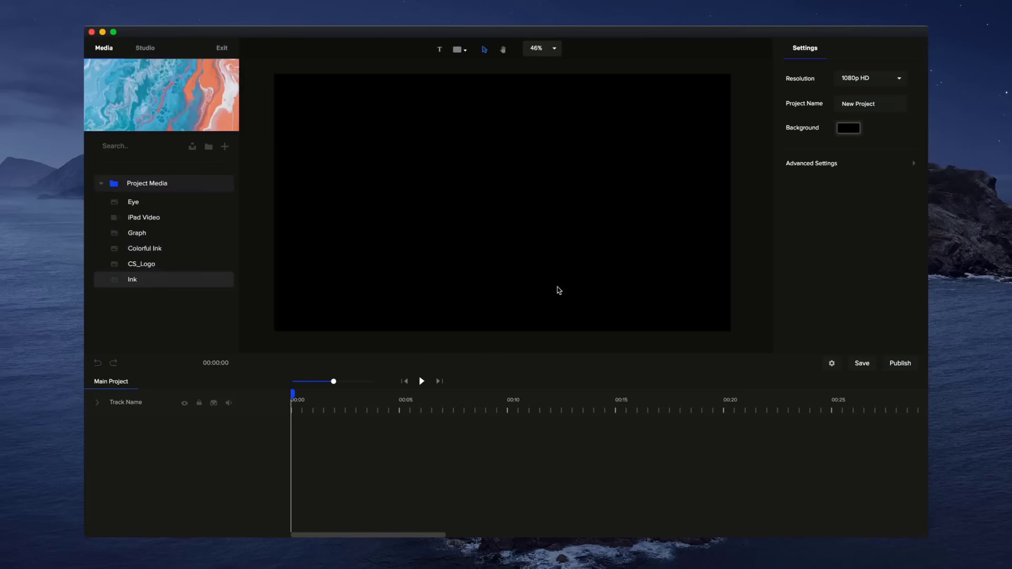
Place the Eye graphic in the centre of the canvas and fill it with blue #28A3FF
{"action": "left_click_drag", "start_coordinate": [133, 202], "coordinate": [428, 234]}
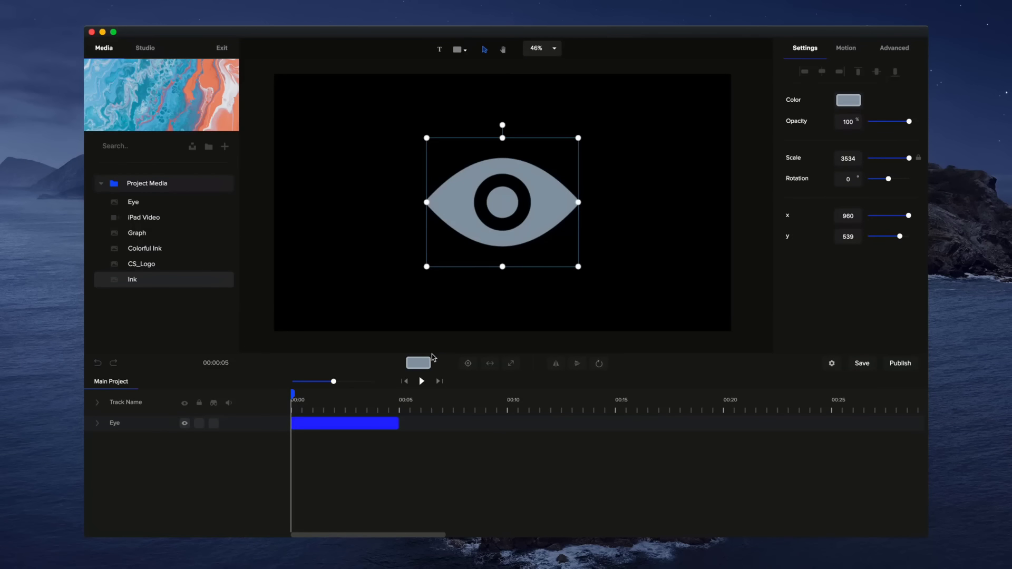
{"action": "left_click", "coordinate": [422, 363]}
{"action": "left_click_drag", "start_coordinate": [857, 117], "coordinate": [895, 94]}
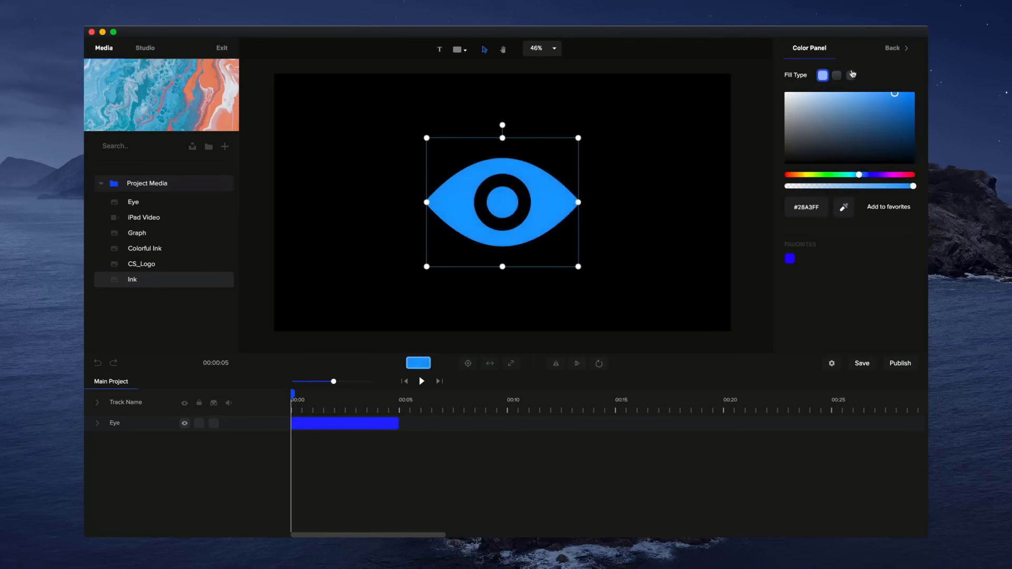
Change the eye's fill to a horizontal two-colour gradient from blue #28A3FF to purple
{"action": "left_click", "coordinate": [836, 75]}
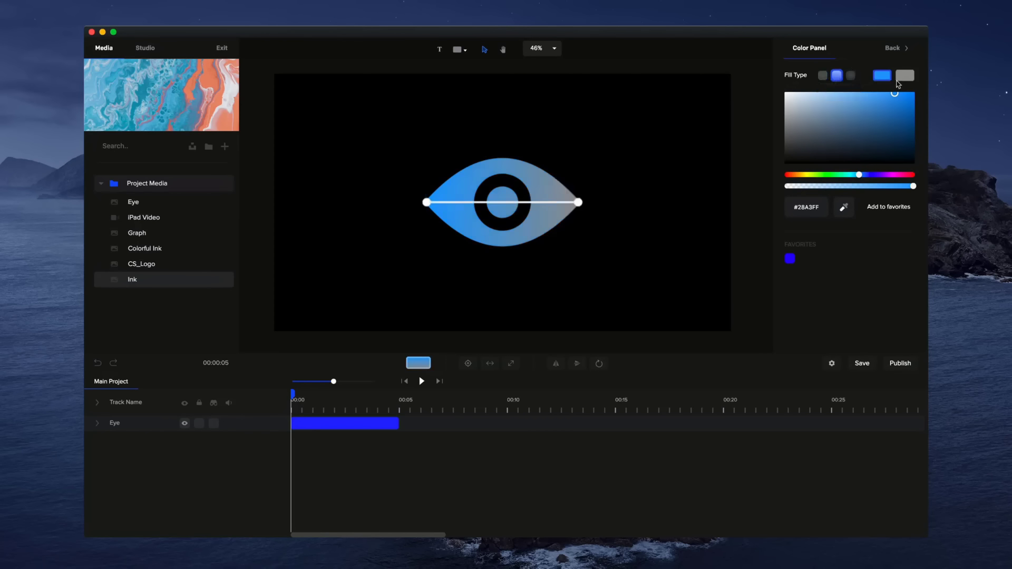
{"action": "left_click", "coordinate": [905, 76]}
{"action": "left_click_drag", "start_coordinate": [891, 100], "coordinate": [904, 94]}
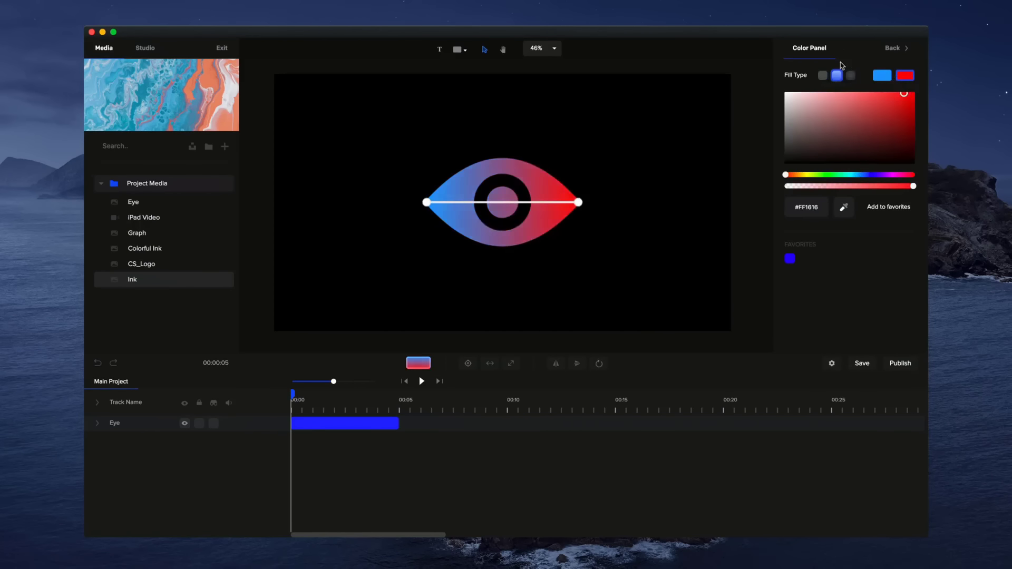
{"action": "left_click_drag", "start_coordinate": [882, 175], "coordinate": [887, 174]}
{"action": "left_click", "coordinate": [573, 141]}
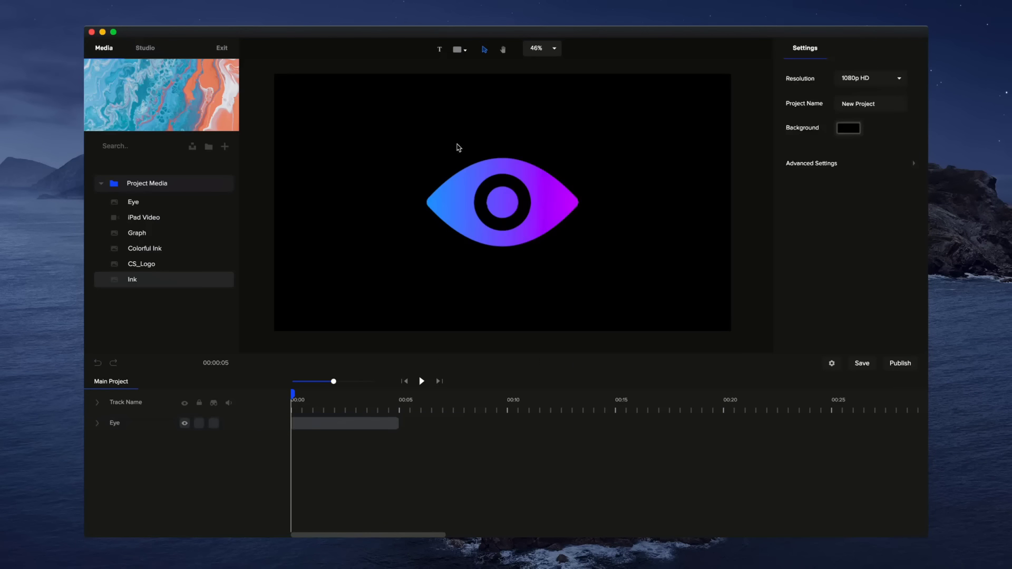
Apply the Bounce Scale Up zoom entrance to the eye and preview it
{"action": "left_click", "coordinate": [550, 209]}
{"action": "left_click", "coordinate": [846, 57]}
{"action": "left_click", "coordinate": [846, 52]}
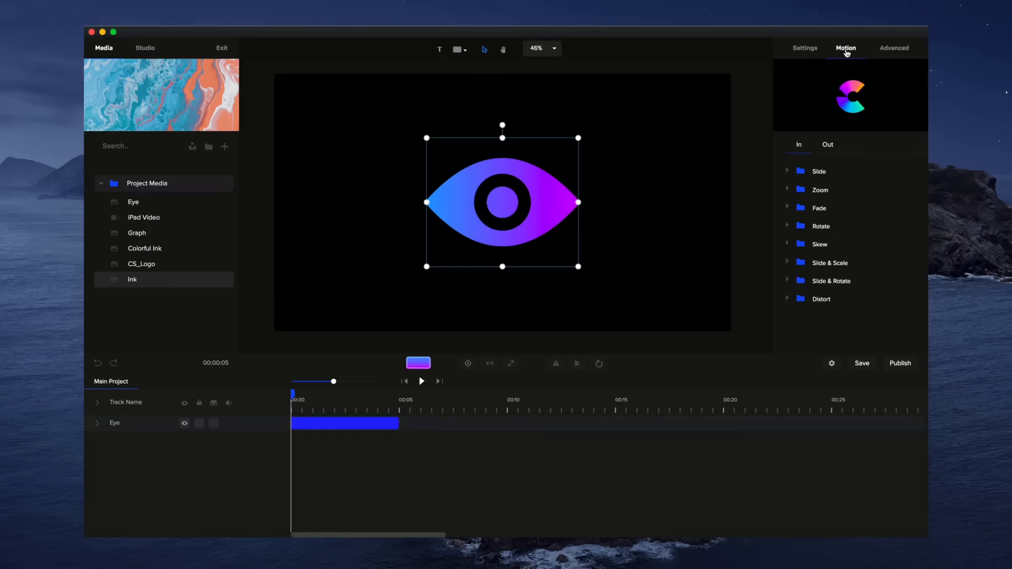
{"action": "left_click", "coordinate": [790, 190]}
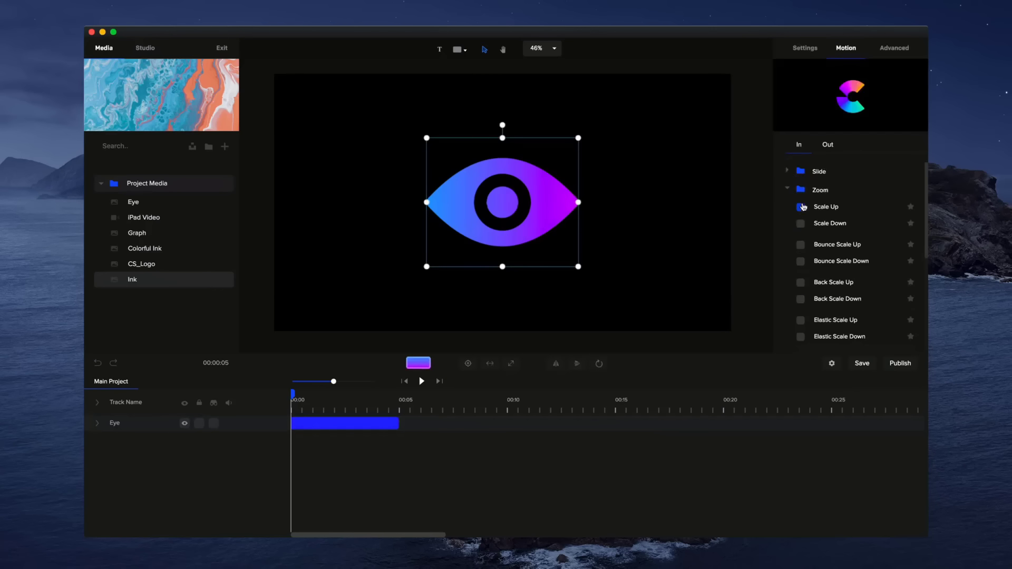
{"action": "left_click", "coordinate": [801, 246]}
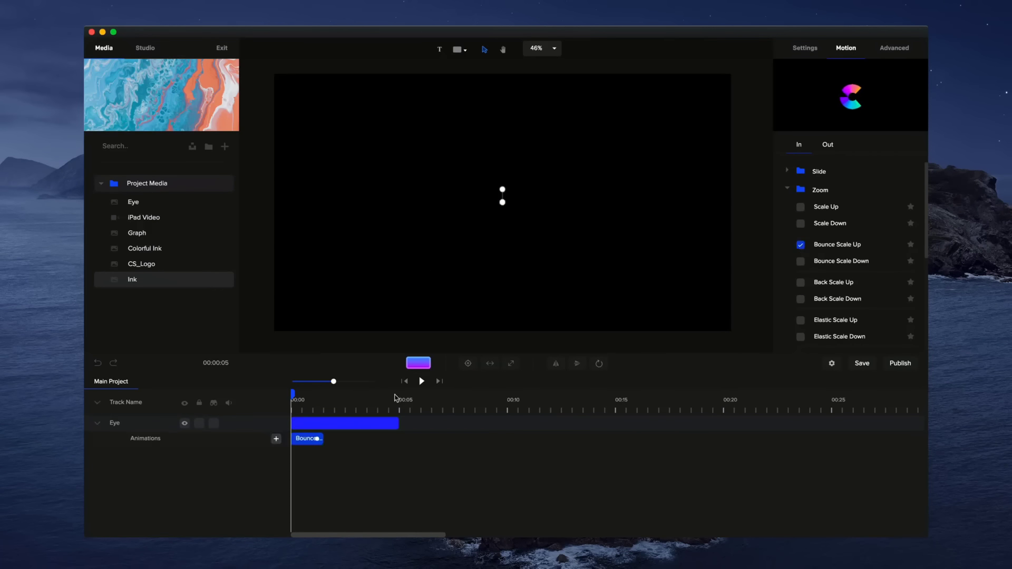
{"action": "left_click", "coordinate": [422, 381]}
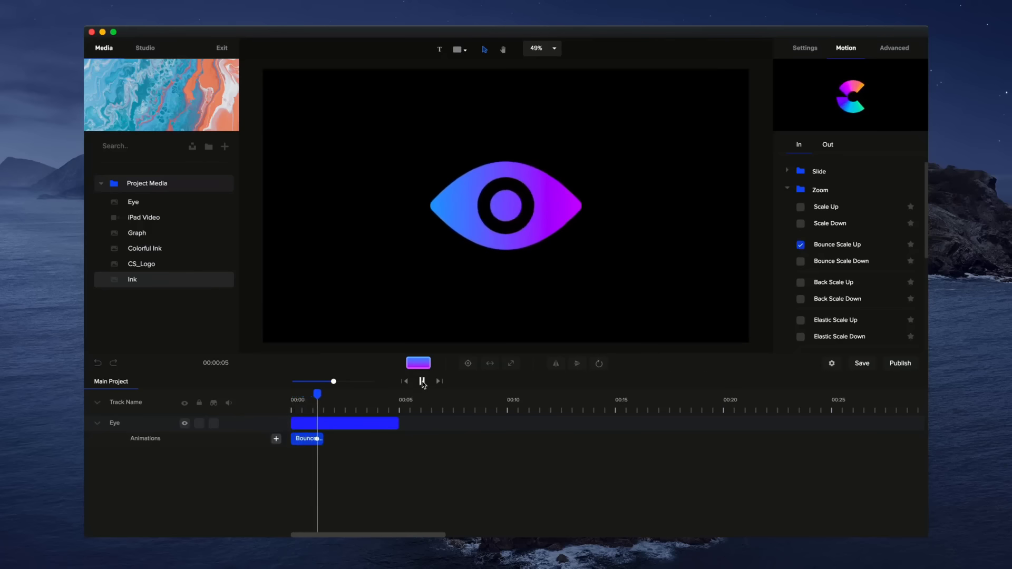
Undo the eye's Bounce Scale Up entrance and delete the eye from the project
{"action": "key", "text": "ctrl+z"}
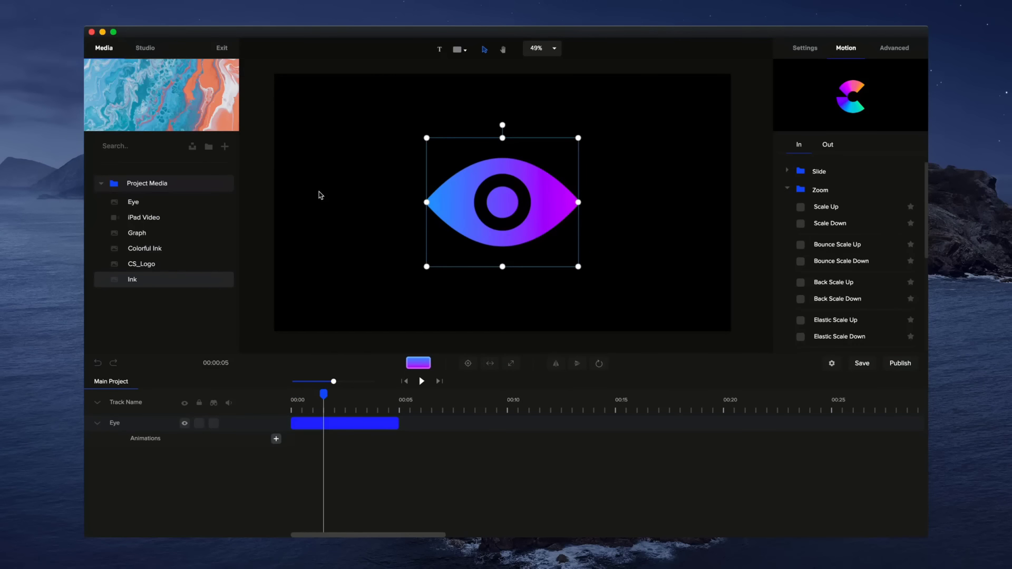
{"action": "left_click", "coordinate": [138, 204]}
{"action": "left_click", "coordinate": [161, 235]}
{"action": "key", "text": "Delete"}
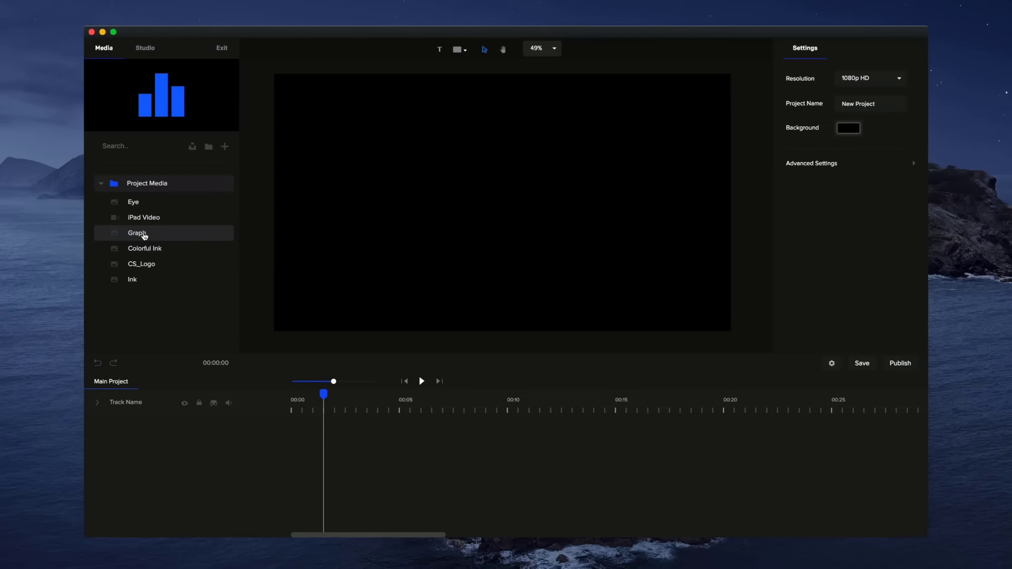
Try importing the Graph SVG as a single image with its clip starting at 00:00, and delete it
{"action": "left_click_drag", "start_coordinate": [142, 237], "coordinate": [432, 262]}
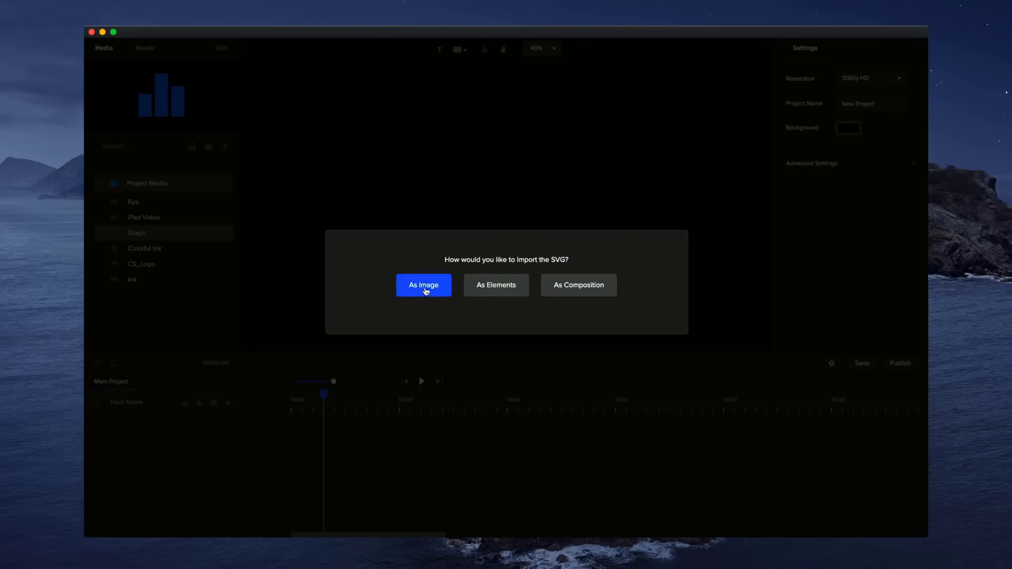
{"action": "left_click", "coordinate": [442, 289]}
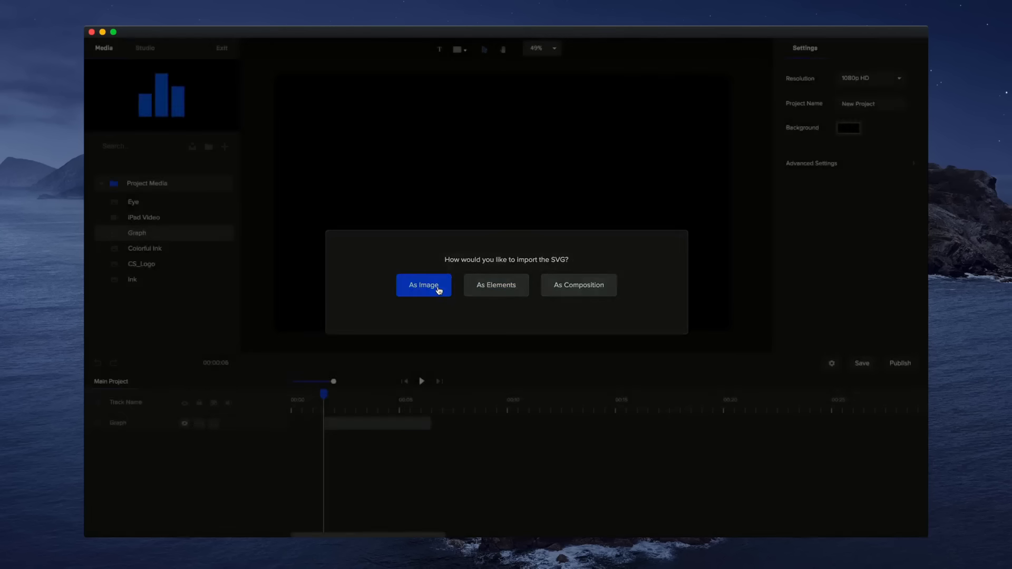
{"action": "mouse_move", "coordinate": [522, 248]}
{"action": "left_mouse_down"}
{"action": "mouse_move", "coordinate": [506, 244]}
{"action": "mouse_move", "coordinate": [515, 245]}
{"action": "left_mouse_up"}
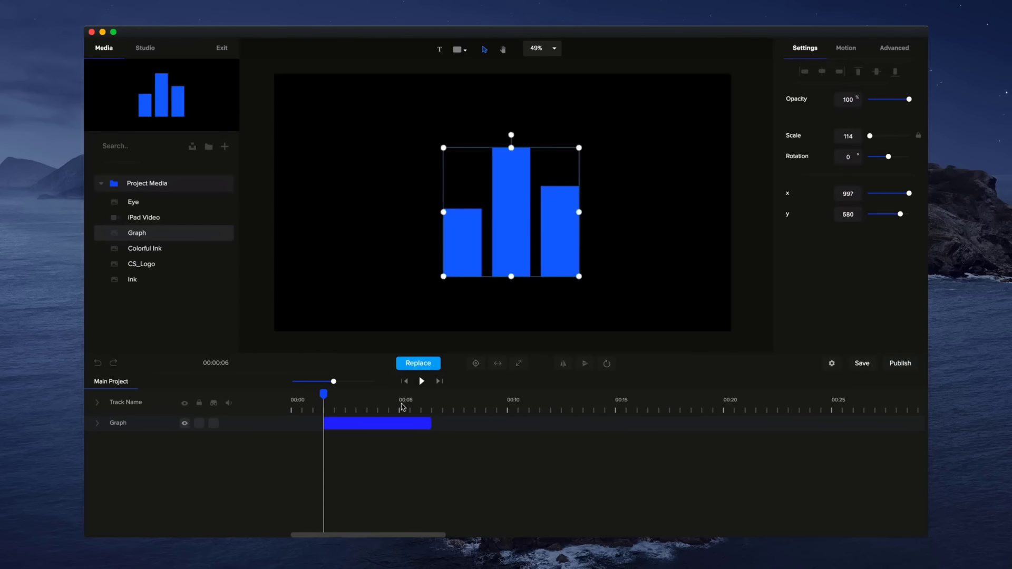
{"action": "left_click_drag", "start_coordinate": [377, 423], "coordinate": [244, 394]}
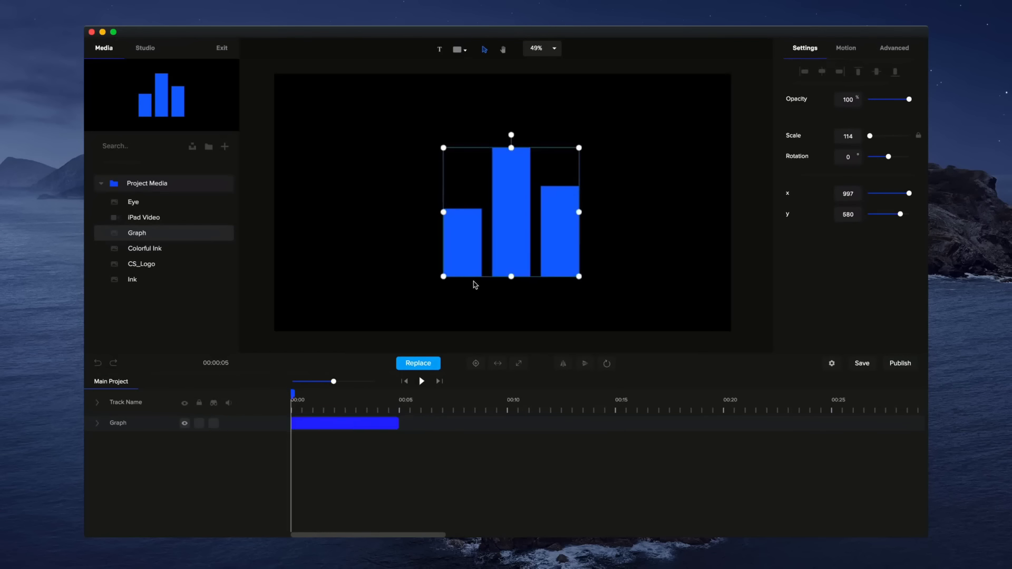
{"action": "key", "text": "Delete"}
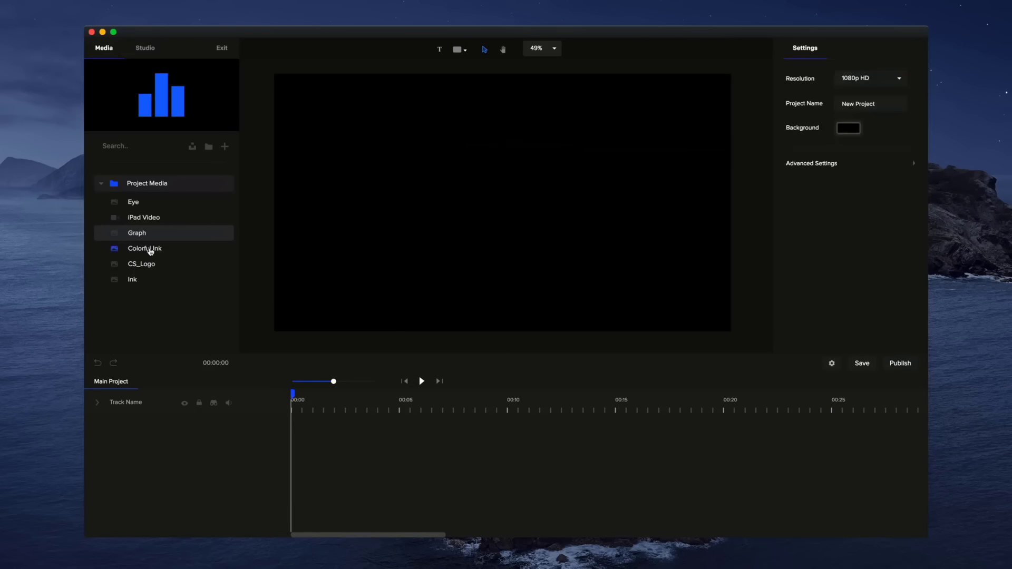
Import the Graph SVG onto the canvas as separate elements and select its middle bar
{"action": "left_click_drag", "start_coordinate": [150, 235], "coordinate": [407, 243]}
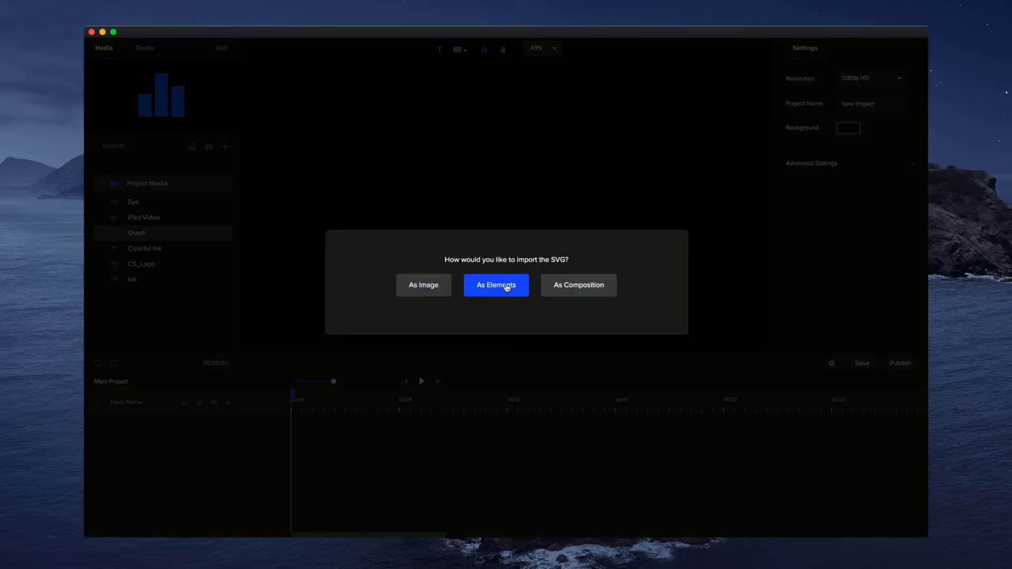
{"action": "left_click", "coordinate": [507, 288]}
{"action": "left_click", "coordinate": [621, 226]}
{"action": "left_click", "coordinate": [516, 195]}
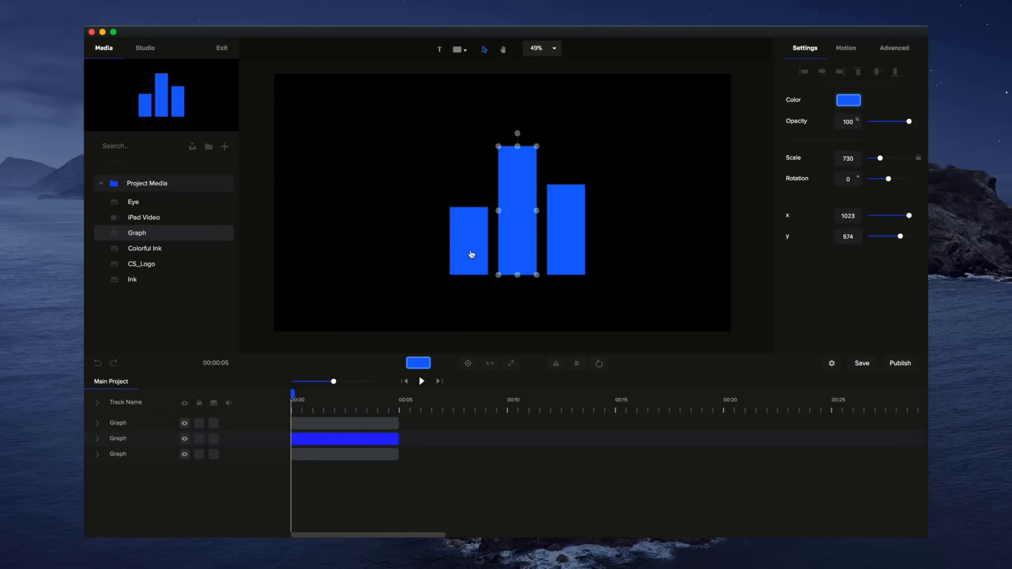
Fill the graph's short bar with white and adjust the middle bar's height from its upper edge
{"action": "left_click", "coordinate": [472, 255]}
{"action": "left_click", "coordinate": [853, 103]}
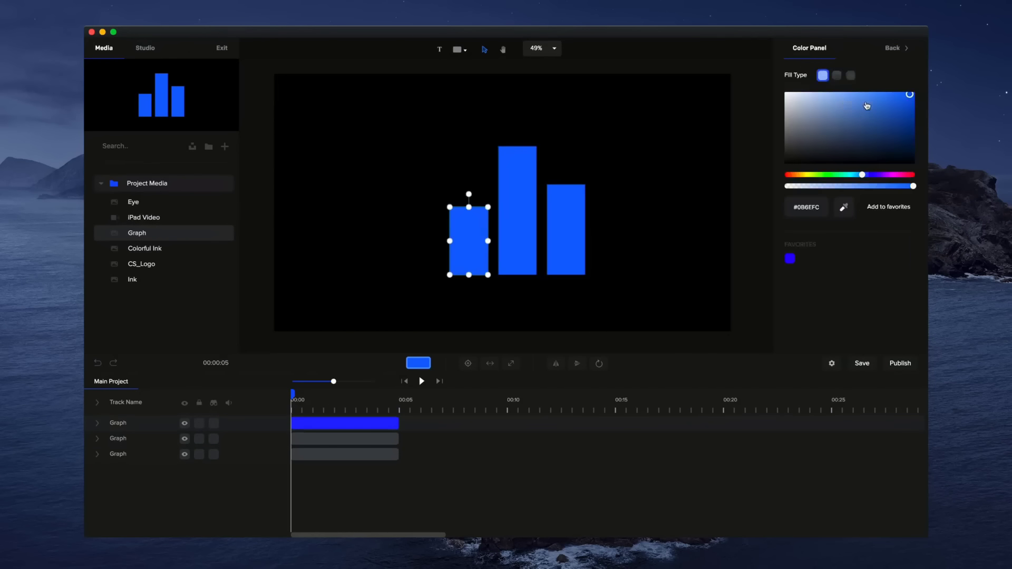
{"action": "left_click_drag", "start_coordinate": [867, 106], "coordinate": [784, 77]}
{"action": "left_click", "coordinate": [524, 169]}
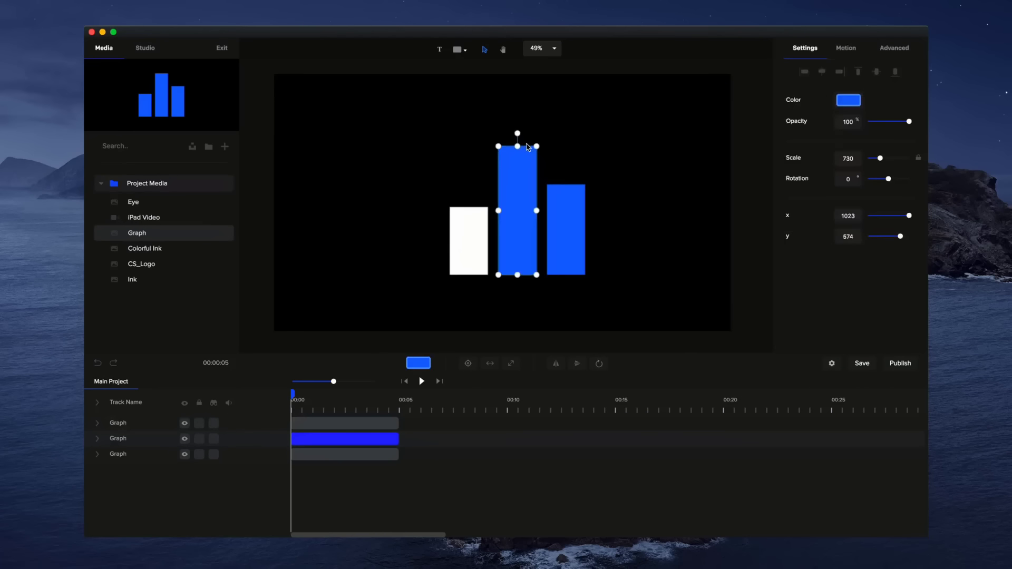
{"action": "mouse_move", "coordinate": [517, 147]}
{"action": "left_mouse_down"}
{"action": "mouse_move", "coordinate": [515, 160]}
{"action": "mouse_move", "coordinate": [517, 147]}
{"action": "left_mouse_up"}
{"action": "left_click", "coordinate": [633, 183]}
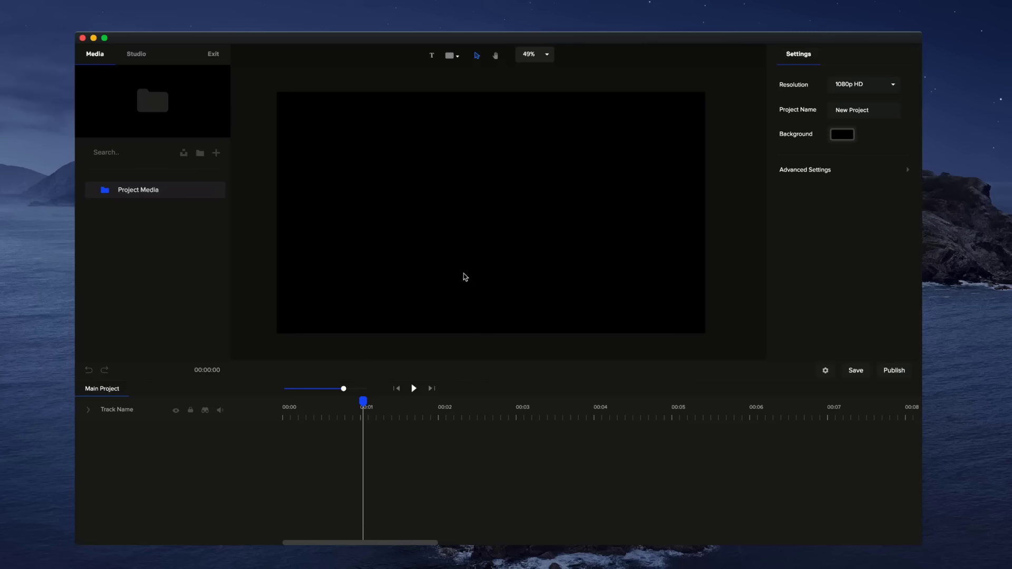
Add a circle shape to the empty project and centre it on the canvas
{"action": "left_click", "coordinate": [450, 57]}
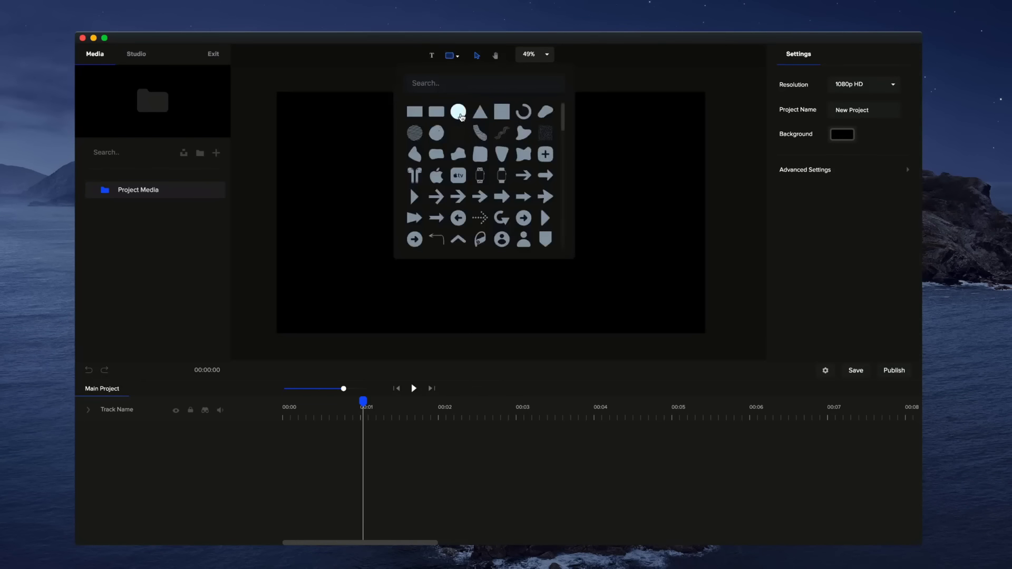
{"action": "left_click", "coordinate": [460, 115]}
{"action": "left_click", "coordinate": [659, 235]}
{"action": "left_click", "coordinate": [487, 216]}
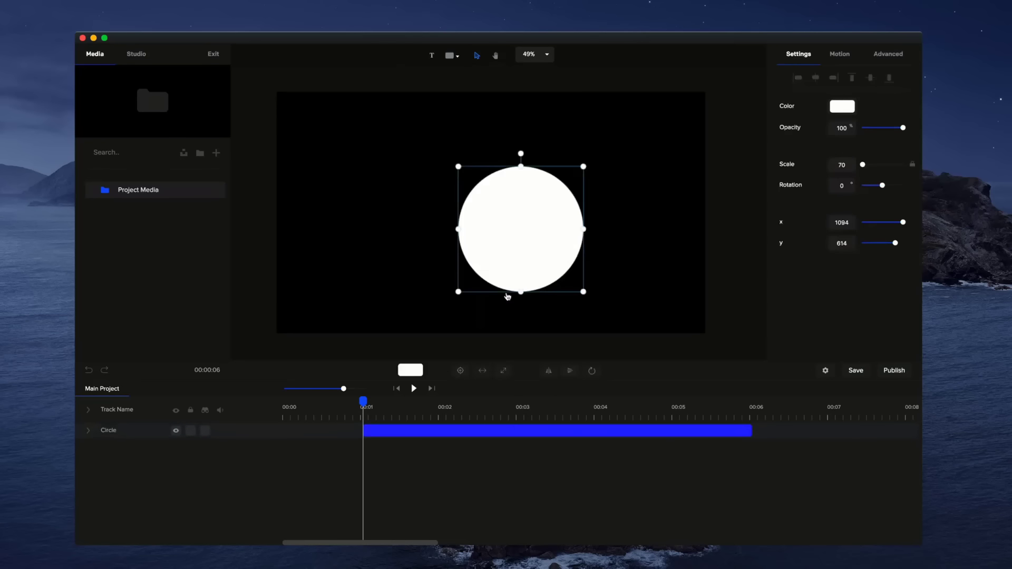
{"action": "left_click", "coordinate": [460, 369]}
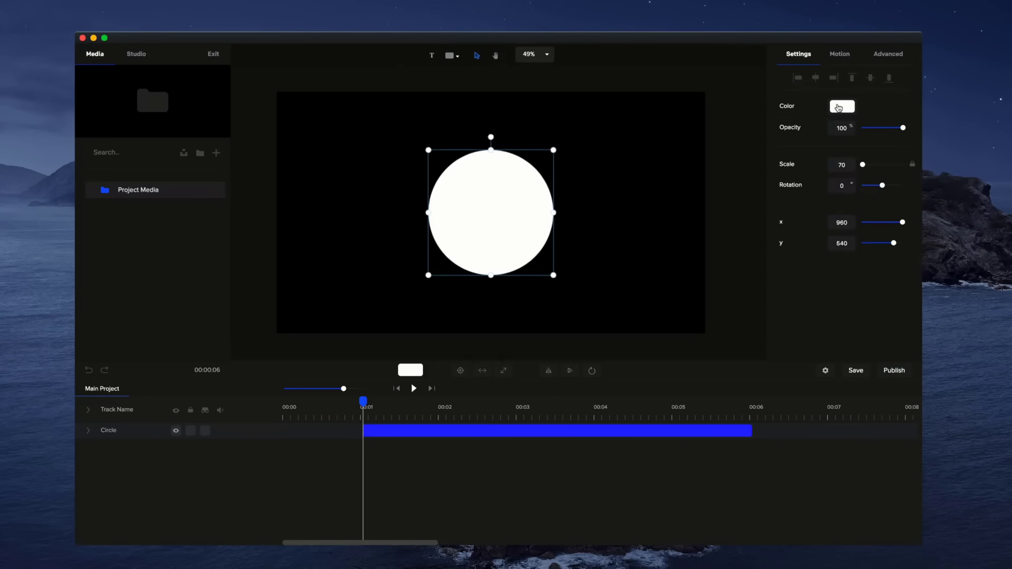
Fill the circle with a horizontal two-colour gradient from blue #3239FF to light blue
{"action": "left_click", "coordinate": [839, 106]}
{"action": "left_click", "coordinate": [831, 81]}
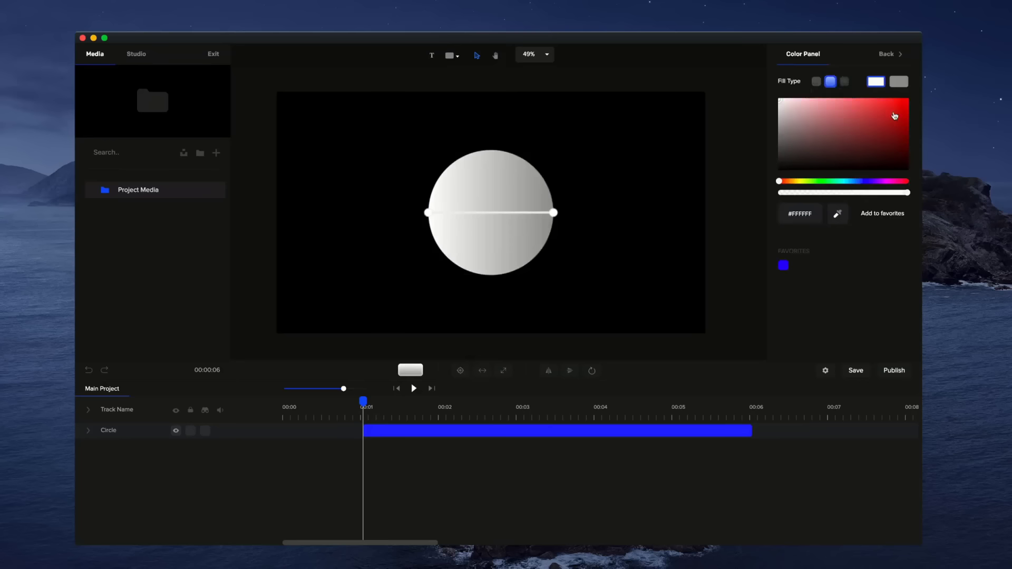
{"action": "left_click", "coordinate": [867, 182]}
{"action": "left_click", "coordinate": [884, 100]}
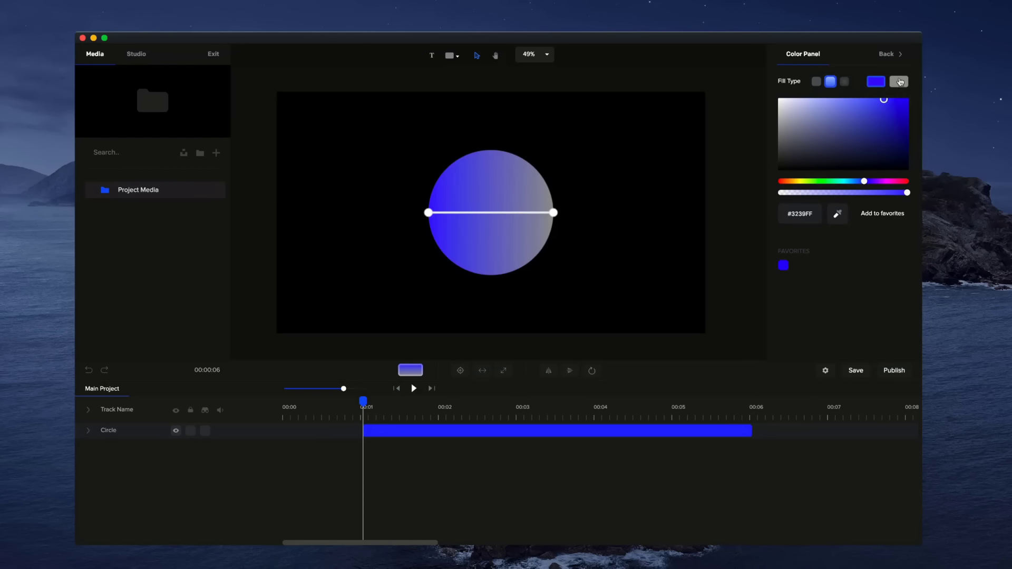
{"action": "left_click", "coordinate": [899, 82]}
{"action": "left_click", "coordinate": [847, 181]}
{"action": "left_click", "coordinate": [906, 101]}
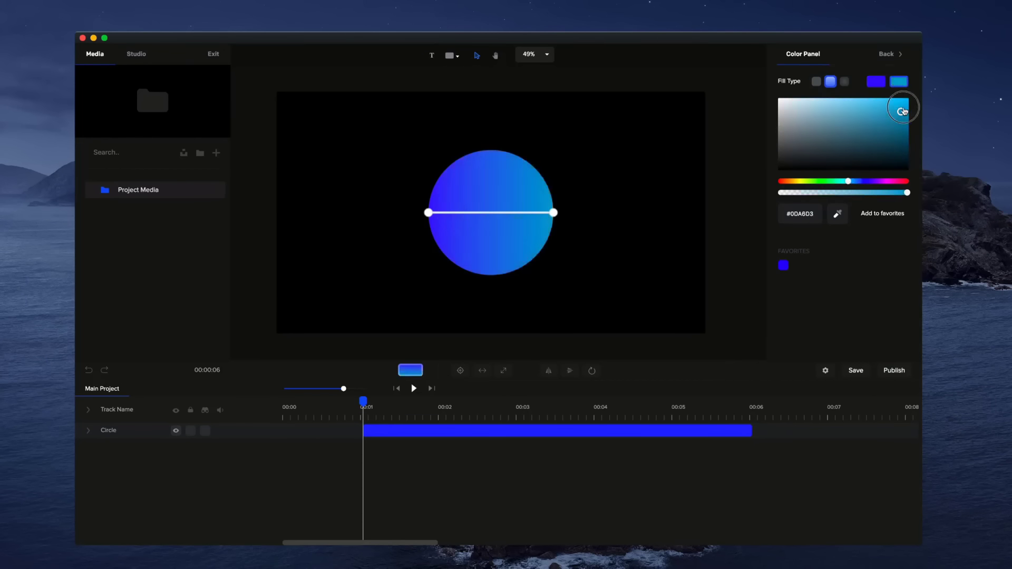
{"action": "left_click", "coordinate": [627, 199]}
Move the circle's clip to start at 00:00 and return the playhead to the beginning
{"action": "left_click", "coordinate": [501, 254]}
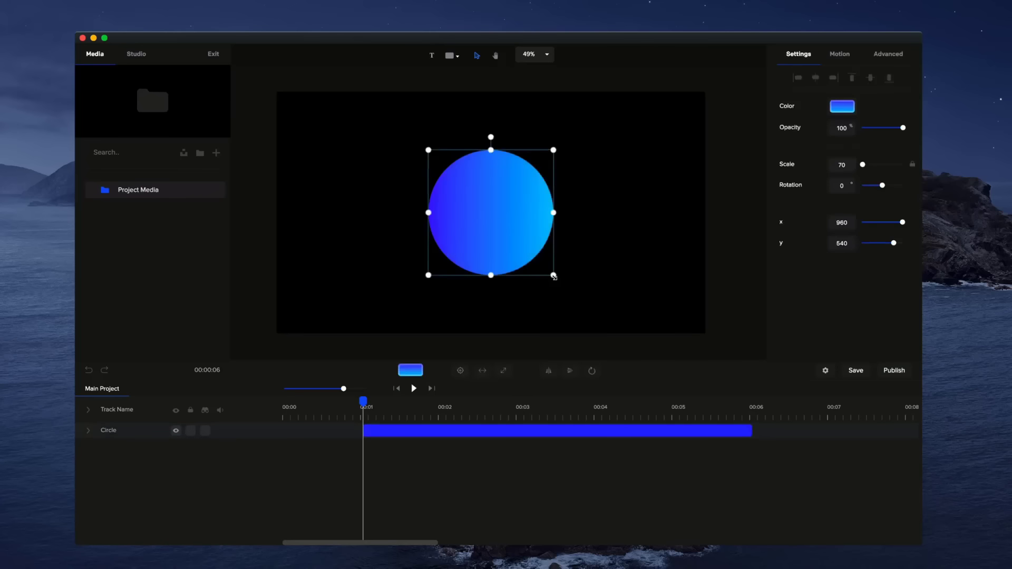
{"action": "left_click_drag", "start_coordinate": [404, 434], "coordinate": [317, 422]}
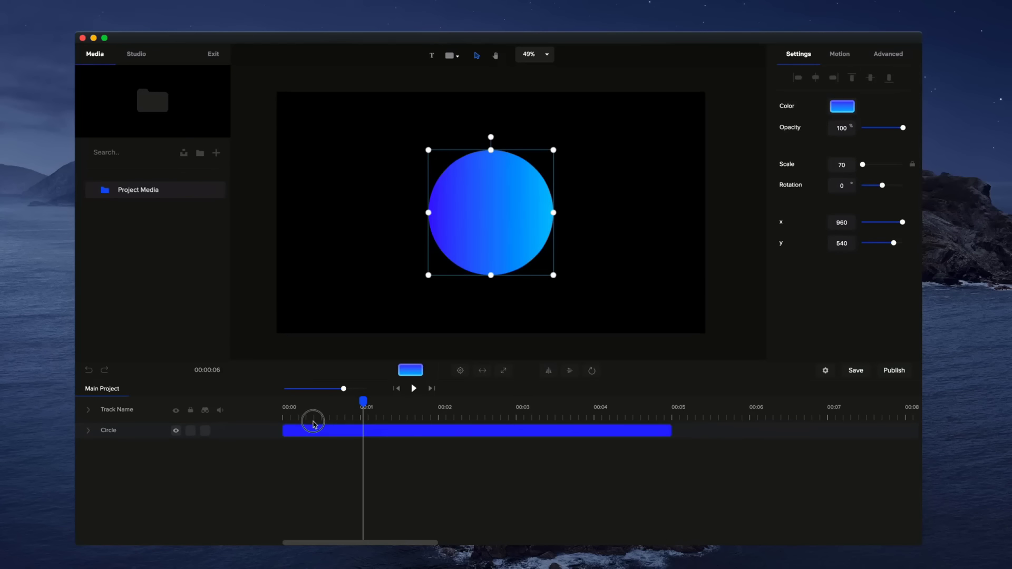
{"action": "left_click", "coordinate": [396, 389]}
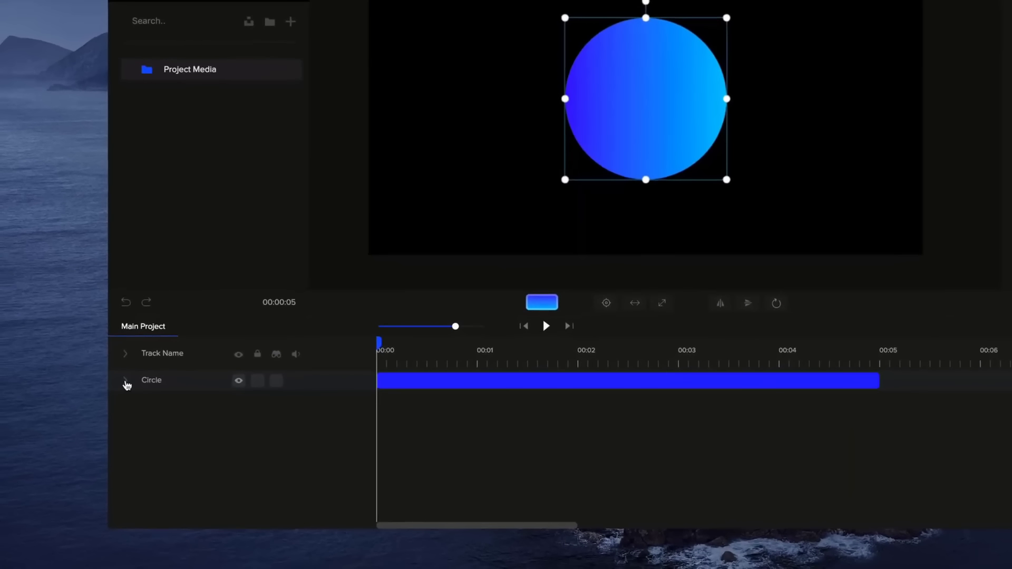
Add a custom animation with Scale enabled to the circle and shorten it to about one second
{"action": "left_click", "coordinate": [126, 381]}
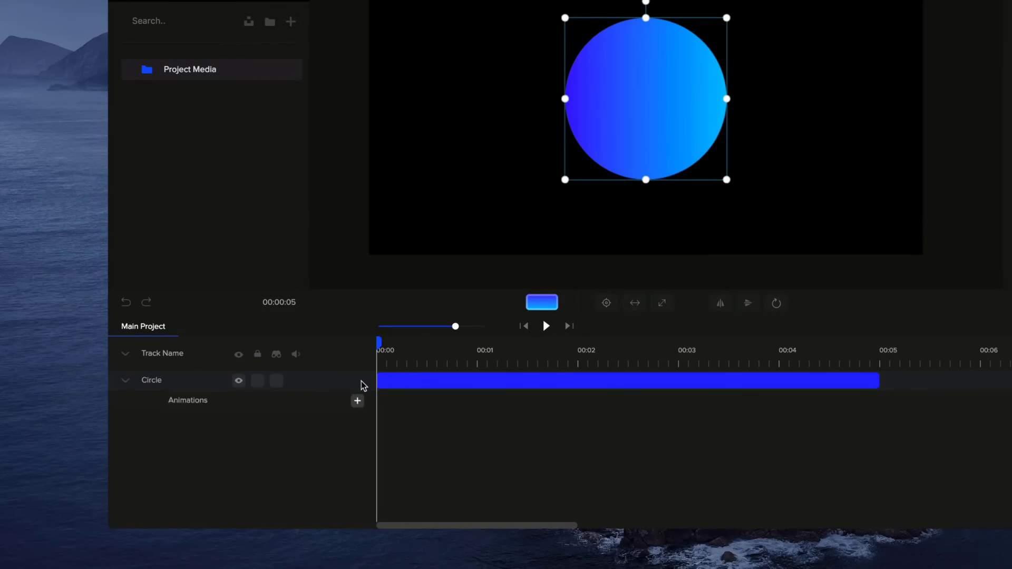
{"action": "left_click", "coordinate": [357, 402]}
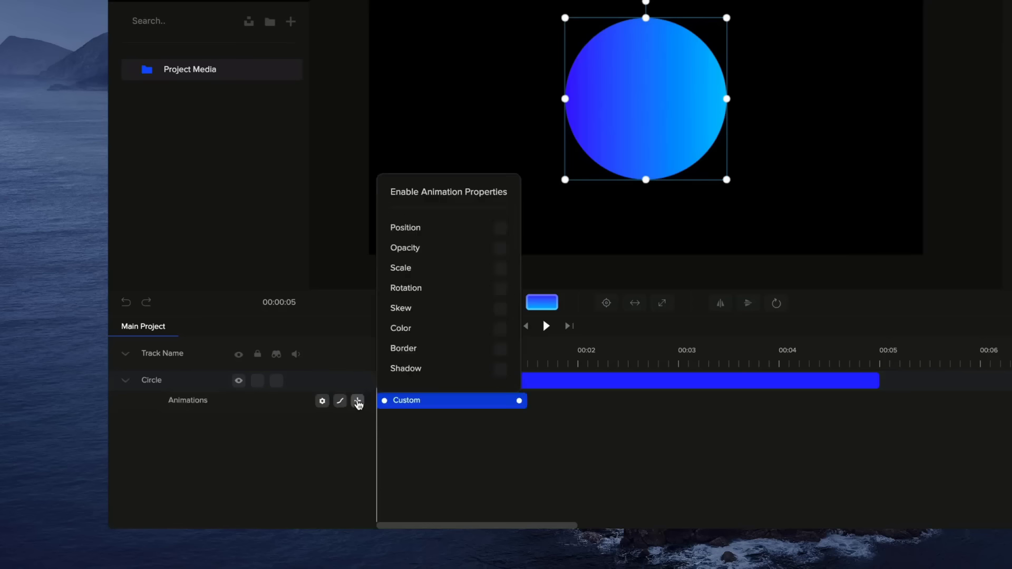
{"action": "left_click", "coordinate": [501, 269]}
{"action": "left_click", "coordinate": [574, 419]}
{"action": "left_click_drag", "start_coordinate": [527, 402], "coordinate": [476, 401]}
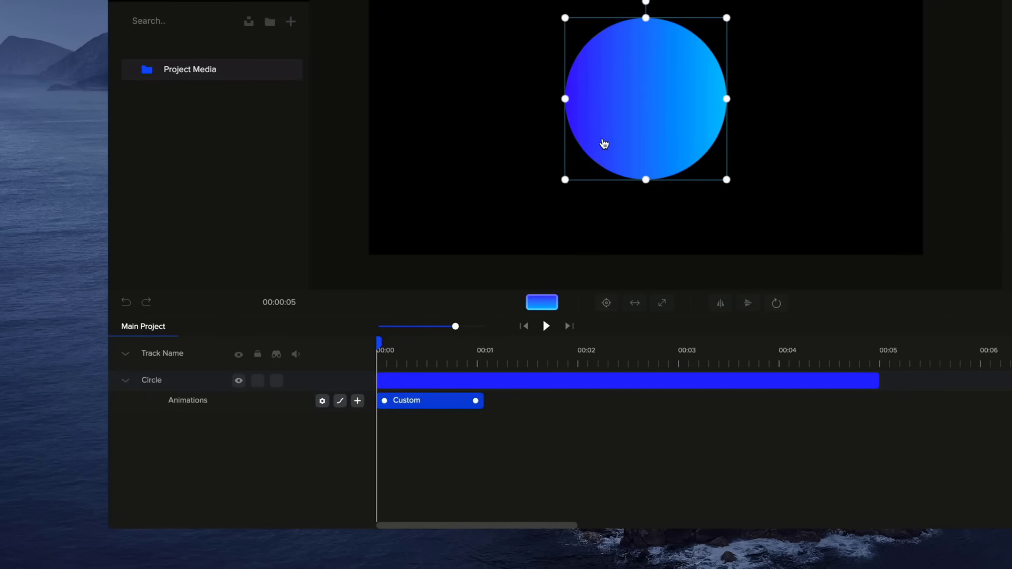
{"action": "left_click_drag", "start_coordinate": [476, 401], "coordinate": [472, 401]}
Set the circle's Scale to 30 at the start of the custom animation
{"action": "left_click", "coordinate": [381, 345]}
{"action": "mouse_move", "coordinate": [381, 345]}
{"action": "left_mouse_down"}
{"action": "mouse_move", "coordinate": [491, 360]}
{"action": "mouse_move", "coordinate": [373, 355]}
{"action": "mouse_move", "coordinate": [377, 345]}
{"action": "left_mouse_up"}
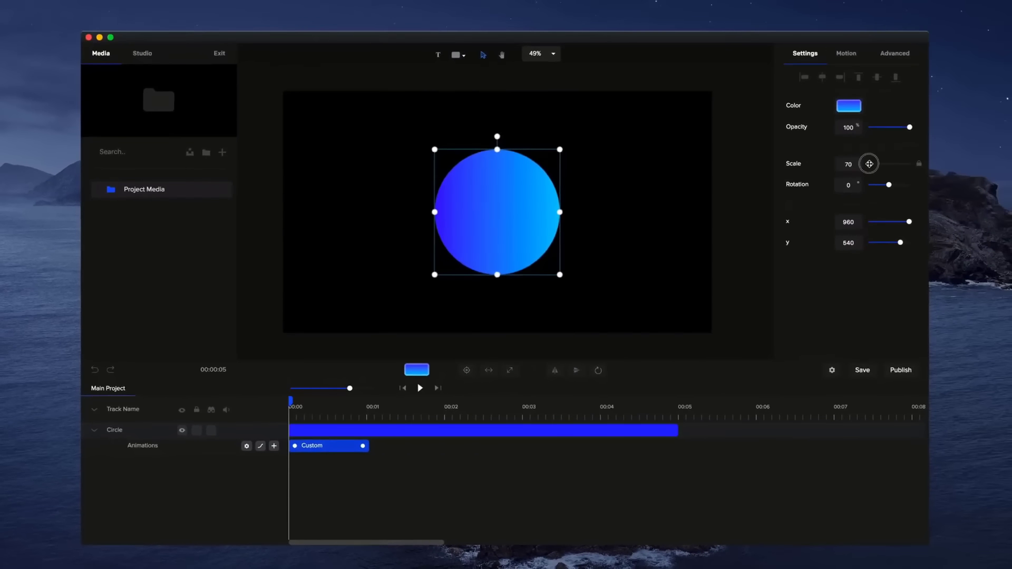
{"action": "left_click_drag", "start_coordinate": [869, 164], "coordinate": [869, 164]}
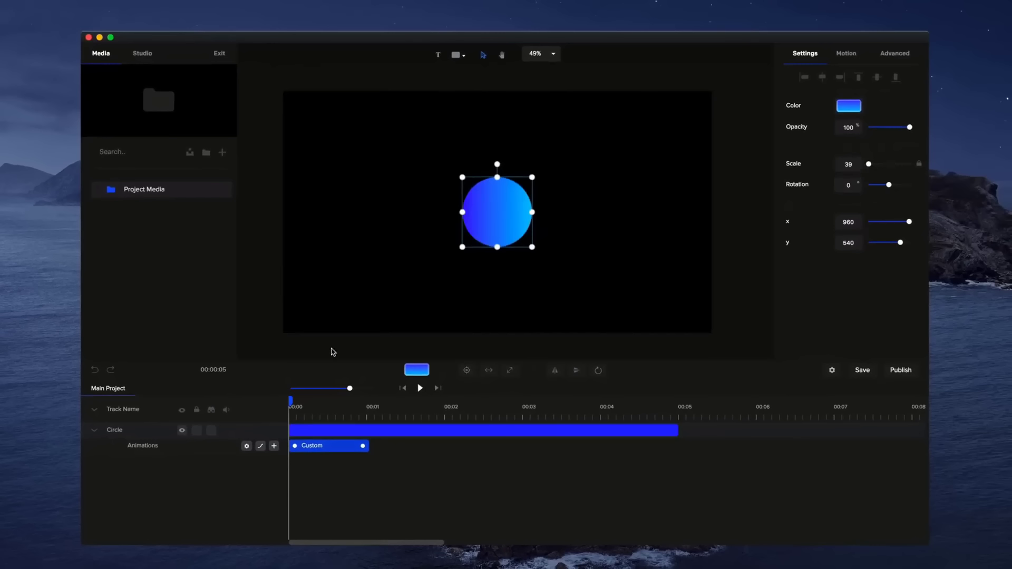
{"action": "left_click_drag", "start_coordinate": [315, 407], "coordinate": [273, 406]}
{"action": "left_click", "coordinate": [854, 163]}
{"action": "left_click", "coordinate": [497, 270]}
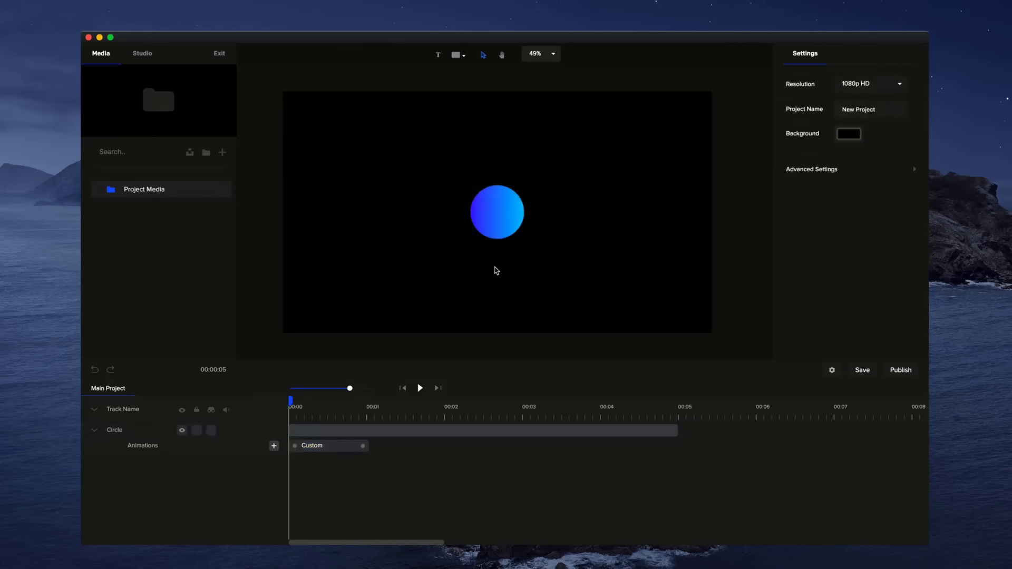
Apply the Power2 easing to both ends of the circle's custom animation and play it back
{"action": "left_click", "coordinate": [327, 445]}
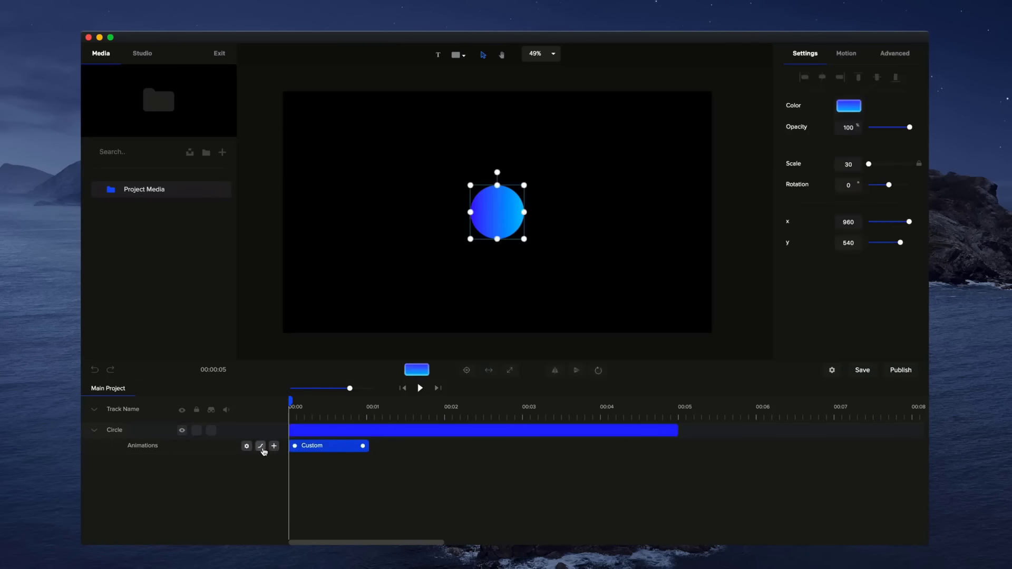
{"action": "left_click", "coordinate": [261, 448]}
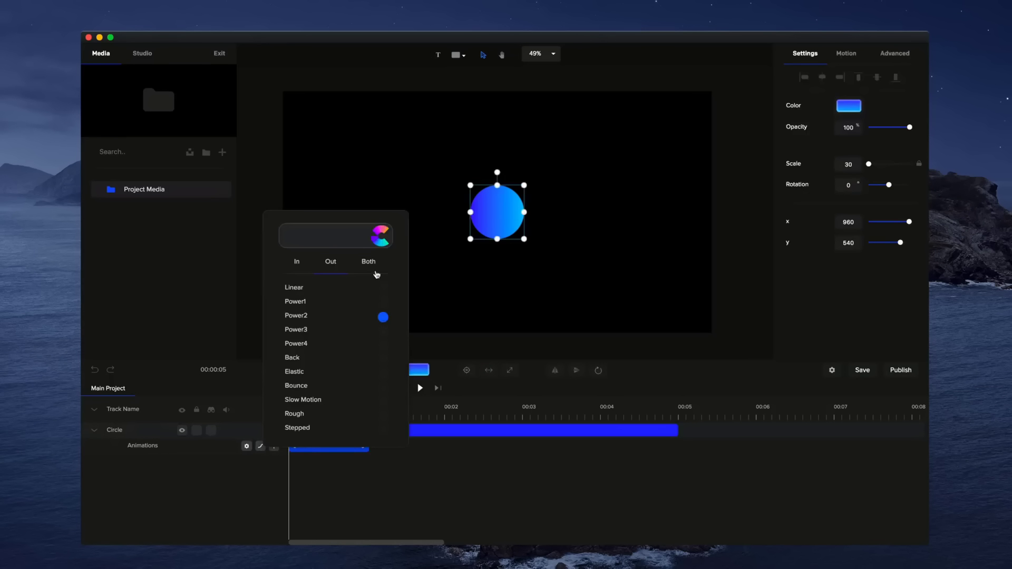
{"action": "left_click", "coordinate": [375, 262]}
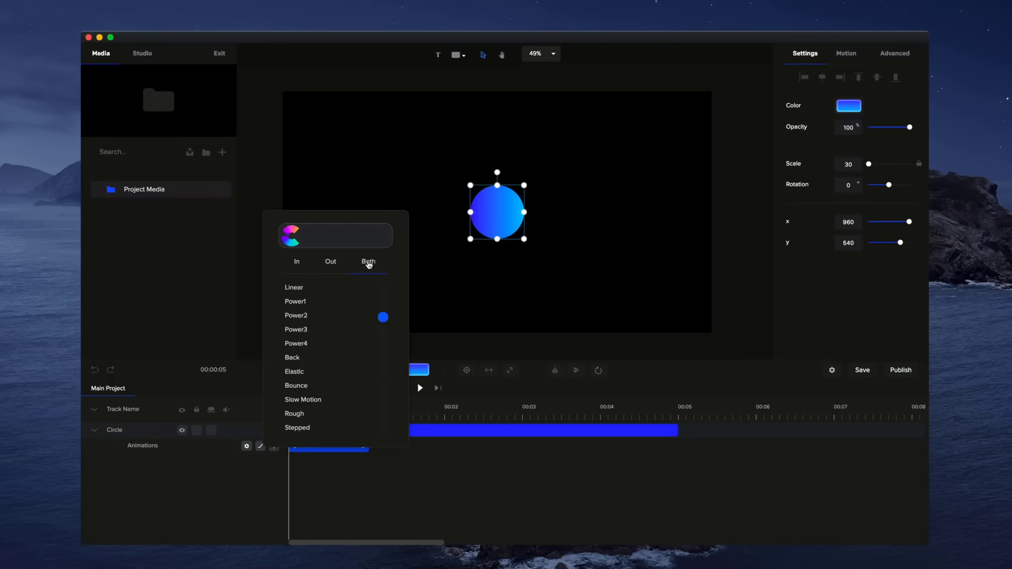
{"action": "left_click", "coordinate": [404, 517]}
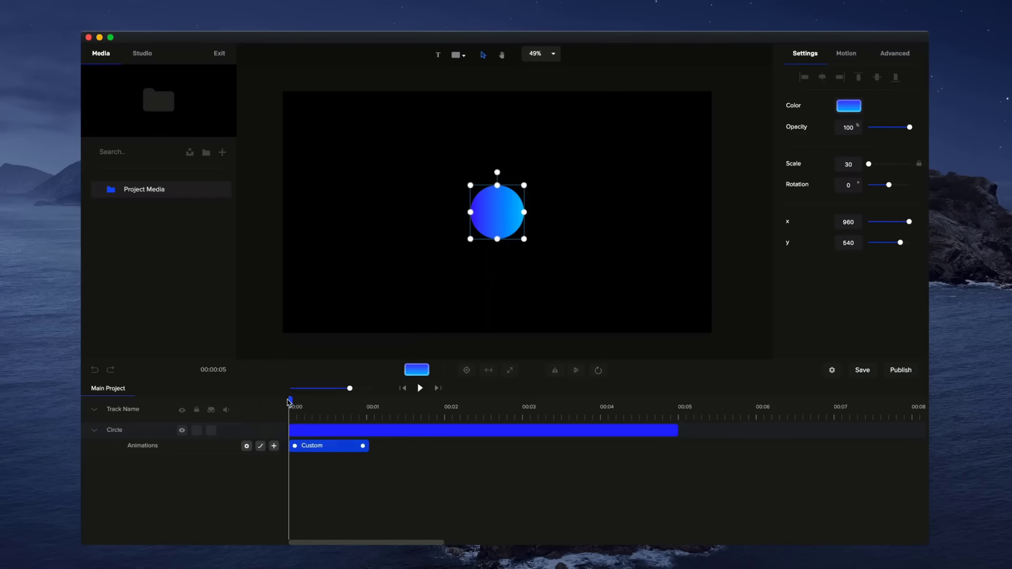
{"action": "left_click", "coordinate": [421, 389]}
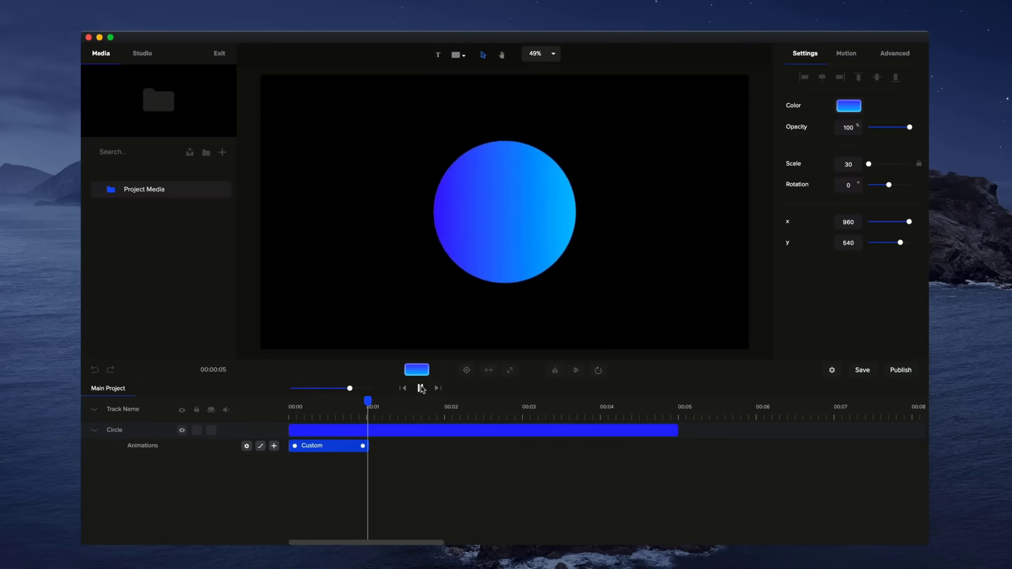
Add four reversed duplicates of the circle's custom animation one after another, using Duplicate Reverse on each latest copy
{"action": "right_click", "coordinate": [330, 447]}
{"action": "left_click", "coordinate": [358, 416]}
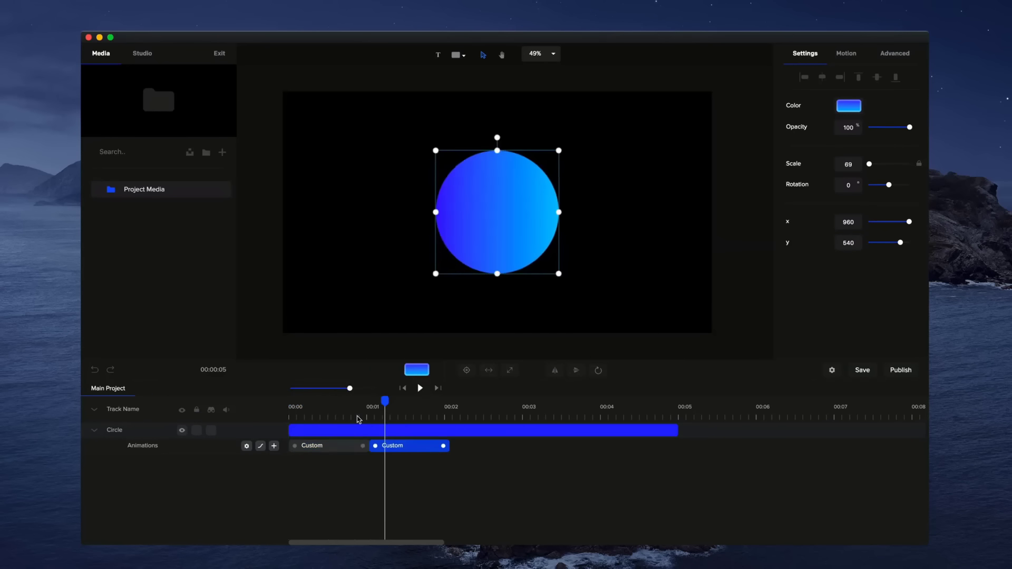
{"action": "right_click", "coordinate": [420, 448]}
{"action": "left_click", "coordinate": [452, 417]}
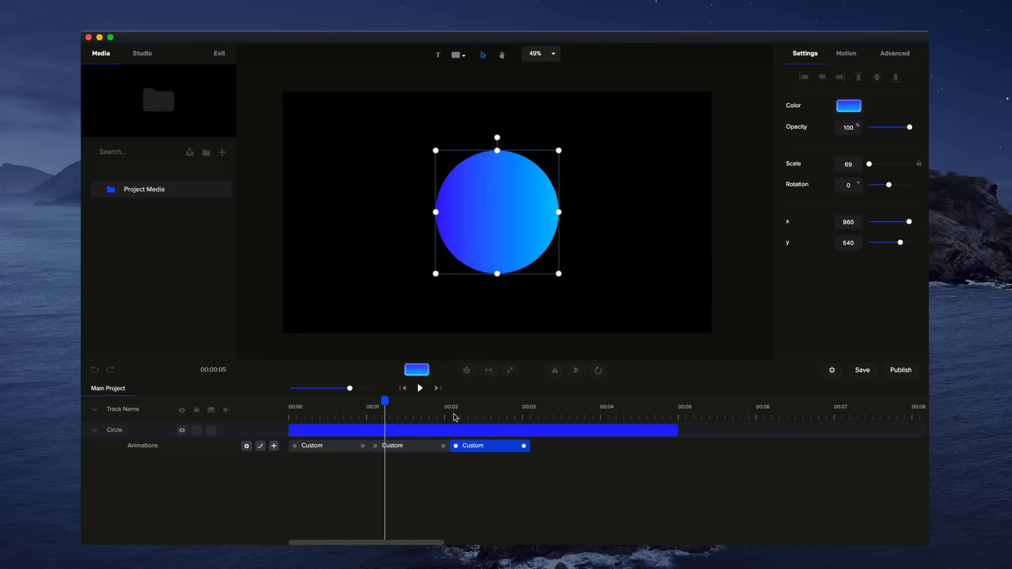
{"action": "right_click", "coordinate": [485, 449]}
{"action": "left_click", "coordinate": [507, 417]}
{"action": "right_click", "coordinate": [562, 451]}
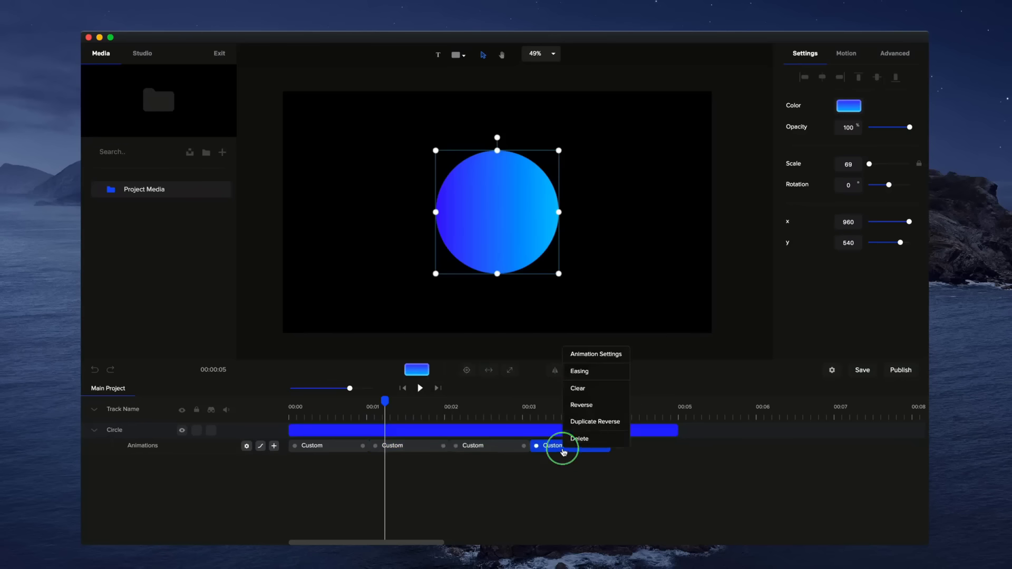
{"action": "left_click", "coordinate": [584, 417]}
Extend the circle's clip to the end of the last animation and play the sequence from the start
{"action": "left_click_drag", "start_coordinate": [680, 430], "coordinate": [690, 435]}
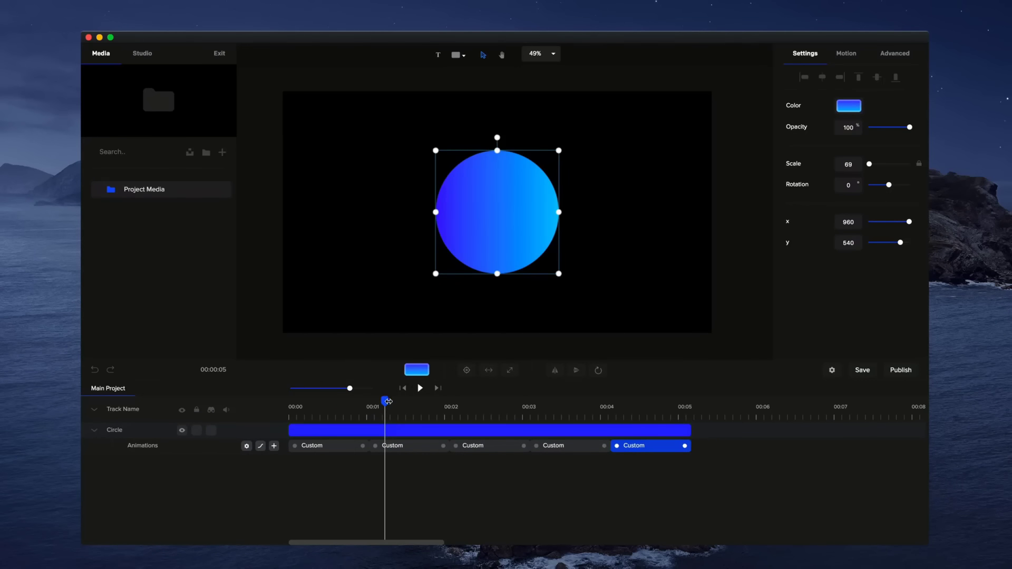
{"action": "left_click_drag", "start_coordinate": [388, 401], "coordinate": [262, 399]}
{"action": "left_click", "coordinate": [419, 388]}
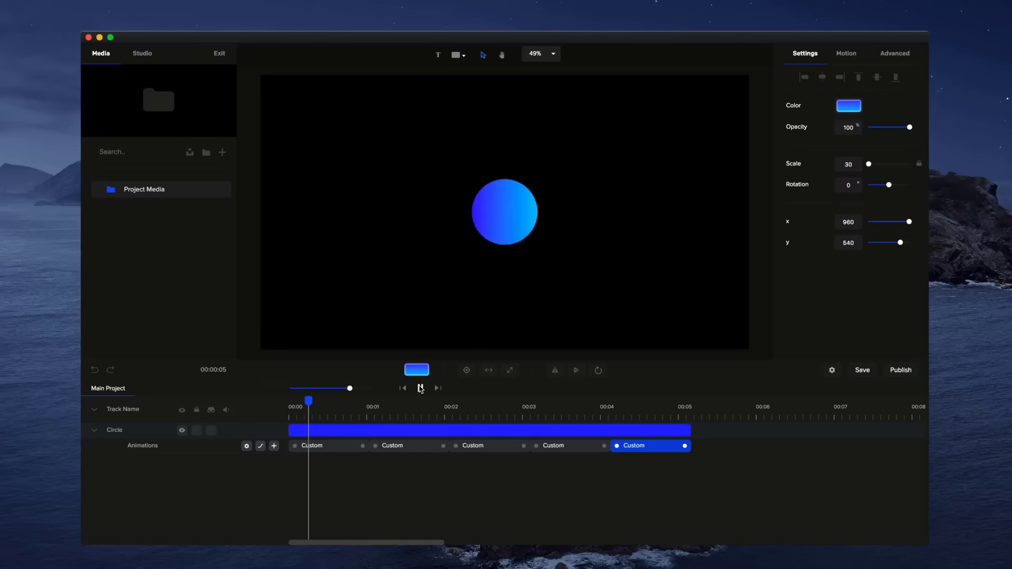
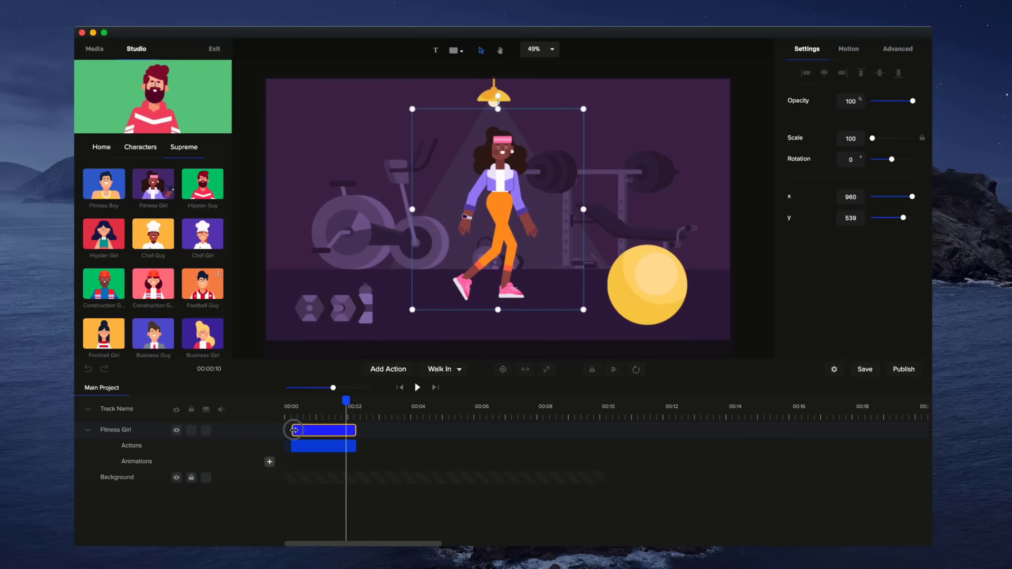
Apply the Slide Right entrance animation to the Fitness Girl and lengthen it to nearly the end of her walk-in action
{"action": "left_click", "coordinate": [399, 388]}
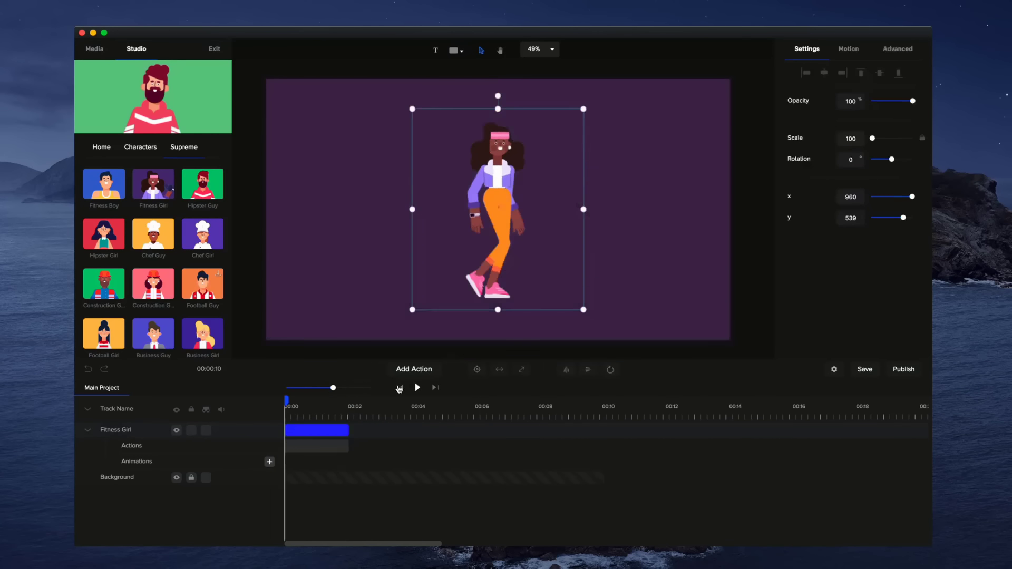
{"action": "left_click_drag", "start_coordinate": [333, 388], "coordinate": [350, 388]}
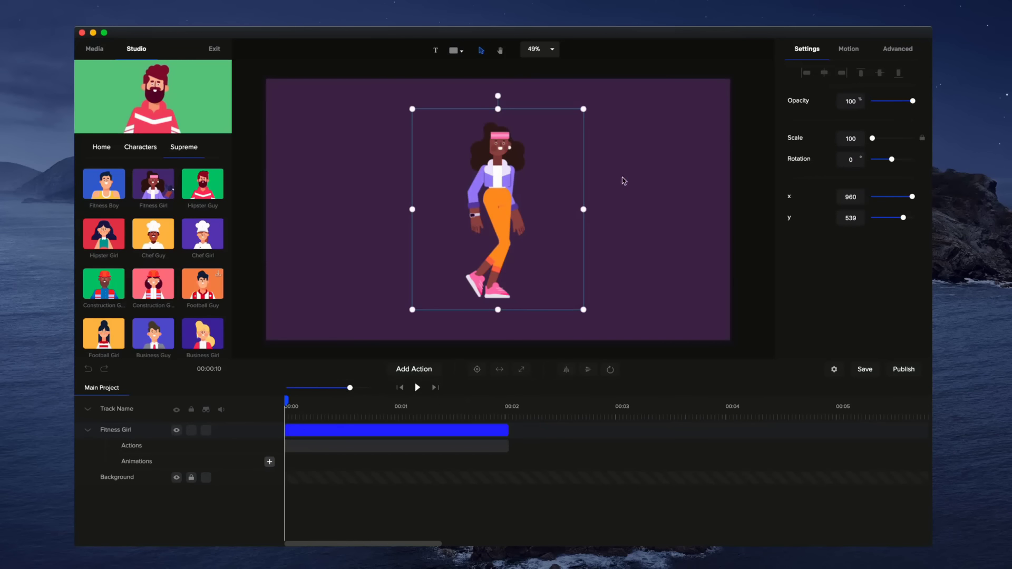
{"action": "left_click", "coordinate": [859, 51]}
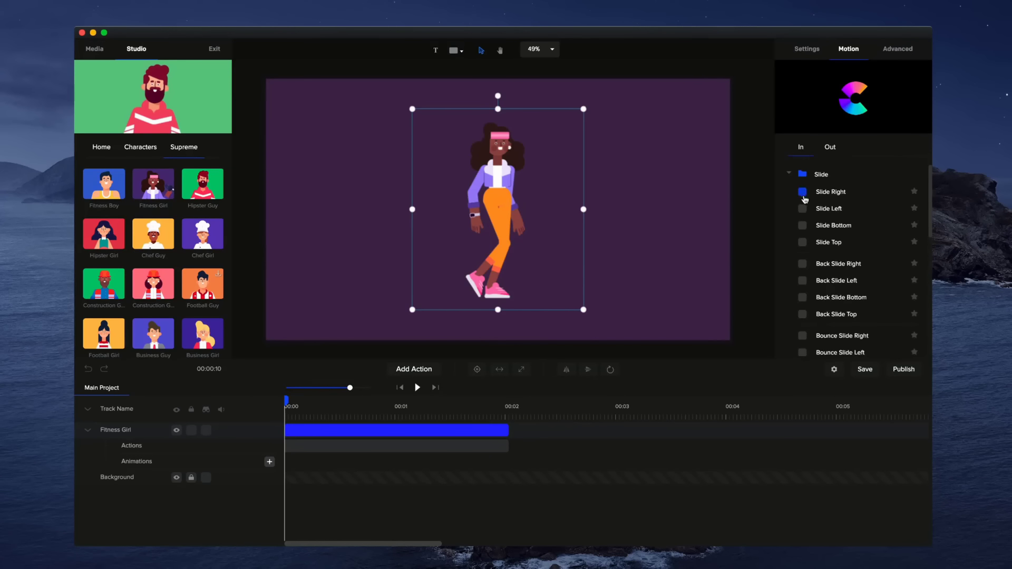
{"action": "left_click", "coordinate": [804, 194]}
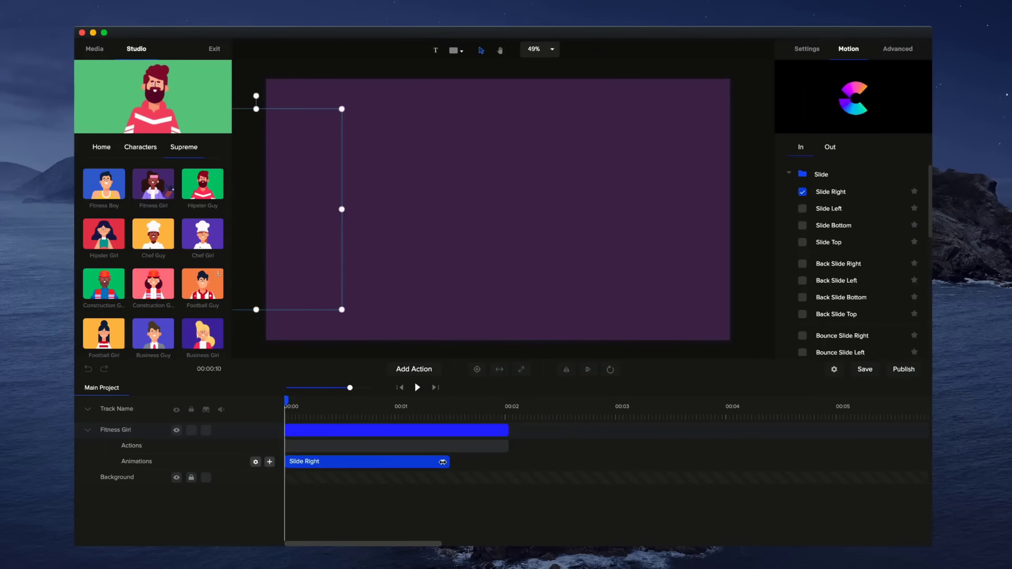
{"action": "left_click_drag", "start_coordinate": [442, 461], "coordinate": [495, 463]}
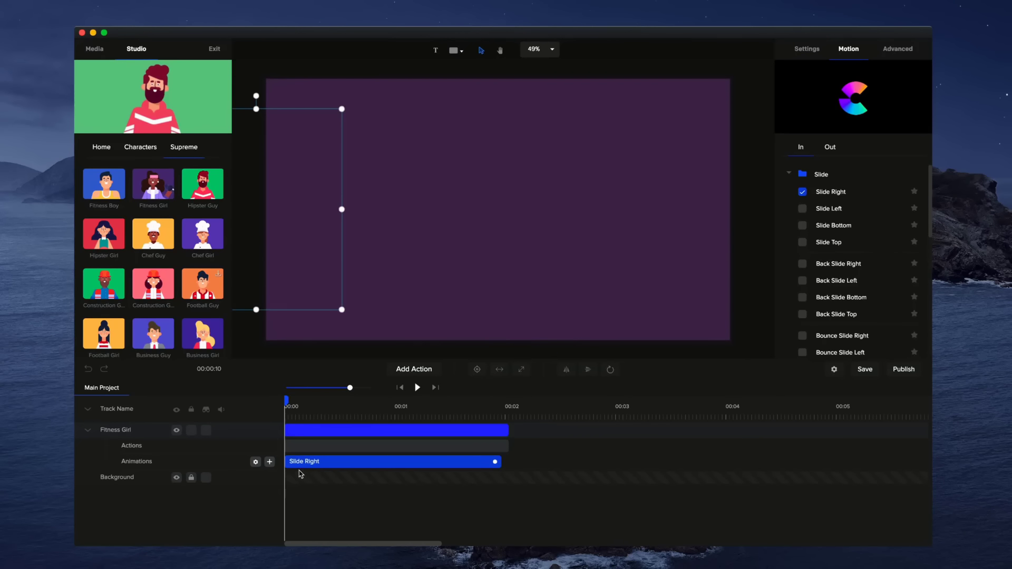
Disable the fade on the Slide Right animation and play the walk-in from the start
{"action": "right_click", "coordinate": [321, 462]}
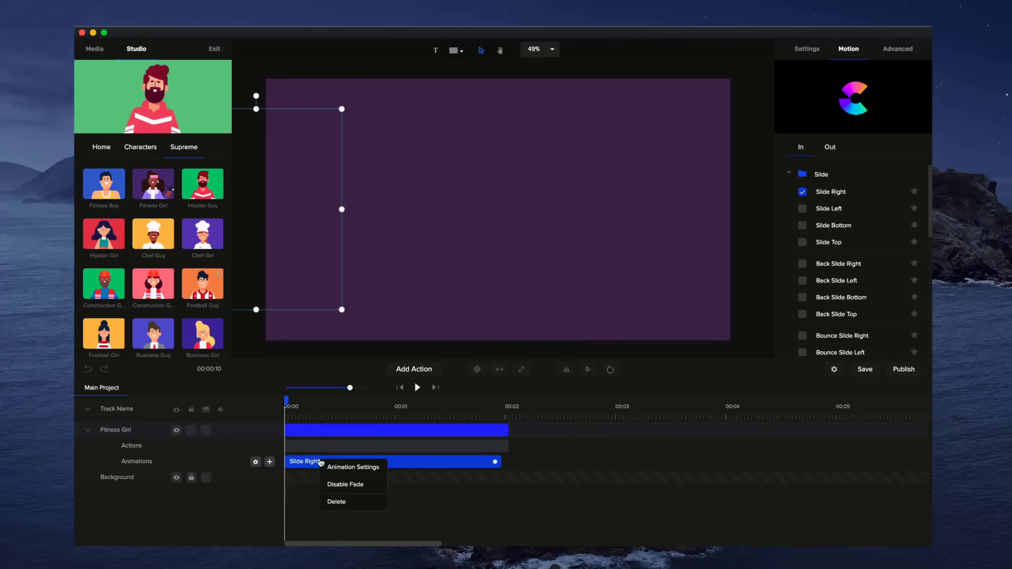
{"action": "left_click", "coordinate": [339, 482]}
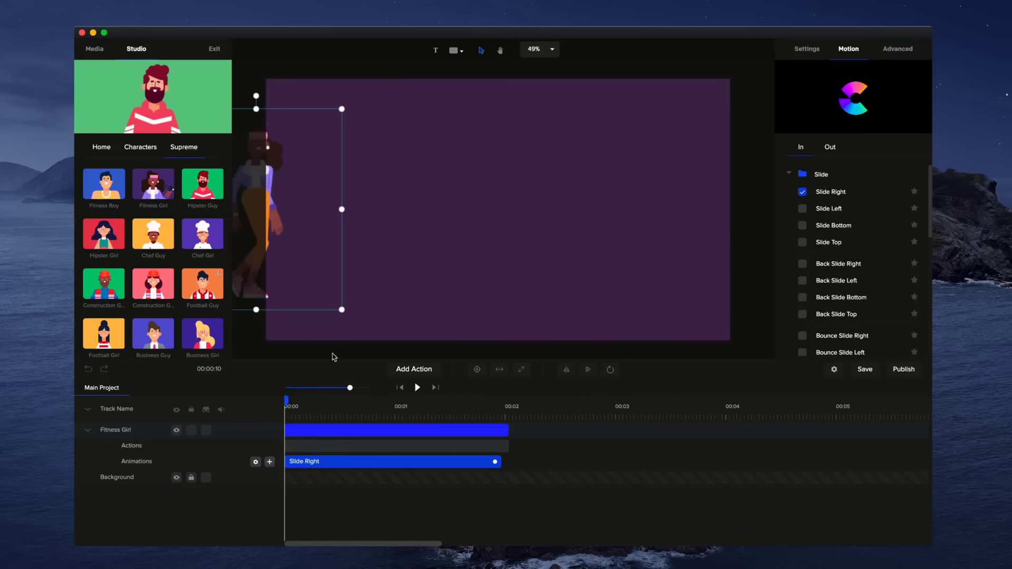
{"action": "key", "text": "space"}
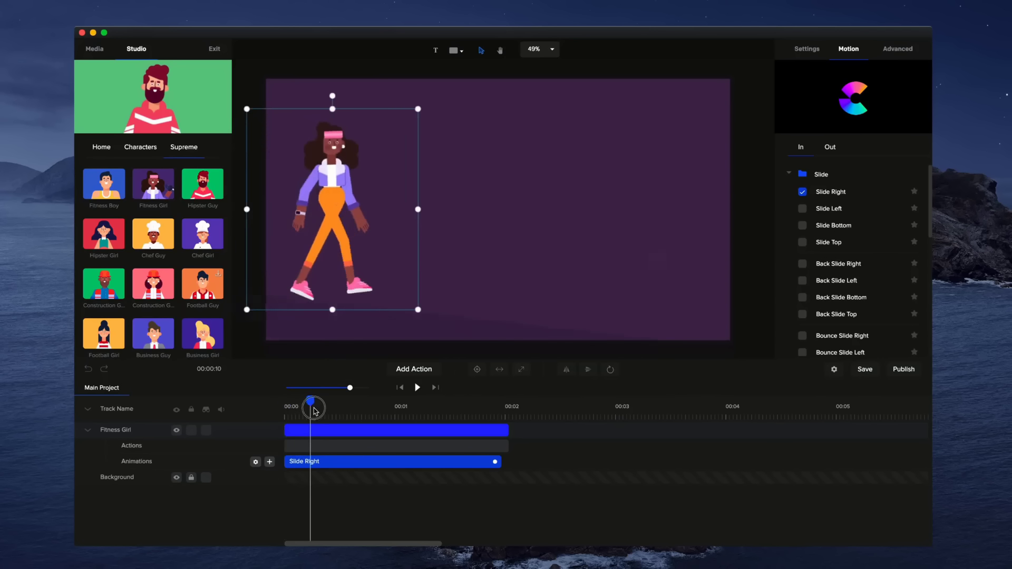
{"action": "left_click", "coordinate": [396, 387]}
{"action": "left_click", "coordinate": [418, 388]}
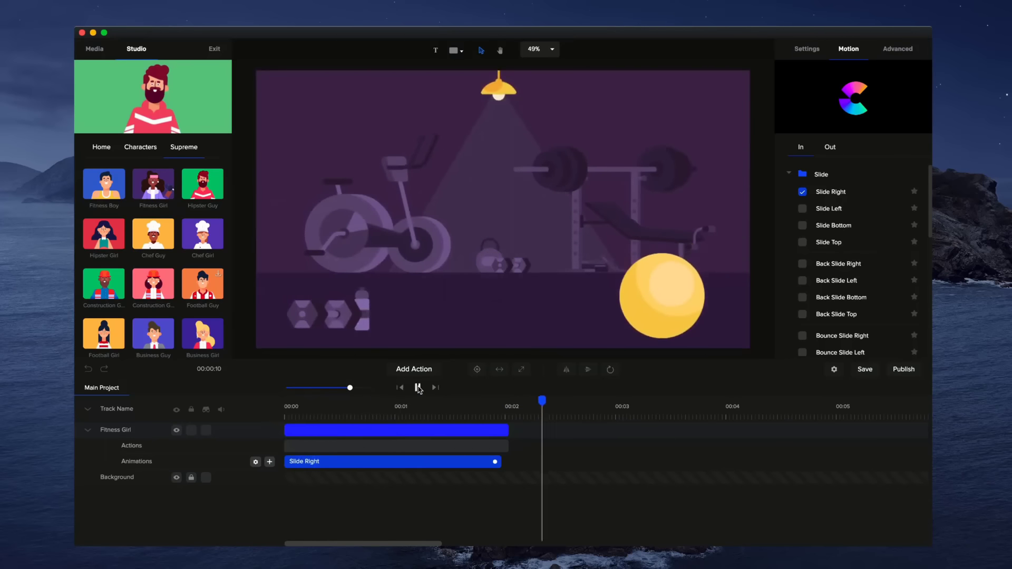
{"action": "left_click", "coordinate": [418, 388]}
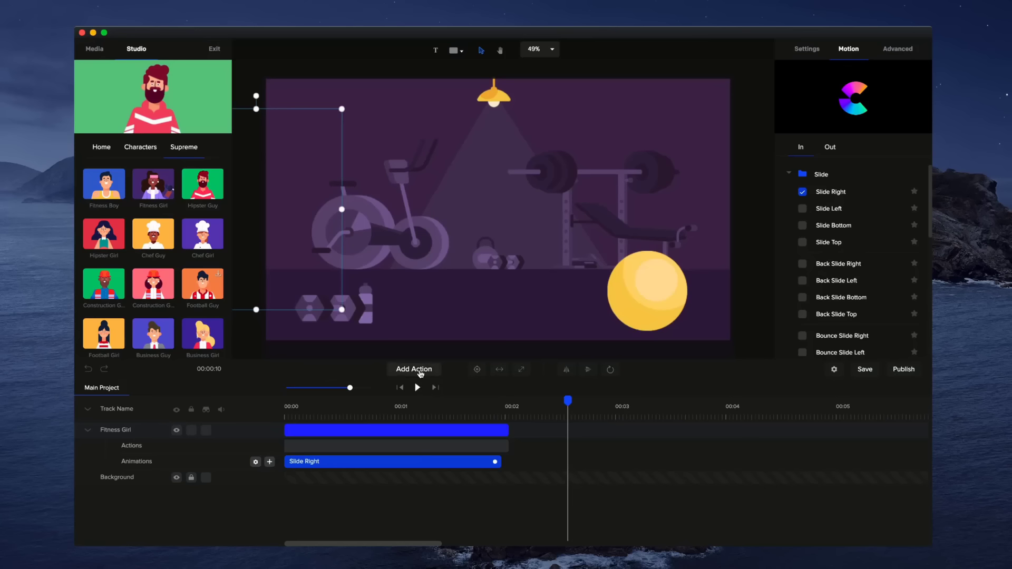
Add a Wave action to the Fitness Girl after the walk-in and scrub back to the start of the timeline
{"action": "left_click", "coordinate": [421, 370]}
{"action": "scroll", "coordinate": [446, 320], "scroll_direction": "down", "scroll_amount": 2}
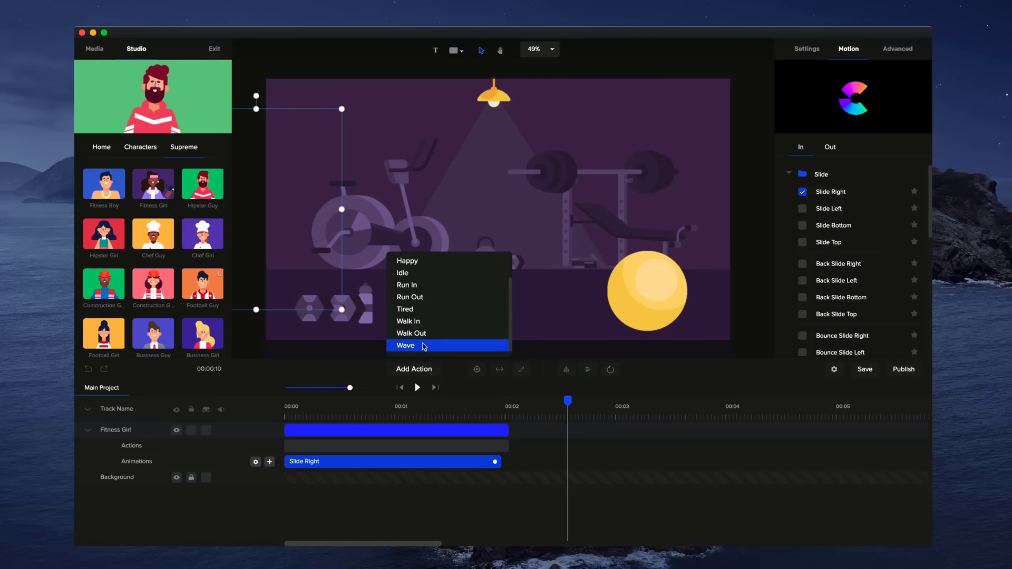
{"action": "left_click", "coordinate": [425, 347]}
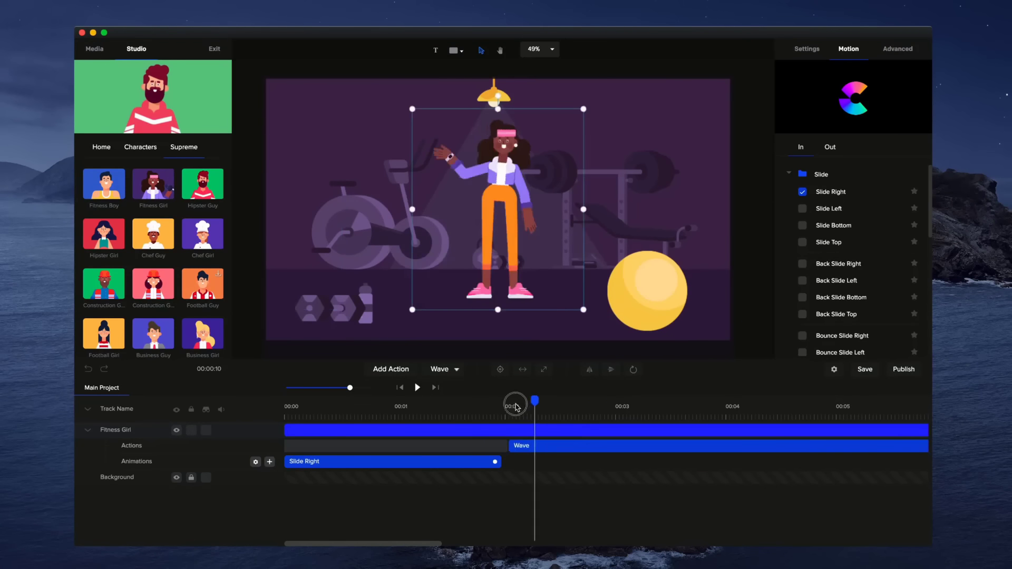
{"action": "left_click_drag", "start_coordinate": [583, 417], "coordinate": [248, 407]}
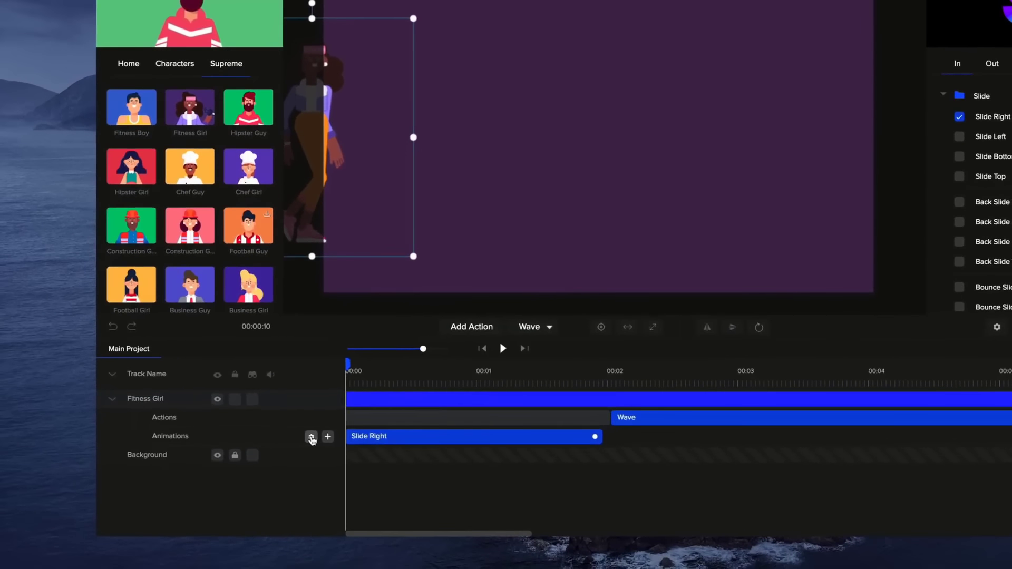
Set the Slide Right animation's Starting X to -1150 and play back the entrance and wave
{"action": "left_click", "coordinate": [257, 463]}
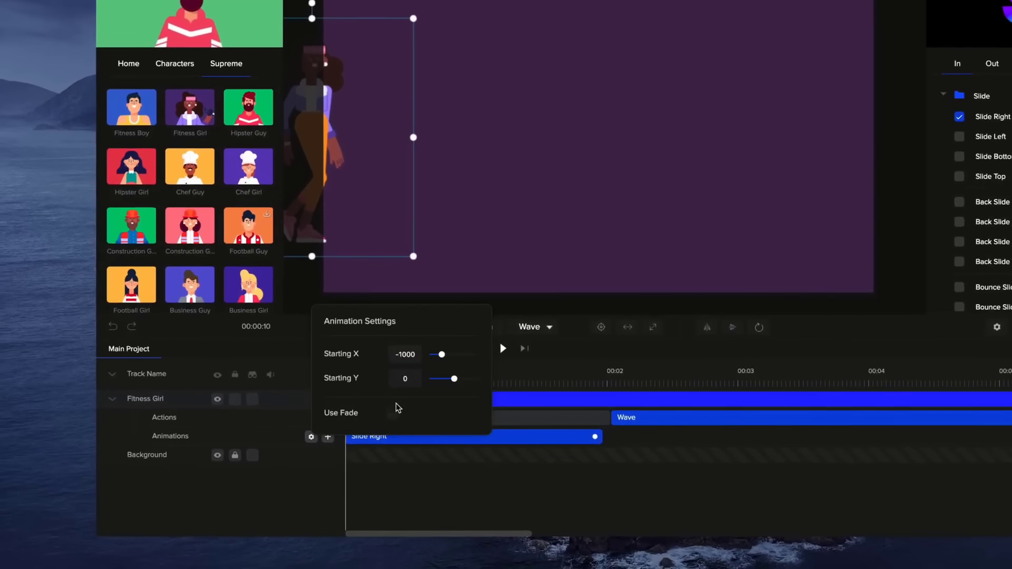
{"action": "left_click_drag", "start_coordinate": [442, 355], "coordinate": [441, 354]}
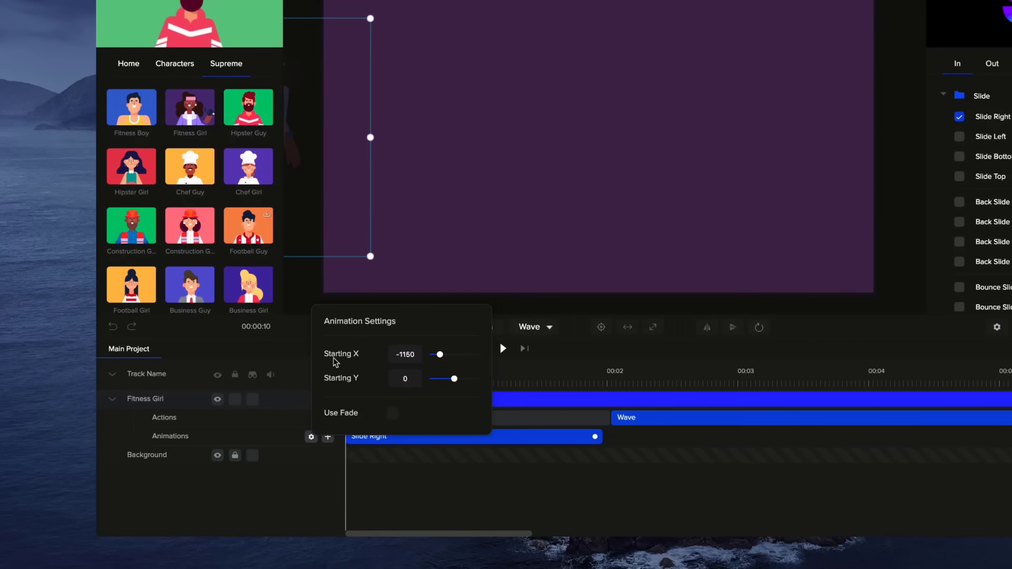
{"action": "left_click", "coordinate": [447, 498]}
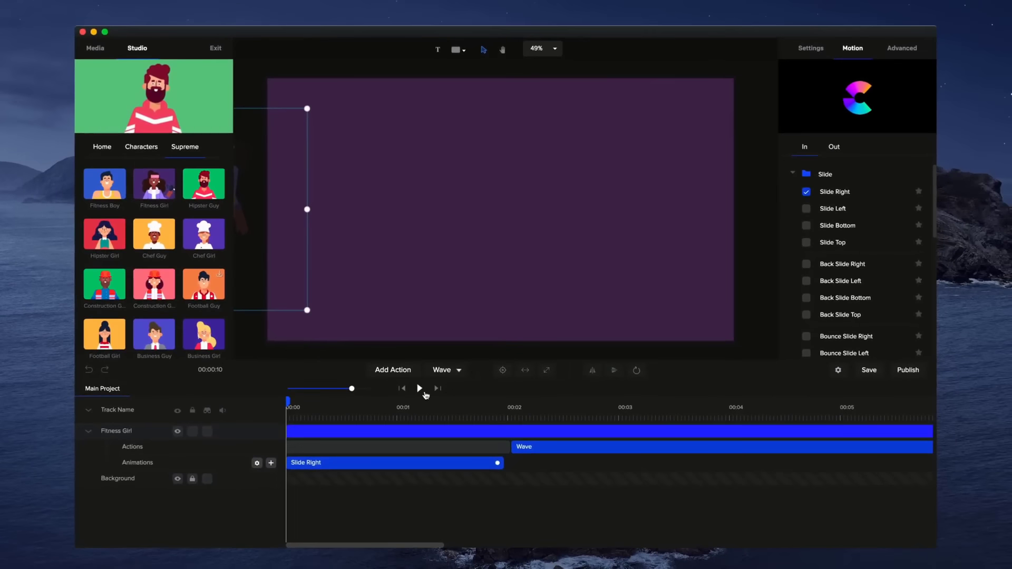
{"action": "left_click", "coordinate": [503, 348]}
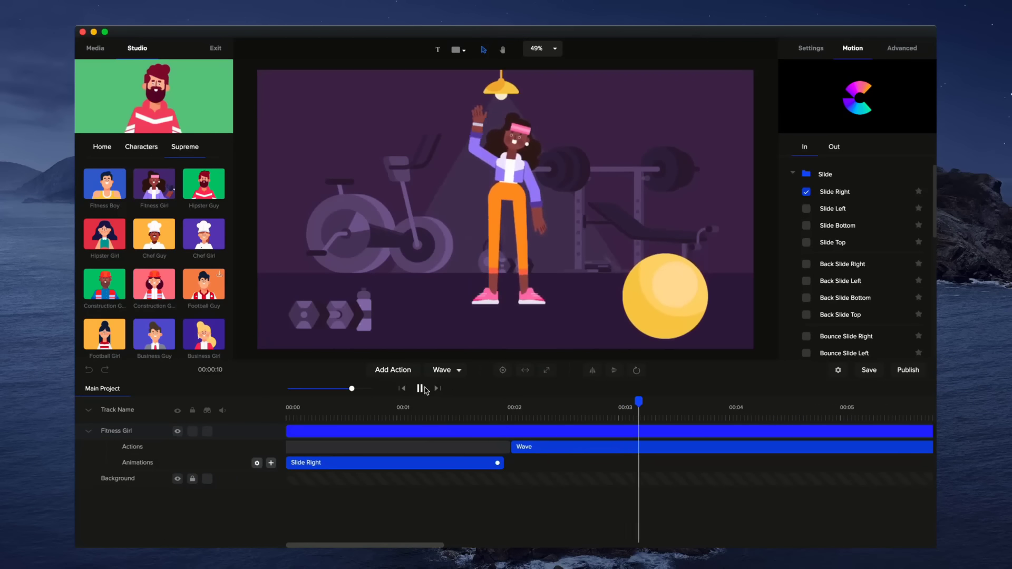
{"action": "left_click", "coordinate": [420, 388]}
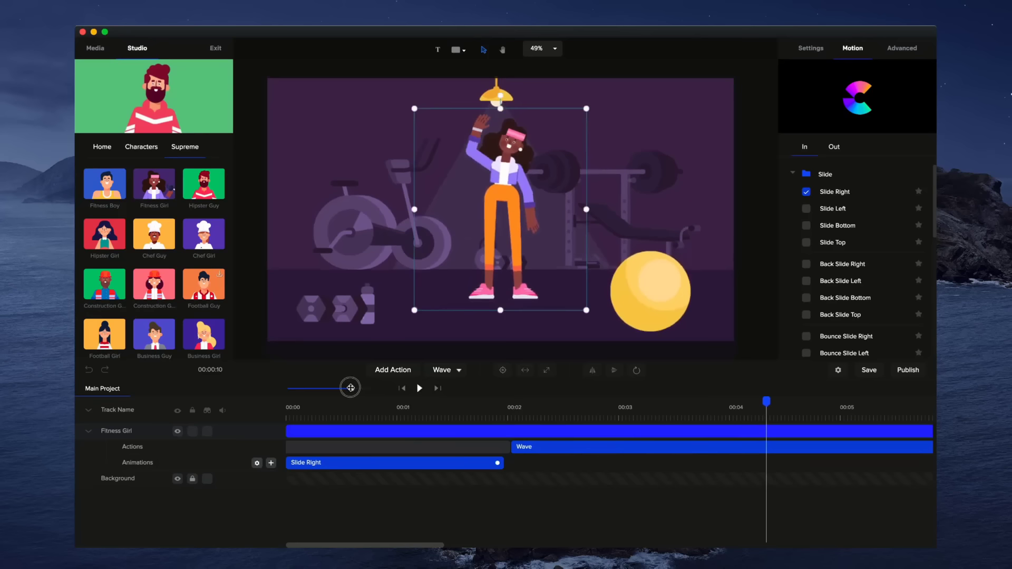
Add a Walk Out action after the Wave and shorten the Fitness Girl's clip to end at about 8 seconds
{"action": "left_click_drag", "start_coordinate": [351, 388], "coordinate": [334, 390]}
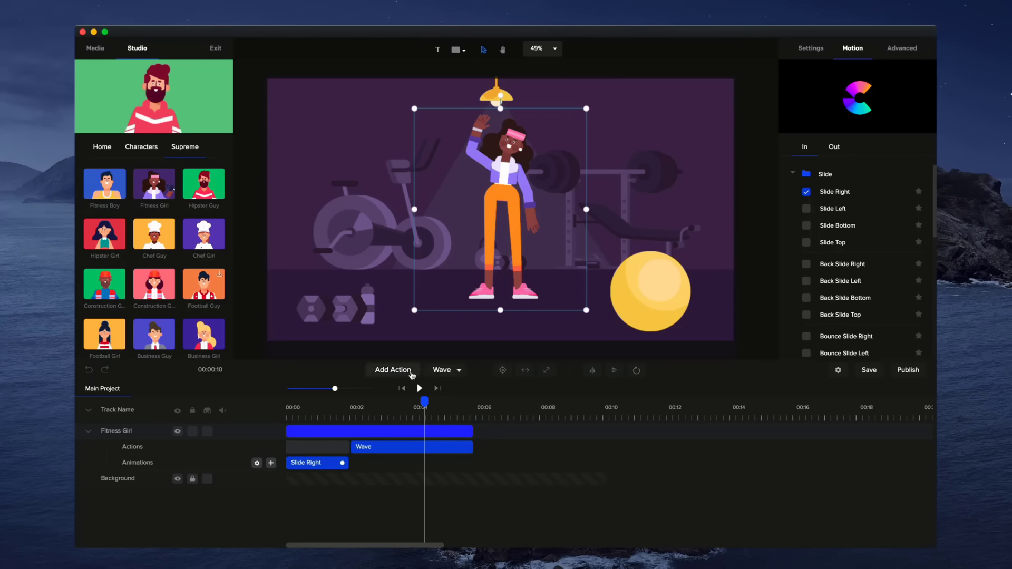
{"action": "left_click", "coordinate": [412, 374]}
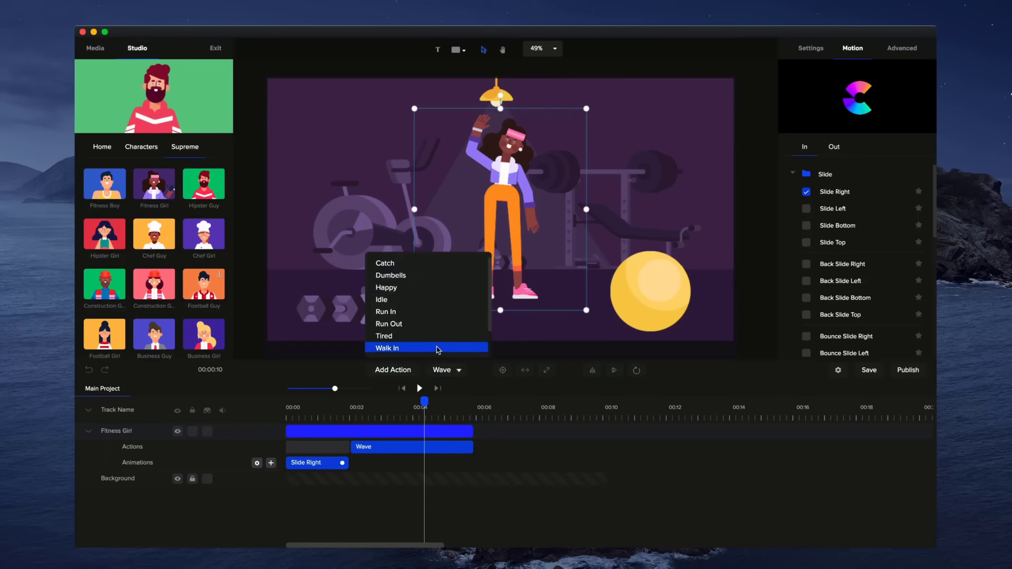
{"action": "scroll", "coordinate": [416, 338], "scroll_direction": "down", "scroll_amount": 1}
{"action": "left_click", "coordinate": [411, 339]}
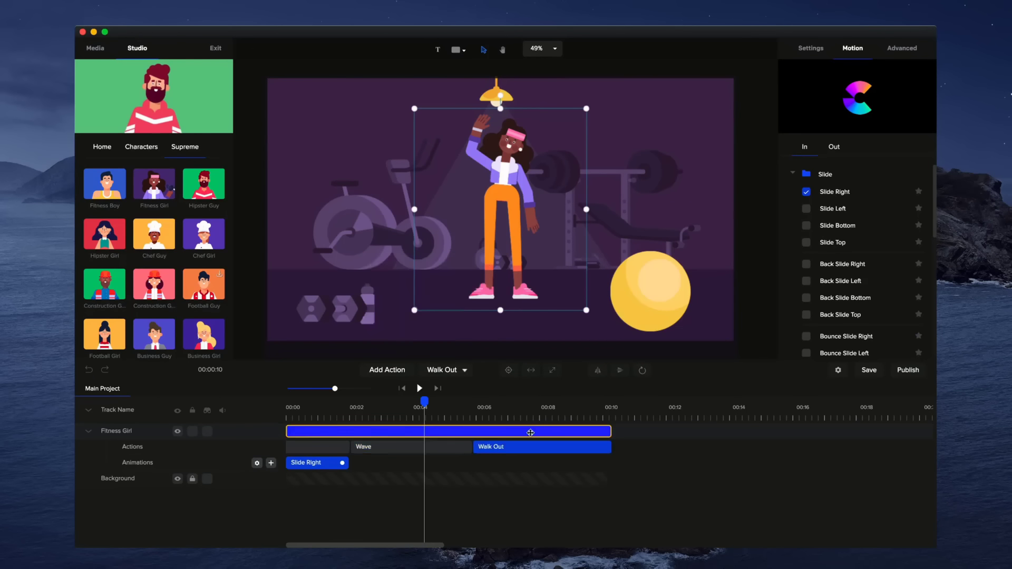
{"action": "left_click_drag", "start_coordinate": [612, 432], "coordinate": [544, 432]}
Add a custom animation with Position enabled to the Fitness Girl at about 6 seconds, shortly after Walk Out begins
{"action": "left_click", "coordinate": [488, 420]}
{"action": "left_click", "coordinate": [473, 414]}
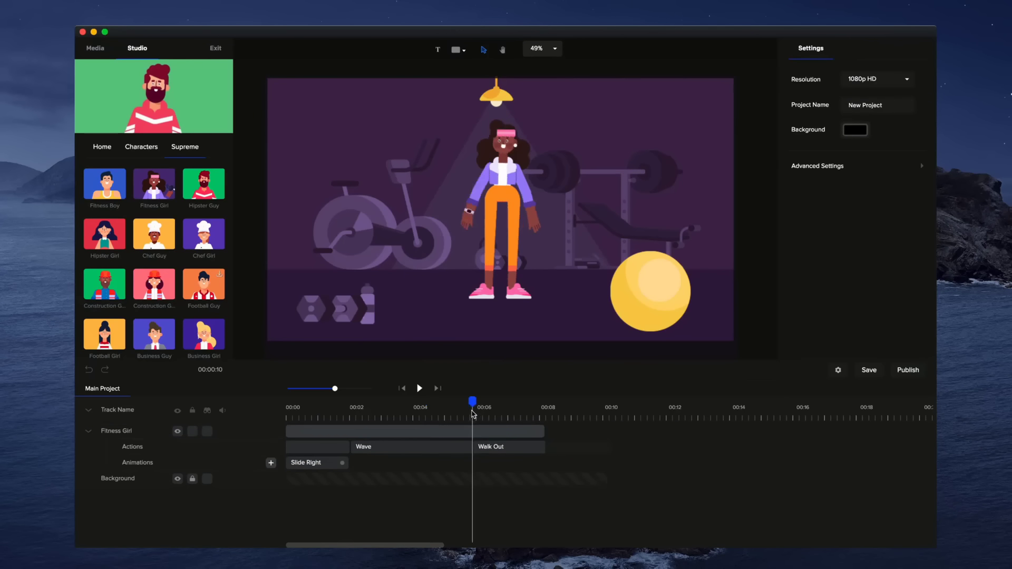
{"action": "left_click_drag", "start_coordinate": [332, 389], "coordinate": [346, 390]}
{"action": "left_click_drag", "start_coordinate": [471, 404], "coordinate": [499, 402]}
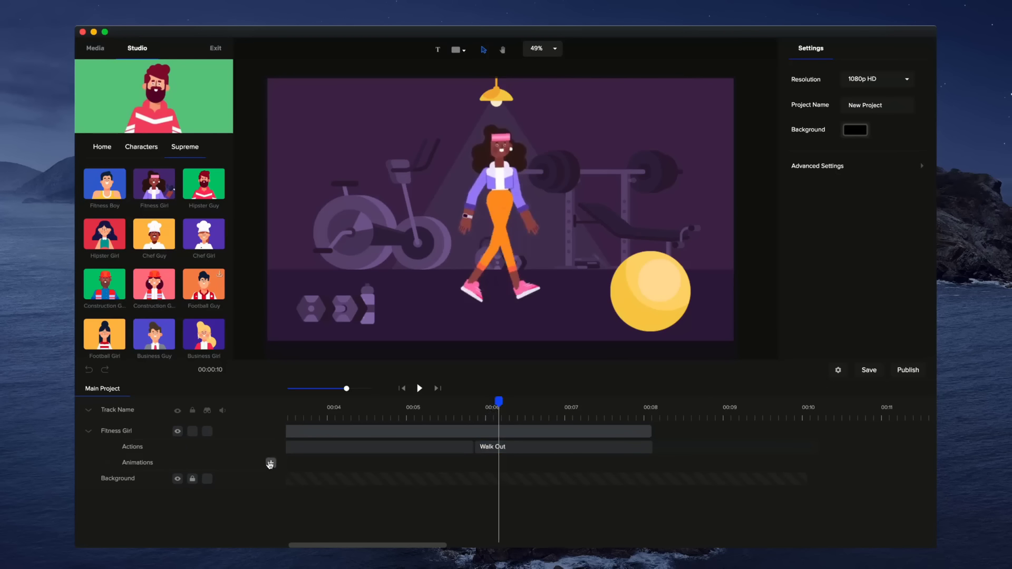
{"action": "left_click", "coordinate": [270, 464]}
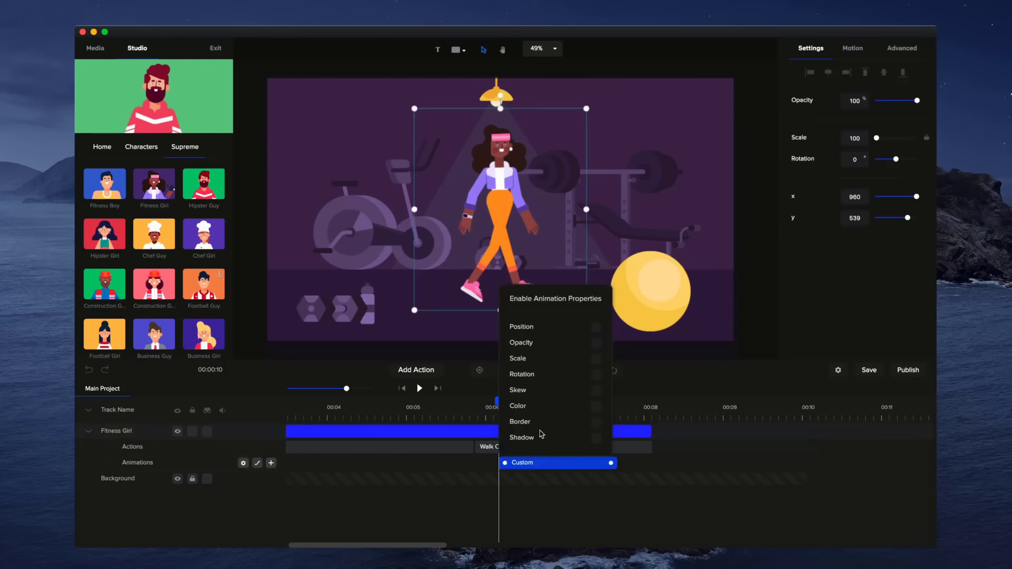
{"action": "left_click", "coordinate": [596, 327]}
{"action": "left_click", "coordinate": [633, 478]}
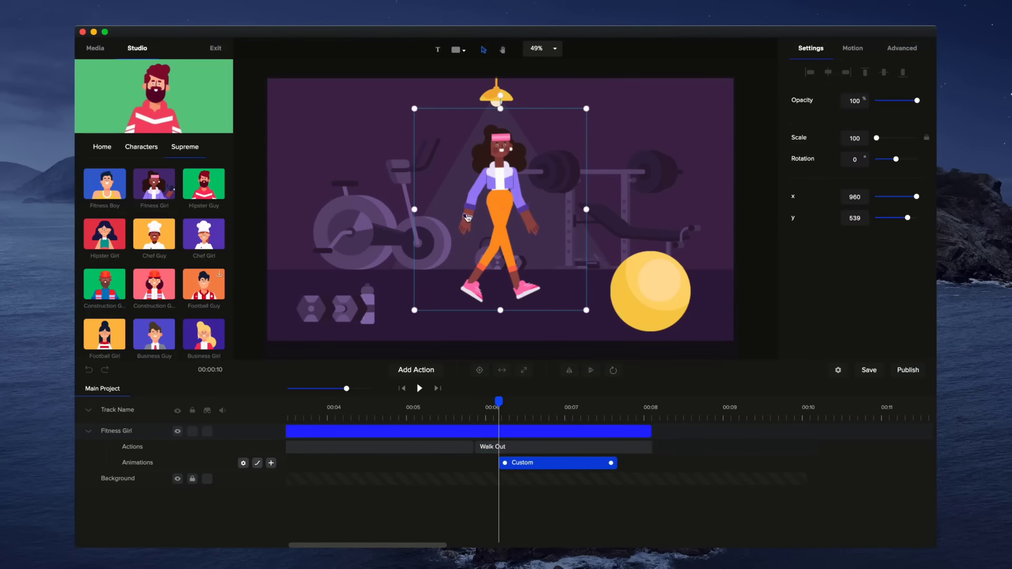
Place the playhead just past the end of the Fitness Girl's custom animation
{"action": "left_click_drag", "start_coordinate": [502, 402], "coordinate": [625, 402]}
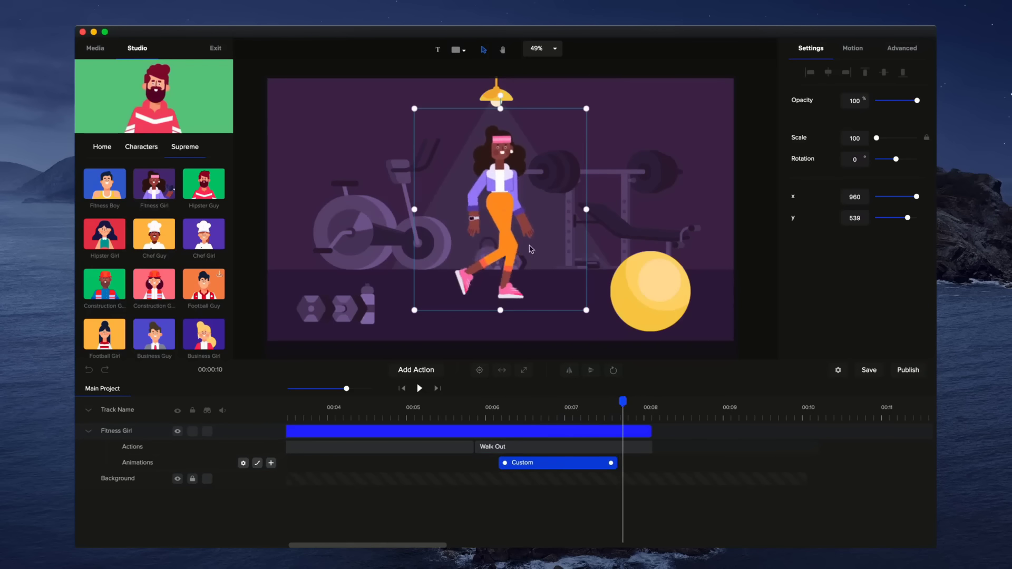
{"action": "scroll", "coordinate": [624, 223], "scroll_direction": "down", "scroll_amount": 1}
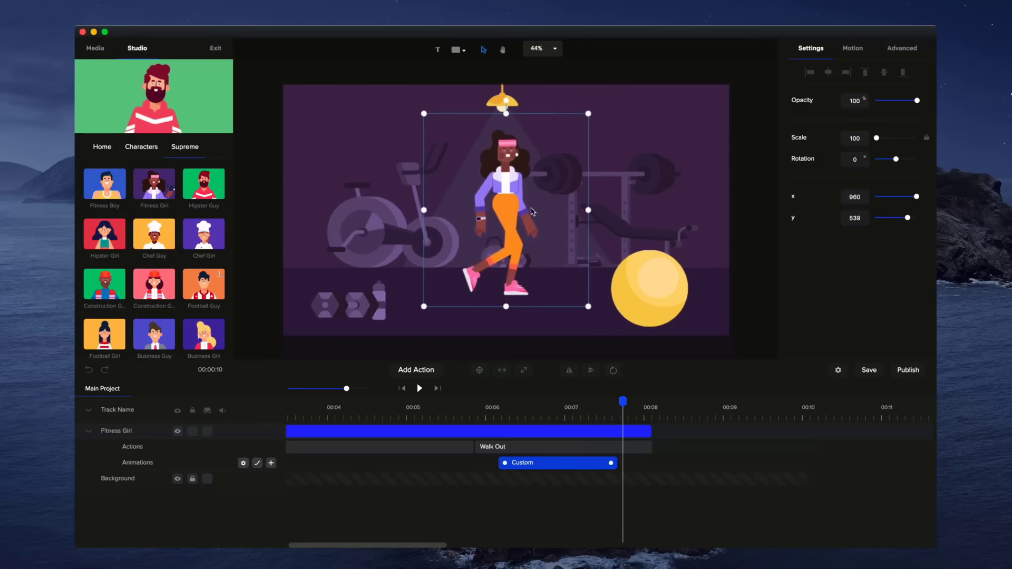
Try to move the Fitness Girl off the canvas by setting her x position to 3000
{"action": "mouse_move", "coordinate": [503, 209]}
{"action": "left_mouse_down"}
{"action": "mouse_move", "coordinate": [736, 208]}
{"action": "mouse_move", "coordinate": [511, 205]}
{"action": "left_mouse_up"}
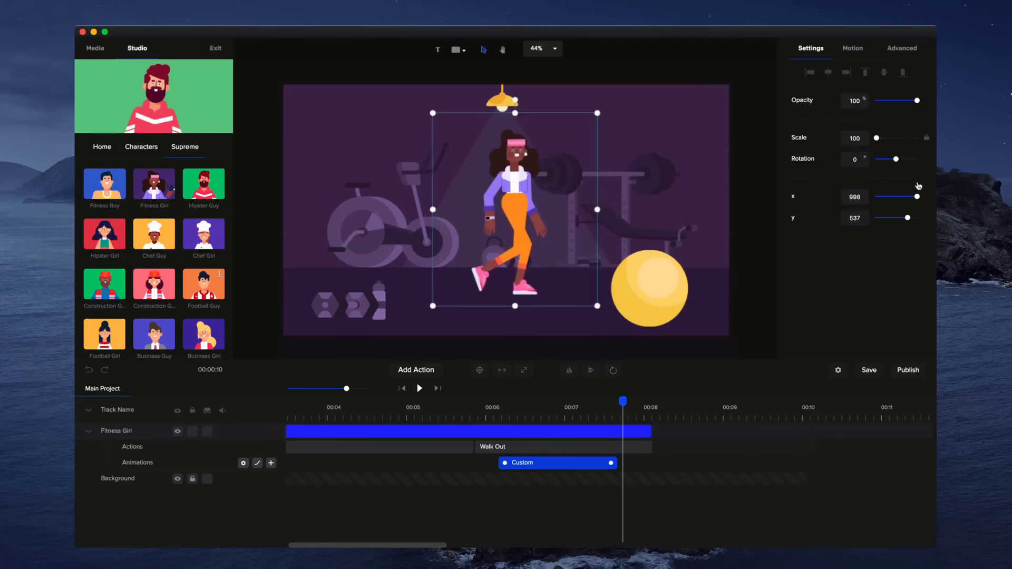
{"action": "mouse_move", "coordinate": [918, 197]}
{"action": "left_mouse_down"}
{"action": "mouse_move", "coordinate": [899, 196]}
{"action": "mouse_move", "coordinate": [918, 196]}
{"action": "left_mouse_up"}
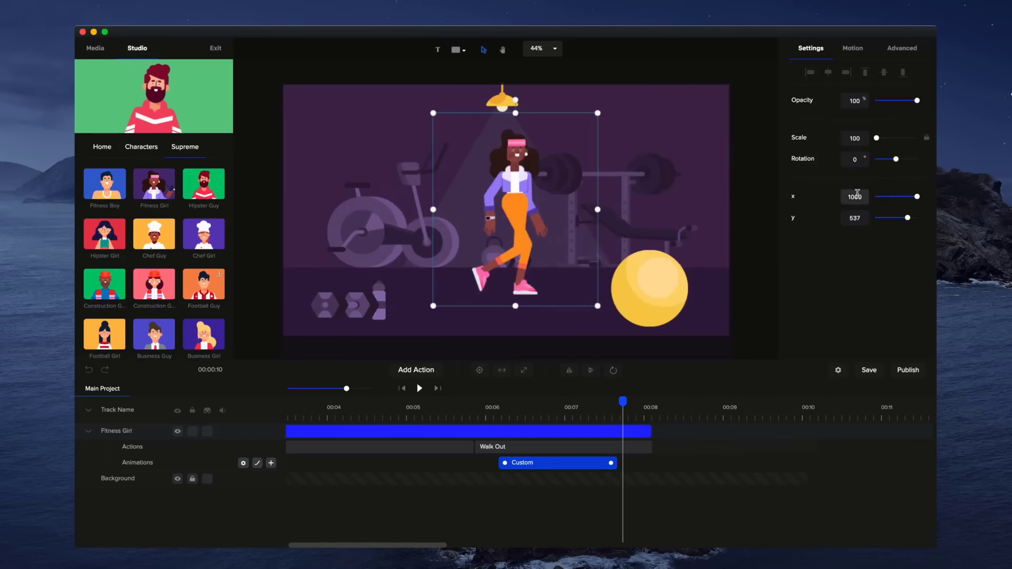
{"action": "left_click", "coordinate": [857, 195]}
{"action": "type", "text": "3000"}
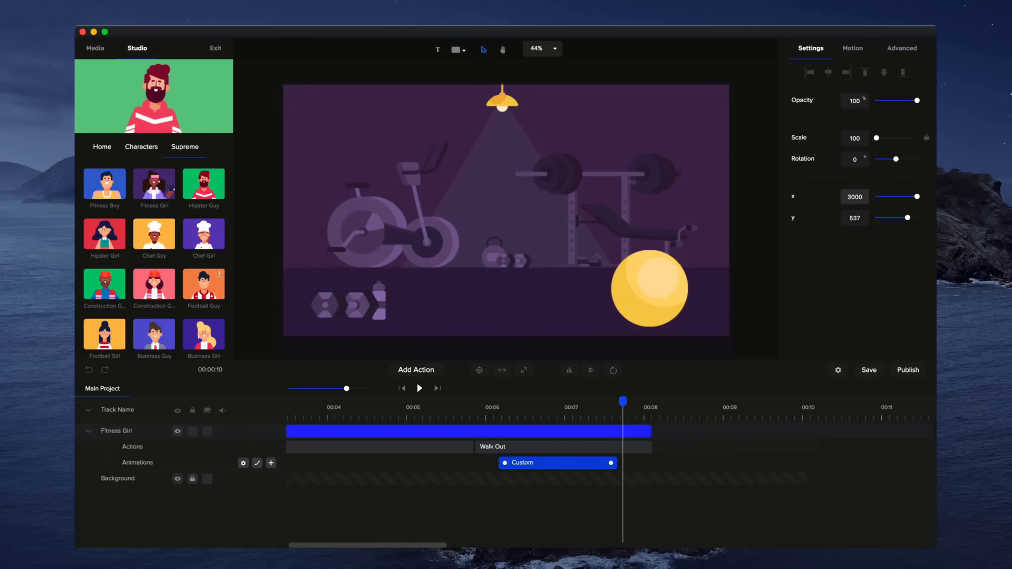
{"action": "key", "text": "BackSpace"}
{"action": "key", "text": "BackSpace"}
{"action": "key", "text": "BackSpace"}
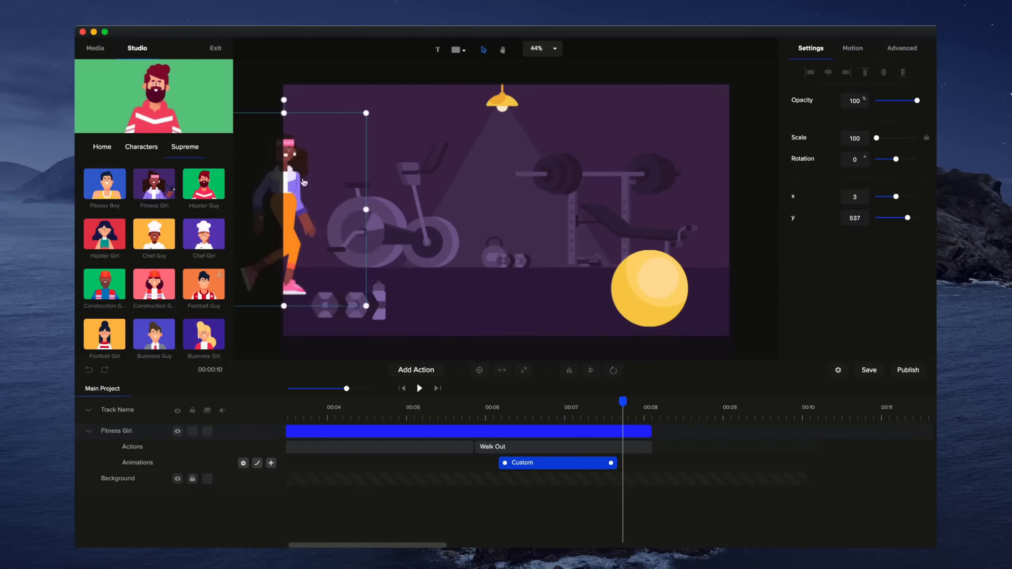
Move the Fitness Girl past the canvas's right edge to about x 2233, y 530, and play the walk-out from just before it starts
{"action": "left_click_drag", "start_coordinate": [296, 213], "coordinate": [807, 211]}
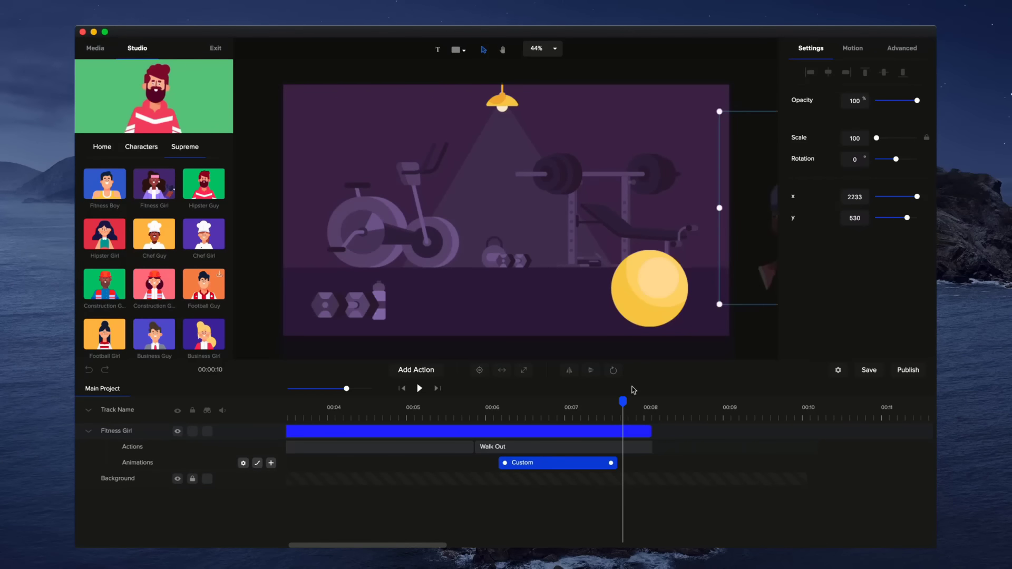
{"action": "left_click_drag", "start_coordinate": [623, 405], "coordinate": [468, 423]}
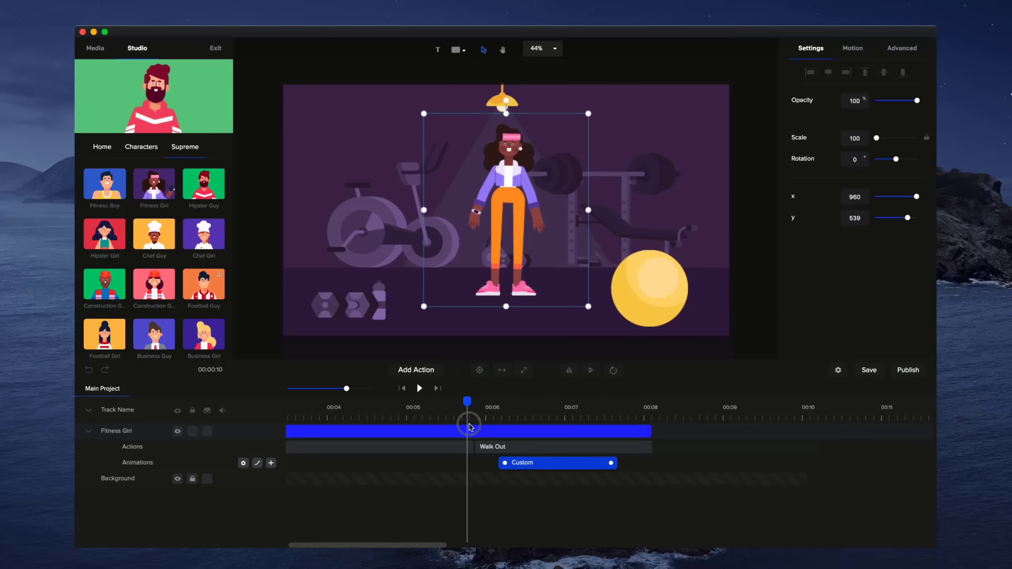
{"action": "left_click", "coordinate": [419, 388]}
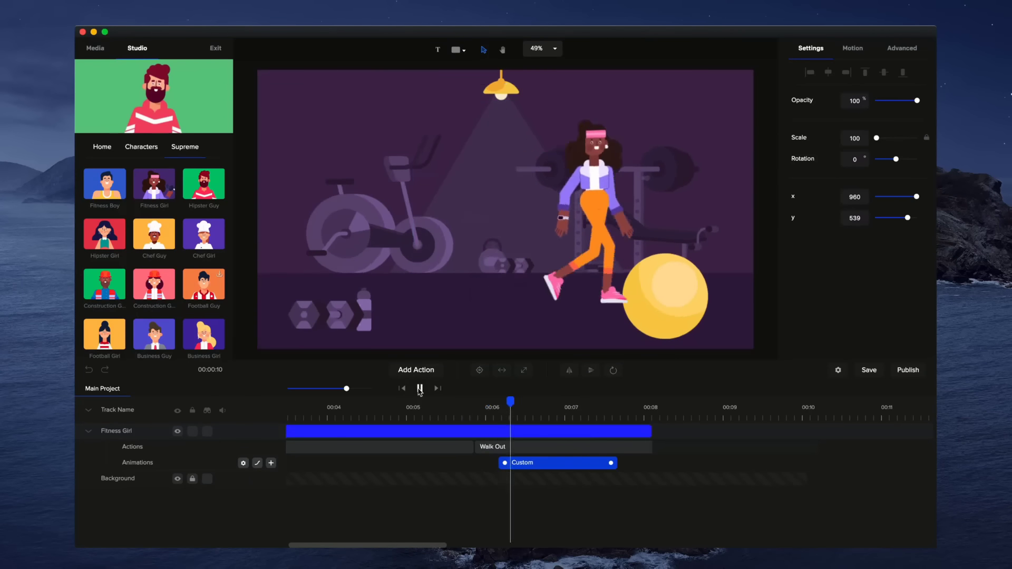
Set the easing of the Fitness Girl's custom walk-out animation to Linear and play it from about 6 seconds
{"action": "left_click", "coordinate": [420, 389]}
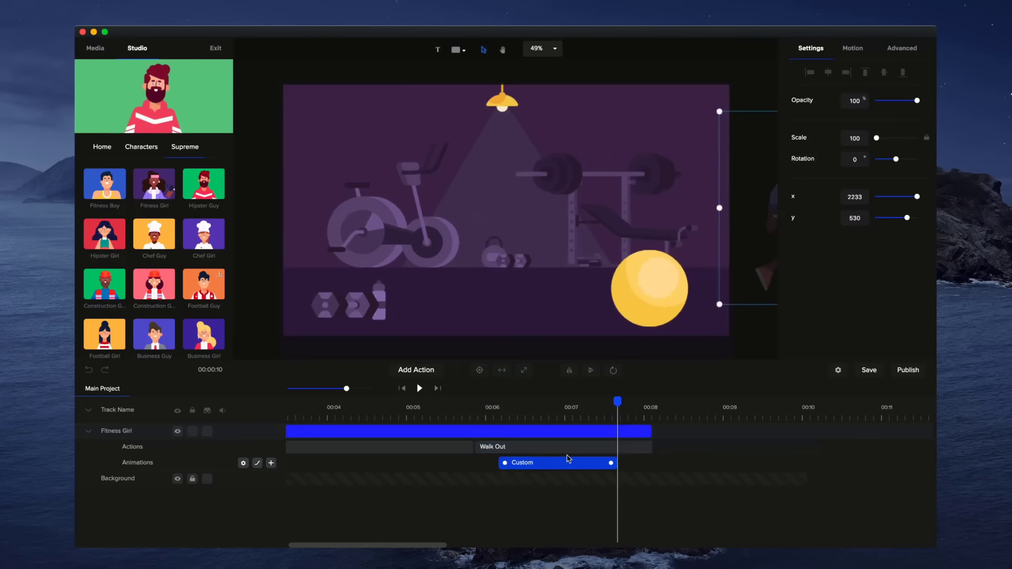
{"action": "left_click_drag", "start_coordinate": [620, 401], "coordinate": [493, 414]}
{"action": "right_click", "coordinate": [519, 466]}
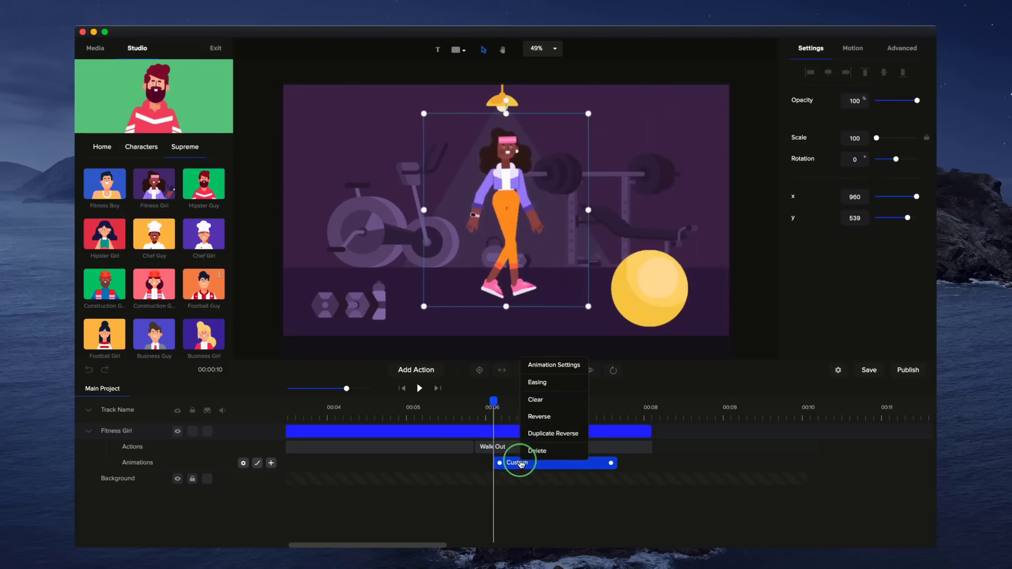
{"action": "left_click", "coordinate": [556, 391]}
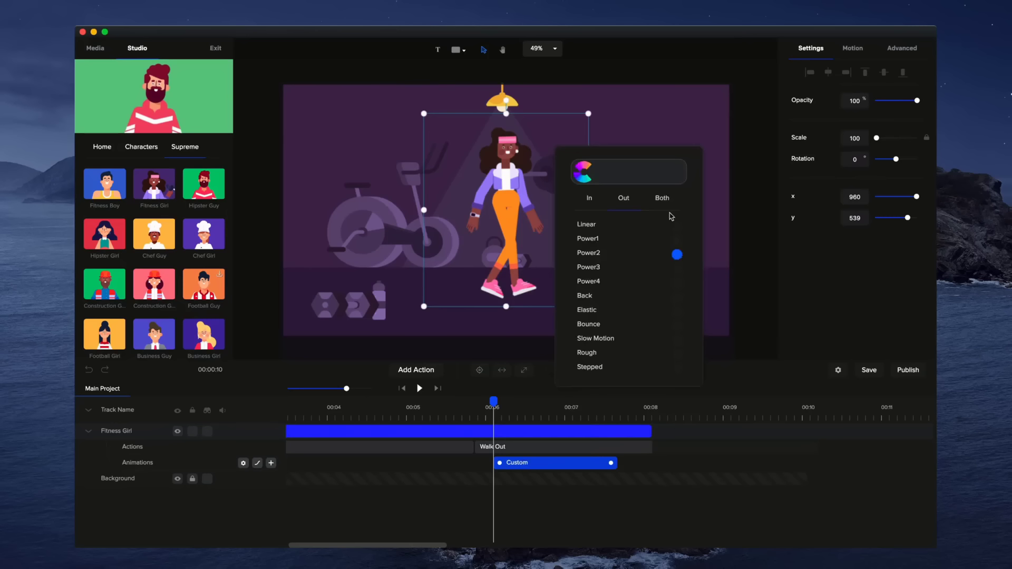
{"action": "left_click", "coordinate": [677, 226]}
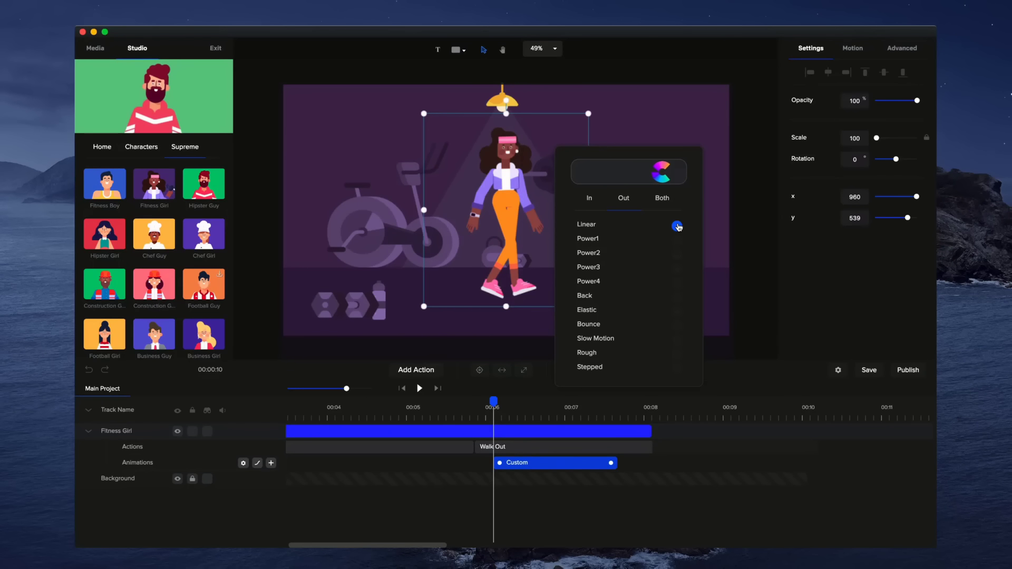
{"action": "left_click", "coordinate": [685, 466]}
{"action": "left_click", "coordinate": [419, 389]}
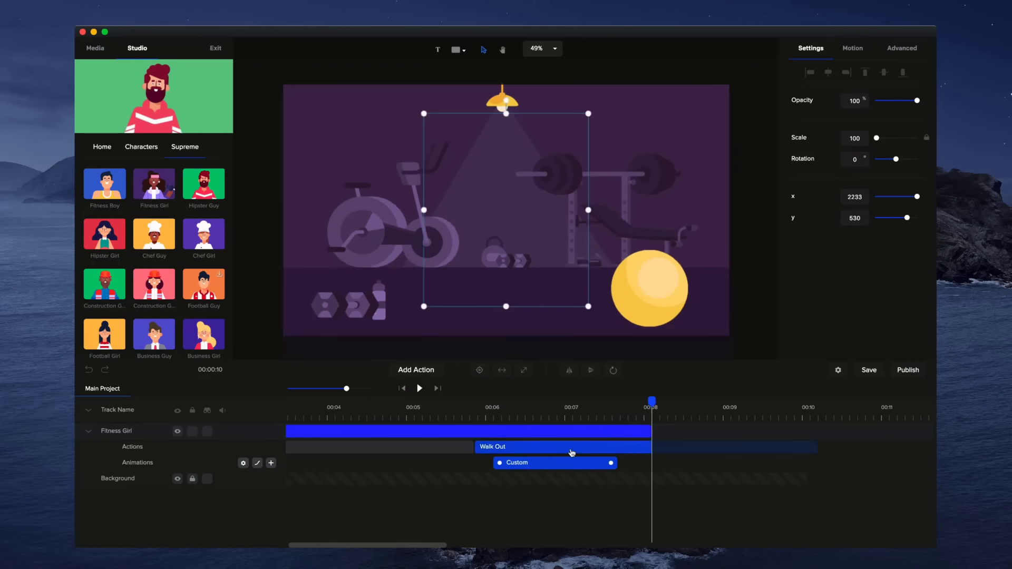
Scrub through the walk-out from about 6 seconds, collapse the Fitness Girl track and return to the start of the timeline
{"action": "left_click", "coordinate": [491, 406]}
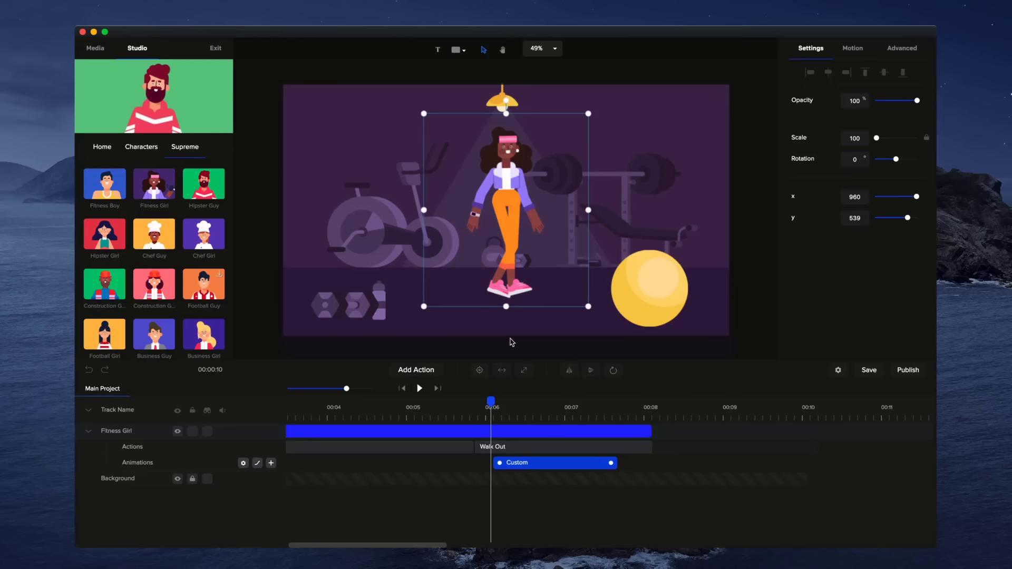
{"action": "left_click_drag", "start_coordinate": [491, 404], "coordinate": [624, 412]}
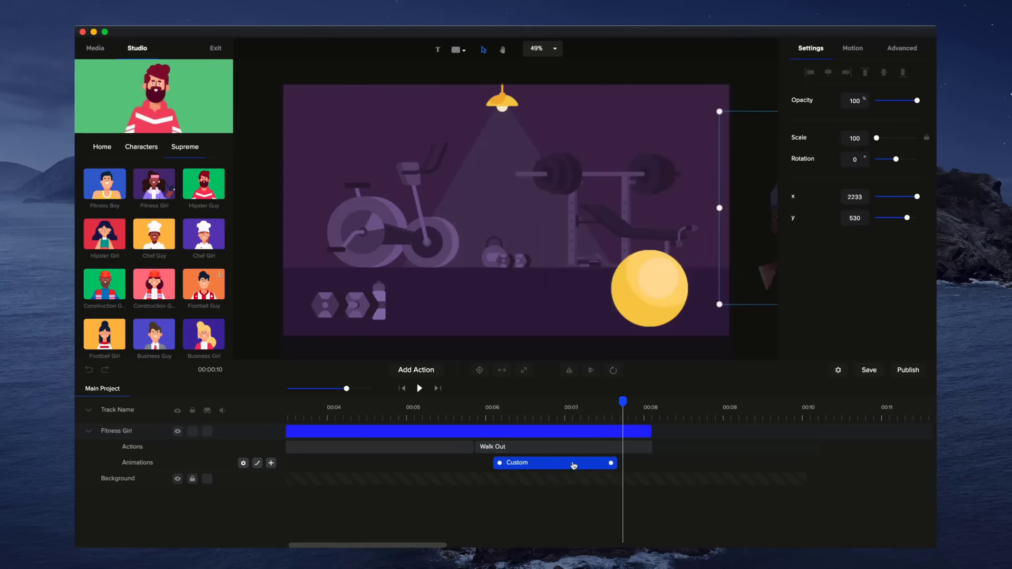
{"action": "left_click", "coordinate": [90, 431]}
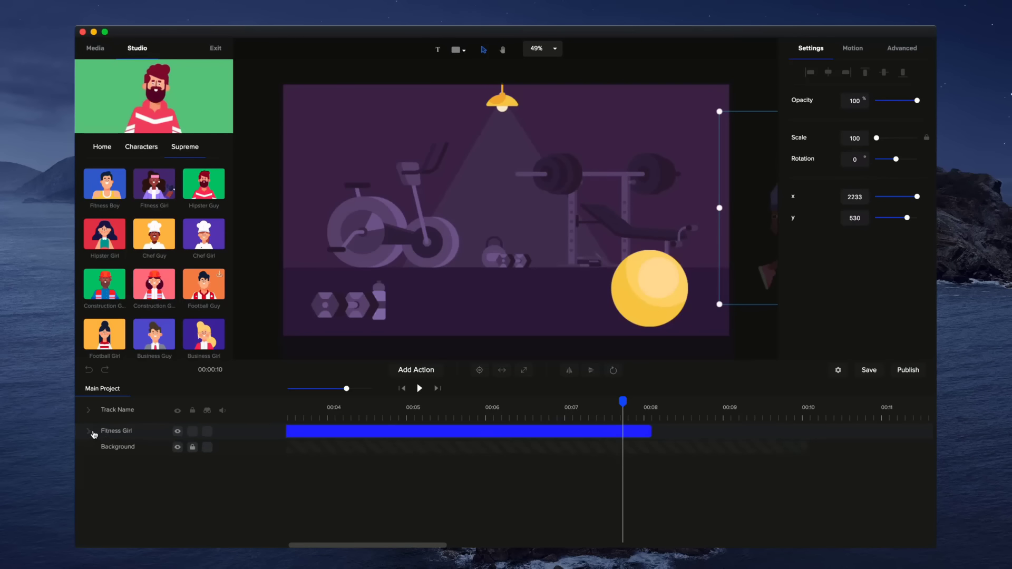
{"action": "left_click", "coordinate": [404, 389]}
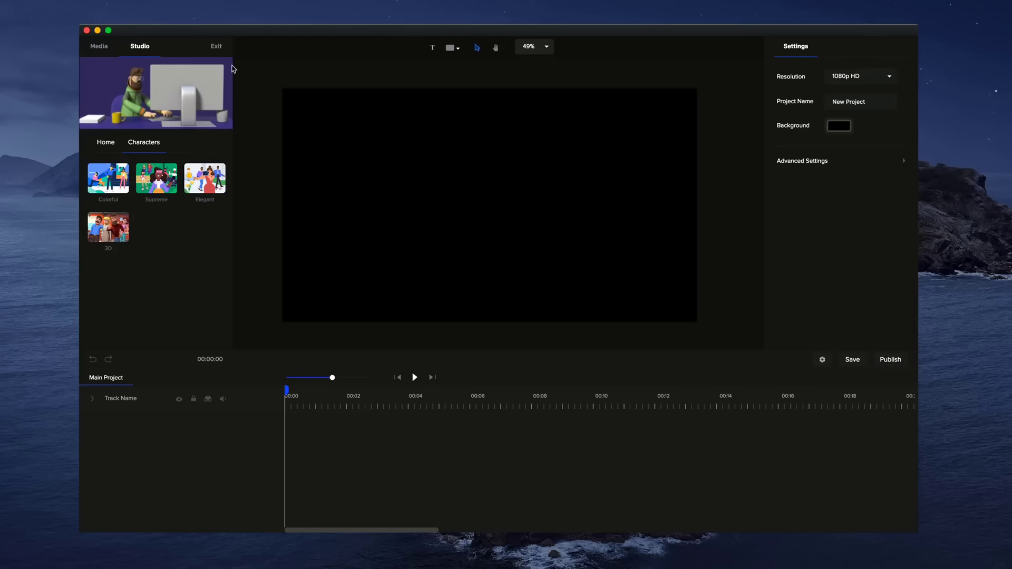
Add the Gym background from the Supreme backgrounds to the empty project and play its opening animation
{"action": "left_click", "coordinate": [99, 46]}
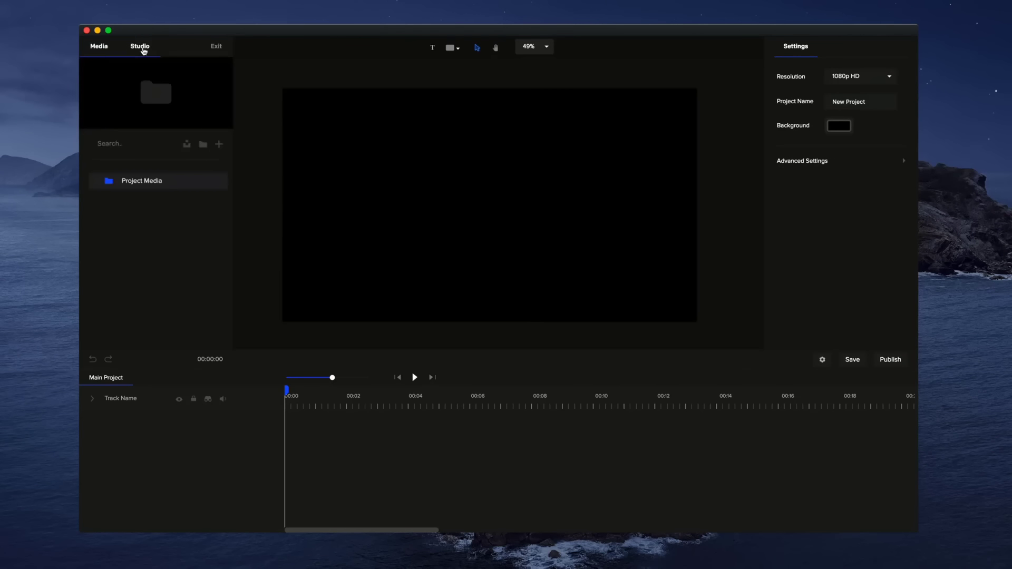
{"action": "left_click", "coordinate": [141, 48]}
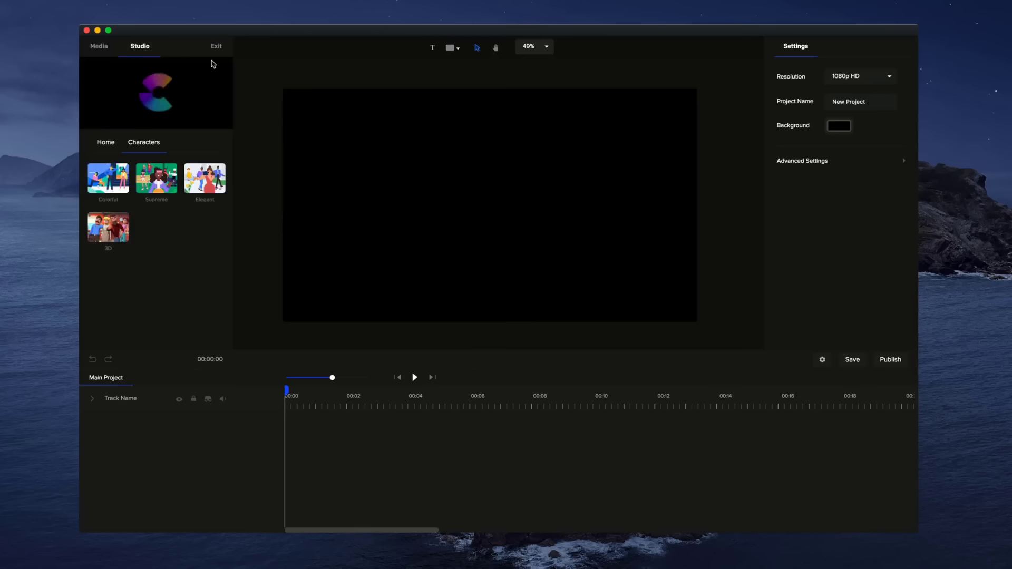
{"action": "left_click", "coordinate": [105, 142]}
{"action": "left_click", "coordinate": [153, 227]}
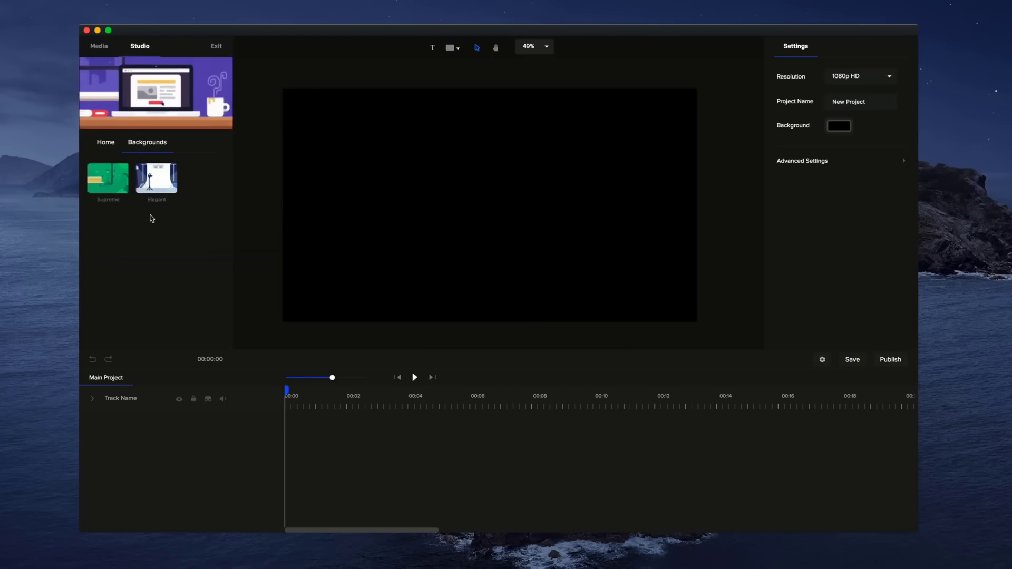
{"action": "left_click", "coordinate": [108, 178]}
{"action": "scroll", "coordinate": [174, 265], "scroll_direction": "down", "scroll_amount": 1}
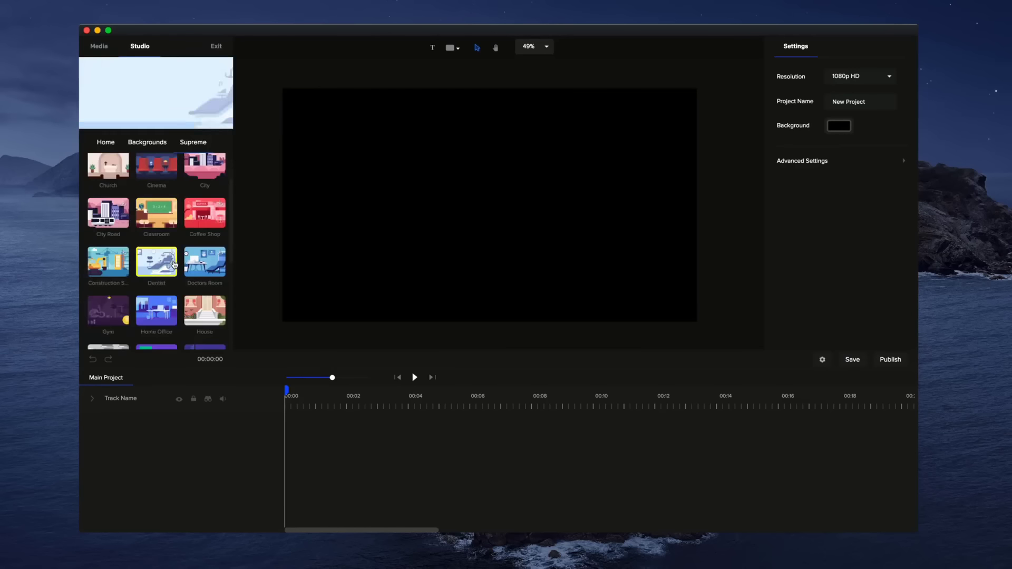
{"action": "scroll", "coordinate": [174, 265], "scroll_direction": "down", "scroll_amount": 1}
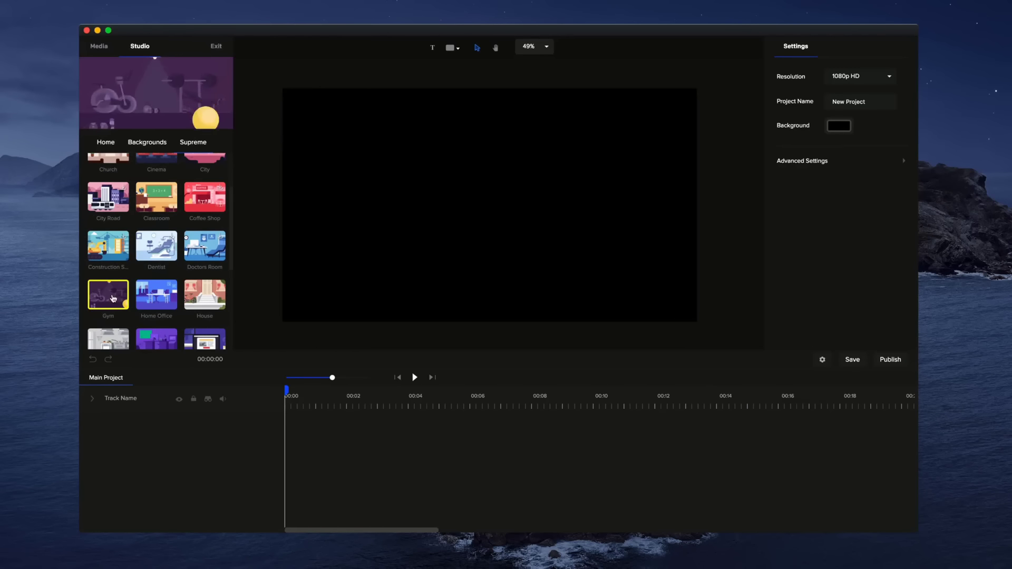
{"action": "left_click_drag", "start_coordinate": [113, 298], "coordinate": [396, 260]}
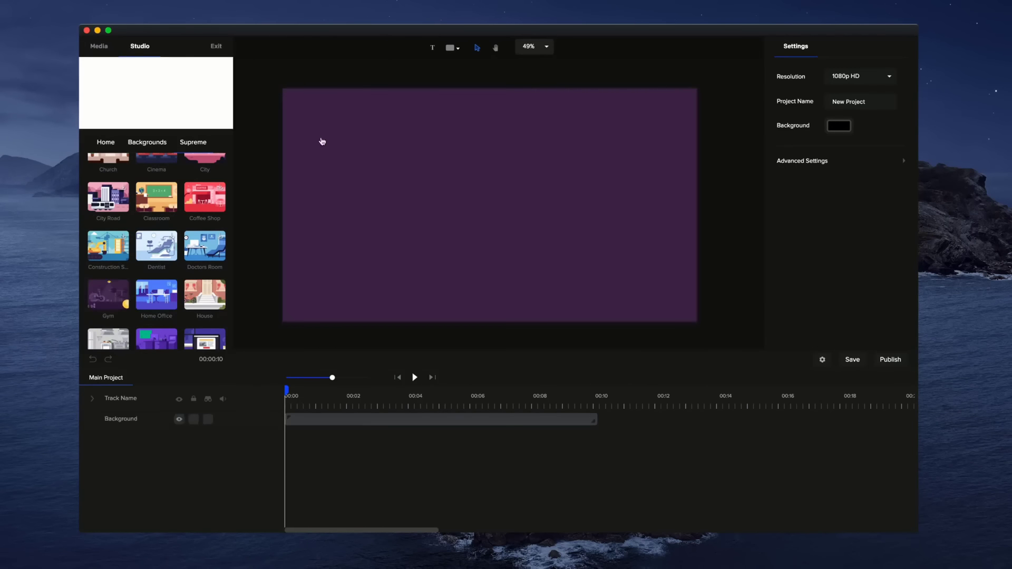
{"action": "left_click", "coordinate": [423, 379]}
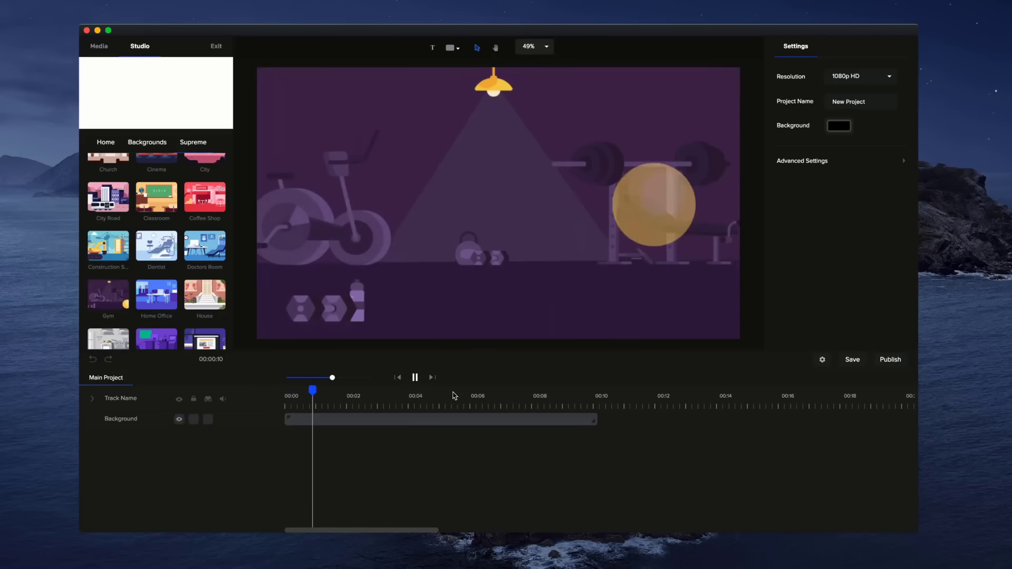
{"action": "left_click", "coordinate": [416, 378]}
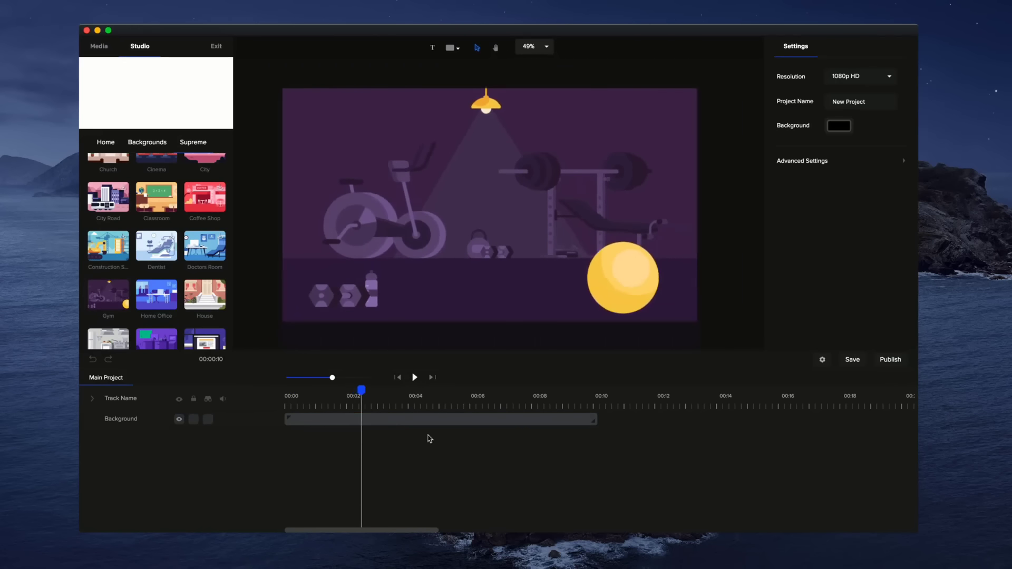
Open the Gym background group for editing and adjust the dumbbell to about scale 59 at x 266, y 948
{"action": "left_click", "coordinate": [353, 417]}
{"action": "double_click", "coordinate": [353, 417]}
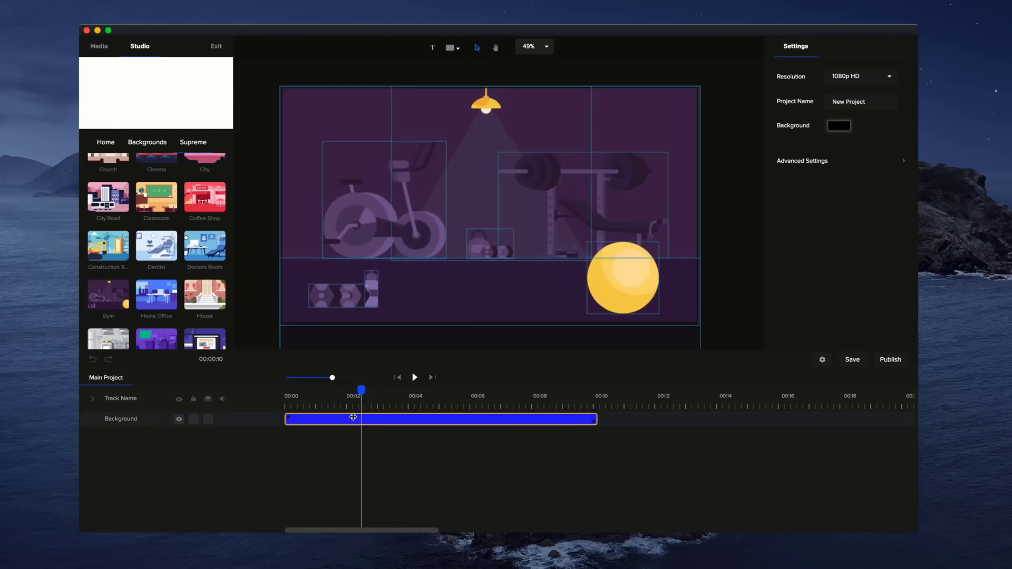
{"action": "mouse_move", "coordinate": [356, 389]}
{"action": "left_mouse_down"}
{"action": "mouse_move", "coordinate": [296, 390]}
{"action": "mouse_move", "coordinate": [342, 391]}
{"action": "left_mouse_up"}
{"action": "left_click", "coordinate": [339, 302]}
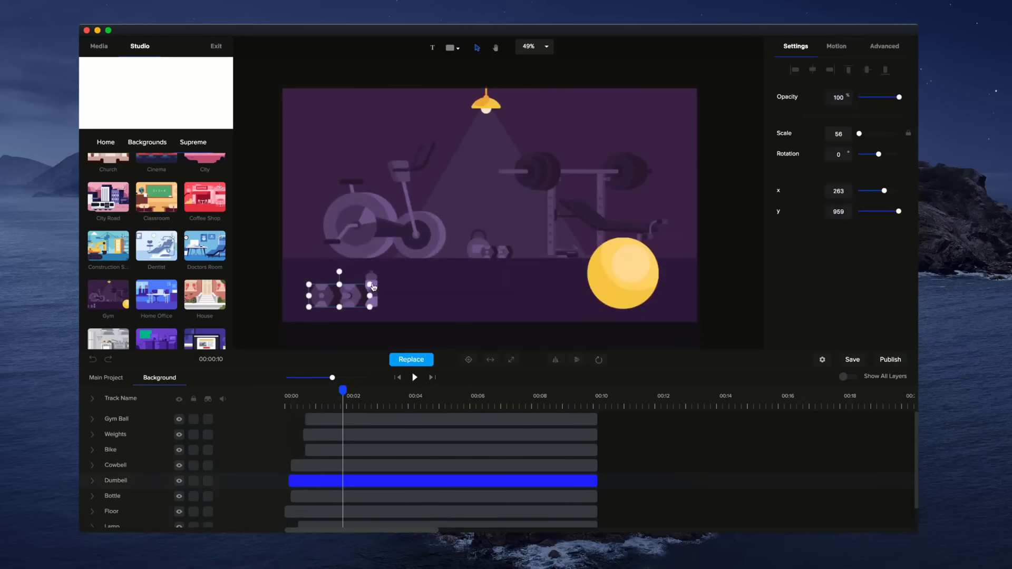
{"action": "left_click_drag", "start_coordinate": [342, 297], "coordinate": [345, 293]}
{"action": "mouse_move", "coordinate": [343, 390]}
{"action": "left_mouse_down"}
{"action": "mouse_move", "coordinate": [287, 395]}
{"action": "mouse_move", "coordinate": [356, 395]}
{"action": "left_mouse_up"}
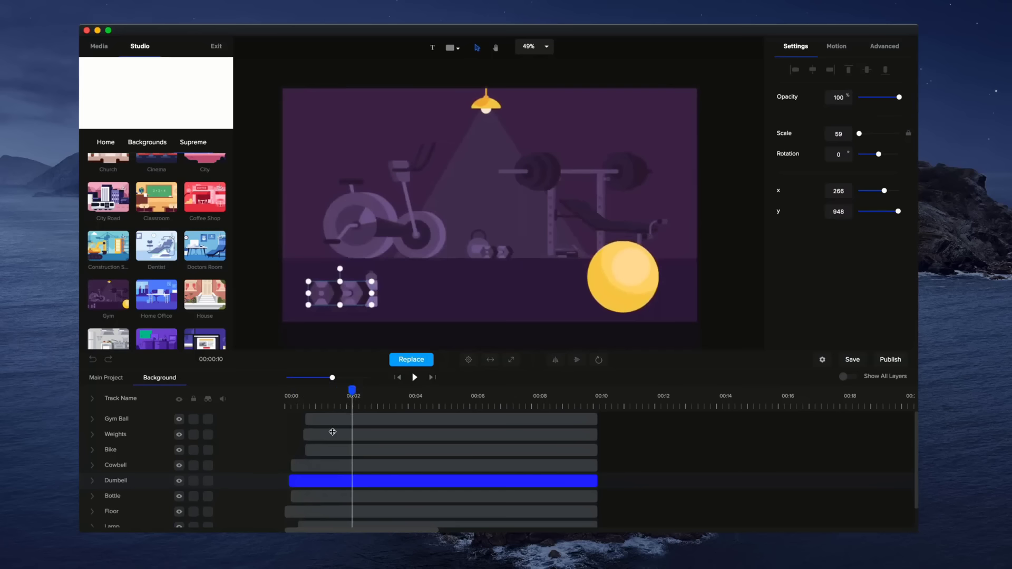
Examine the dumbbell's slide animation and the motion presets, scrub to the start and return to the main project
{"action": "left_click", "coordinate": [92, 481]}
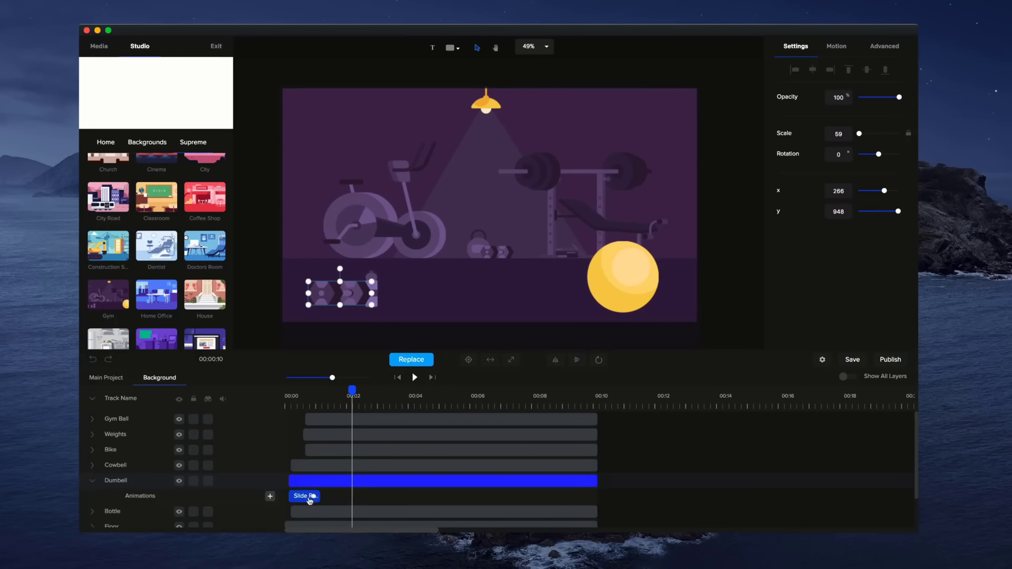
{"action": "left_click", "coordinate": [836, 46]}
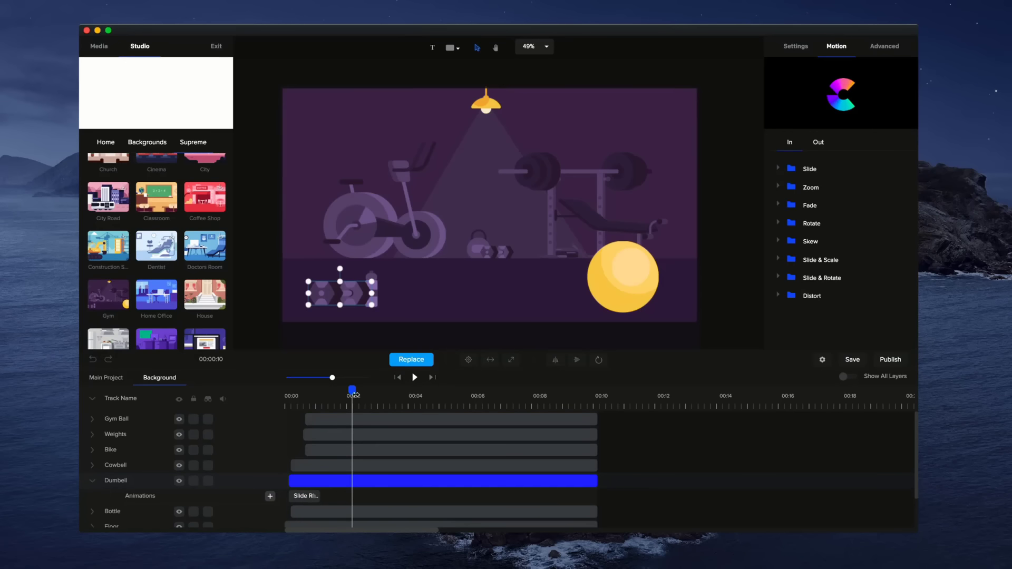
{"action": "left_click_drag", "start_coordinate": [348, 394], "coordinate": [266, 395]}
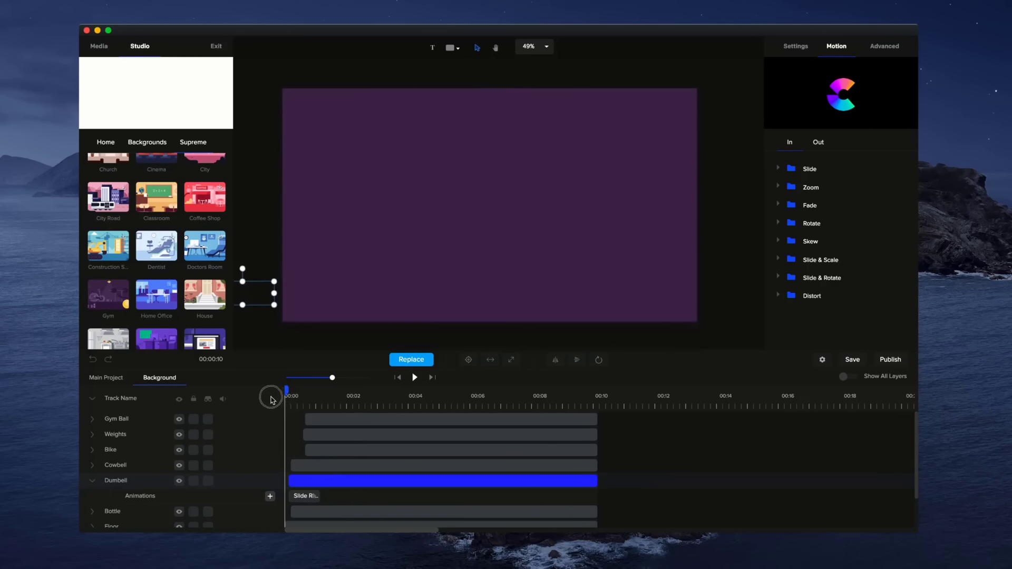
{"action": "left_click", "coordinate": [108, 377]}
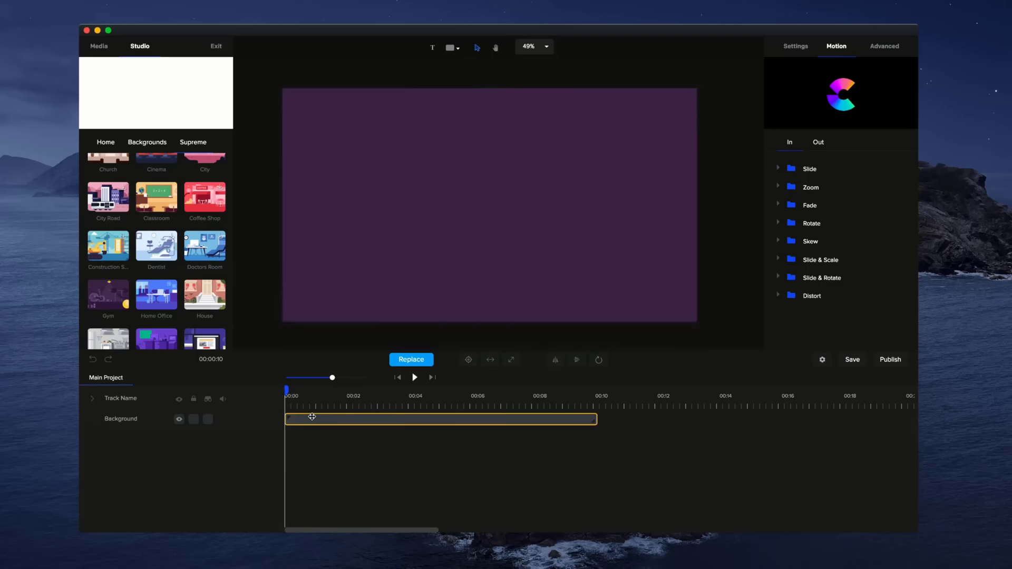
Lock the Background track with the gym scene shown at about 1.5 seconds, and try moving objects on the canvas
{"action": "left_click_drag", "start_coordinate": [286, 390], "coordinate": [333, 390]}
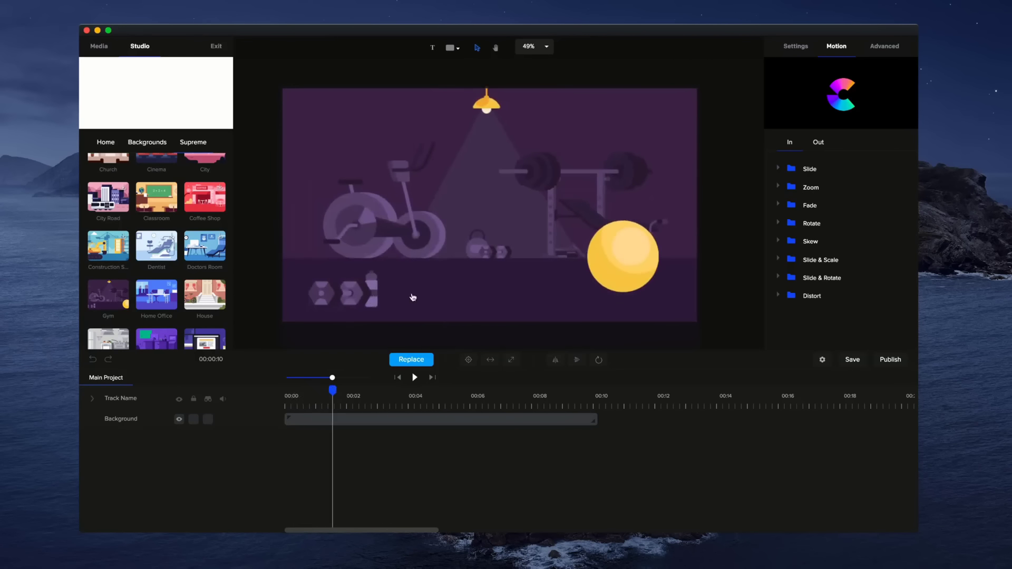
{"action": "left_click", "coordinate": [194, 420]}
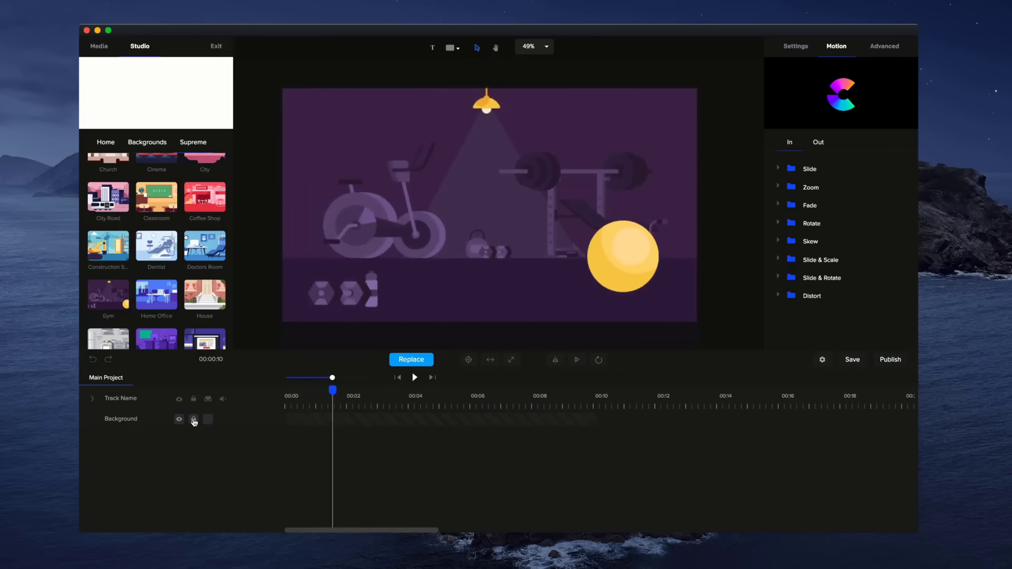
{"action": "left_click_drag", "start_coordinate": [345, 210], "coordinate": [532, 266]}
{"action": "left_click", "coordinate": [532, 236]}
{"action": "left_click_drag", "start_coordinate": [381, 268], "coordinate": [442, 255]}
Add the Fitness Girl from the Supreme characters to the gym scene
{"action": "left_click", "coordinate": [106, 142]}
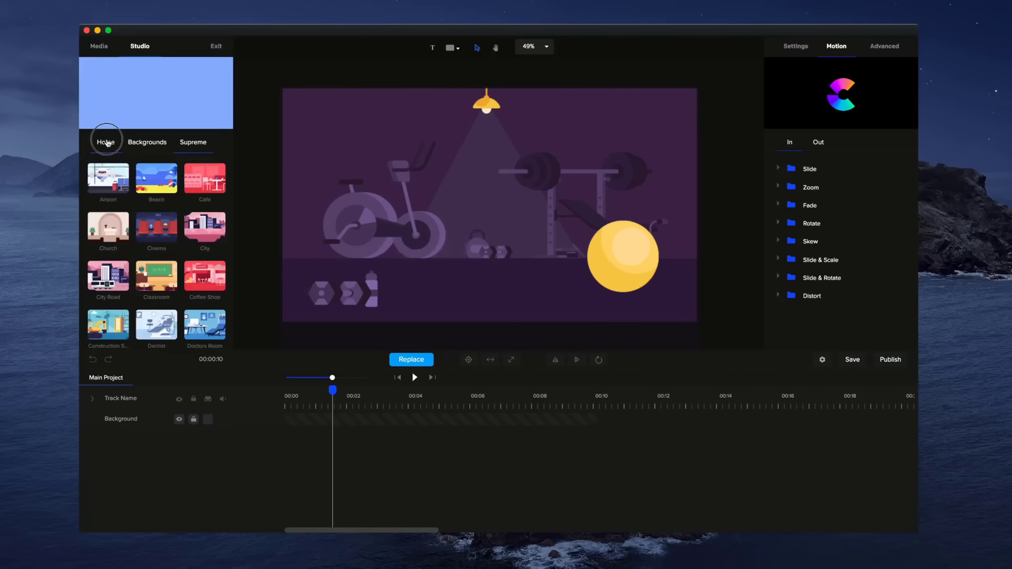
{"action": "left_click", "coordinate": [149, 189]}
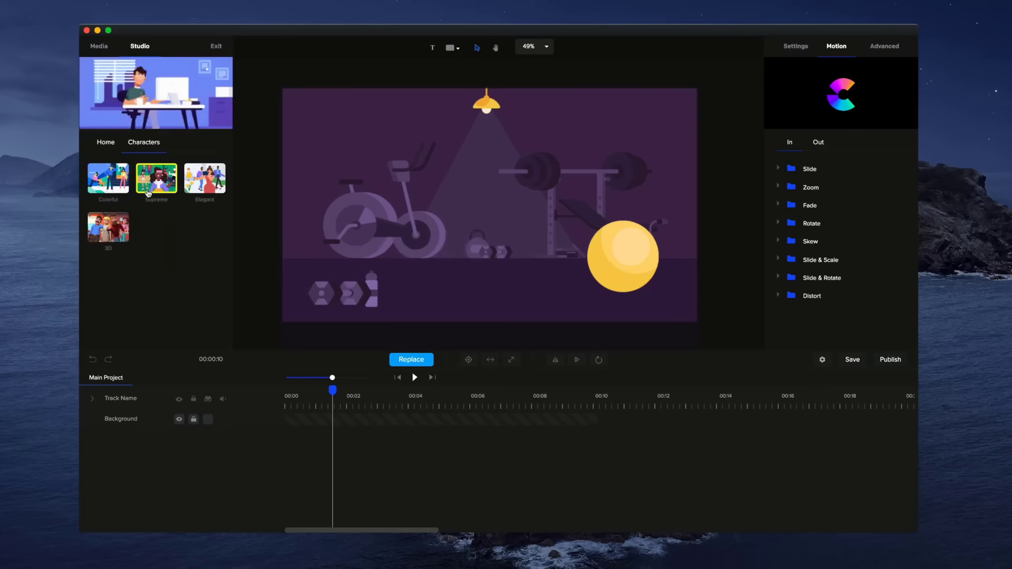
{"action": "left_click", "coordinate": [153, 191]}
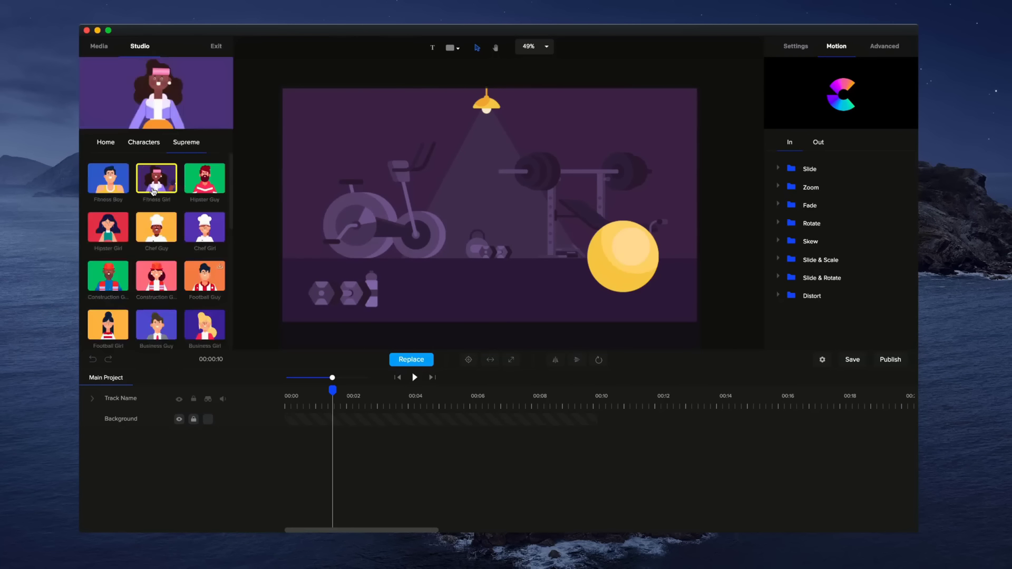
{"action": "left_click_drag", "start_coordinate": [153, 190], "coordinate": [465, 283]}
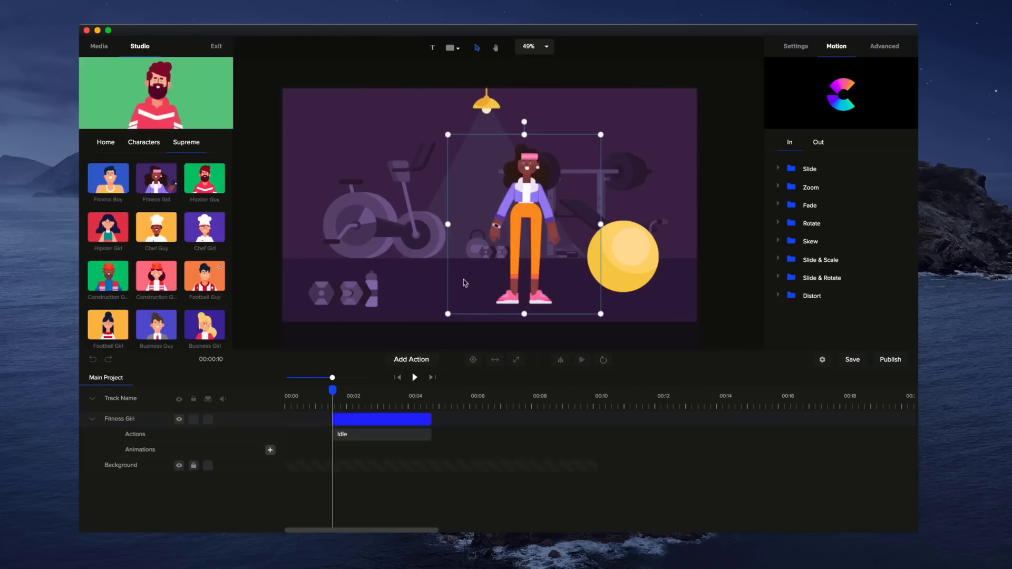
Position the Fitness Girl just left of the canvas centre beneath the lamp and enlarge her slightly
{"action": "left_click_drag", "start_coordinate": [515, 248], "coordinate": [416, 226]}
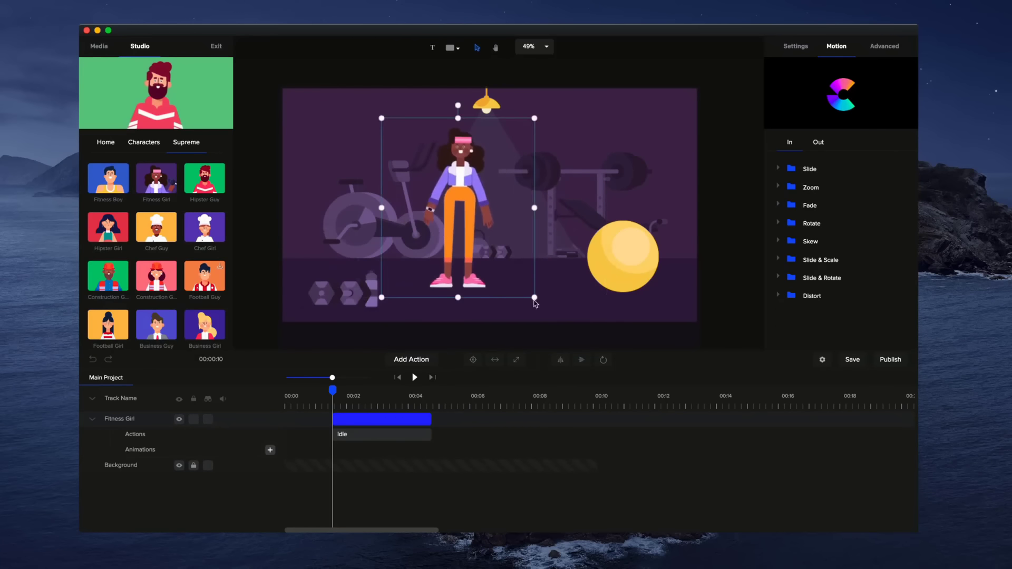
{"action": "mouse_move", "coordinate": [533, 291]}
{"action": "left_mouse_down"}
{"action": "mouse_move", "coordinate": [527, 280]}
{"action": "mouse_move", "coordinate": [551, 301]}
{"action": "mouse_move", "coordinate": [539, 302]}
{"action": "left_mouse_up"}
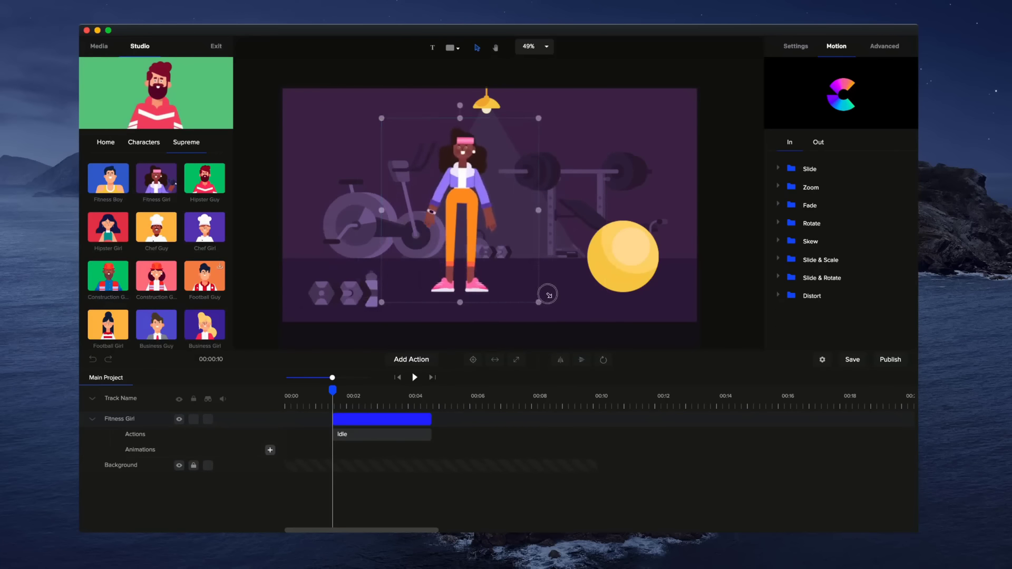
{"action": "left_click_drag", "start_coordinate": [475, 239], "coordinate": [480, 242]}
Shift the Fitness Girl's clip to begin at 00:00 and bring the playhead back to the start
{"action": "left_click", "coordinate": [390, 420]}
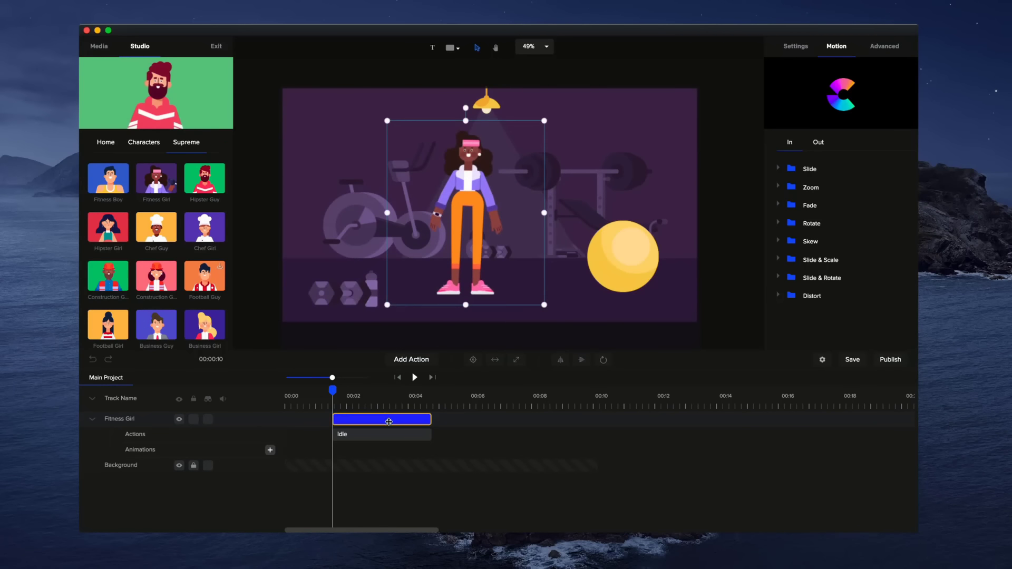
{"action": "left_click_drag", "start_coordinate": [399, 421], "coordinate": [351, 425]}
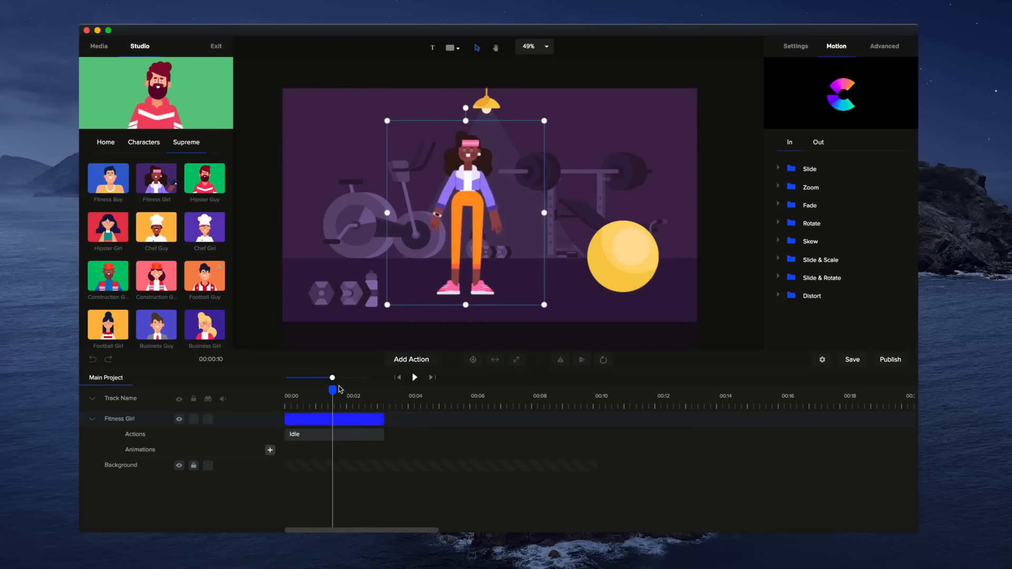
{"action": "left_click_drag", "start_coordinate": [332, 390], "coordinate": [280, 398]}
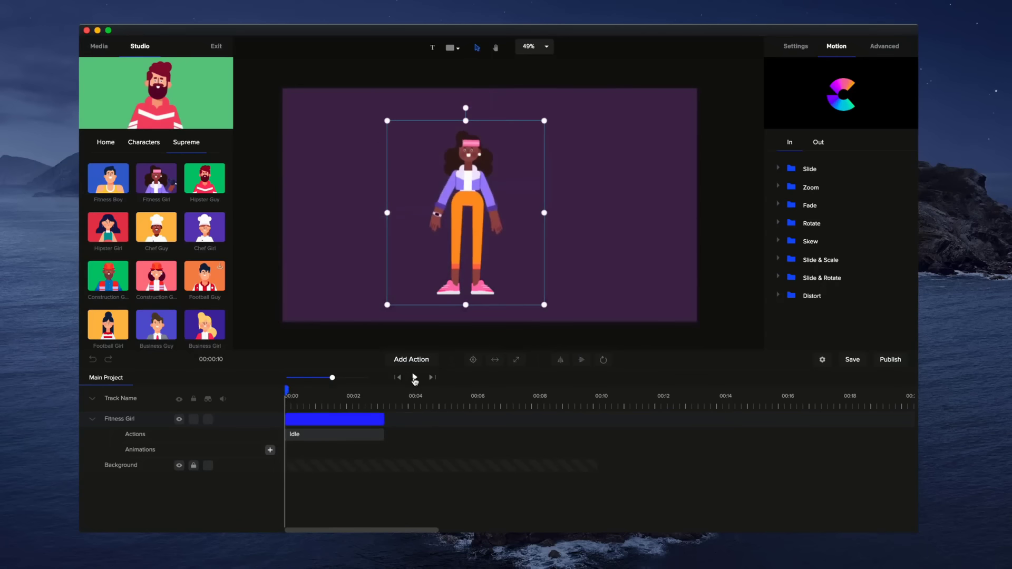
Play the Fitness Girl's idle motion in the gym scene and reopen the Supreme character collection
{"action": "left_click", "coordinate": [414, 378]}
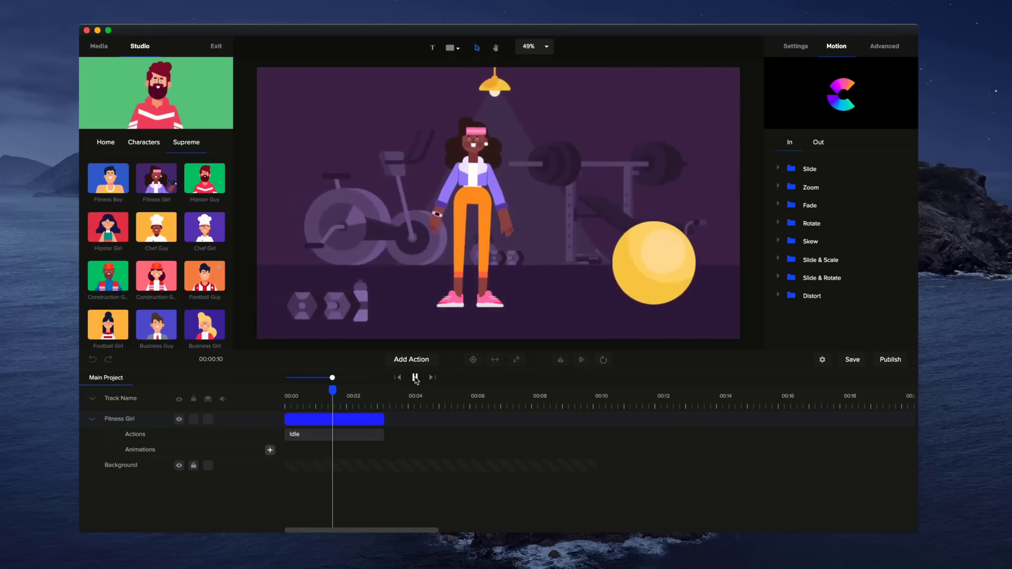
{"action": "left_click", "coordinate": [415, 378]}
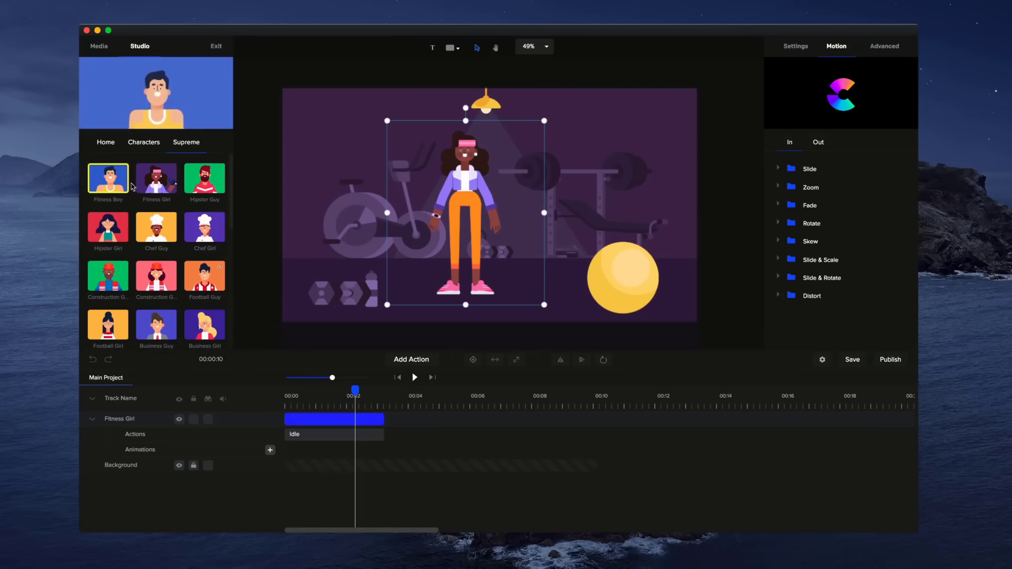
{"action": "left_click", "coordinate": [144, 142]}
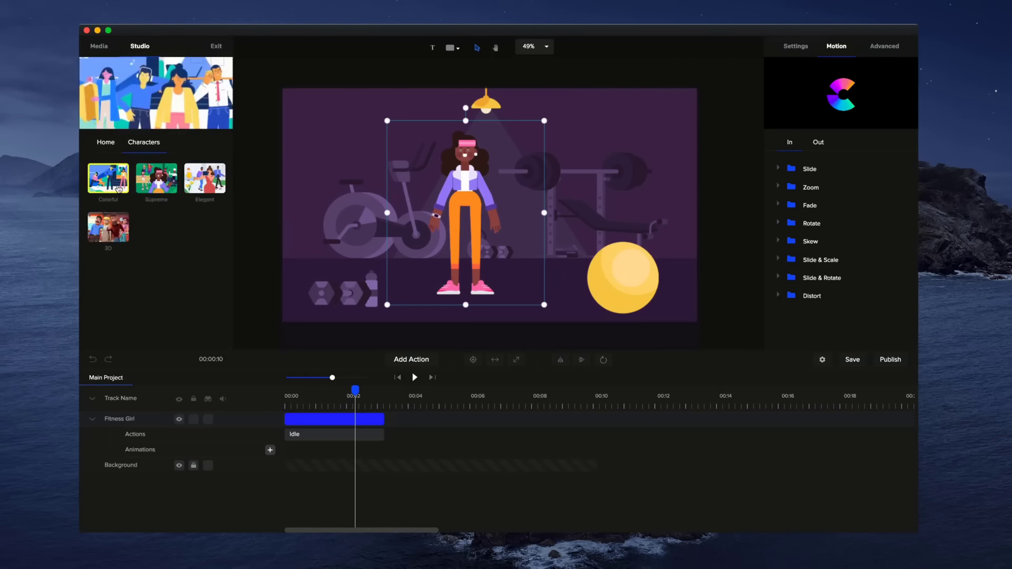
{"action": "left_click", "coordinate": [158, 179]}
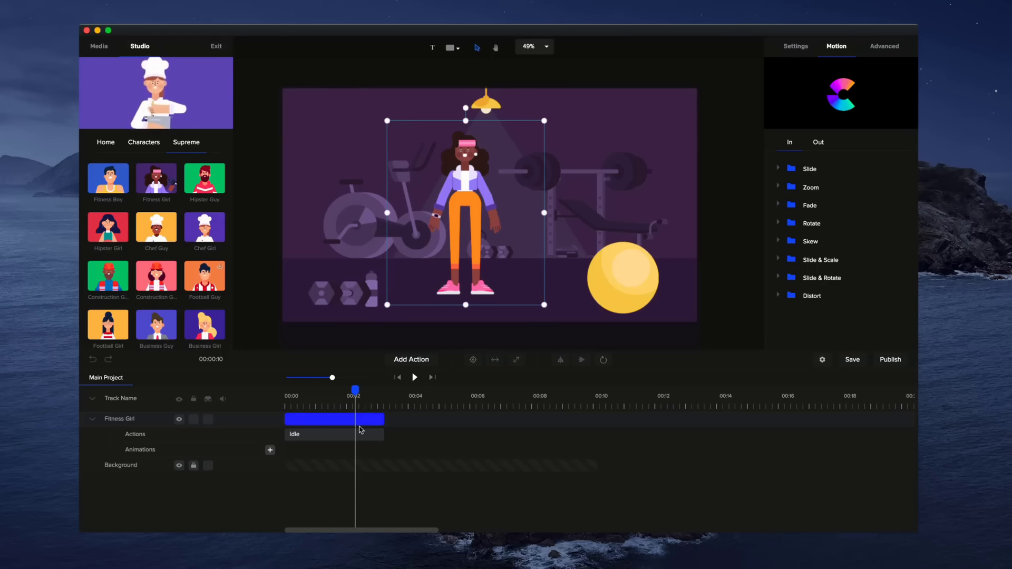
Return the playhead to 00:00 and change the Fitness Girl's action from Idle to Wave
{"action": "left_click", "coordinate": [380, 434]}
{"action": "left_click_drag", "start_coordinate": [355, 389], "coordinate": [282, 390]}
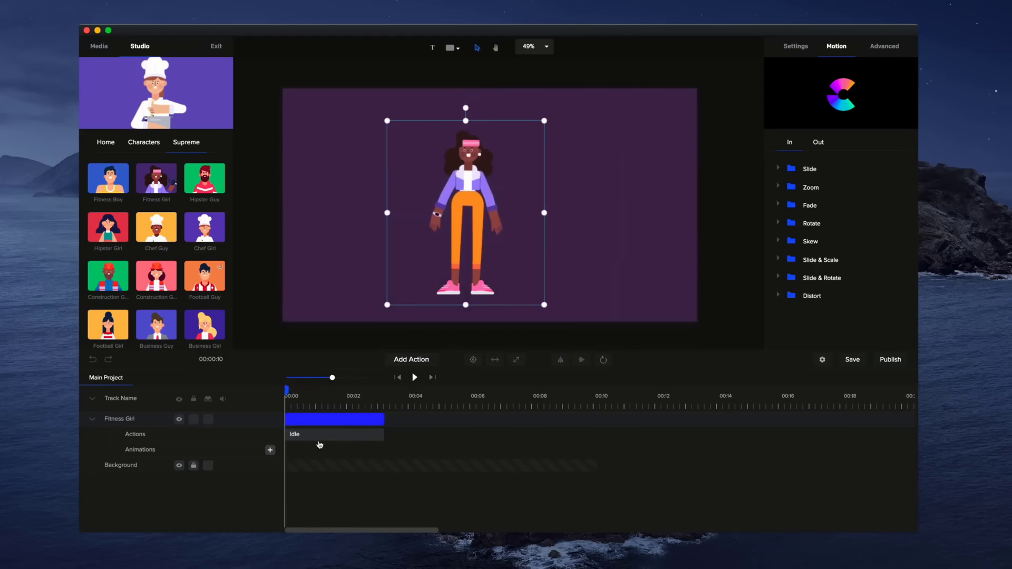
{"action": "left_click", "coordinate": [92, 419]}
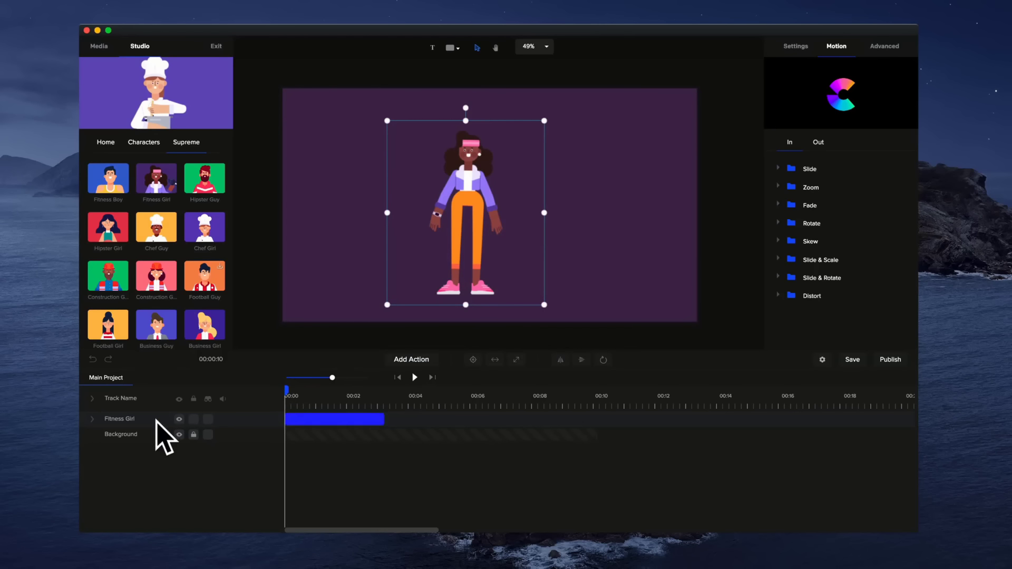
{"action": "left_click", "coordinate": [93, 419]}
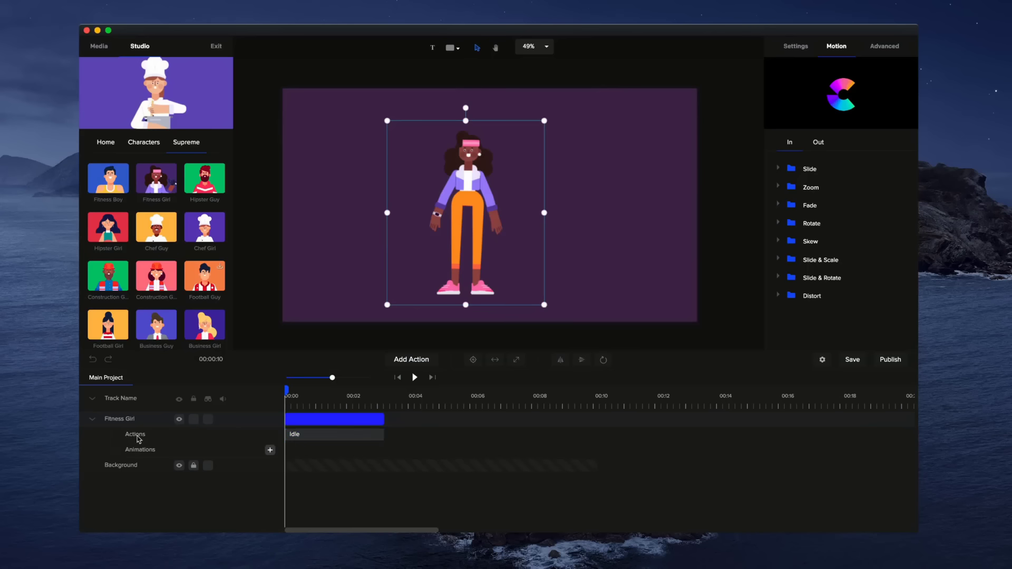
{"action": "left_click", "coordinate": [337, 438]}
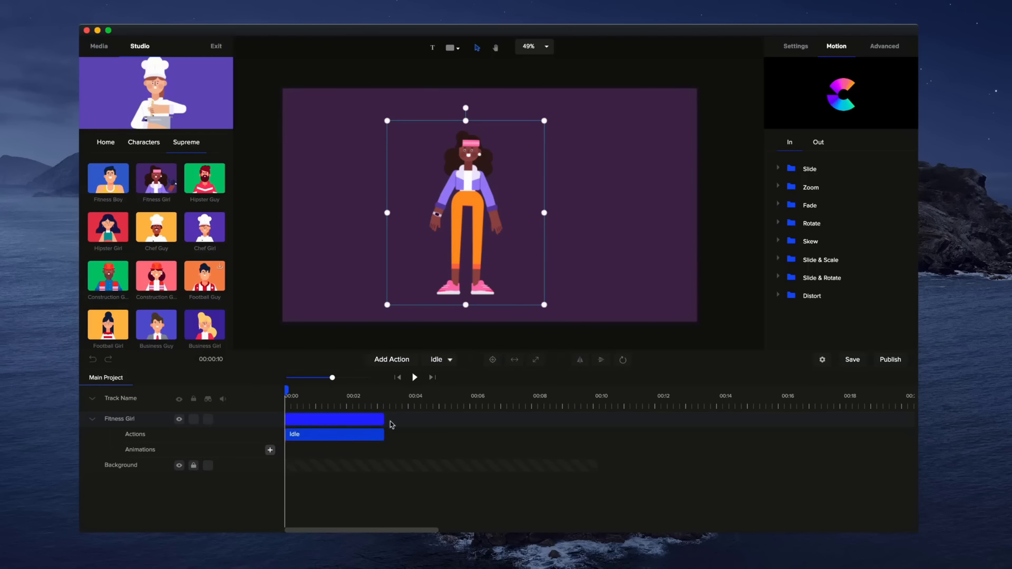
{"action": "left_click", "coordinate": [451, 361]}
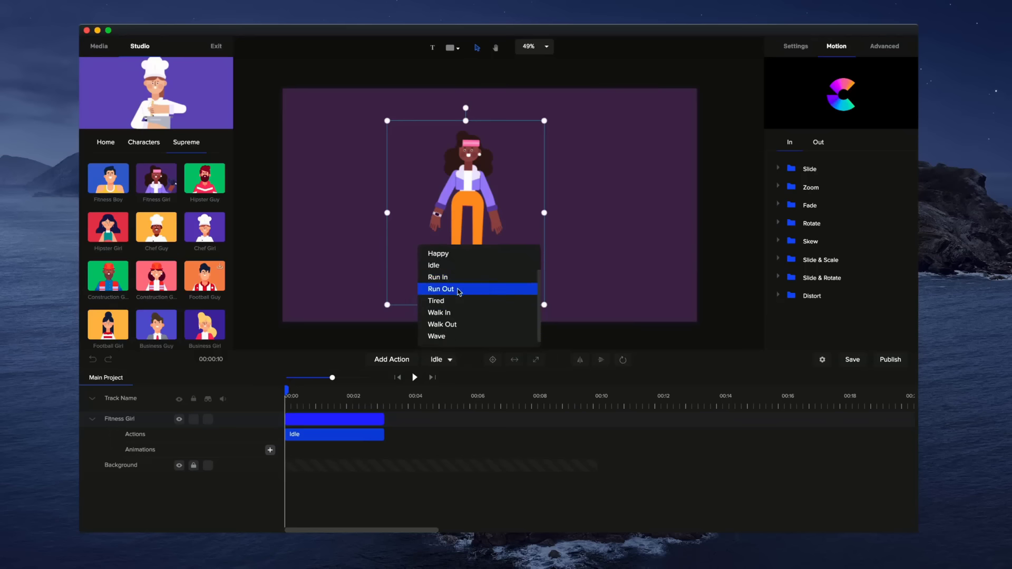
{"action": "scroll", "coordinate": [466, 337], "scroll_direction": "down", "scroll_amount": 1}
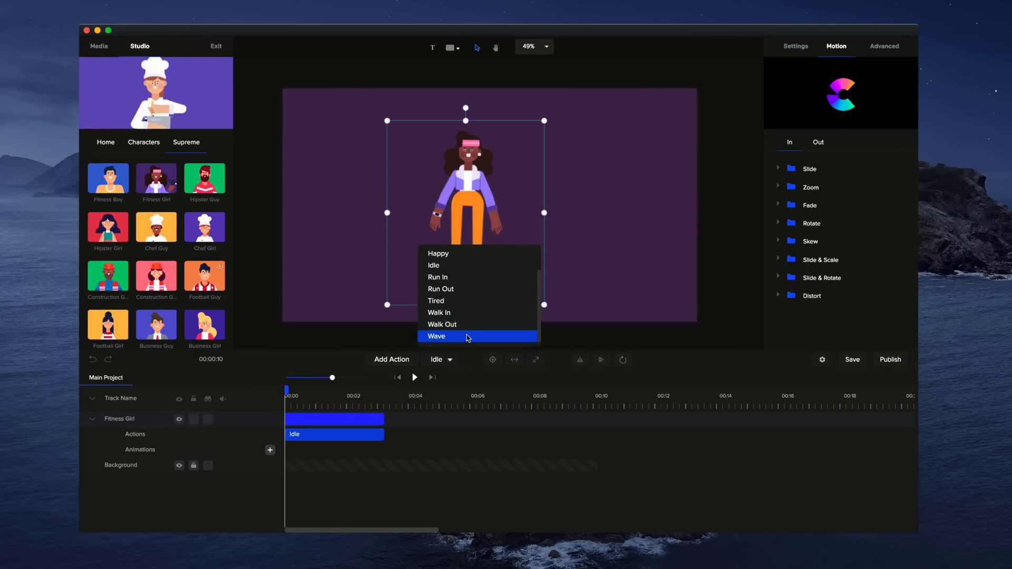
{"action": "left_click", "coordinate": [466, 336]}
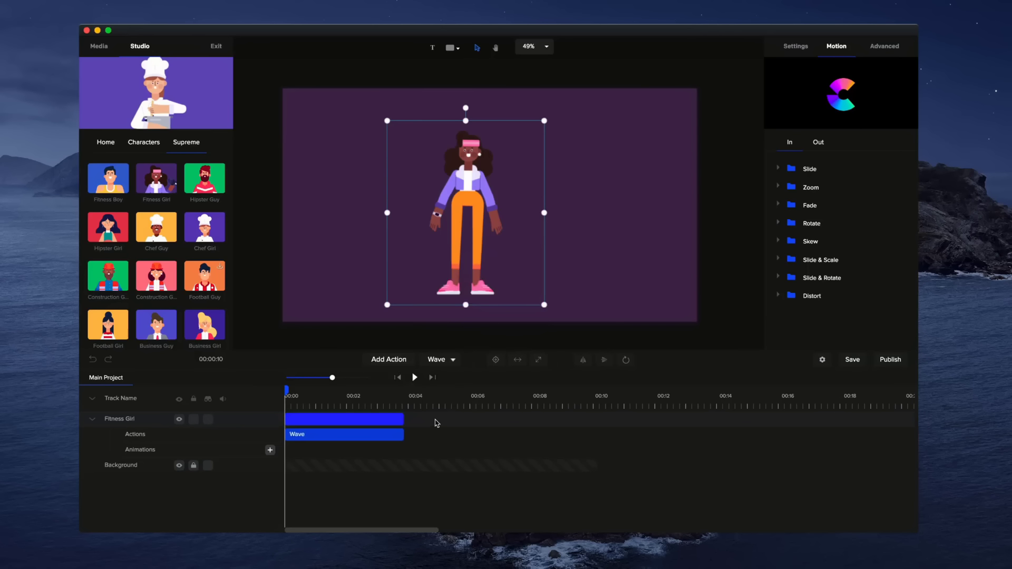
Add a Dumbells action after the Fitness Girl's Wave action and play through the two actions
{"action": "left_click", "coordinate": [393, 363]}
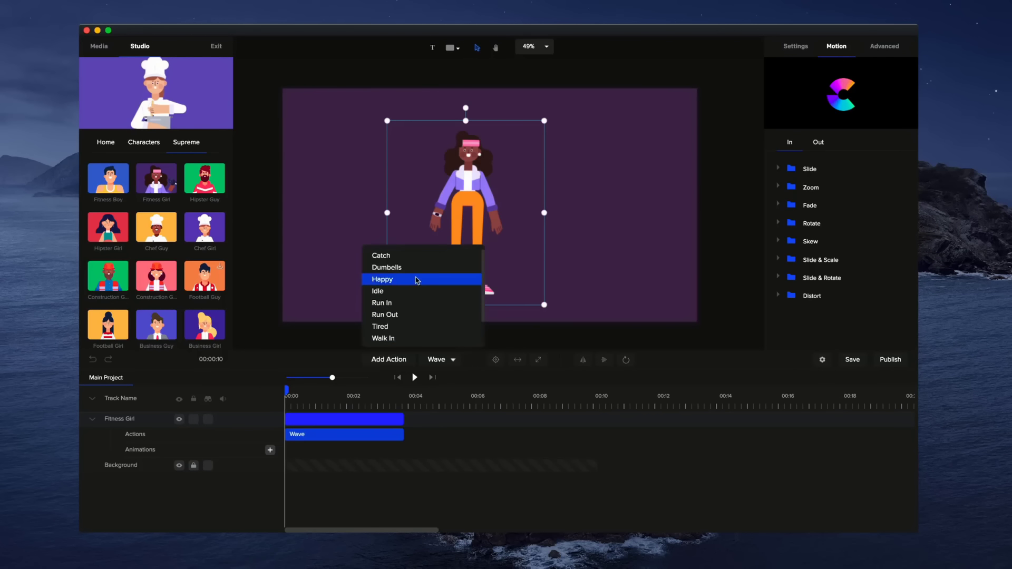
{"action": "left_click", "coordinate": [410, 267]}
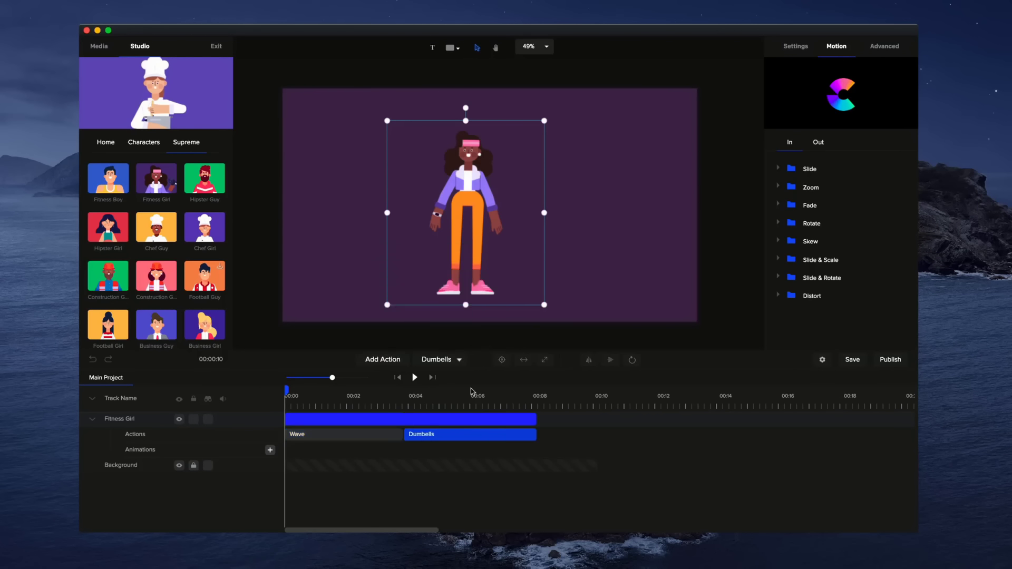
{"action": "left_click", "coordinate": [414, 377]}
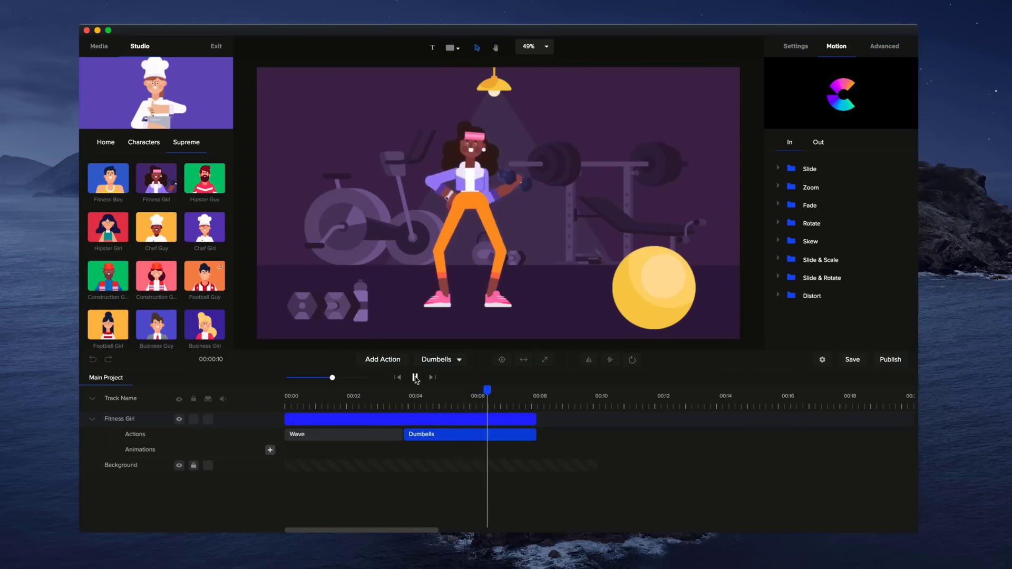
{"action": "left_click", "coordinate": [415, 378]}
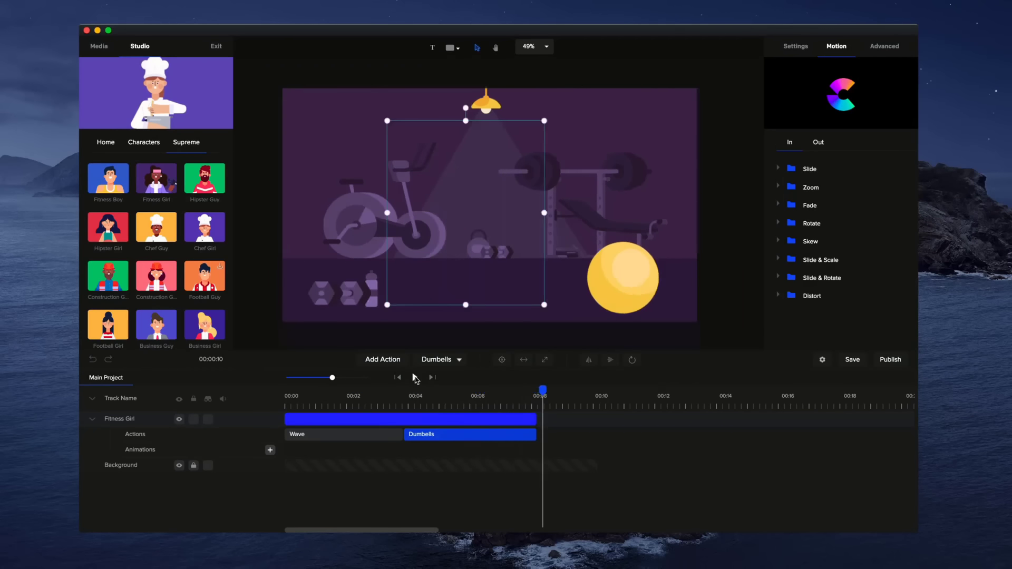
{"action": "left_click_drag", "start_coordinate": [545, 390], "coordinate": [351, 391]}
Try flipping the waving Fitness Girl horizontally and restore her original orientation
{"action": "left_click", "coordinate": [94, 420]}
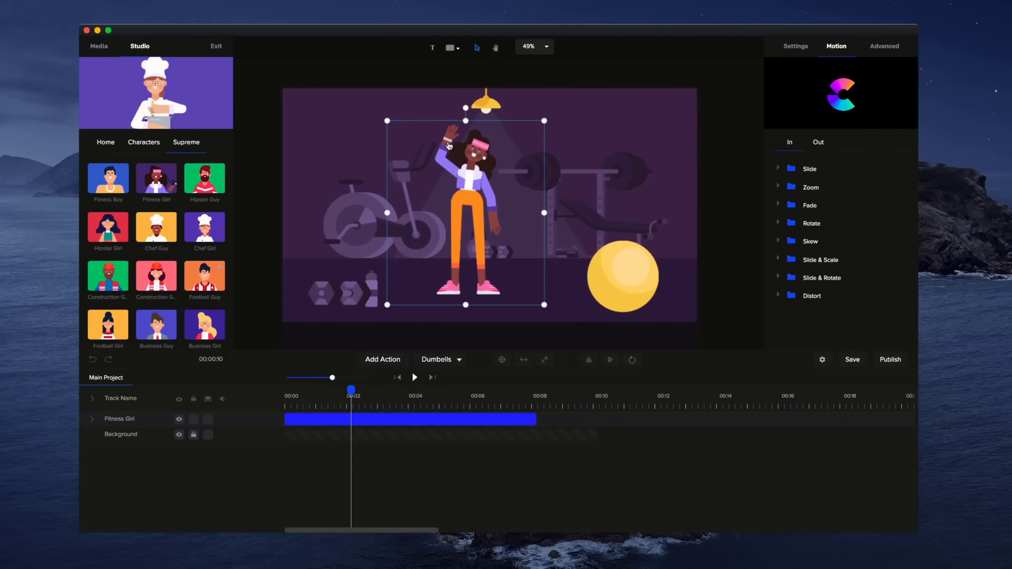
{"action": "left_click", "coordinate": [590, 360]}
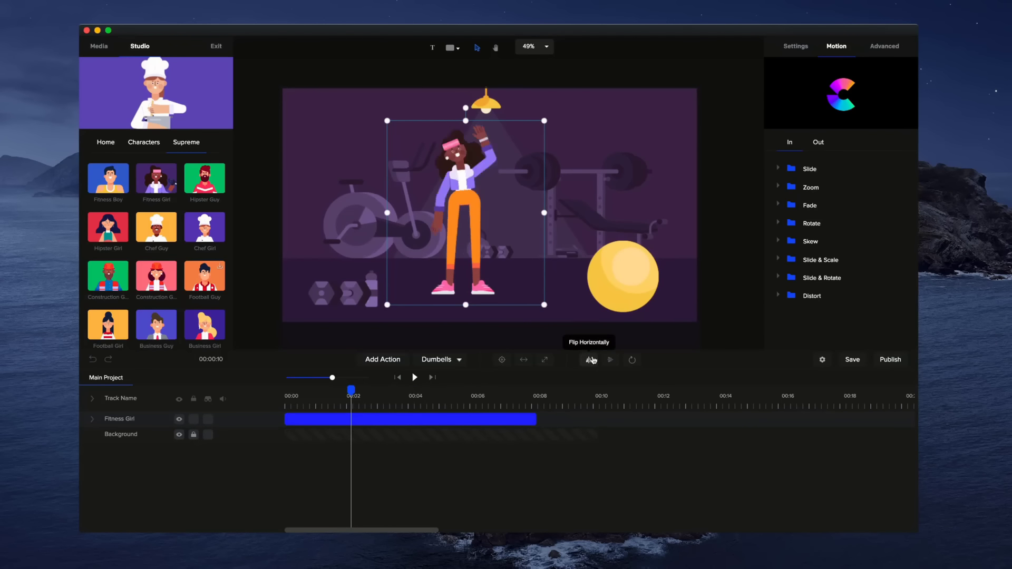
{"action": "mouse_move", "coordinate": [350, 390]}
{"action": "left_mouse_down"}
{"action": "mouse_move", "coordinate": [294, 391]}
{"action": "mouse_move", "coordinate": [393, 393]}
{"action": "mouse_move", "coordinate": [448, 410]}
{"action": "mouse_move", "coordinate": [332, 393]}
{"action": "left_mouse_up"}
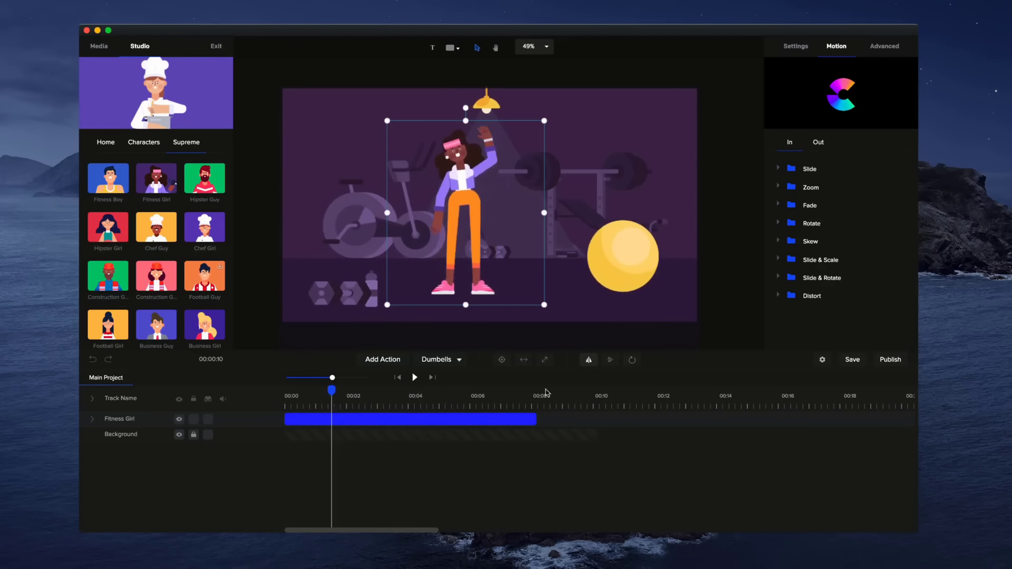
{"action": "left_click", "coordinate": [589, 361]}
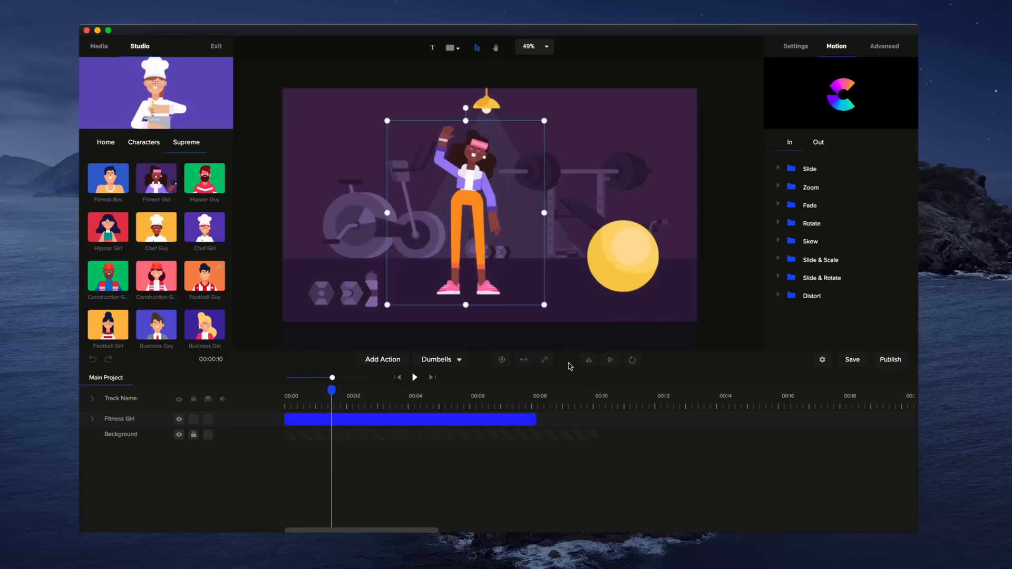
{"action": "left_click", "coordinate": [531, 418]}
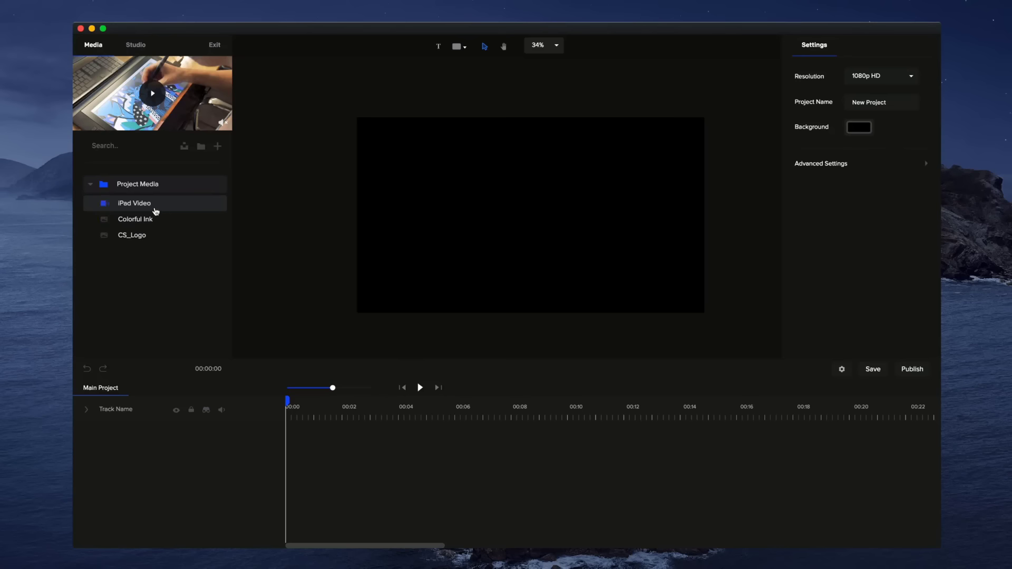
Add CS_Logo from the project media to the centre of the empty canvas and rename its track to LOGO
{"action": "left_click_drag", "start_coordinate": [158, 235], "coordinate": [488, 229]}
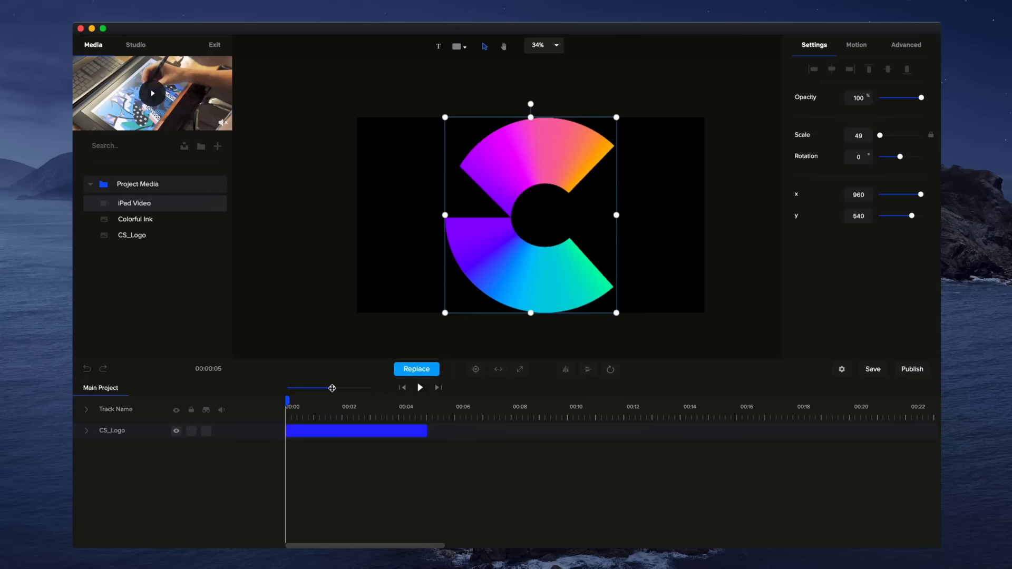
{"action": "left_click_drag", "start_coordinate": [333, 388], "coordinate": [269, 402]}
{"action": "left_click", "coordinate": [528, 412]}
{"action": "mouse_move", "coordinate": [333, 388]}
{"action": "left_mouse_down"}
{"action": "mouse_move", "coordinate": [361, 387]}
{"action": "mouse_move", "coordinate": [343, 389]}
{"action": "left_mouse_up"}
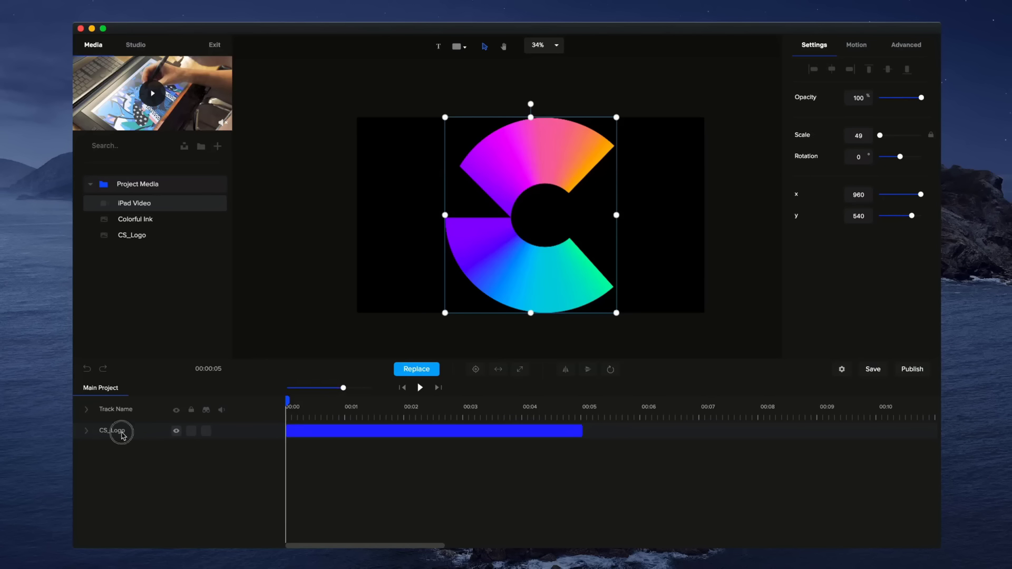
{"action": "double_click", "coordinate": [121, 432]}
{"action": "type", "text": "LOGO"}
Lock the LOGO track, try selecting the logo on the canvas, and unlock the track
{"action": "left_click", "coordinate": [178, 431]}
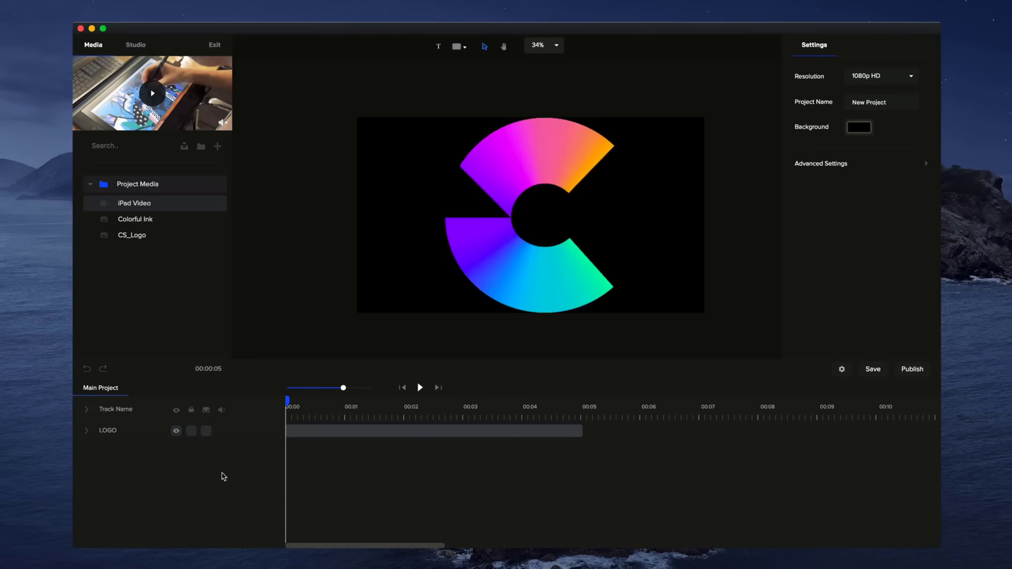
{"action": "left_click", "coordinate": [191, 432]}
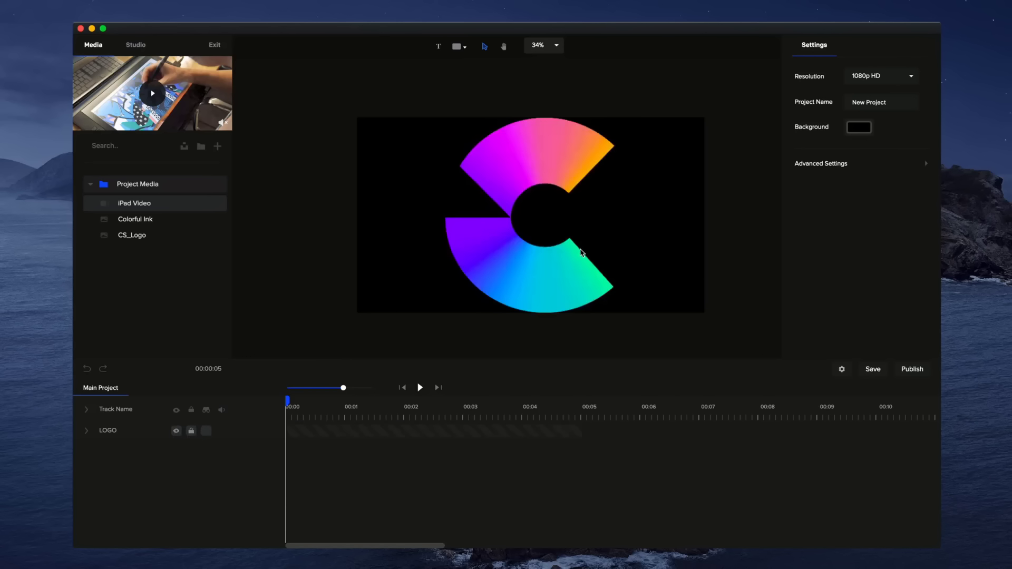
{"action": "left_click", "coordinate": [662, 262]}
{"action": "left_click", "coordinate": [525, 273]}
{"action": "left_click", "coordinate": [532, 287]}
{"action": "left_click", "coordinate": [514, 242]}
{"action": "left_click", "coordinate": [193, 432]}
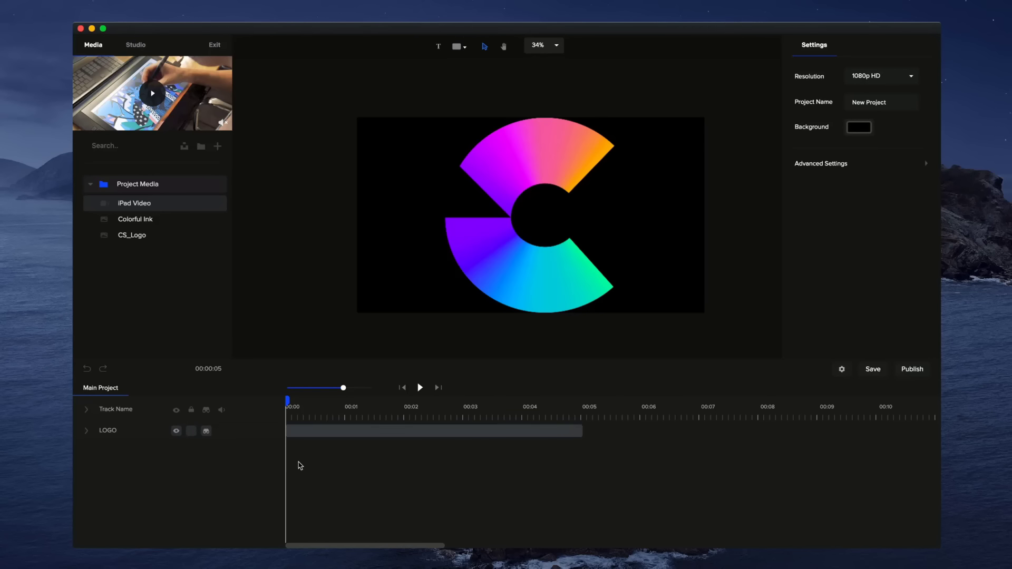
Add a text object, circle, triangle, arc, line-pattern shape and arrow over the logo
{"action": "left_click", "coordinate": [438, 49]}
{"action": "left_click", "coordinate": [458, 47]}
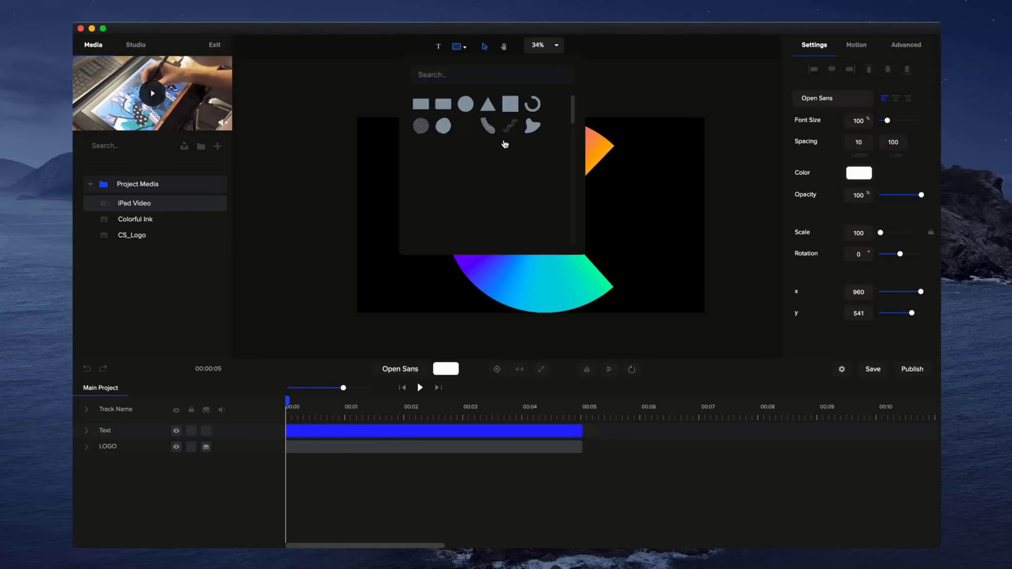
{"action": "left_click", "coordinate": [466, 104]}
{"action": "left_click", "coordinate": [533, 105]}
{"action": "left_click", "coordinate": [552, 131]}
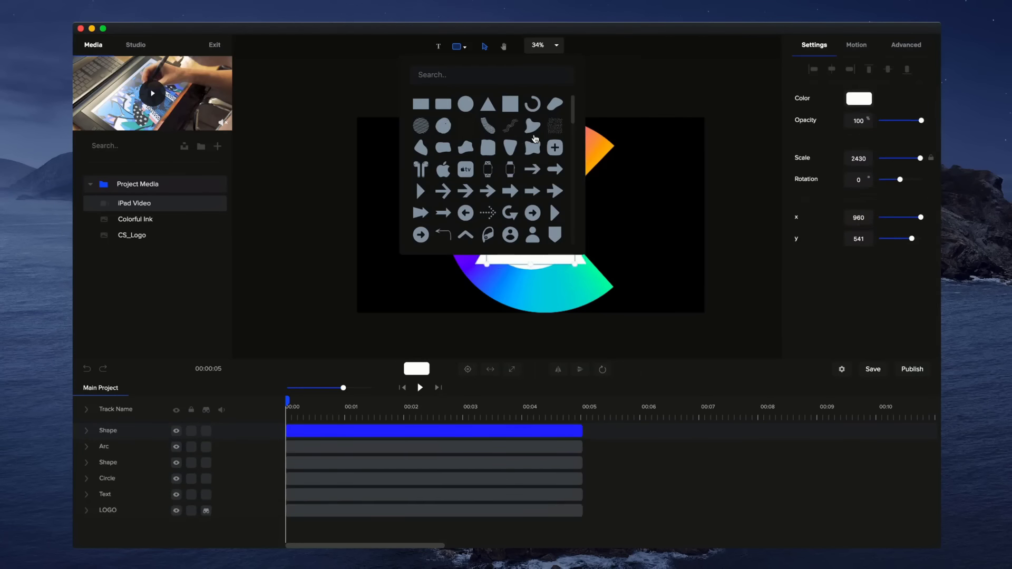
{"action": "left_click", "coordinate": [533, 168]}
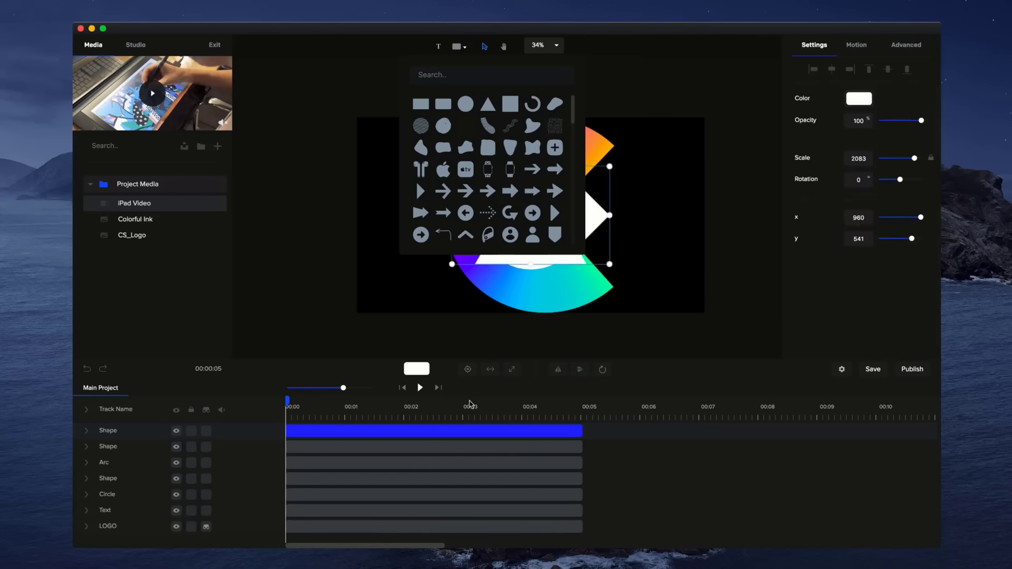
{"action": "left_click", "coordinate": [641, 336]}
Spread the shapes out, with arrow and triangle on the canvas's left side and circle, arc and line pattern on its right side
{"action": "left_click", "coordinate": [422, 253]}
{"action": "left_click", "coordinate": [522, 217]}
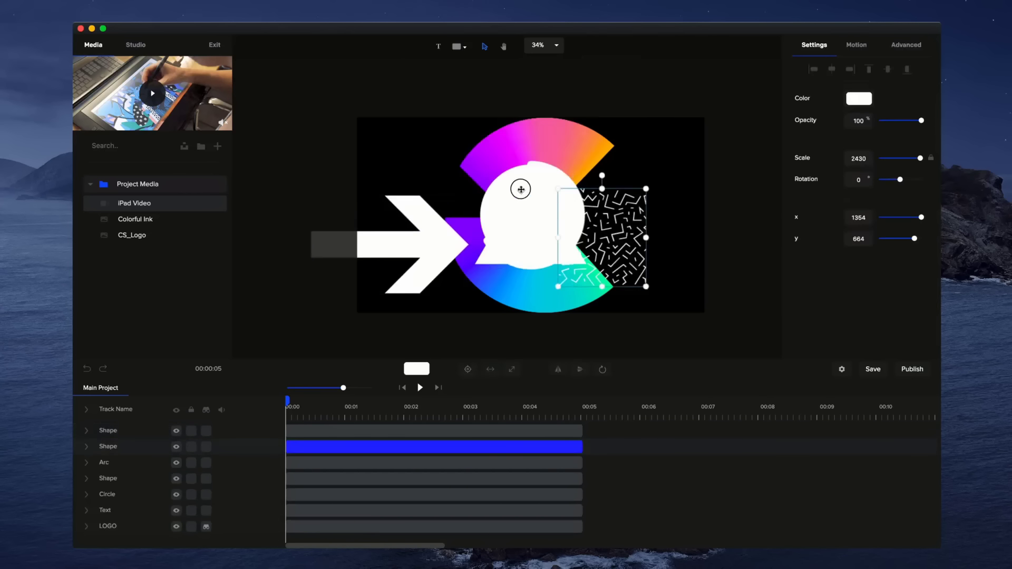
{"action": "left_click", "coordinate": [541, 193]}
{"action": "left_click_drag", "start_coordinate": [541, 192], "coordinate": [600, 167]}
{"action": "left_click", "coordinate": [514, 259]}
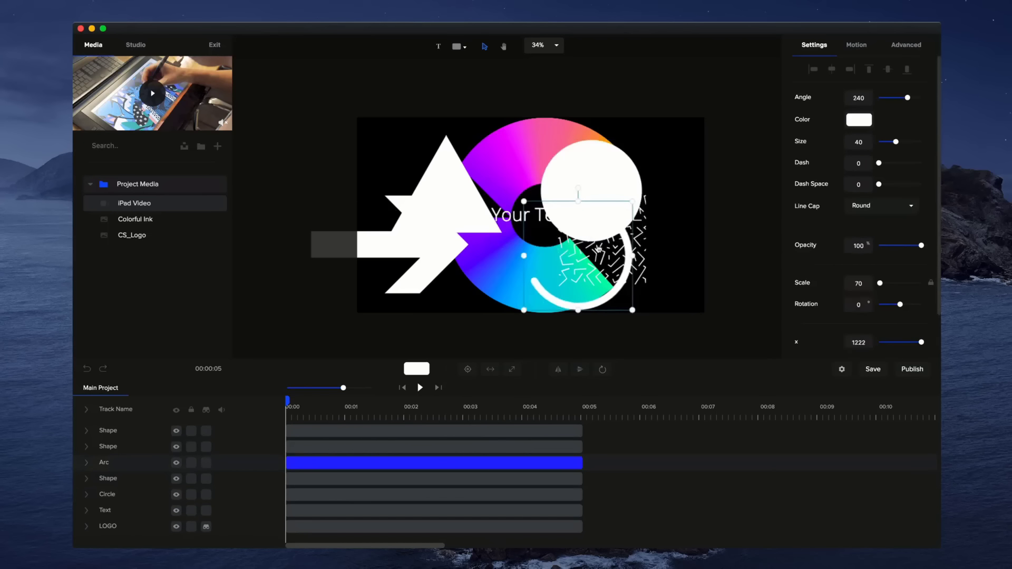
Mark every track except LOGO as hideable and hide the marked tracks from the timeline
{"action": "left_click", "coordinate": [205, 527]}
{"action": "left_click", "coordinate": [206, 527]}
{"action": "left_click", "coordinate": [207, 495]}
{"action": "left_click", "coordinate": [207, 479]}
{"action": "left_click", "coordinate": [207, 463]}
{"action": "left_click", "coordinate": [207, 447]}
{"action": "left_click", "coordinate": [207, 432]}
{"action": "left_click", "coordinate": [207, 412]}
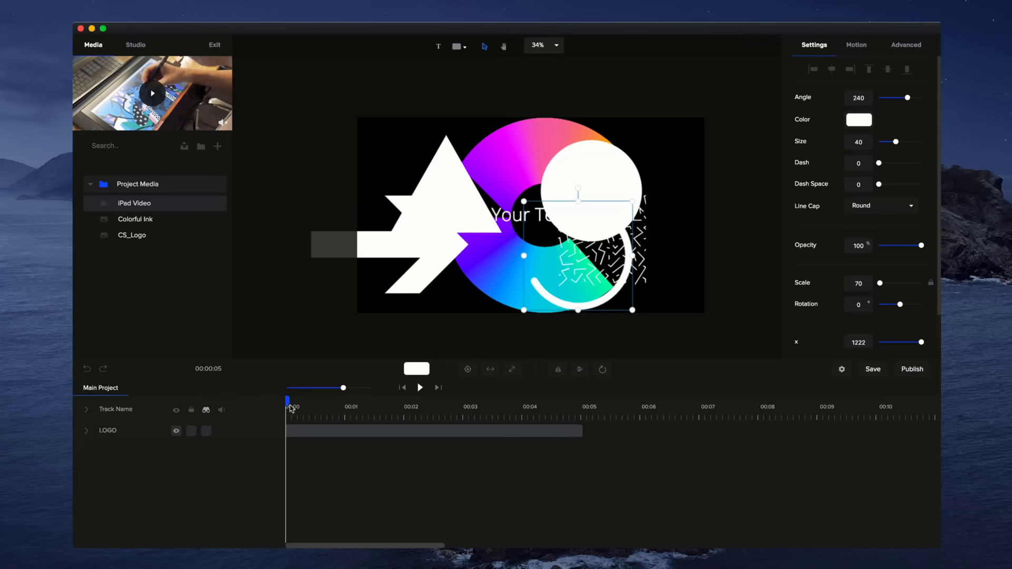
Unmark the Text, Circle and triangle Shape tracks so that only the arc, line-pattern and arrow tracks are hidden from the timeline
{"action": "left_click_drag", "start_coordinate": [290, 407], "coordinate": [256, 418]}
{"action": "left_click_drag", "start_coordinate": [342, 388], "coordinate": [346, 388]}
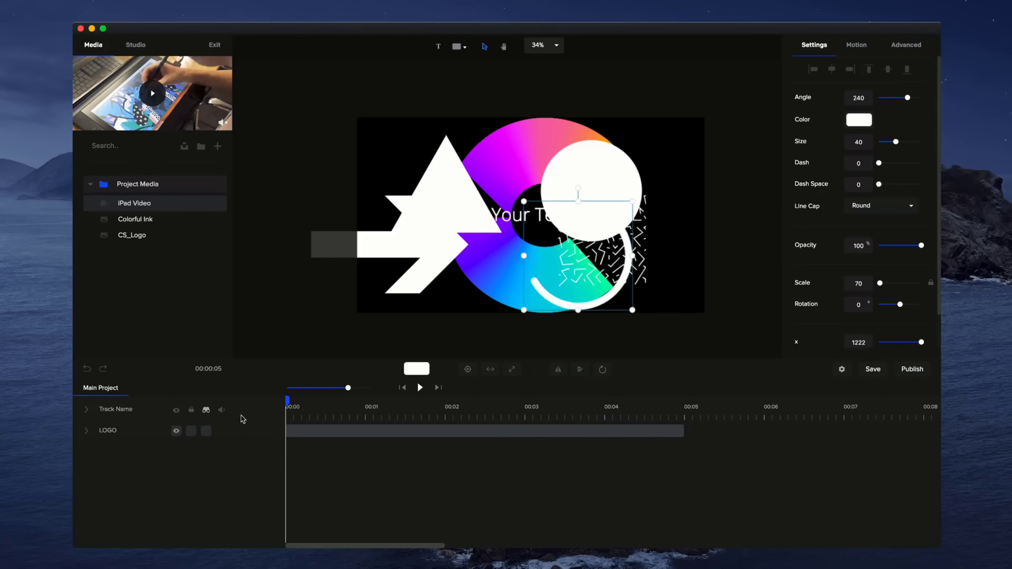
{"action": "left_click", "coordinate": [206, 411]}
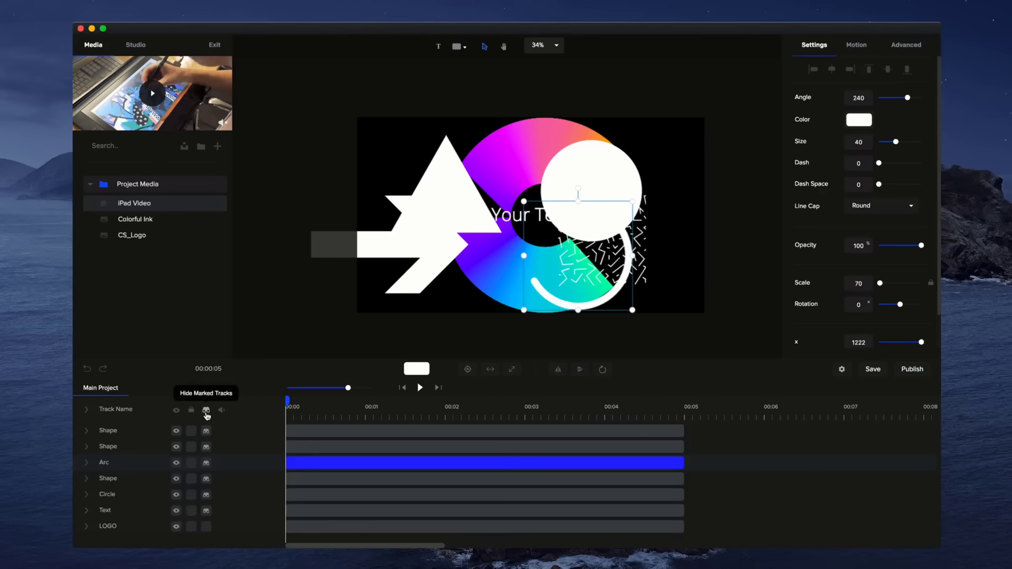
{"action": "left_click", "coordinate": [206, 512]}
{"action": "left_click", "coordinate": [207, 496]}
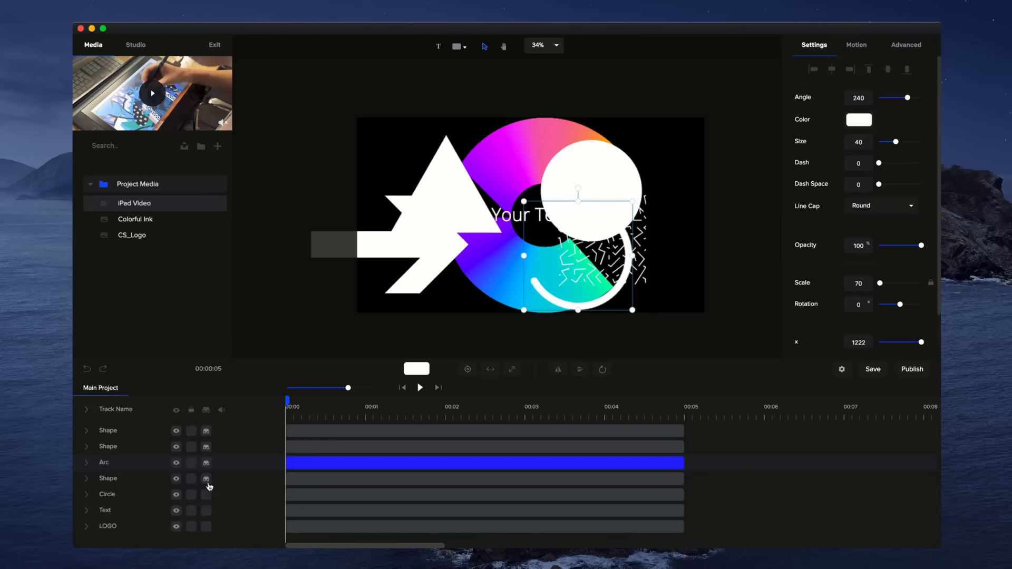
{"action": "left_click", "coordinate": [208, 480]}
{"action": "left_click", "coordinate": [209, 411]}
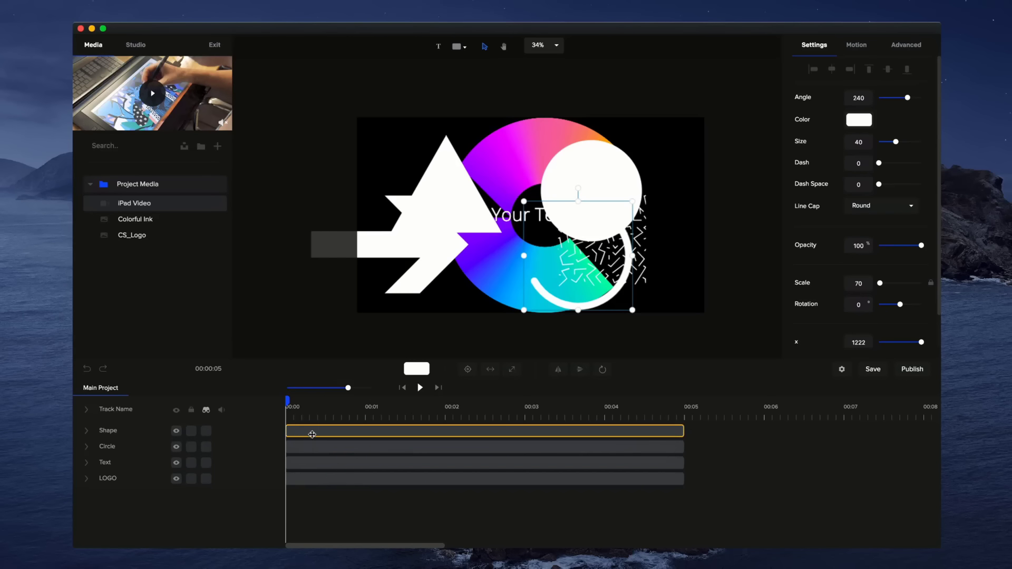
Trim and move the triangle's Shape clip to run from about 3 to 6.9 seconds, and start the Circle clip at about 1.9 seconds
{"action": "left_click_drag", "start_coordinate": [683, 428], "coordinate": [645, 430]}
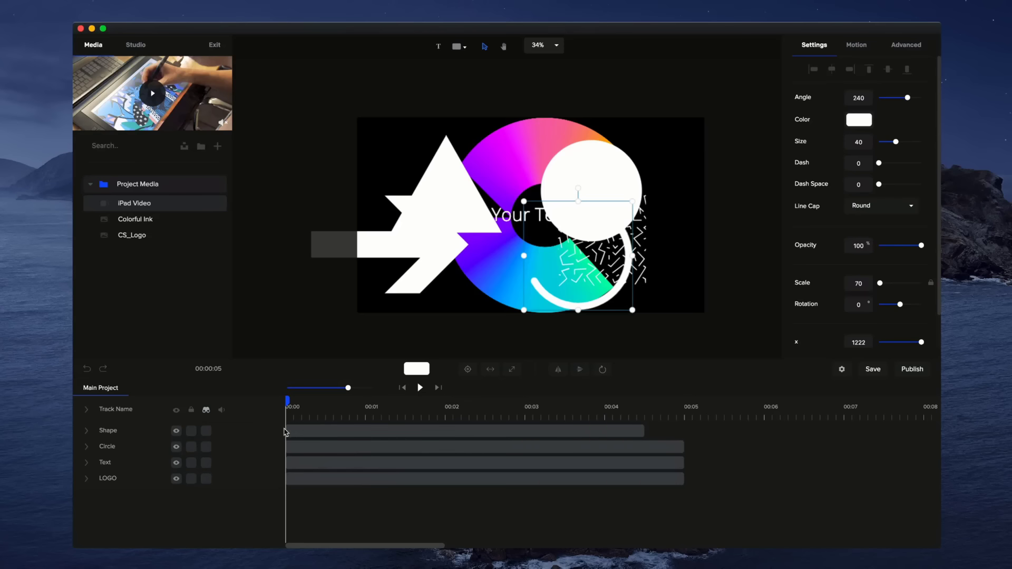
{"action": "left_click_drag", "start_coordinate": [285, 431], "coordinate": [559, 428]}
{"action": "left_click", "coordinate": [354, 447]}
{"action": "left_click_drag", "start_coordinate": [291, 448], "coordinate": [439, 447]}
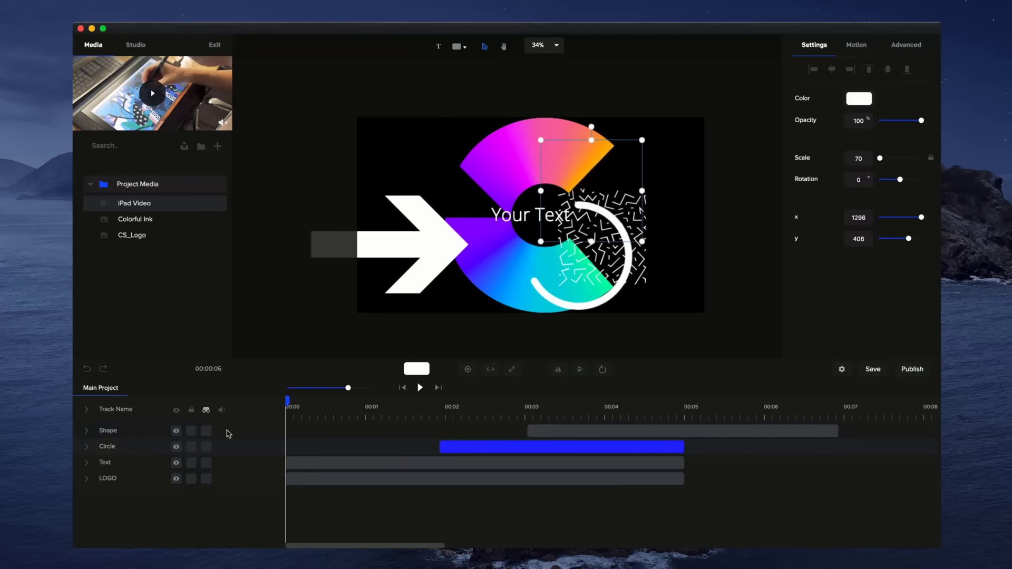
Expand the triangle's Shape track down to its Animations row
{"action": "left_click", "coordinate": [87, 432]}
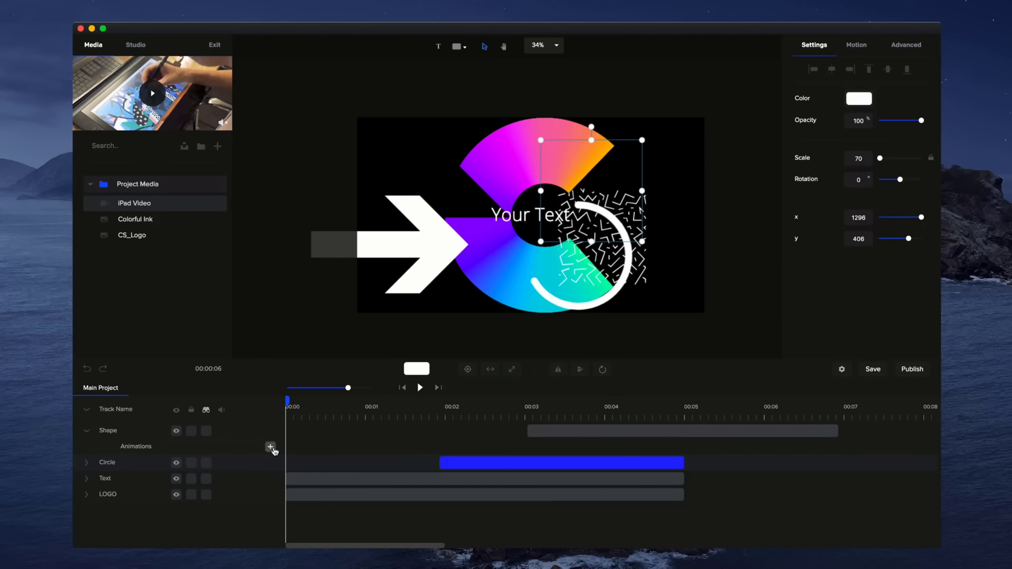
Apply the Slide Right entrance motion at the start of the Circle clip and shorten the animation to end near 00:03
{"action": "left_click", "coordinate": [448, 413]}
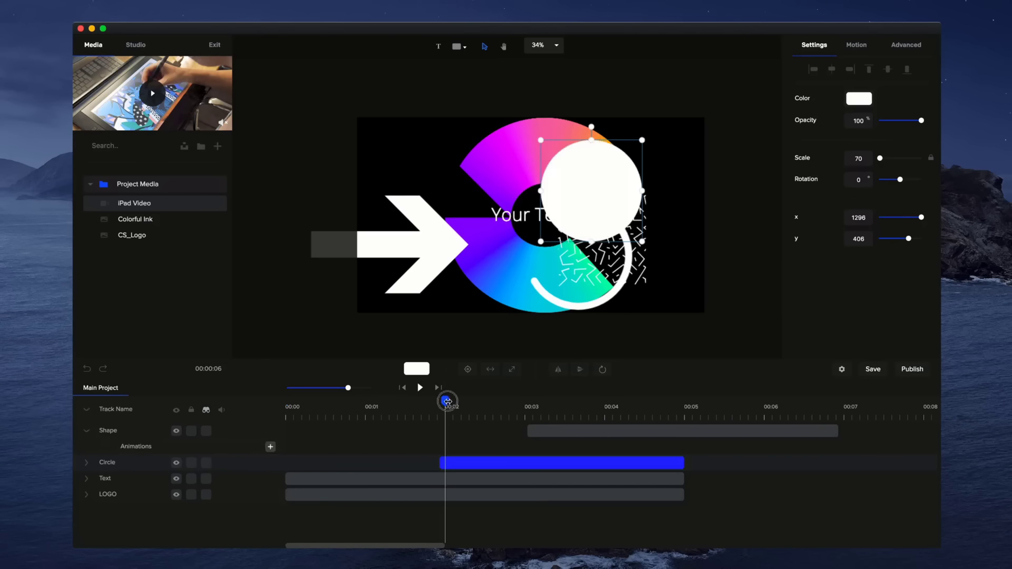
{"action": "left_click_drag", "start_coordinate": [445, 402], "coordinate": [439, 401]}
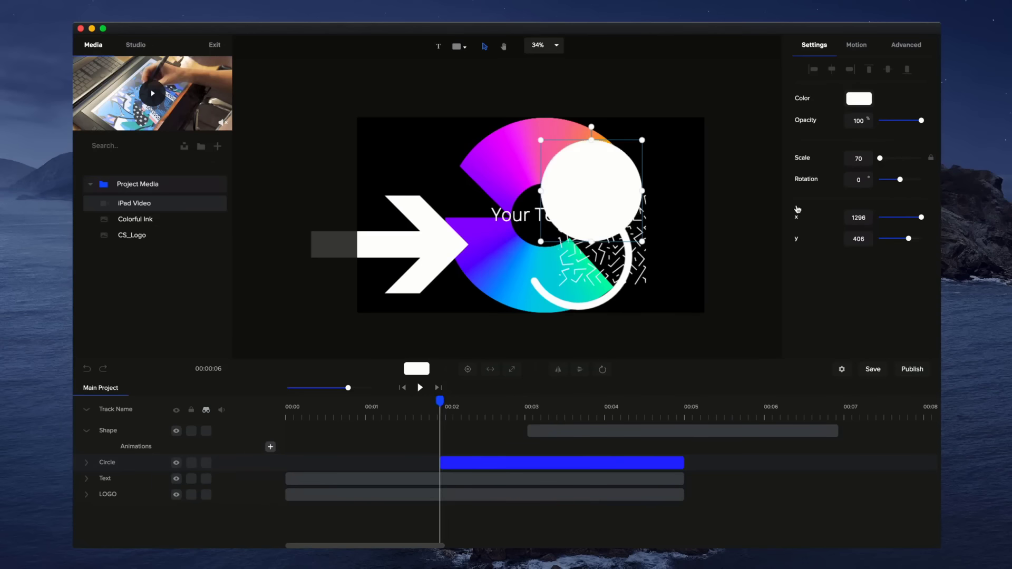
{"action": "left_click", "coordinate": [857, 46]}
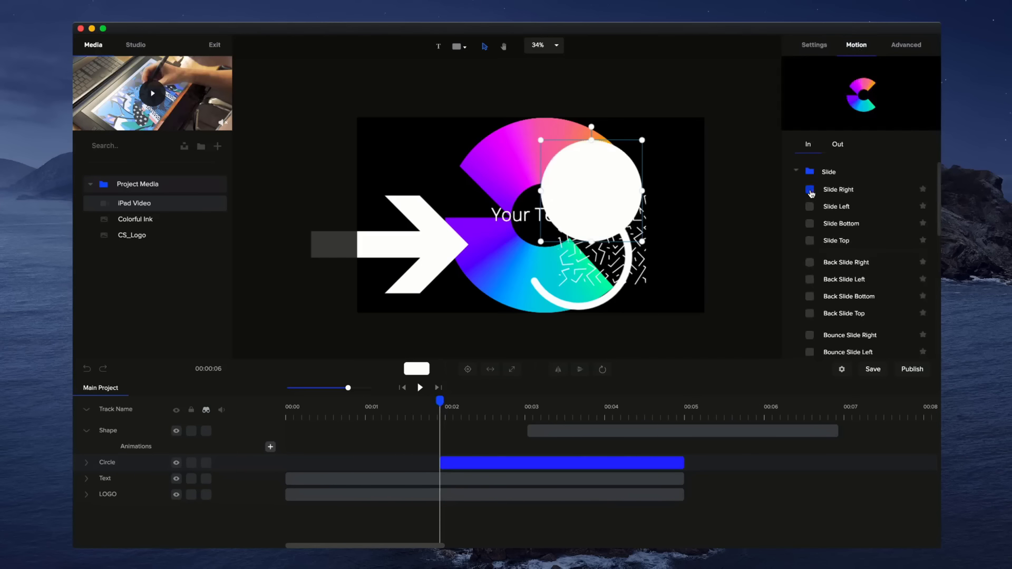
{"action": "left_click", "coordinate": [811, 190]}
{"action": "left_click_drag", "start_coordinate": [440, 402], "coordinate": [458, 422]}
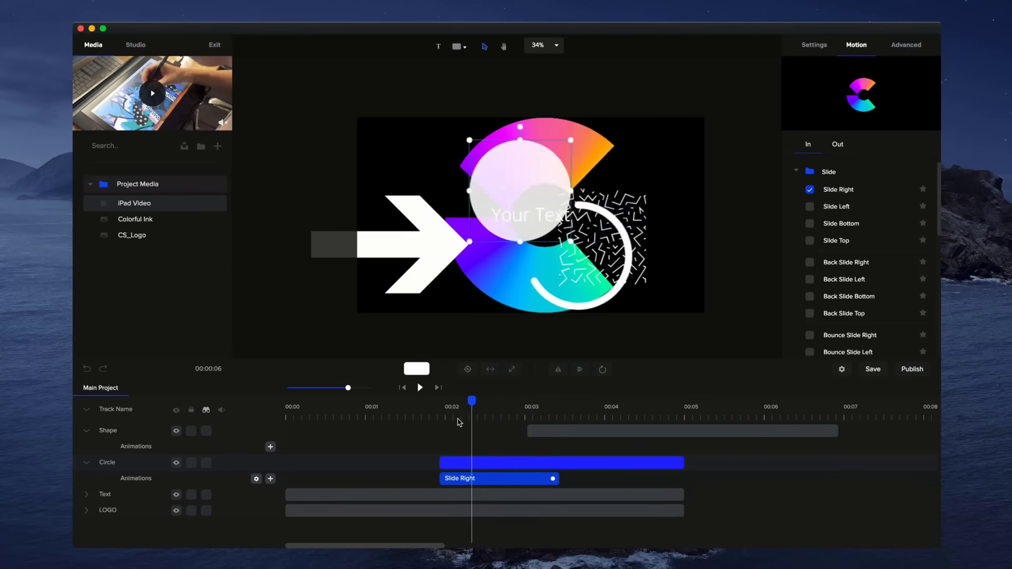
{"action": "left_click_drag", "start_coordinate": [553, 479], "coordinate": [522, 479]}
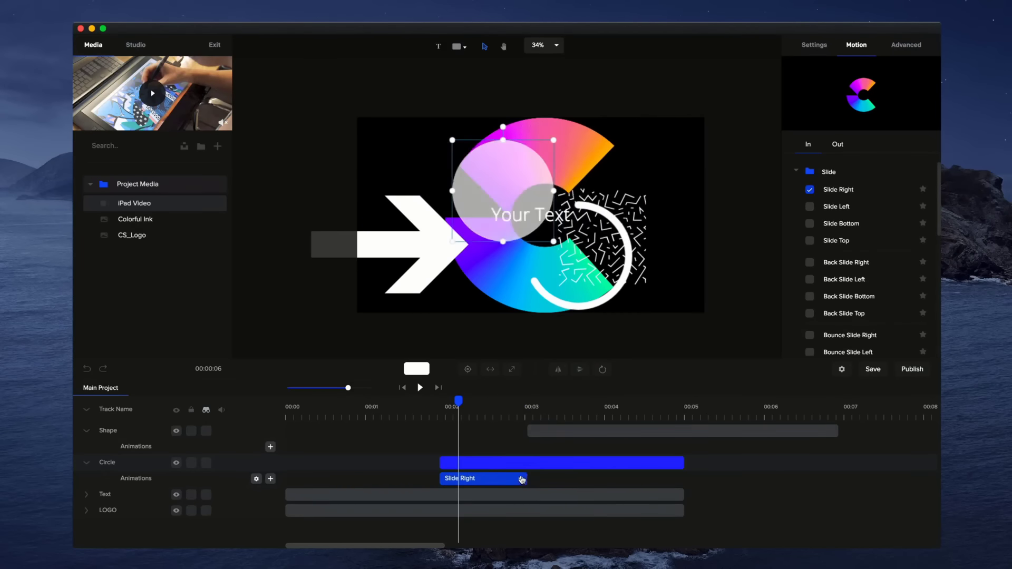
Replace the circle's Slide Right animation with a custom animation that has the Scale property enabled
{"action": "right_click", "coordinate": [522, 480]}
{"action": "left_click", "coordinate": [545, 524]}
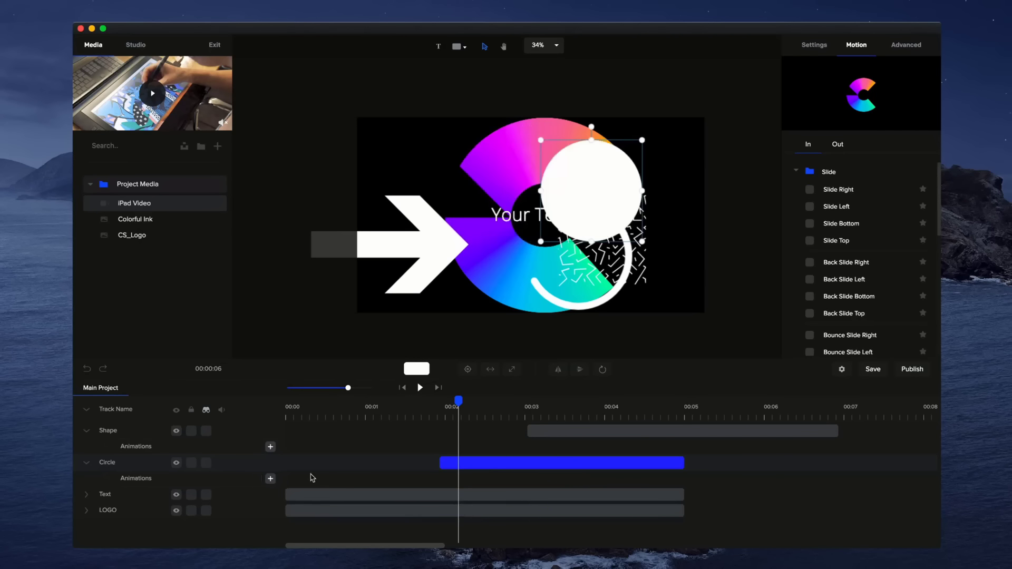
{"action": "left_click", "coordinate": [271, 478]}
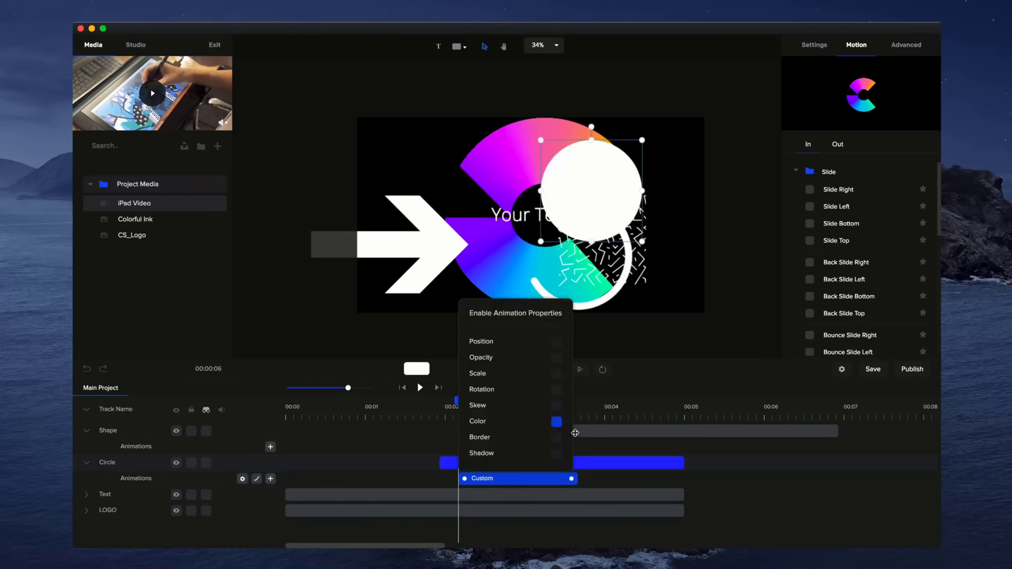
{"action": "left_click", "coordinate": [556, 374]}
{"action": "left_click", "coordinate": [597, 468]}
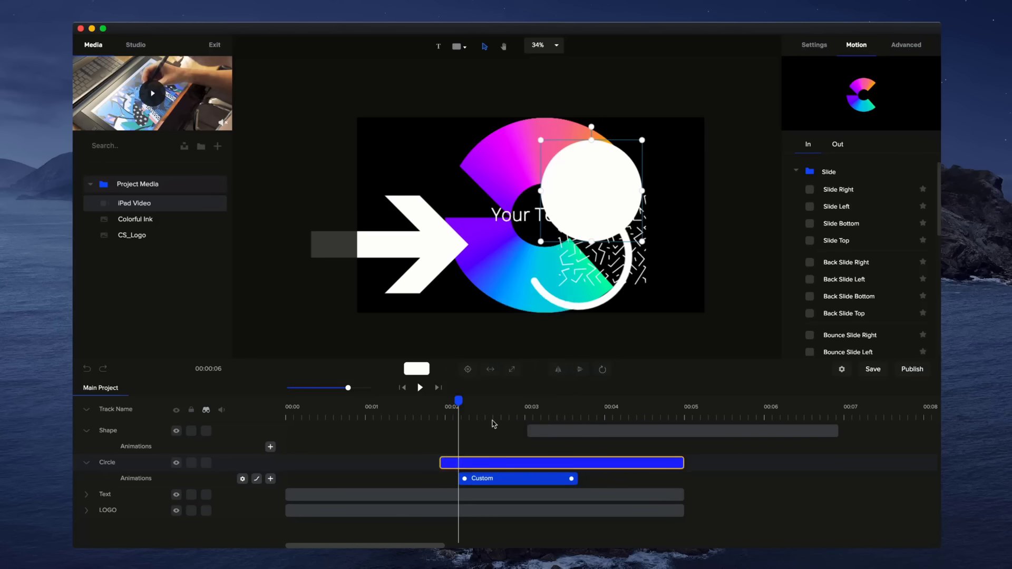
Shrink the circle at the start of its custom animation and reposition it near the logo's centre
{"action": "left_click_drag", "start_coordinate": [643, 140], "coordinate": [542, 273]}
{"action": "left_click_drag", "start_coordinate": [462, 397], "coordinate": [588, 396]}
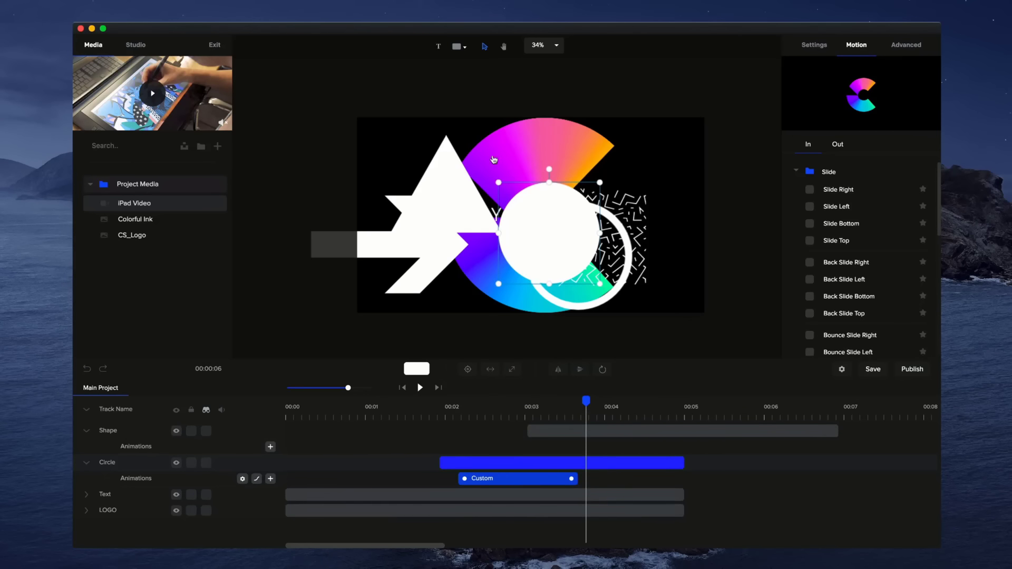
{"action": "left_click_drag", "start_coordinate": [541, 220], "coordinate": [518, 203]}
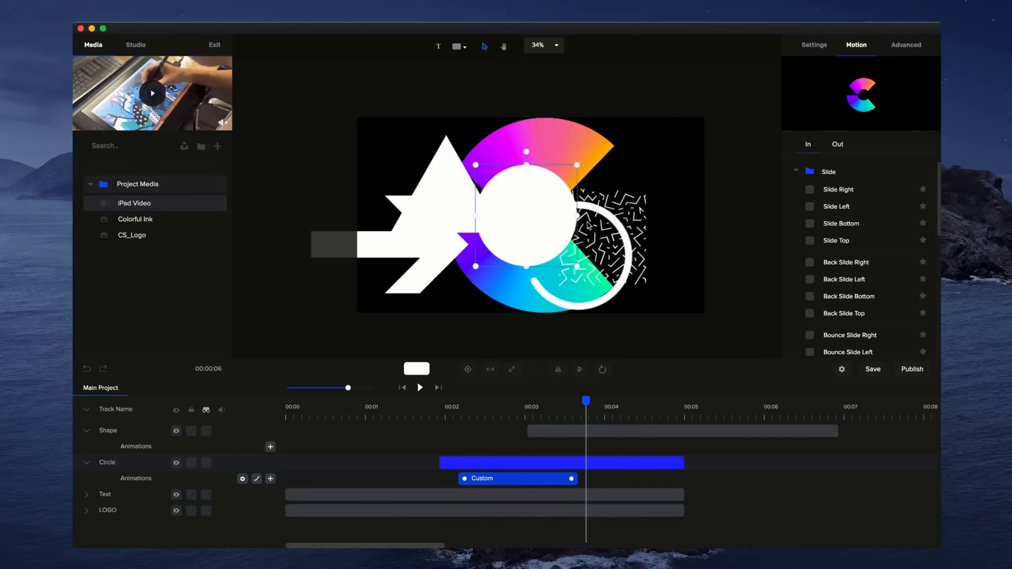
Delete the circle's custom animation and the Circle track itself
{"action": "right_click", "coordinate": [548, 481]}
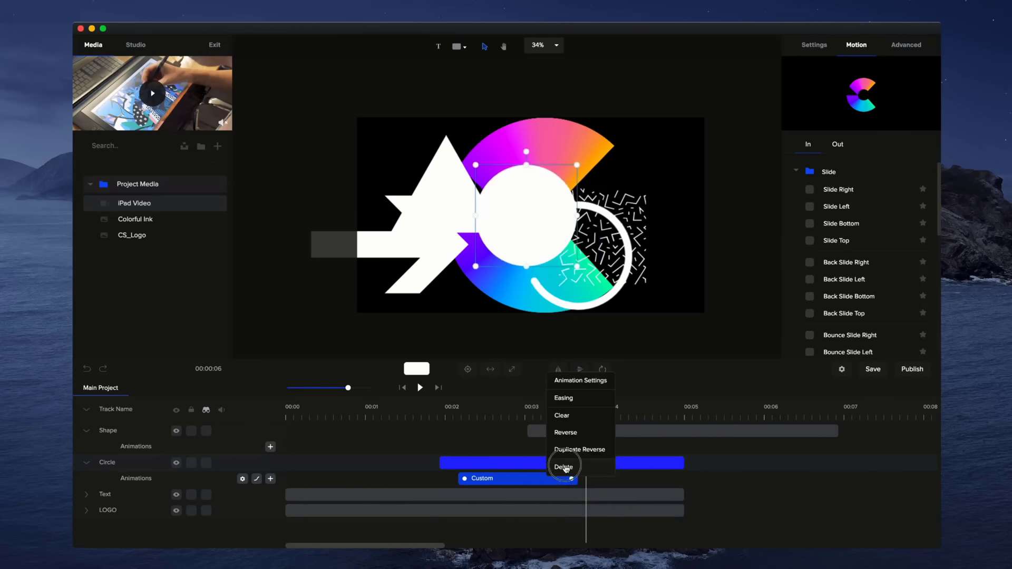
{"action": "left_click", "coordinate": [562, 465]}
{"action": "left_click_drag", "start_coordinate": [588, 403], "coordinate": [559, 404]}
{"action": "right_click", "coordinate": [553, 464]}
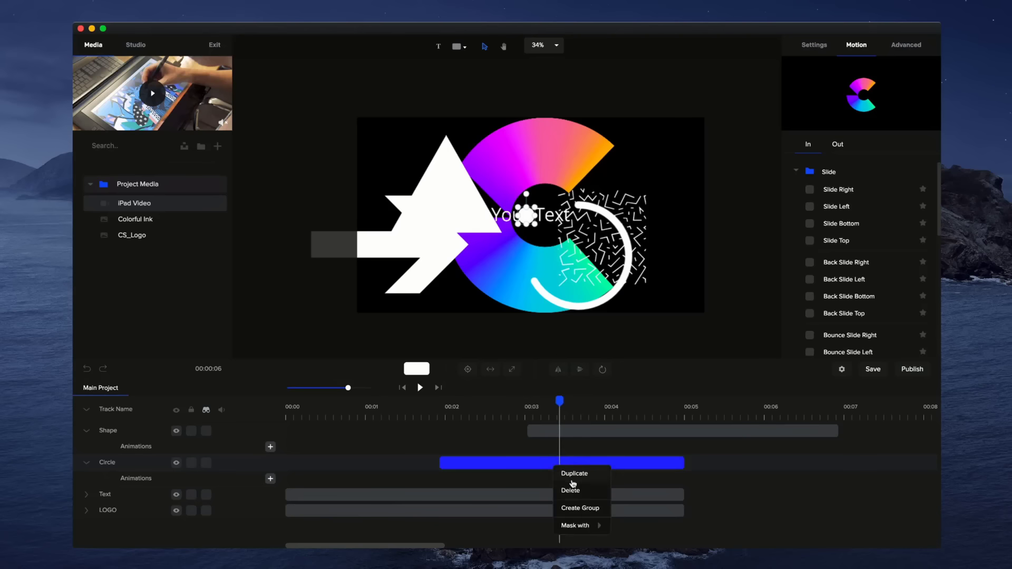
{"action": "left_click", "coordinate": [580, 496]}
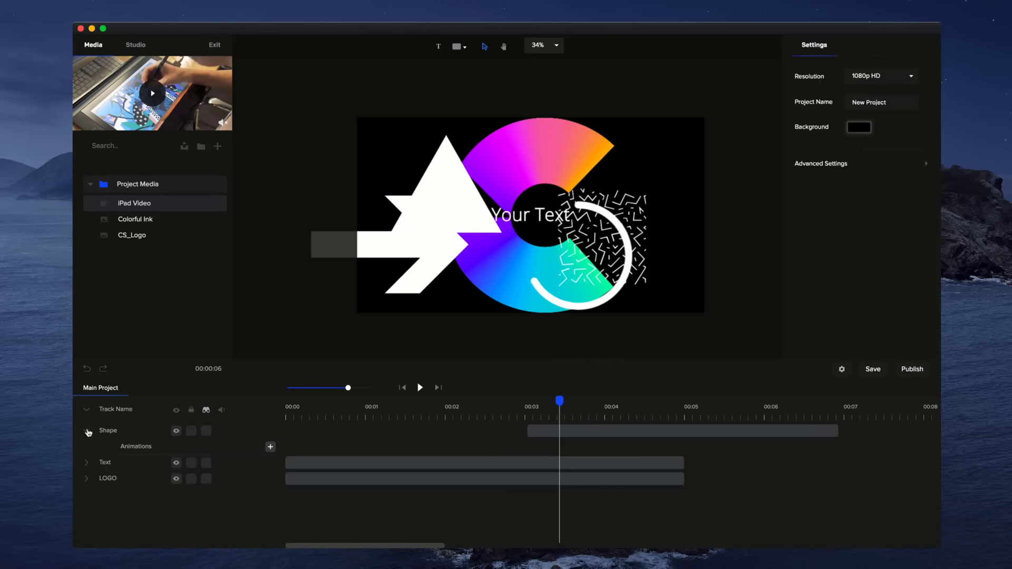
Reveal the hidden marked tracks and expand the animation rows of the LOGO, Text, Arc and Shape tracks
{"action": "left_click", "coordinate": [89, 478]}
{"action": "left_click", "coordinate": [87, 463]}
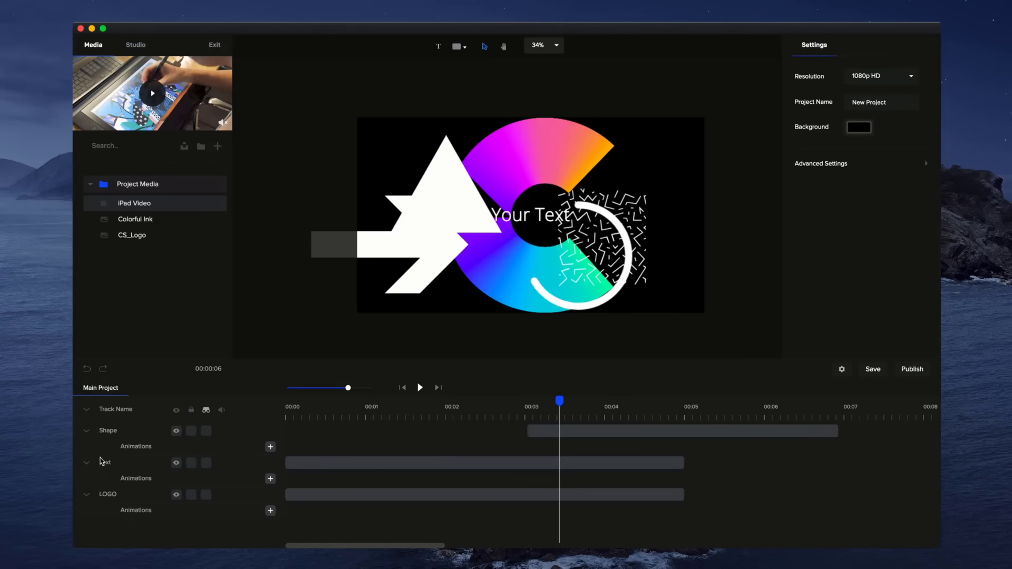
{"action": "left_click", "coordinate": [206, 410]}
{"action": "scroll", "coordinate": [128, 536], "scroll_direction": "down", "scroll_amount": 1}
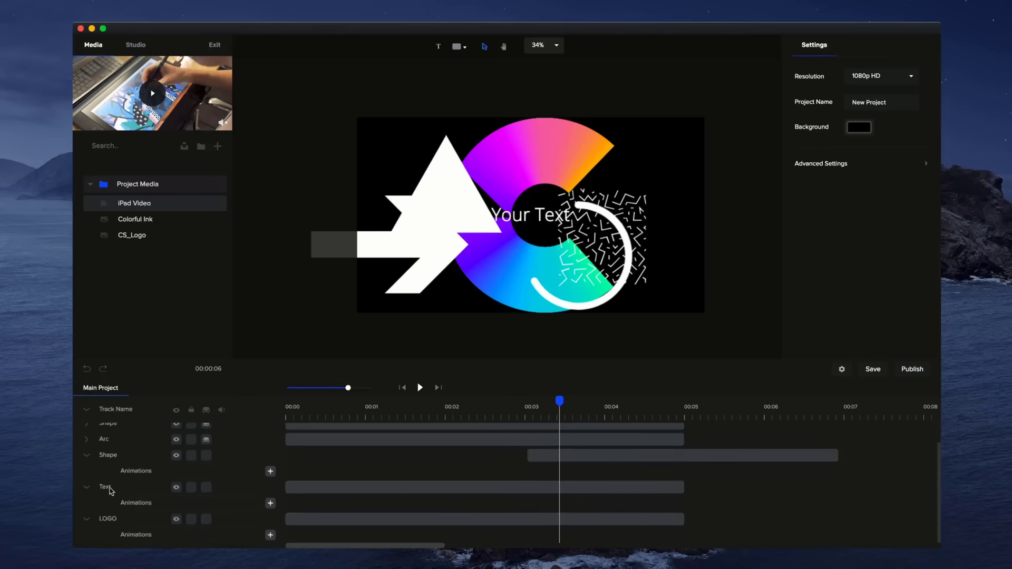
{"action": "left_click", "coordinate": [86, 440]}
{"action": "scroll", "coordinate": [87, 446], "scroll_direction": "up", "scroll_amount": 1}
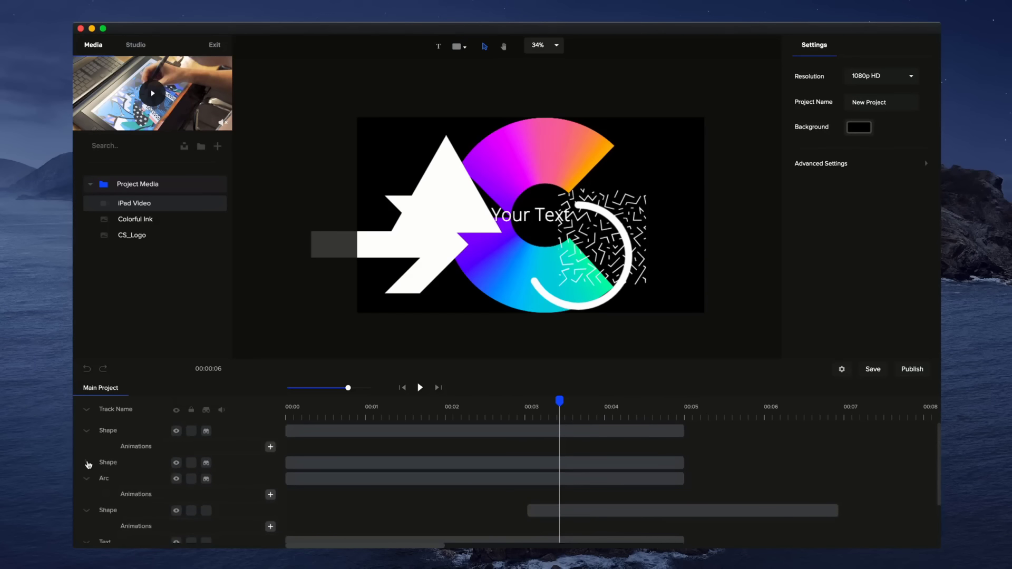
{"action": "left_click", "coordinate": [87, 464]}
Add a custom animation with the Skew property enabled to the arrow shape's track
{"action": "left_click", "coordinate": [270, 447]}
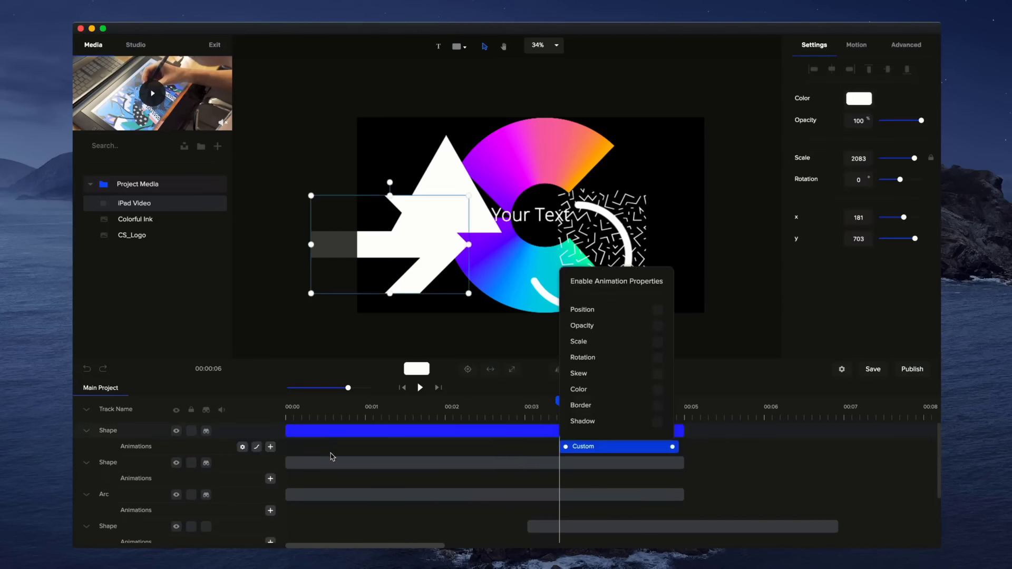
{"action": "left_click", "coordinate": [658, 374]}
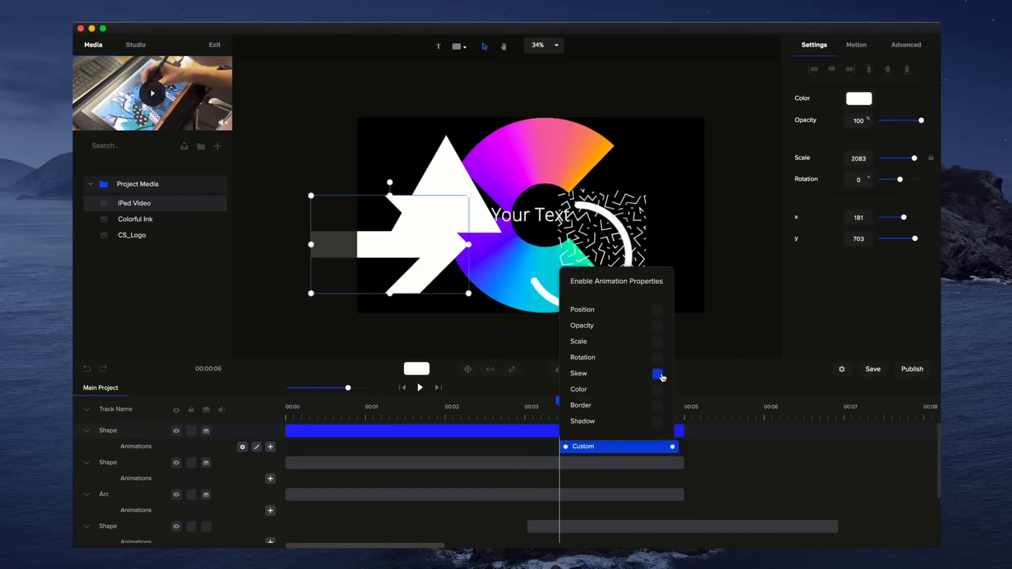
{"action": "left_click", "coordinate": [610, 448]}
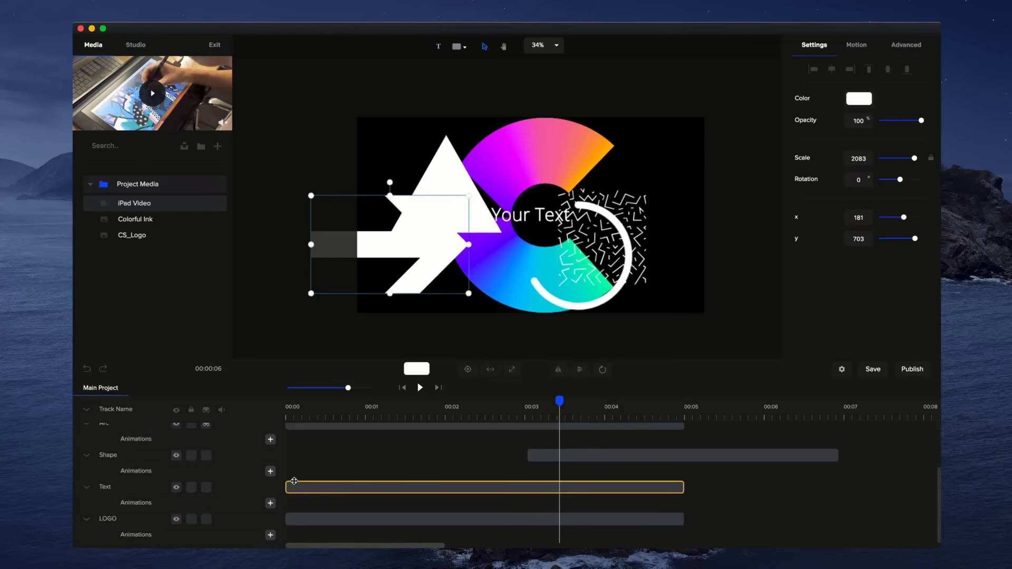
Reorder the tracks so the arrow and triangle shapes sit below LOGO and the pattern shape sits under Arc
{"action": "left_click", "coordinate": [86, 411]}
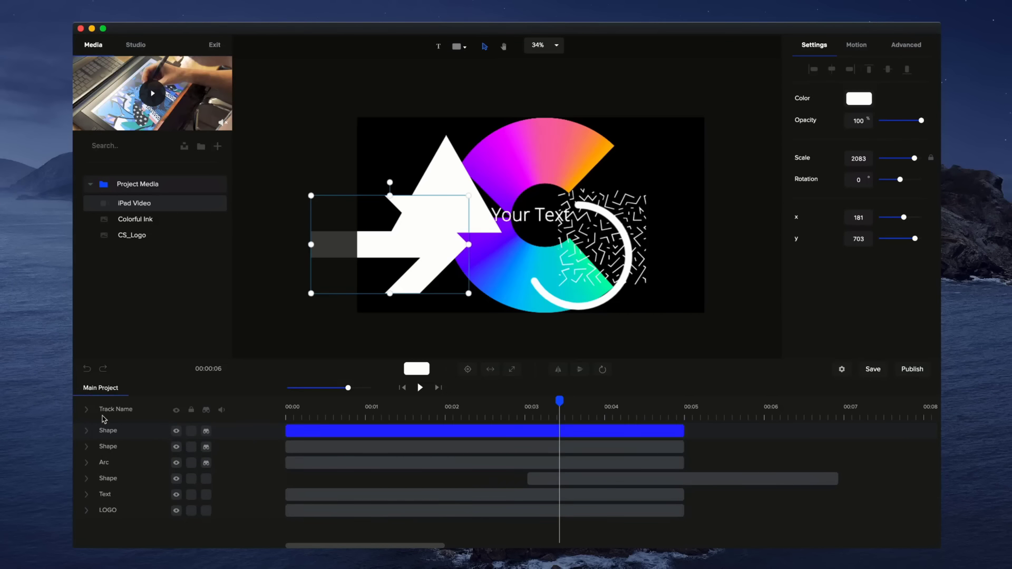
{"action": "left_click_drag", "start_coordinate": [128, 432], "coordinate": [125, 529]}
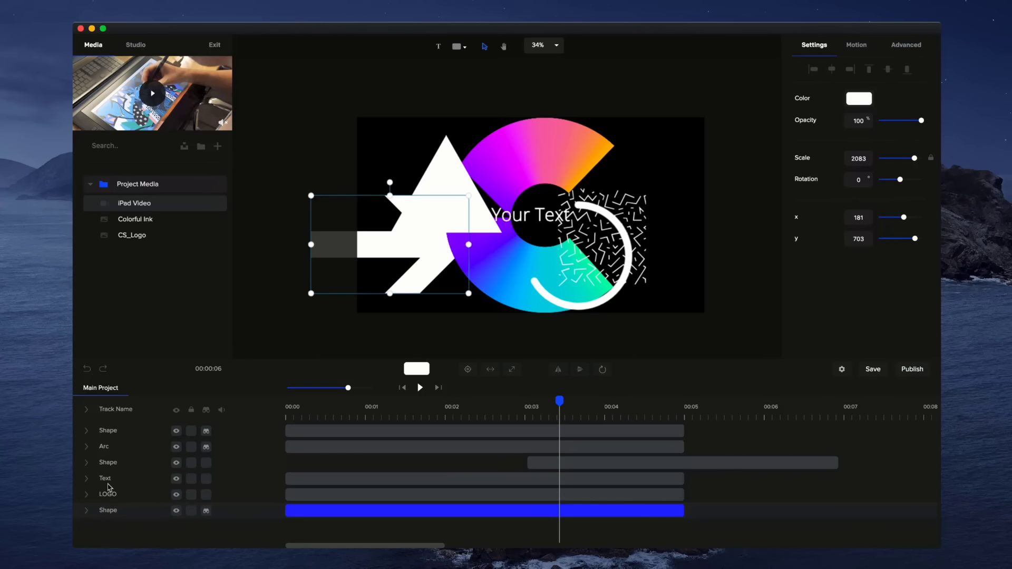
{"action": "left_click", "coordinate": [87, 411]}
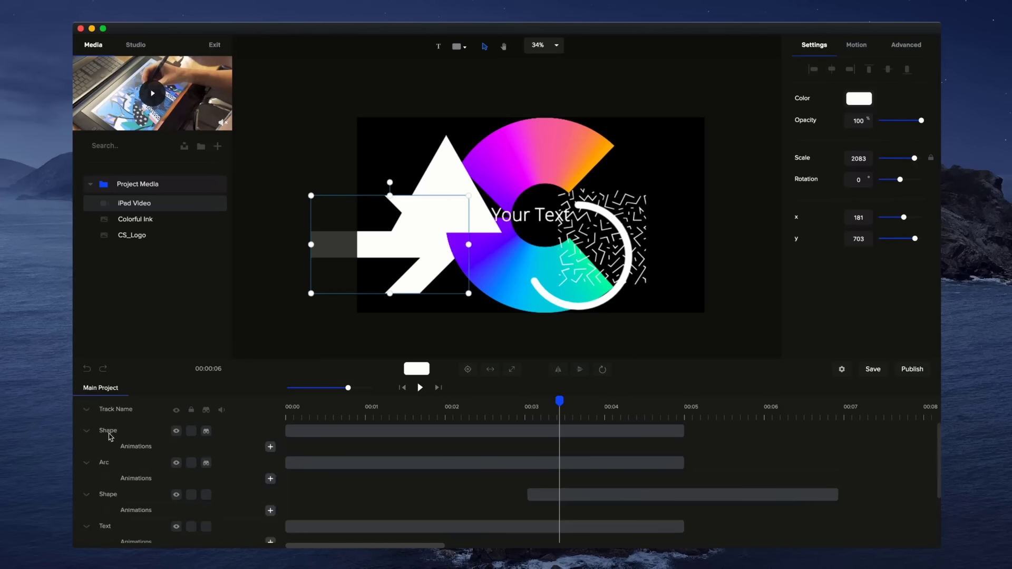
{"action": "left_click_drag", "start_coordinate": [110, 436], "coordinate": [129, 525]}
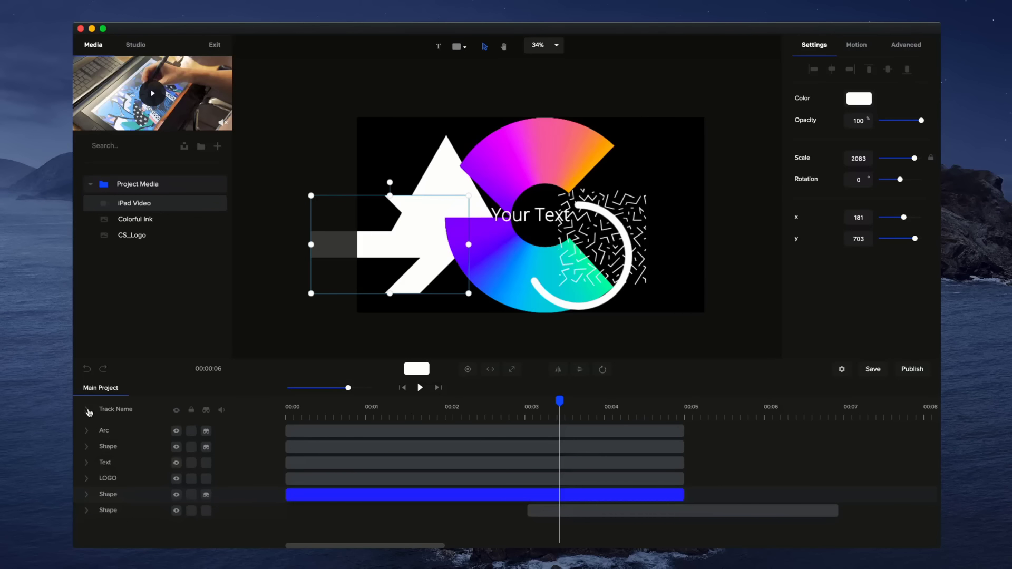
Expand all tracks and play the project from the beginning
{"action": "left_click", "coordinate": [123, 415]}
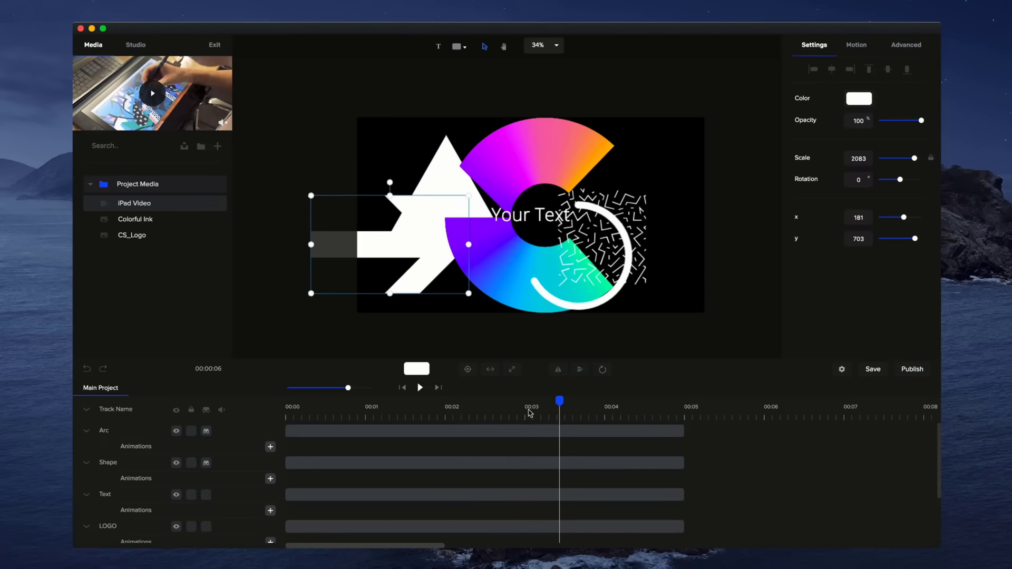
{"action": "left_click_drag", "start_coordinate": [561, 401], "coordinate": [285, 414]}
{"action": "left_click", "coordinate": [420, 389]}
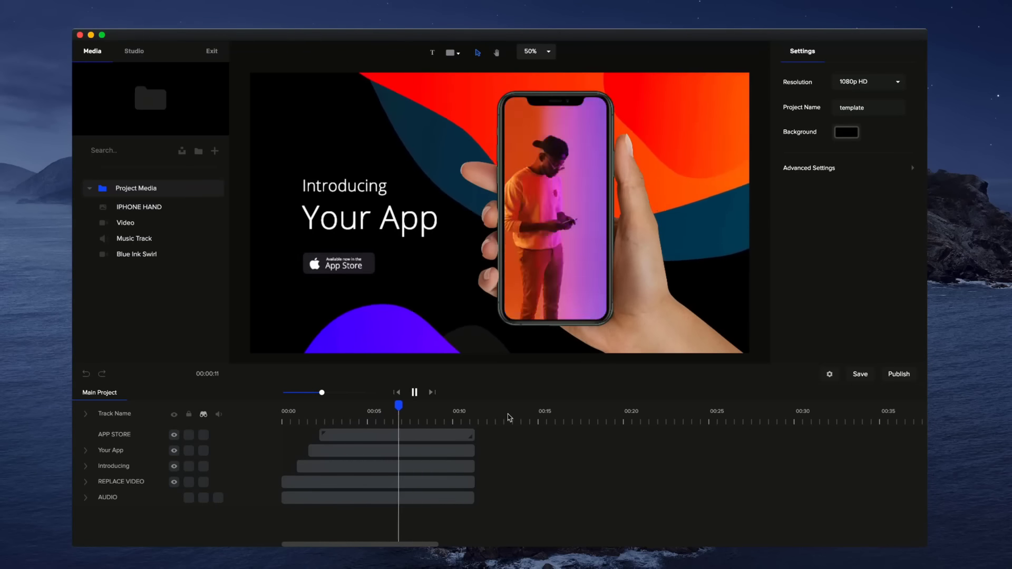
Pause the app promo template's playback at about 00:08 with the whole composition in view
{"action": "left_click", "coordinate": [415, 393]}
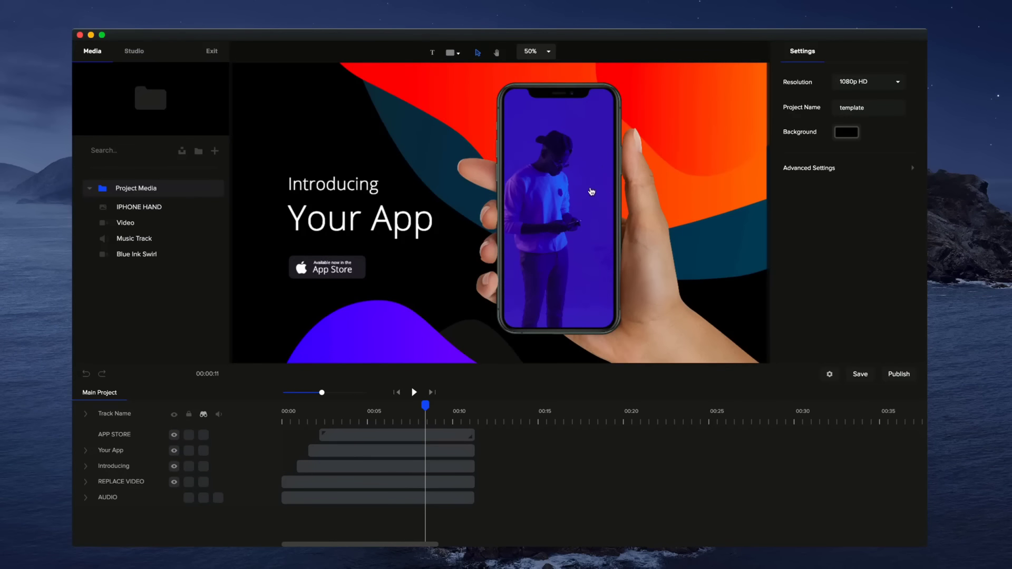
{"action": "scroll", "coordinate": [516, 230], "scroll_direction": "down", "scroll_amount": 2}
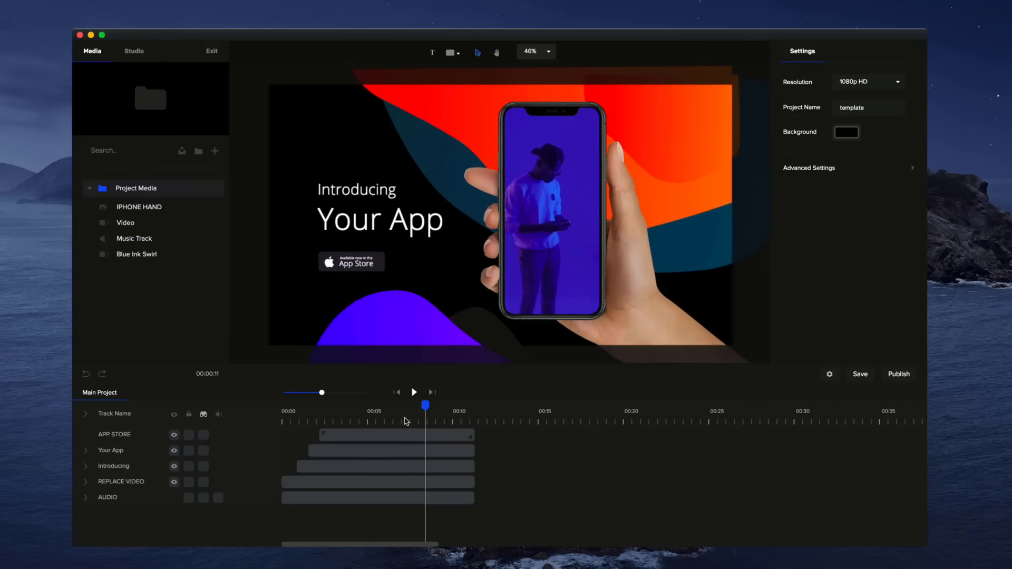
{"action": "left_click", "coordinate": [353, 437]}
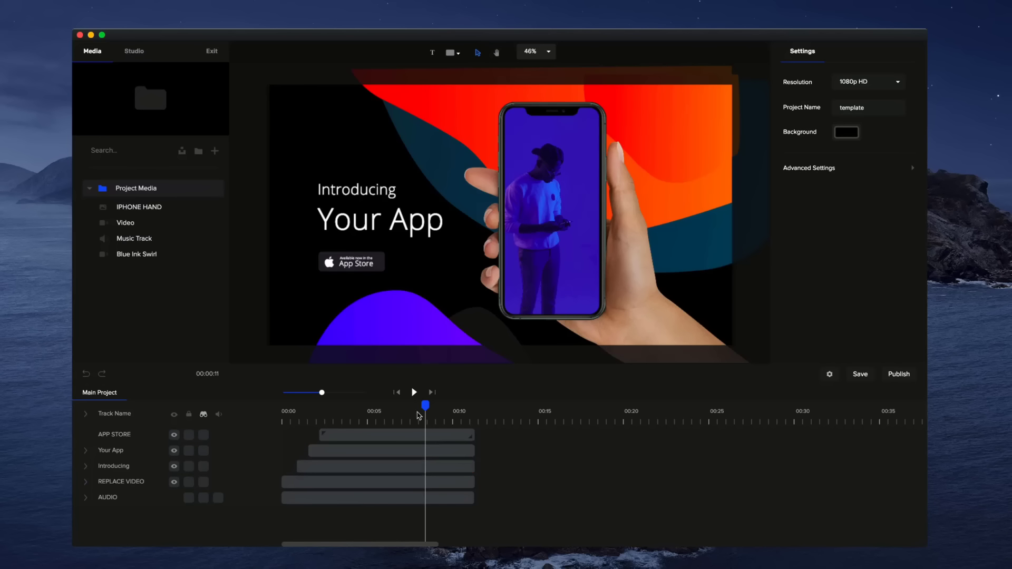
Reveal the template's hidden marked tracks, unlock the SHAPES group and open it for editing
{"action": "left_click", "coordinate": [204, 416]}
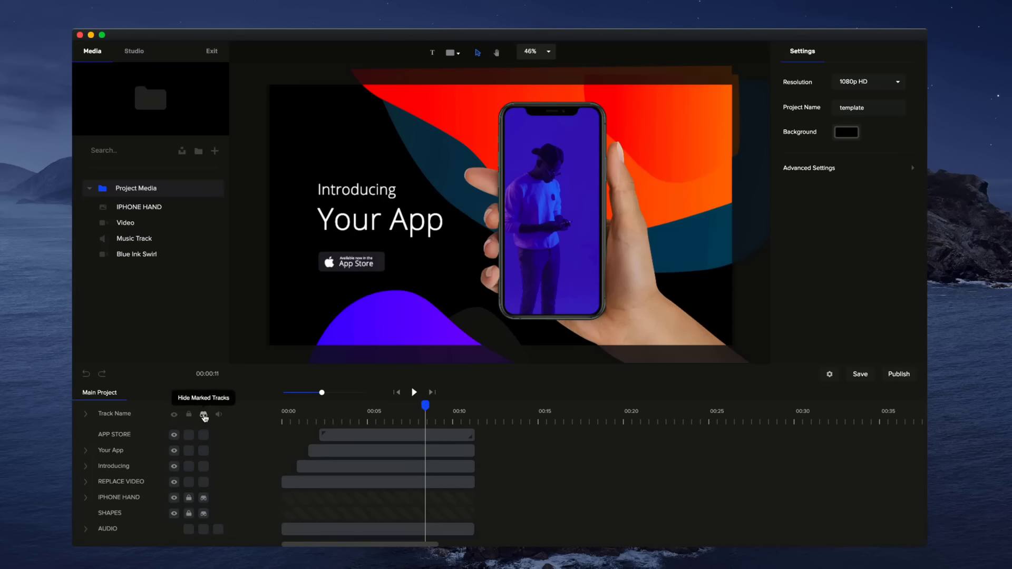
{"action": "left_click", "coordinate": [190, 515]}
{"action": "left_click", "coordinate": [300, 518]}
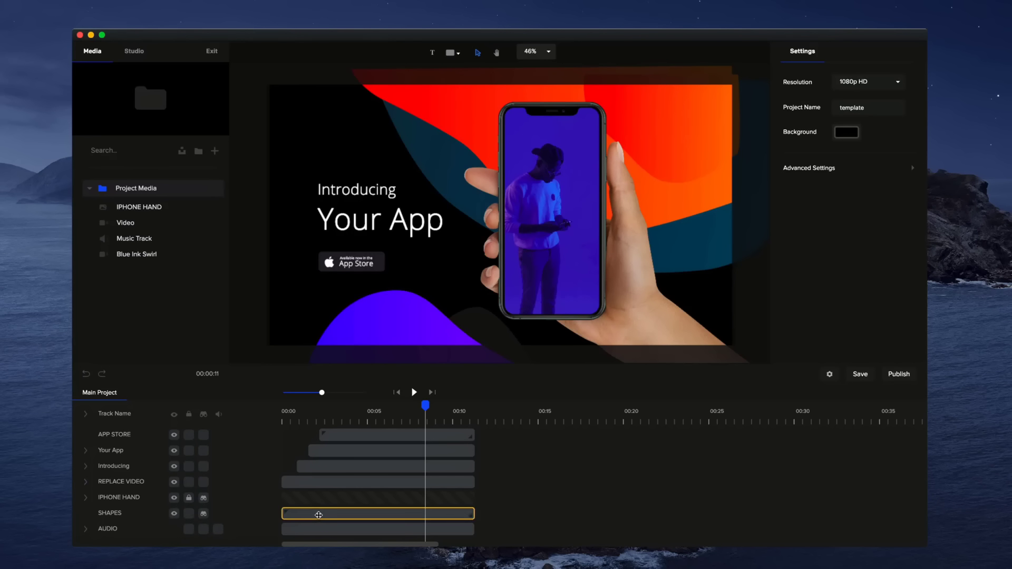
{"action": "left_click", "coordinate": [318, 515]}
{"action": "double_click", "coordinate": [319, 515]}
Give the dark teal wave behind the orange shape a linear gradient fill from white #FFFFFF to light blue #69C3E7
{"action": "mouse_move", "coordinate": [410, 318]}
{"action": "left_mouse_down"}
{"action": "mouse_move", "coordinate": [393, 349]}
{"action": "mouse_move", "coordinate": [407, 314]}
{"action": "left_mouse_up"}
{"action": "left_click", "coordinate": [574, 242]}
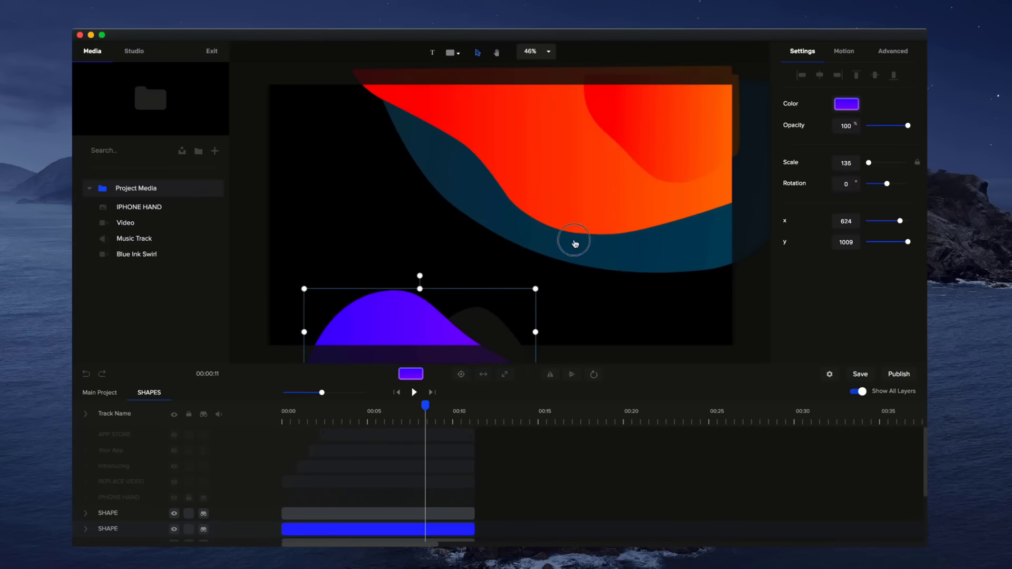
{"action": "left_click", "coordinate": [846, 104]}
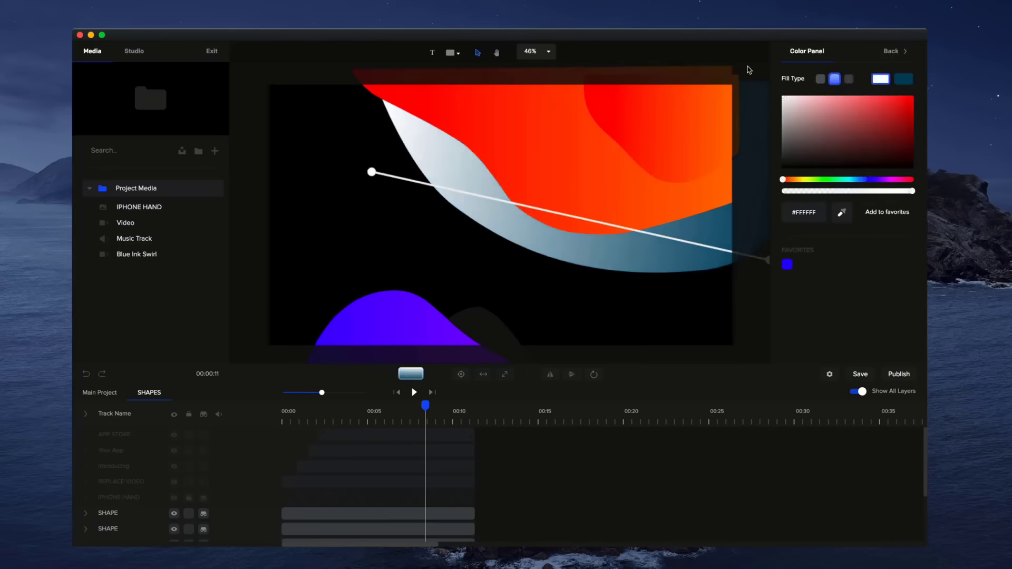
{"action": "left_click", "coordinate": [913, 80]}
{"action": "left_click_drag", "start_coordinate": [895, 122], "coordinate": [857, 105]}
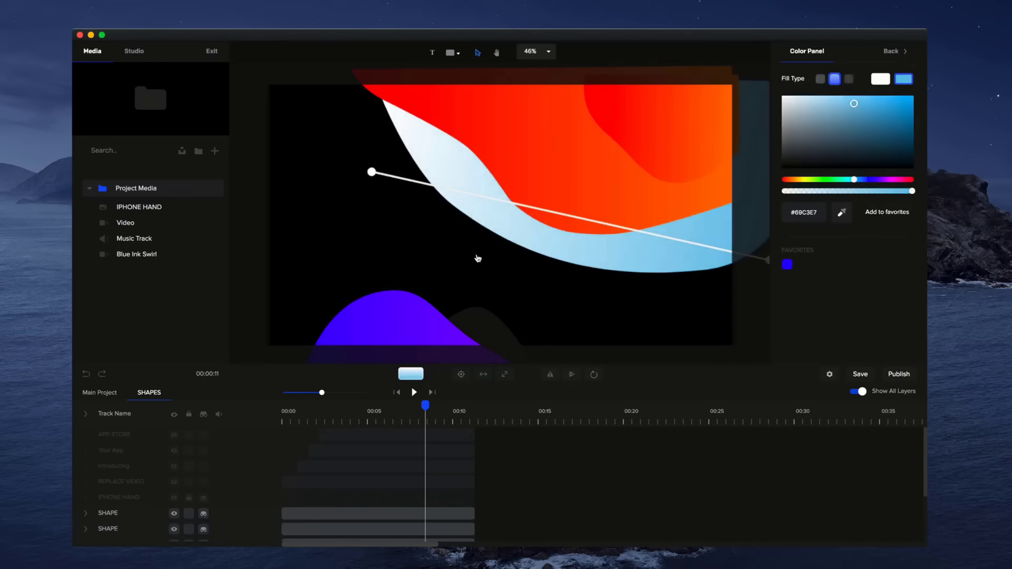
{"action": "left_click", "coordinate": [392, 252]}
Return to the main project, lock the REPLACE VIDEO mask and reposition the phone video to about x 1162, y 530
{"action": "left_click", "coordinate": [99, 392]}
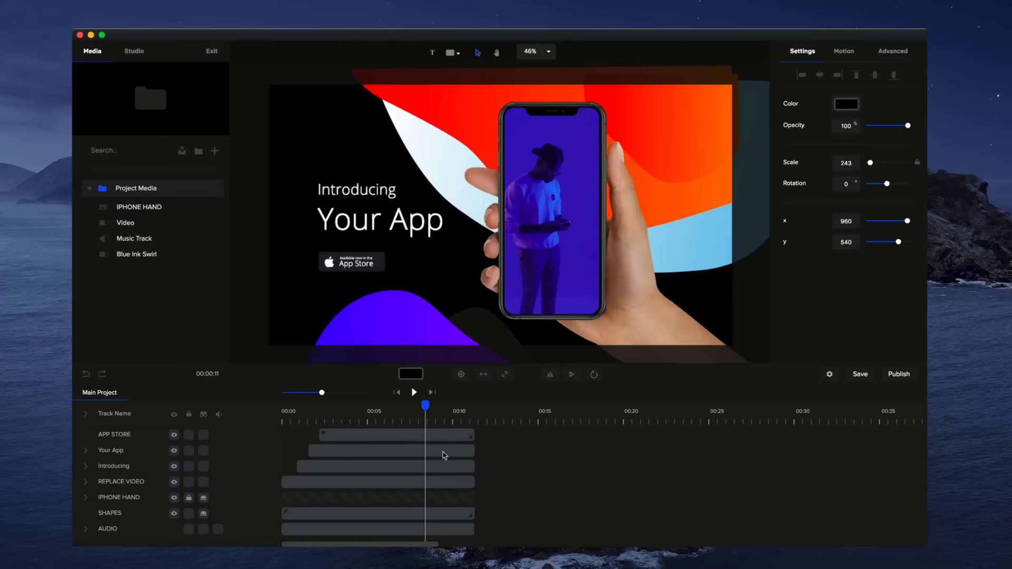
{"action": "left_click", "coordinate": [574, 260]}
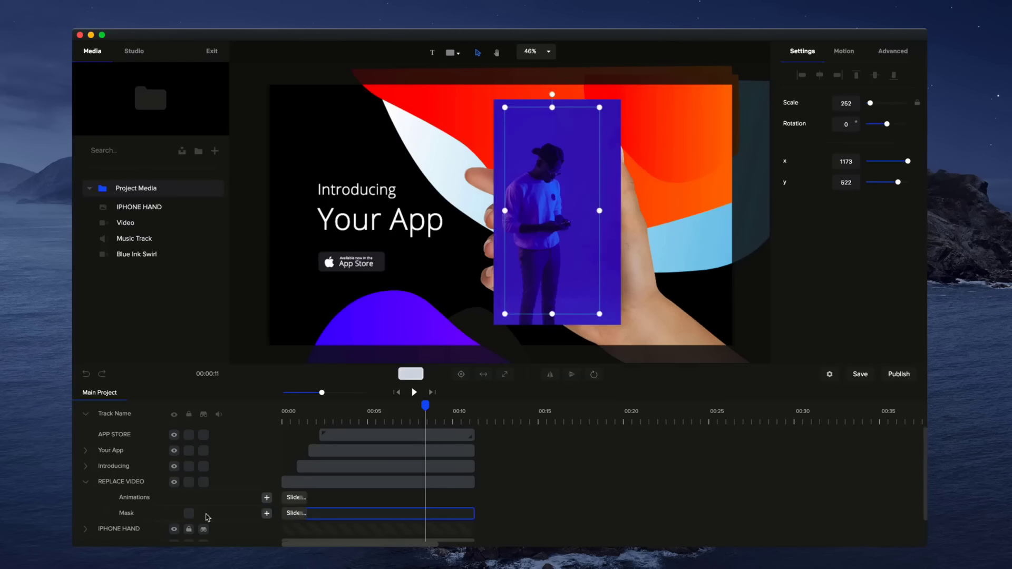
{"action": "left_click", "coordinate": [188, 520]}
{"action": "left_click", "coordinate": [592, 249]}
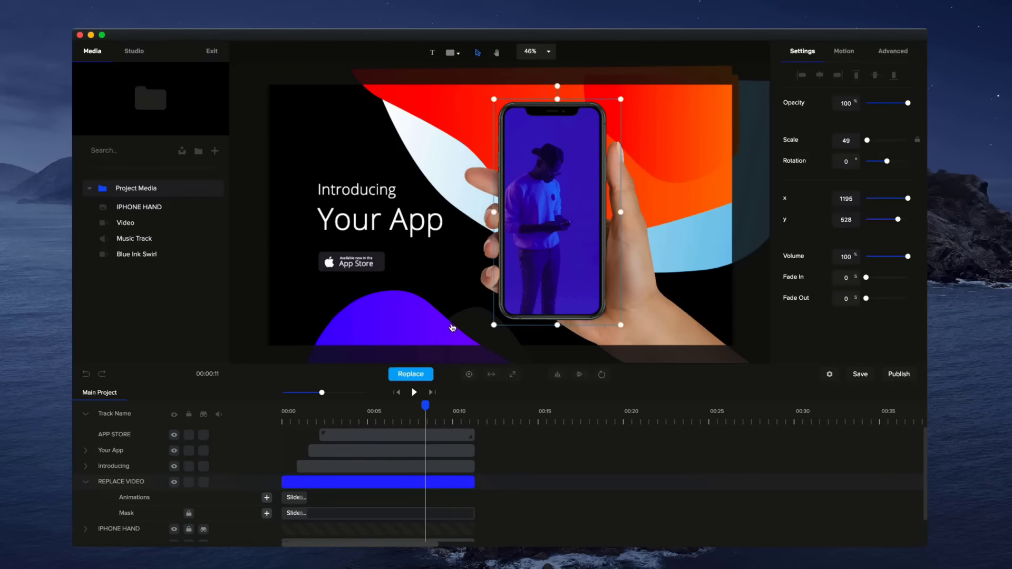
{"action": "mouse_move", "coordinate": [592, 227]}
{"action": "left_mouse_down"}
{"action": "mouse_move", "coordinate": [552, 227]}
{"action": "mouse_move", "coordinate": [582, 228]}
{"action": "left_mouse_up"}
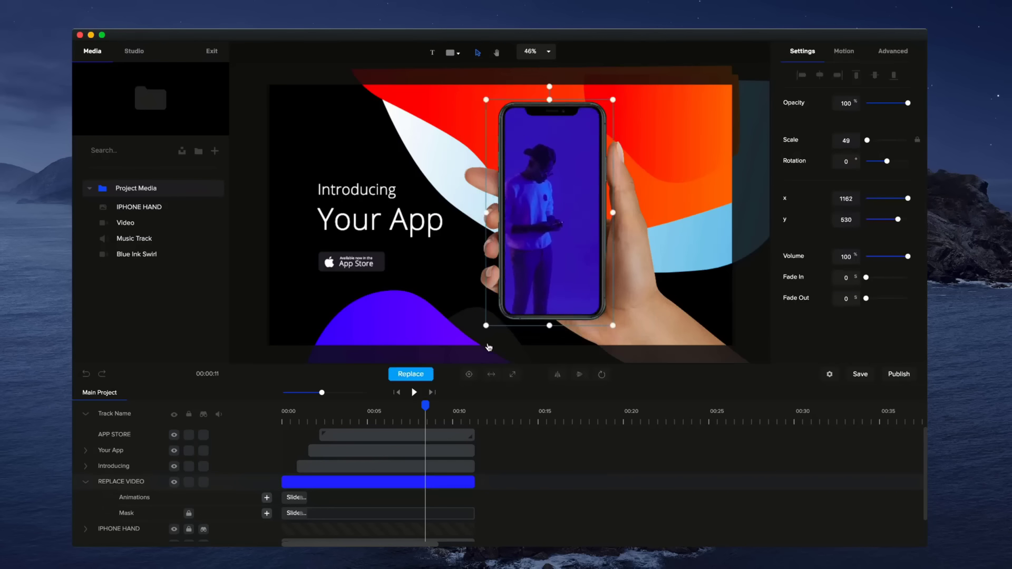
Replace the phone video with Blue Ink Swirl and play the project from the beginning, pausing at about 00:07
{"action": "left_click", "coordinate": [417, 375]}
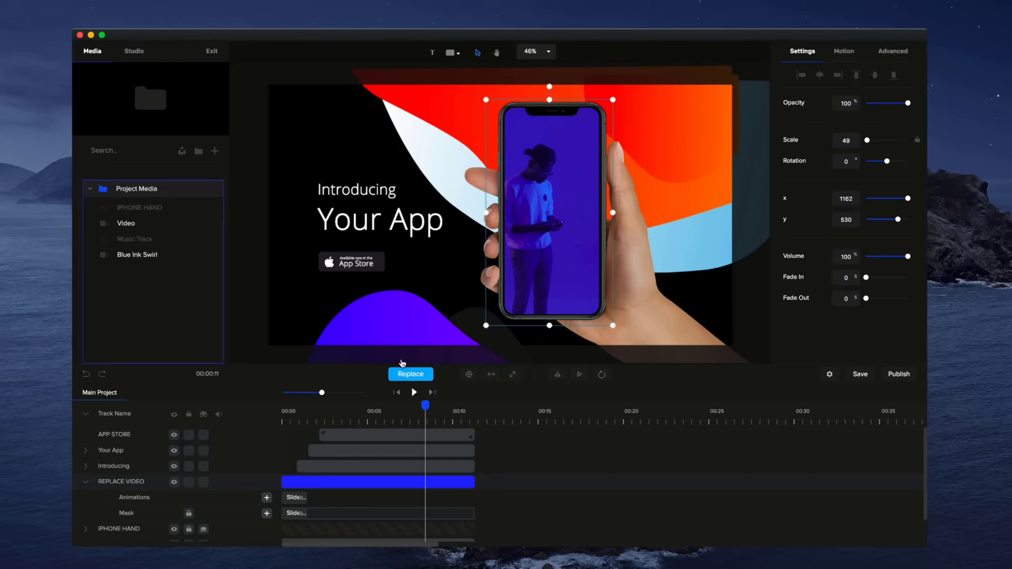
{"action": "left_click", "coordinate": [136, 255]}
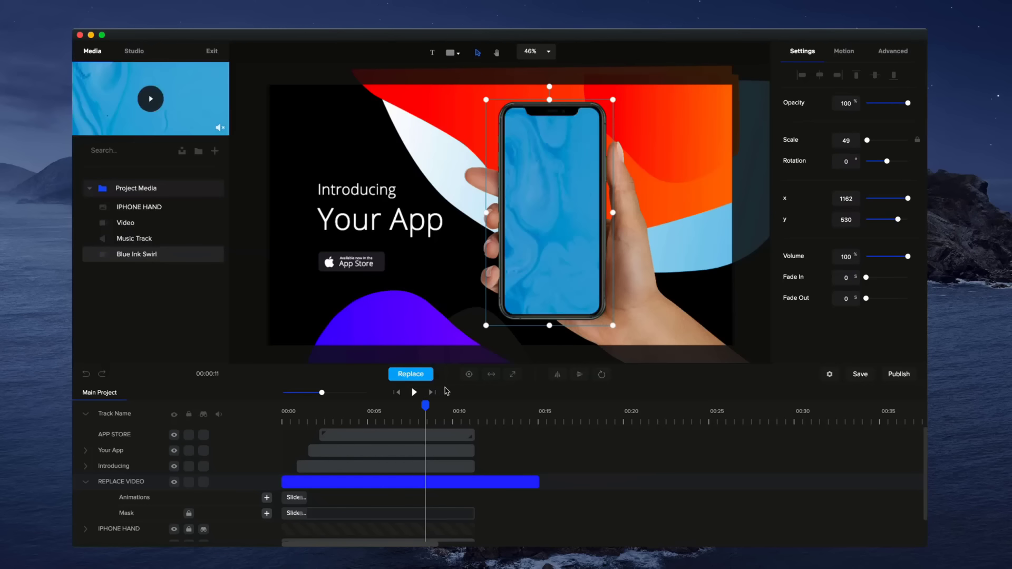
{"action": "left_click", "coordinate": [396, 392]}
{"action": "left_click", "coordinate": [414, 393]}
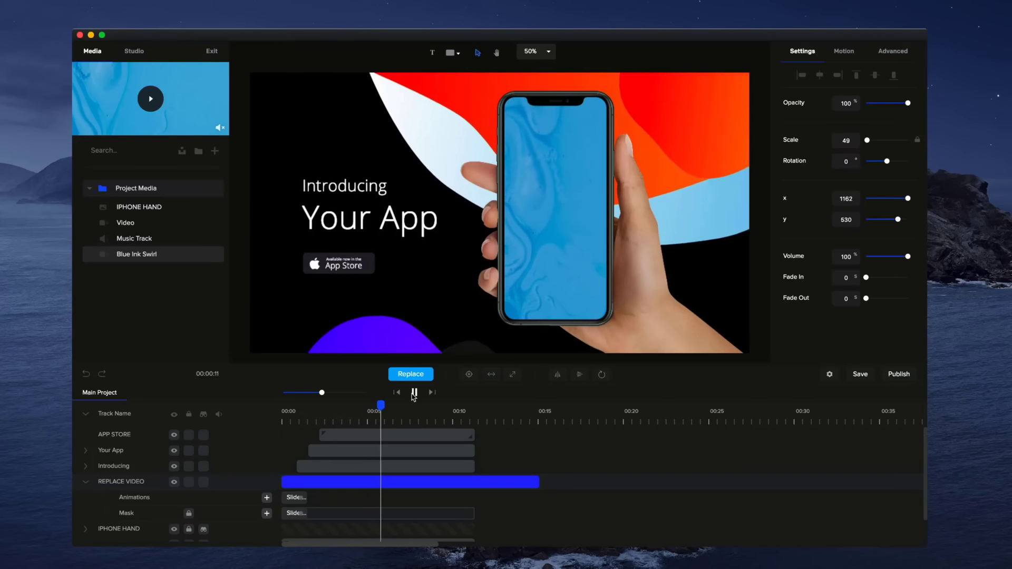
{"action": "left_click", "coordinate": [414, 392]}
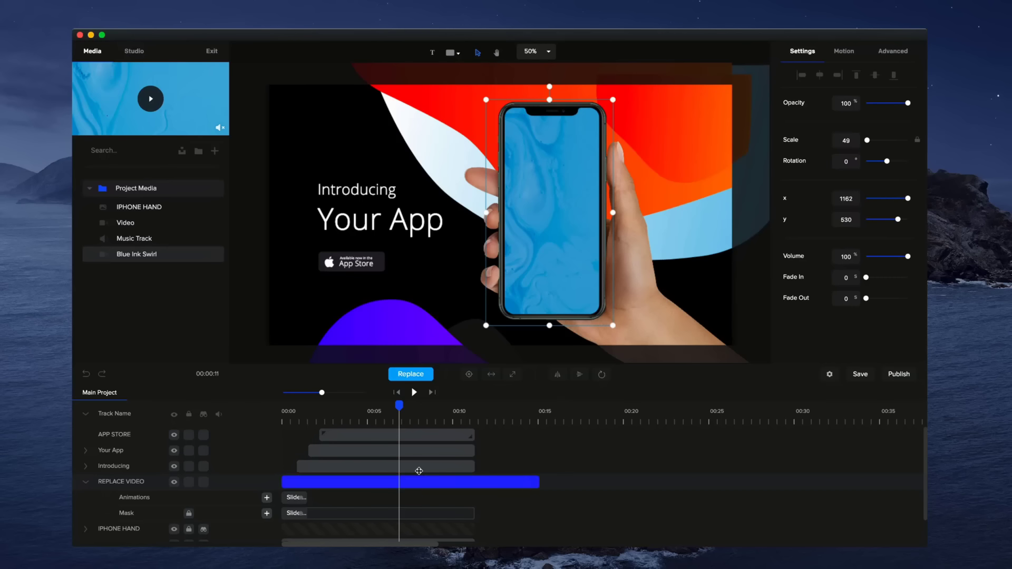
Extend the Introducing and Your App tracks to the end of the REPLACE VIDEO clip at about 00:15
{"action": "left_click_drag", "start_coordinate": [476, 467], "coordinate": [539, 467]}
{"action": "left_click_drag", "start_coordinate": [476, 451], "coordinate": [539, 450]}
{"action": "left_click", "coordinate": [515, 412]}
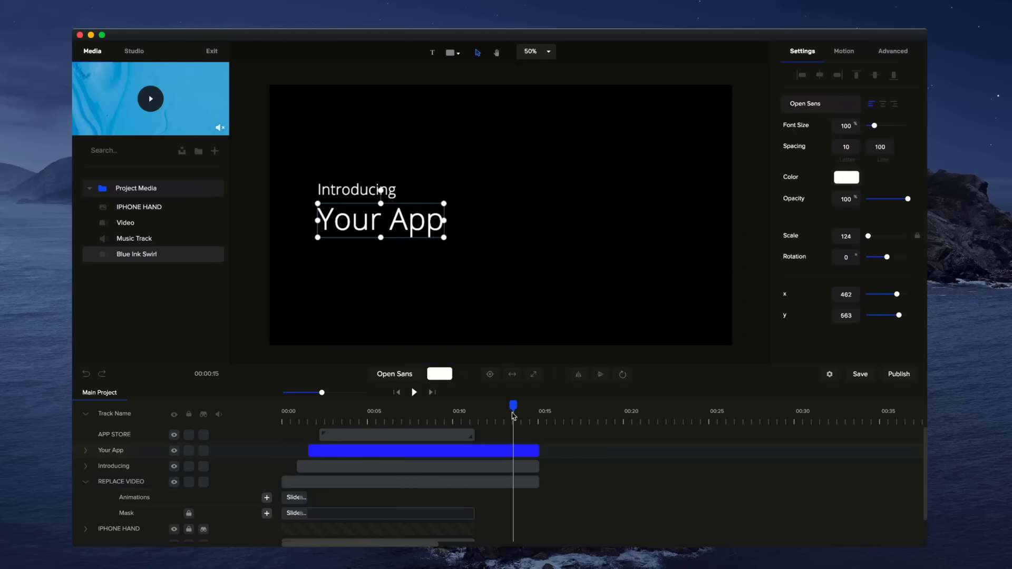
{"action": "left_click_drag", "start_coordinate": [511, 408], "coordinate": [494, 407]}
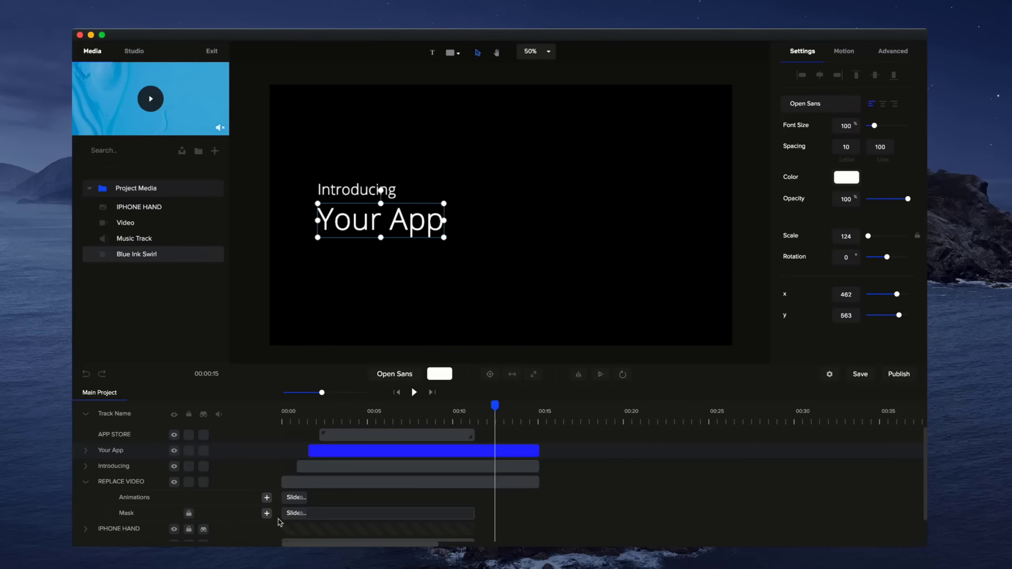
Unlock the REPLACE VIDEO mask and extend it to the video's full length, ending at about 00:15
{"action": "left_click", "coordinate": [187, 514]}
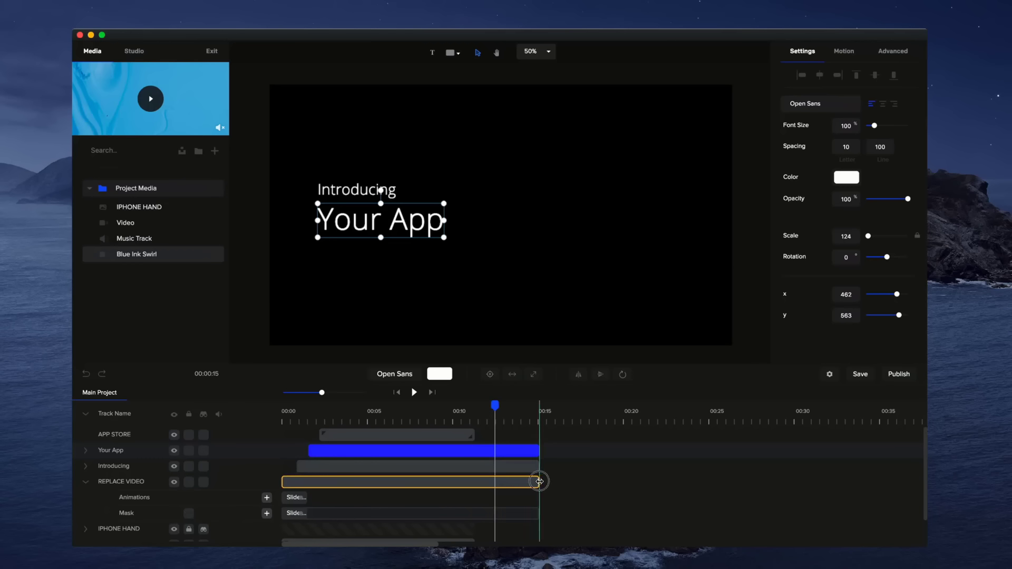
{"action": "left_click", "coordinate": [537, 481]}
{"action": "left_click", "coordinate": [495, 415]}
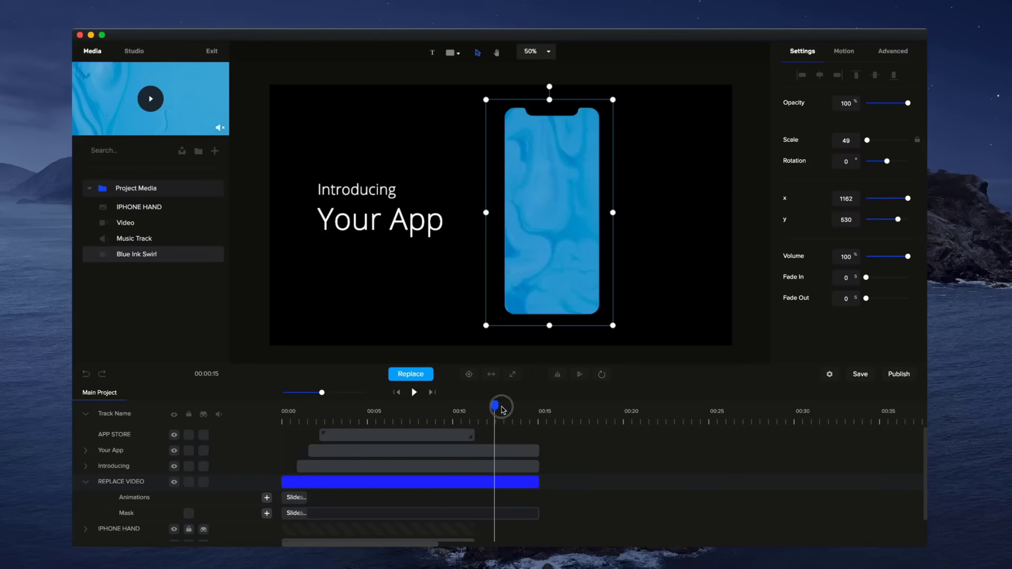
{"action": "left_click_drag", "start_coordinate": [502, 410], "coordinate": [508, 411]}
Extend the AUDIO track, then unlock IPHONE HAND and extend it to about 00:15 as well
{"action": "scroll", "coordinate": [503, 498], "scroll_direction": "down", "scroll_amount": 2}
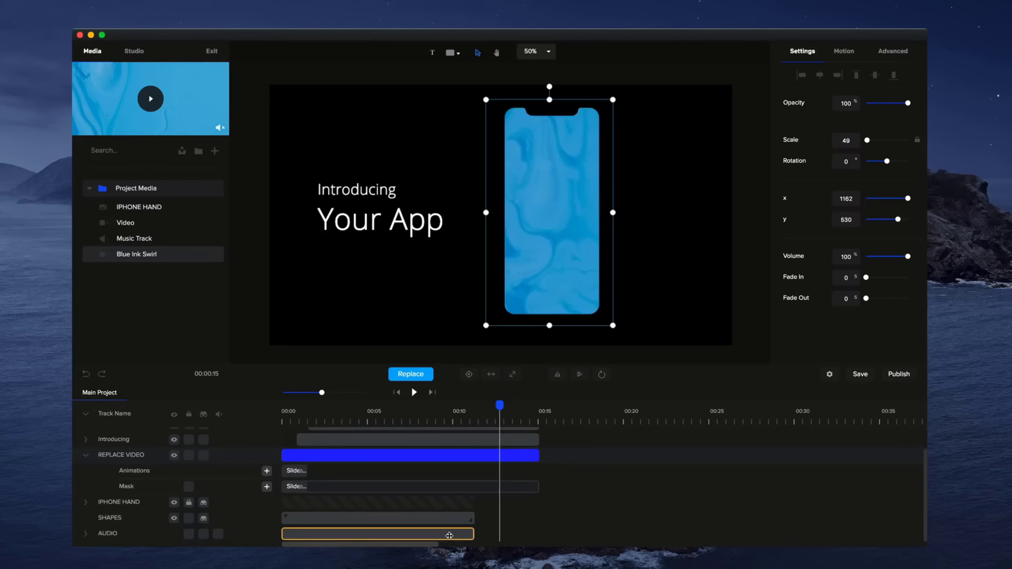
{"action": "left_click_drag", "start_coordinate": [470, 530], "coordinate": [539, 533]}
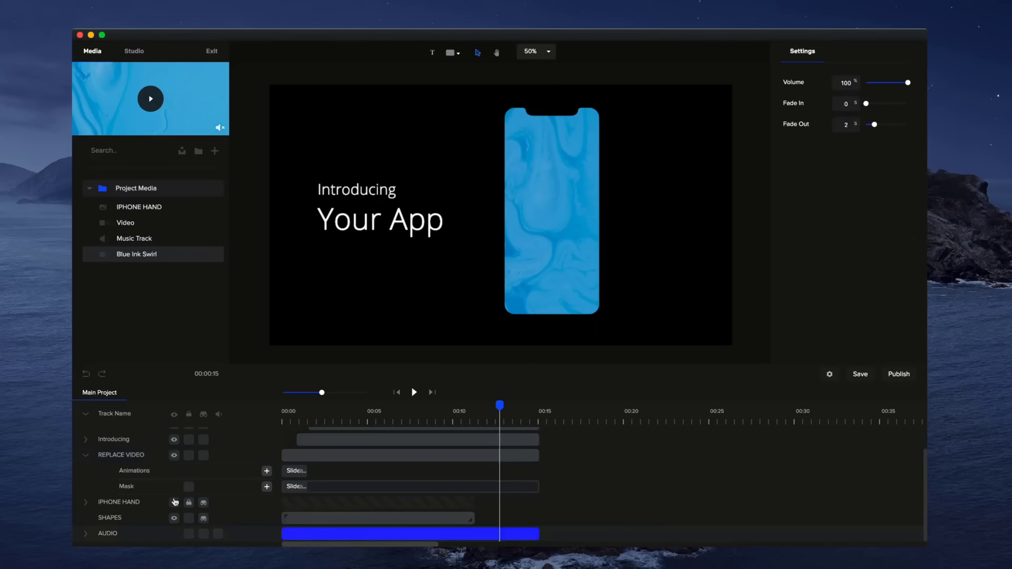
{"action": "left_click_drag", "start_coordinate": [474, 502], "coordinate": [539, 502]}
Open the SHAPES group for editing with only its own layers shown, and set the playhead to about 00:10
{"action": "left_click", "coordinate": [445, 517]}
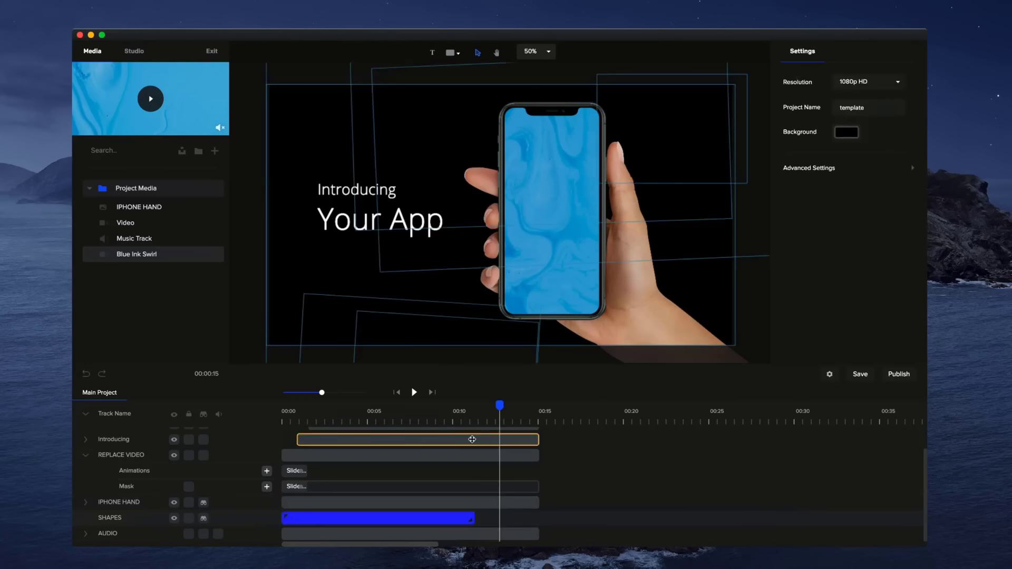
{"action": "left_click_drag", "start_coordinate": [500, 405], "coordinate": [487, 405]}
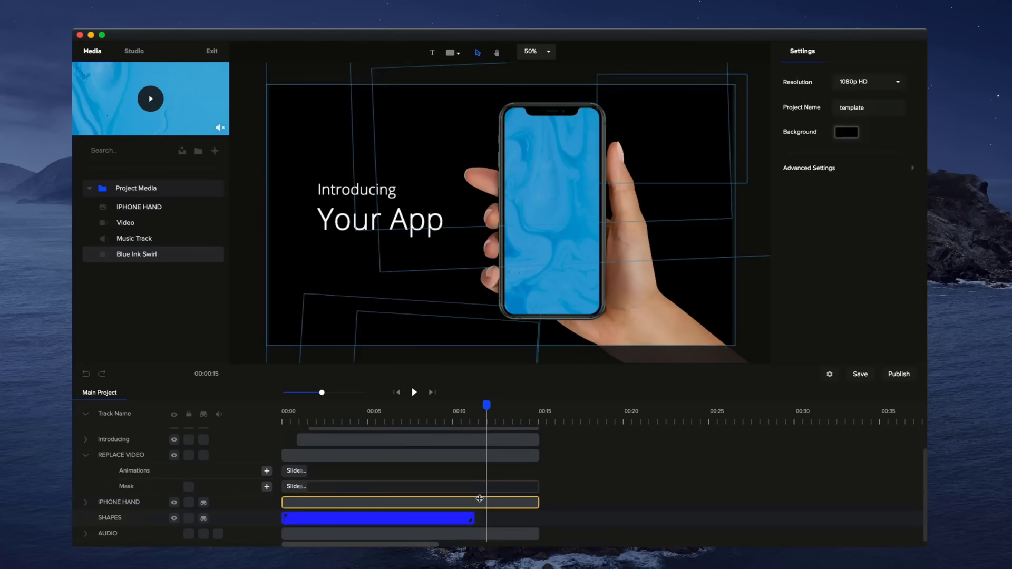
{"action": "left_click", "coordinate": [446, 518]}
{"action": "double_click", "coordinate": [445, 518]}
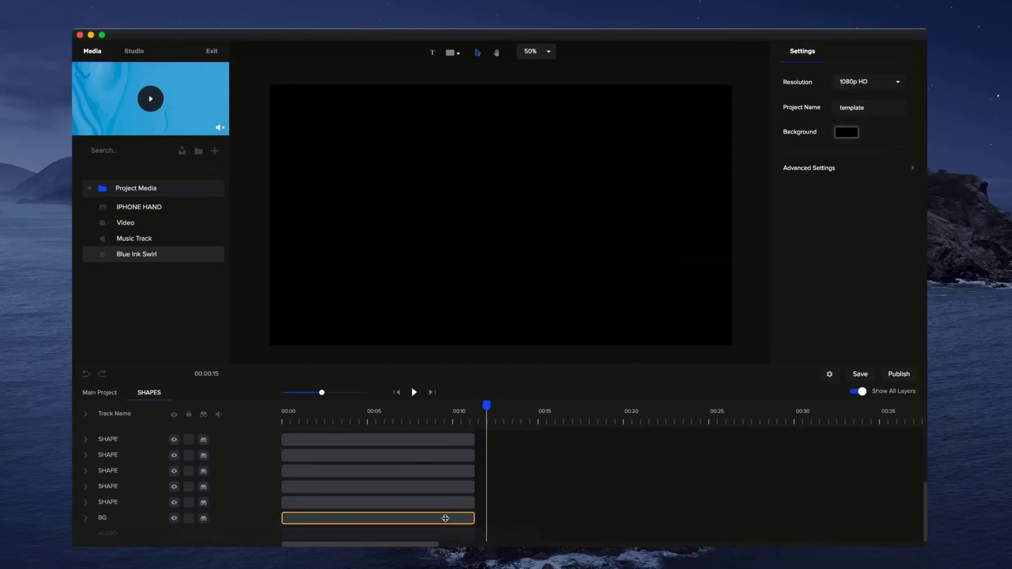
{"action": "left_click", "coordinate": [861, 392]}
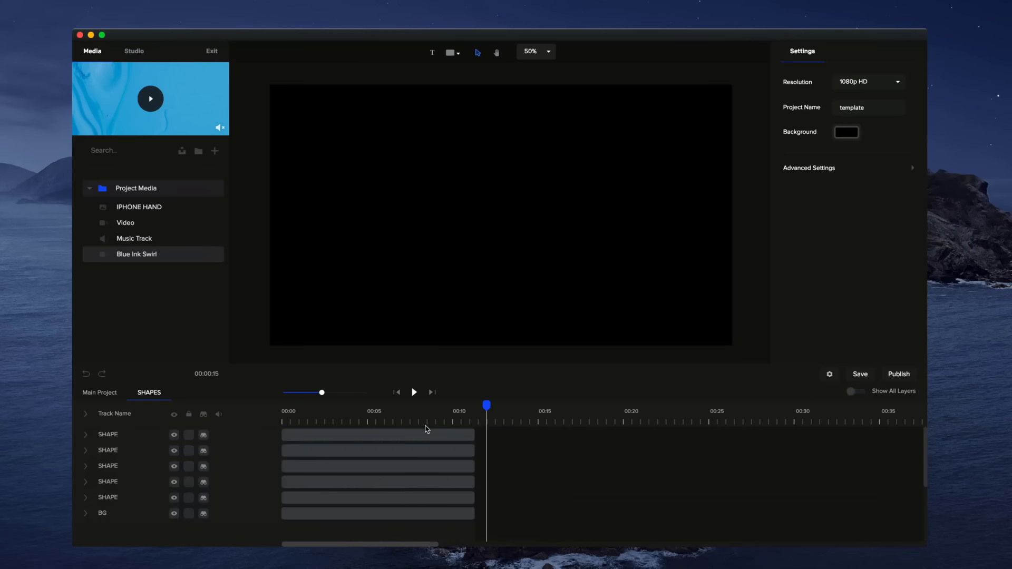
{"action": "left_click_drag", "start_coordinate": [422, 414], "coordinate": [463, 419]}
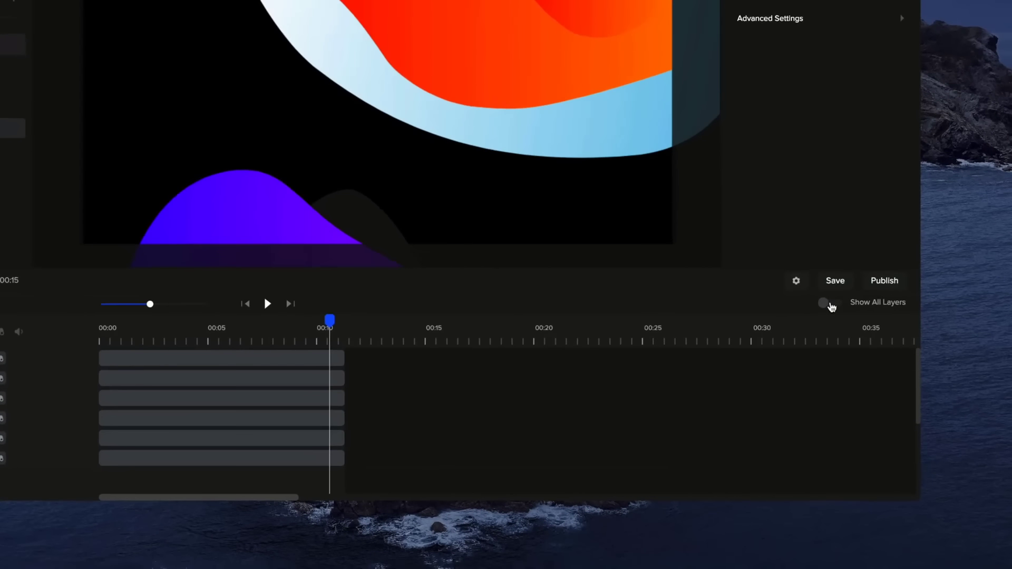
Show all project layers as a reference and extend every SHAPE track and the BG track to about 00:15
{"action": "left_click", "coordinate": [830, 305]}
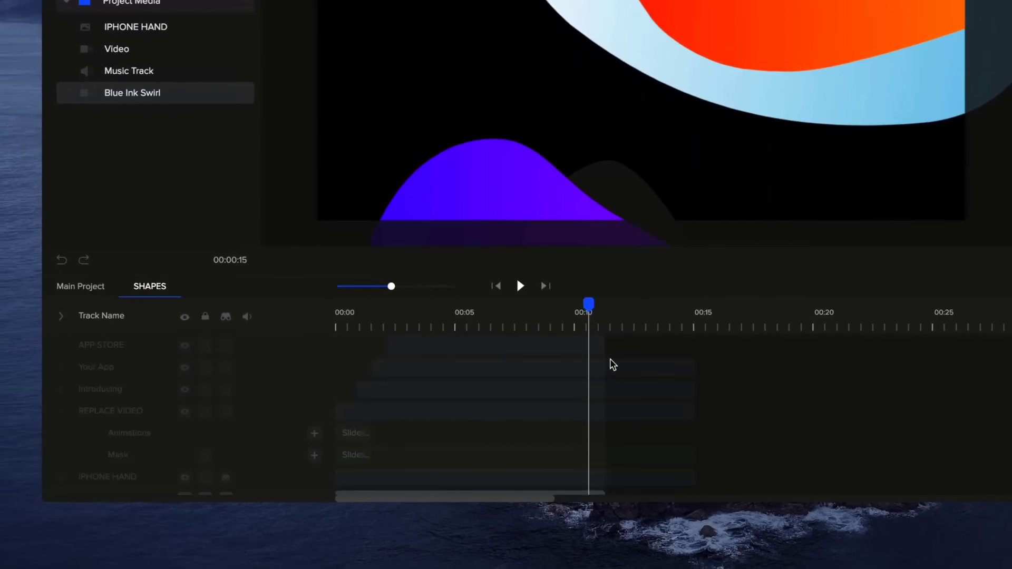
{"action": "scroll", "coordinate": [616, 464], "scroll_direction": "down", "scroll_amount": 5}
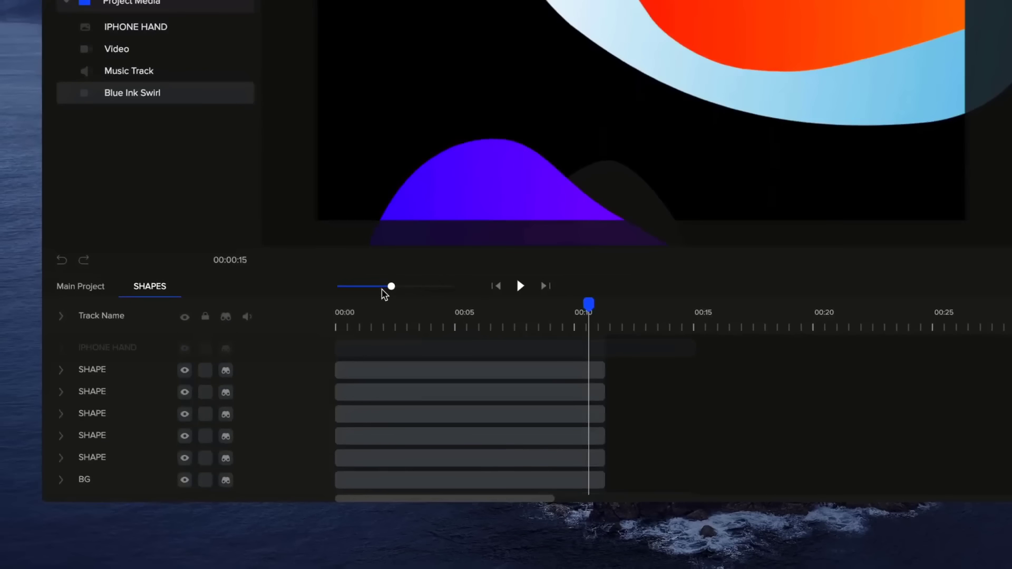
{"action": "left_click_drag", "start_coordinate": [391, 286], "coordinate": [403, 287]}
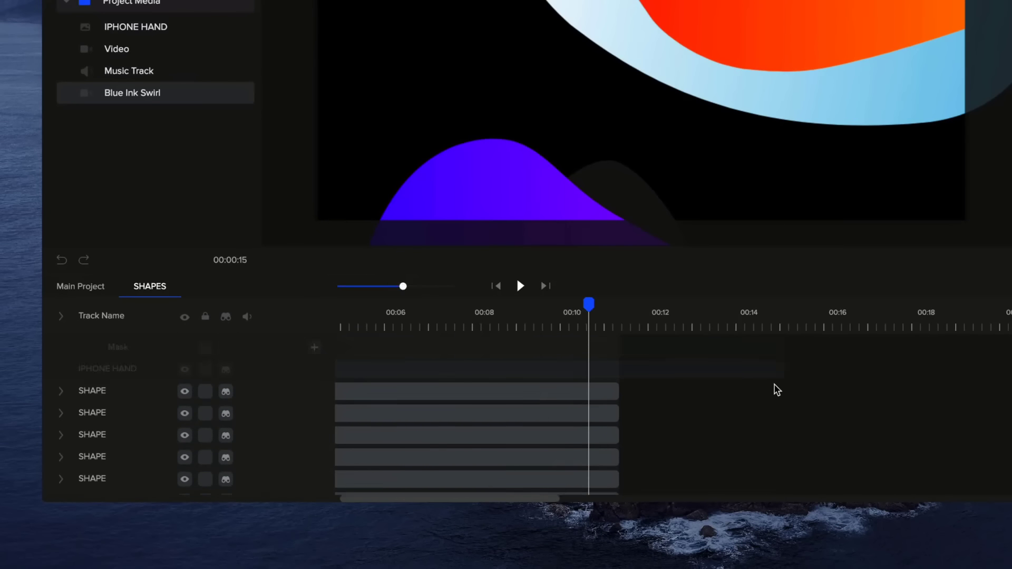
{"action": "left_click_drag", "start_coordinate": [617, 436], "coordinate": [780, 436]}
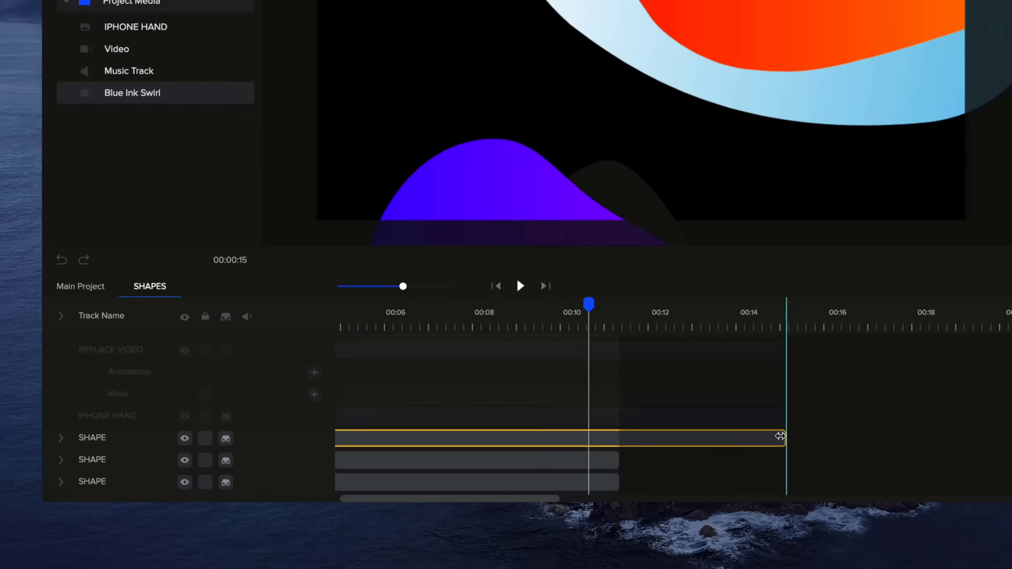
{"action": "left_click_drag", "start_coordinate": [615, 436], "coordinate": [778, 437]}
{"action": "left_click_drag", "start_coordinate": [616, 436], "coordinate": [785, 432]}
{"action": "left_click_drag", "start_coordinate": [622, 441], "coordinate": [787, 429]}
{"action": "left_click", "coordinate": [624, 444]}
{"action": "left_click_drag", "start_coordinate": [617, 461], "coordinate": [775, 453]}
{"action": "left_click", "coordinate": [773, 442]}
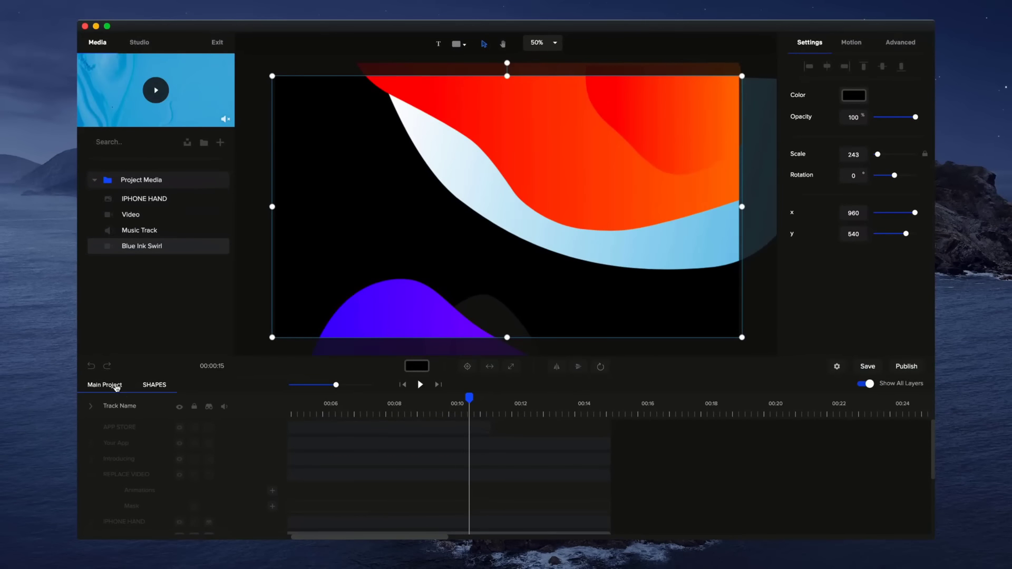
Return to the main project, set the playhead between 00:12 and 00:14, and open the APP STORE group for editing
{"action": "left_click", "coordinate": [115, 386]}
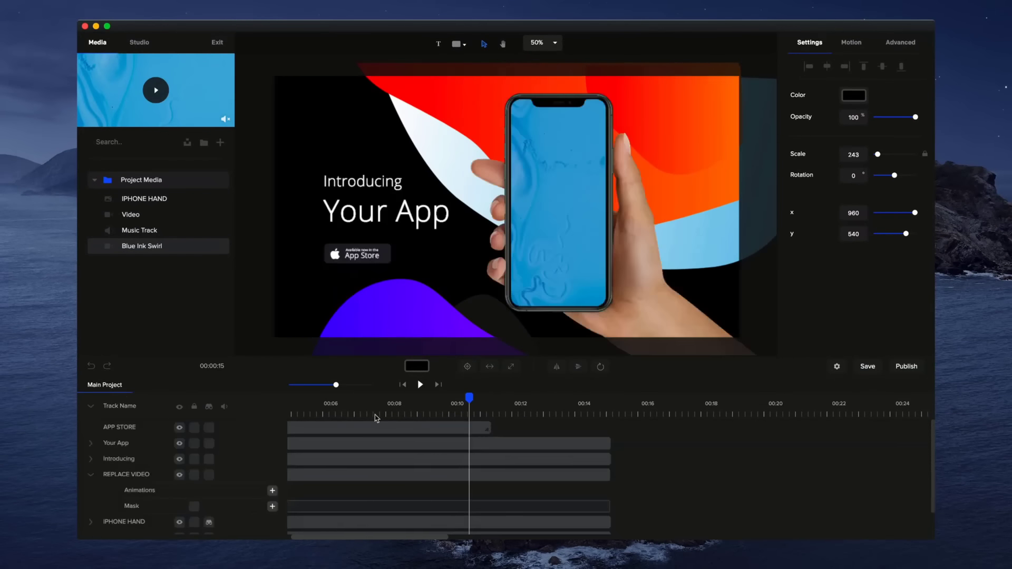
{"action": "left_click", "coordinate": [571, 402]}
{"action": "left_click", "coordinate": [421, 426]}
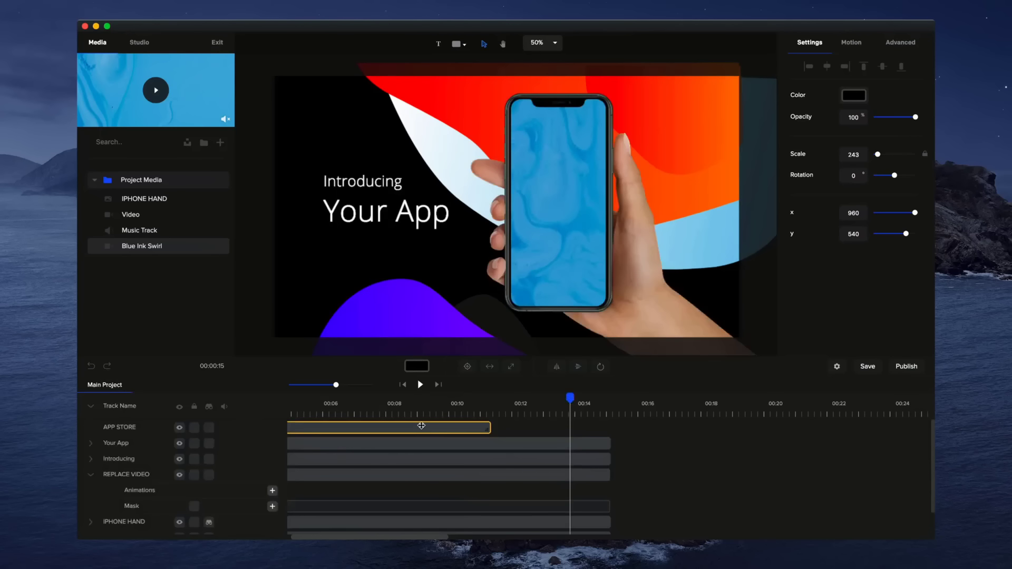
{"action": "double_click", "coordinate": [421, 426]}
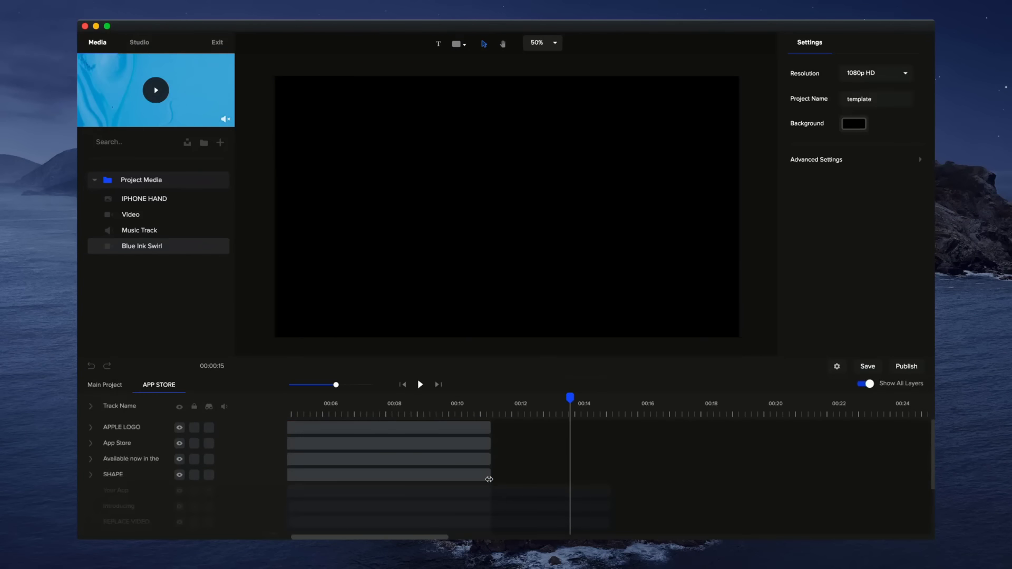
Extend the SHAPE, Available now in the, App Store and APPLE LOGO tracks to about 00:15 and return to the main project
{"action": "left_click", "coordinate": [488, 476]}
{"action": "left_click_drag", "start_coordinate": [593, 481], "coordinate": [610, 477]}
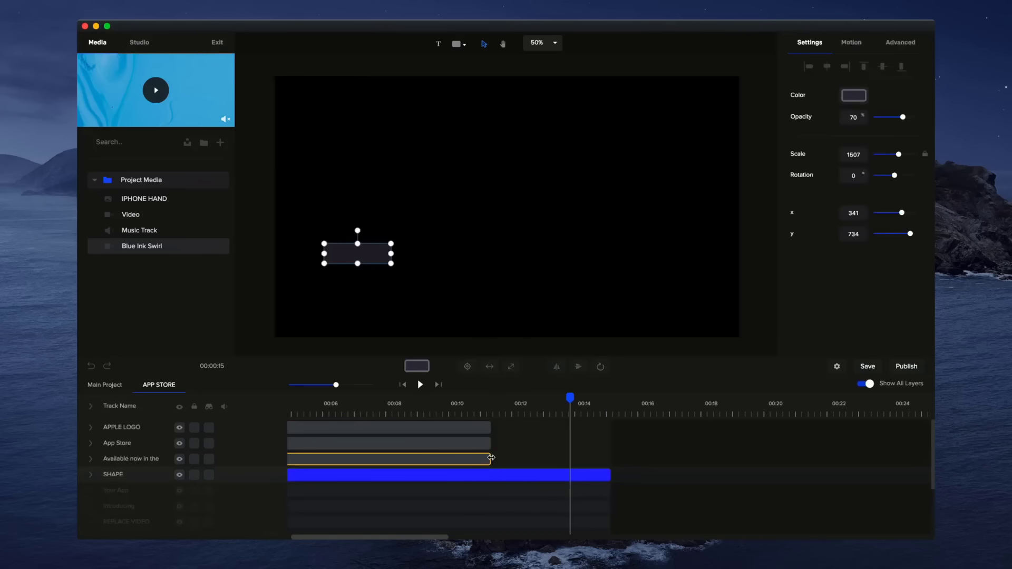
{"action": "left_click_drag", "start_coordinate": [493, 457], "coordinate": [604, 464]}
{"action": "left_click_drag", "start_coordinate": [491, 443], "coordinate": [604, 441]}
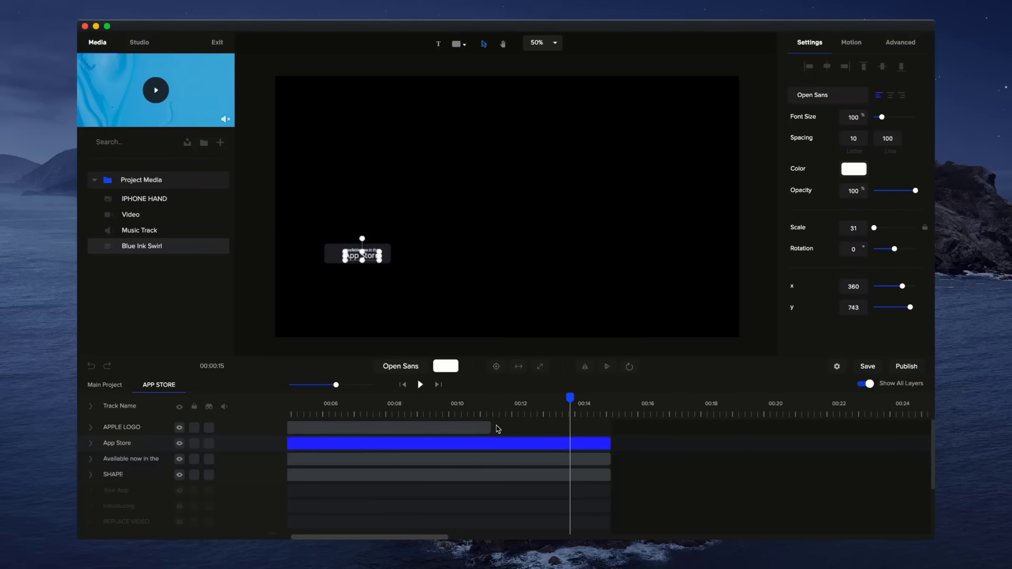
{"action": "left_click_drag", "start_coordinate": [492, 427], "coordinate": [610, 427]}
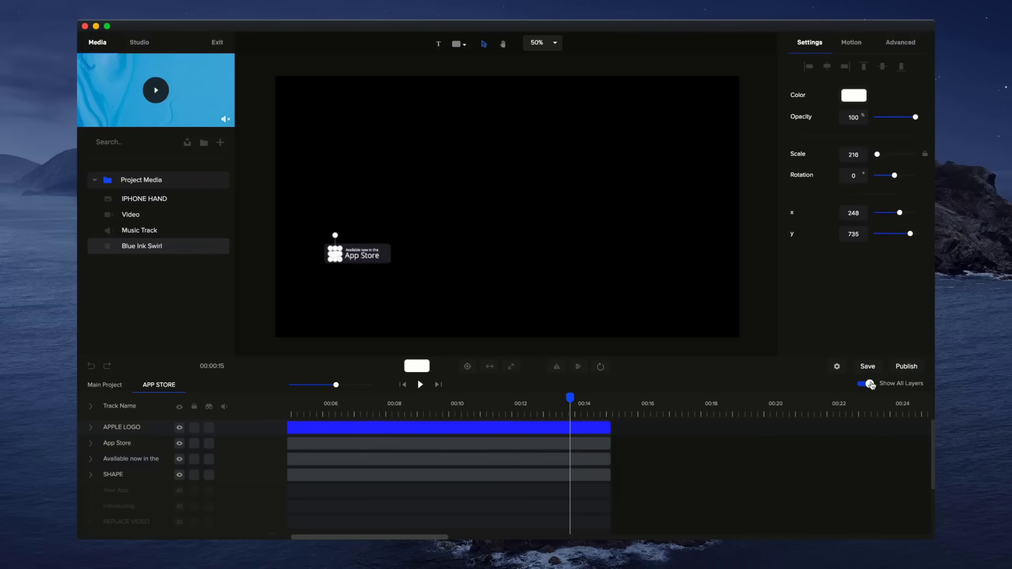
{"action": "left_click", "coordinate": [870, 384]}
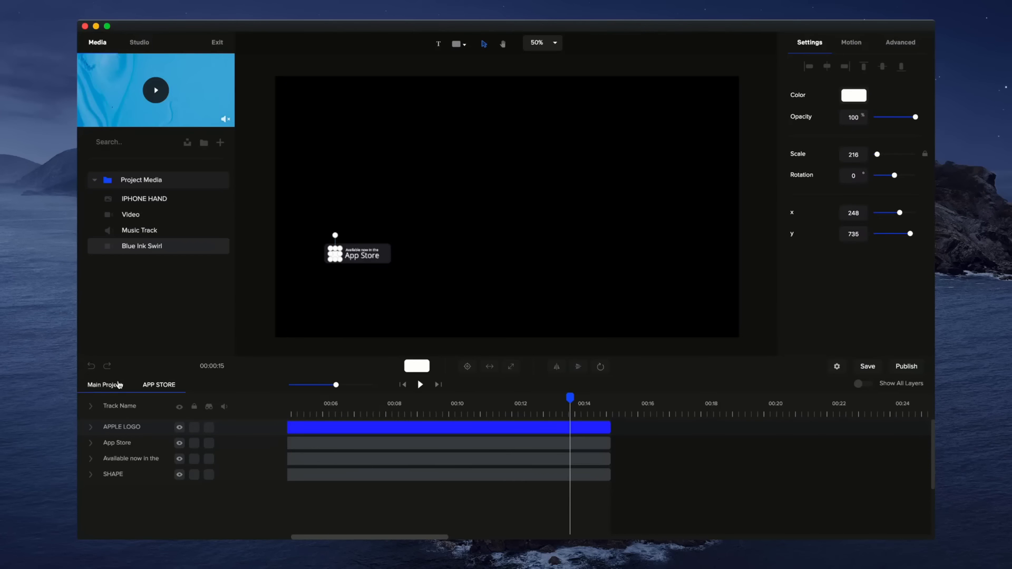
{"action": "left_click", "coordinate": [137, 382]}
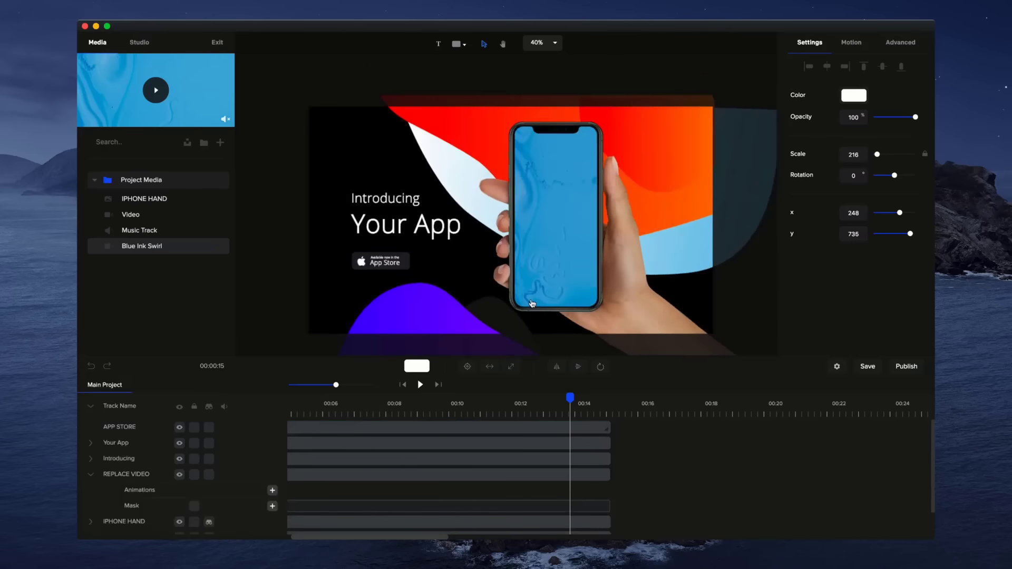
Return the playhead to the start of the main project and collapse all tracks
{"action": "left_click_drag", "start_coordinate": [580, 394], "coordinate": [253, 406]}
{"action": "left_click", "coordinate": [165, 411]}
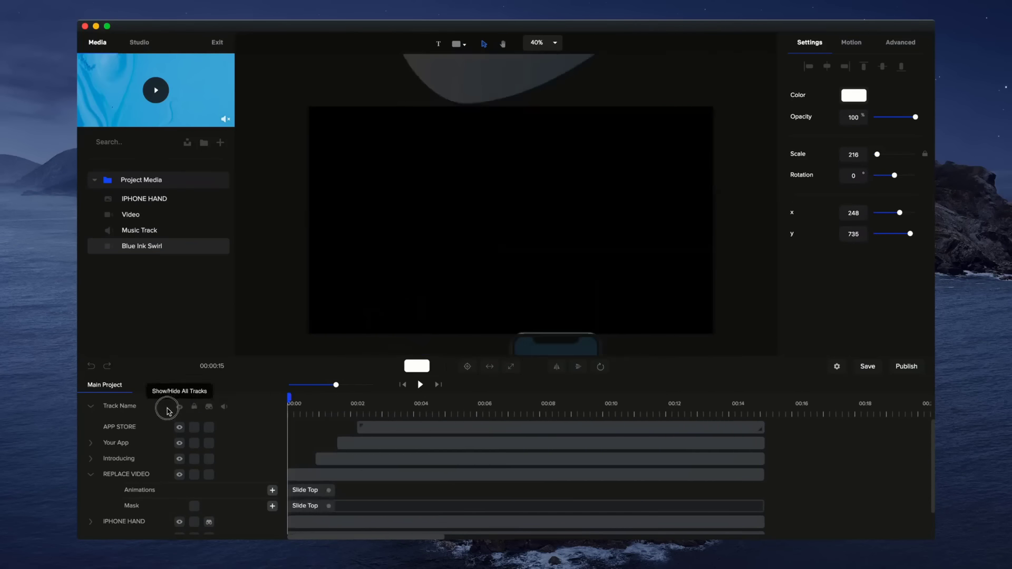
{"action": "left_click", "coordinate": [363, 518]}
{"action": "left_click_drag", "start_coordinate": [336, 385], "coordinate": [323, 385]}
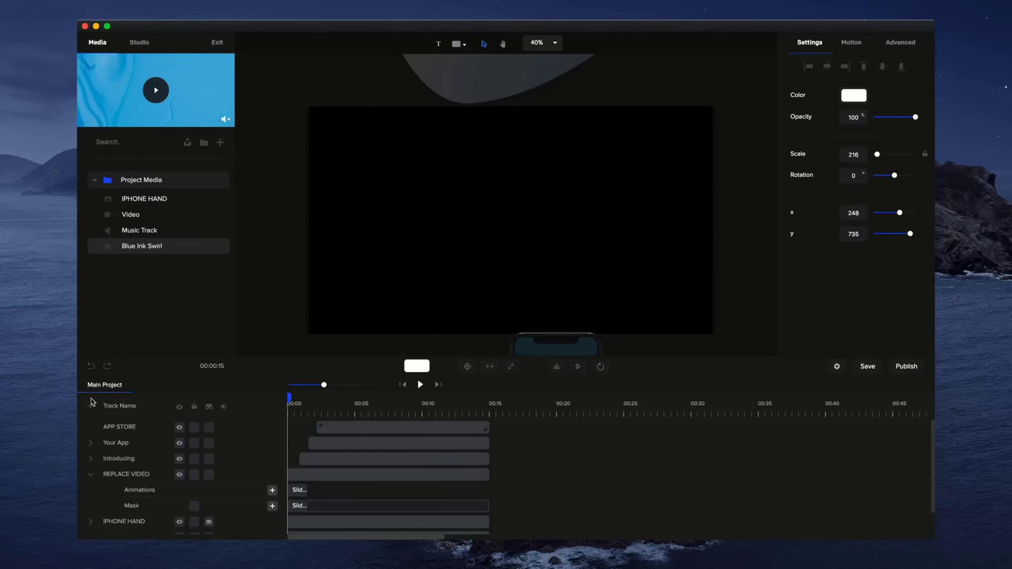
{"action": "left_click", "coordinate": [91, 404]}
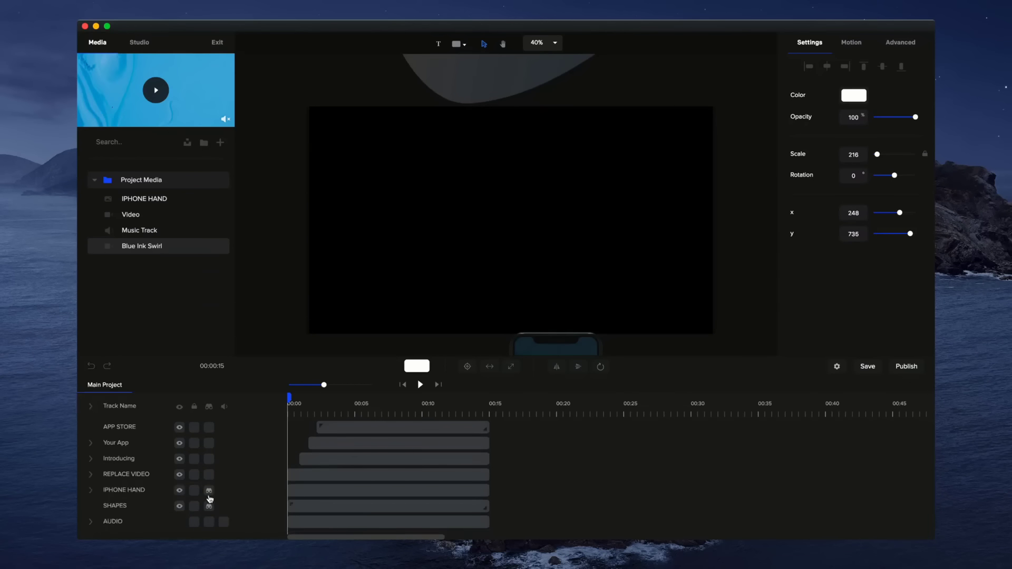
Mark the AUDIO track for hiding, hide all marked tracks, and preview the project from the start to about 00:11
{"action": "left_click", "coordinate": [210, 522]}
{"action": "left_click", "coordinate": [209, 408]}
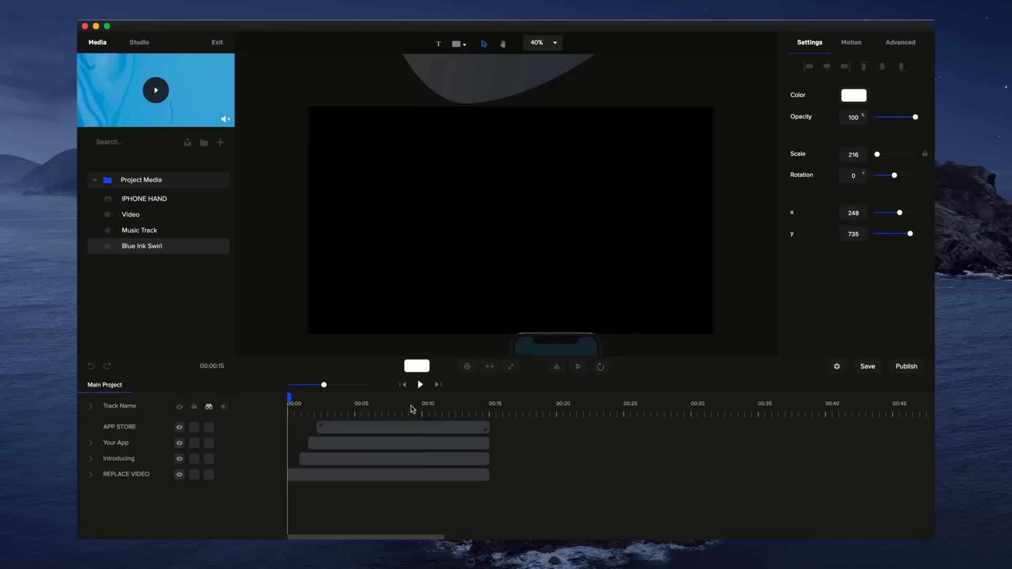
{"action": "left_click", "coordinate": [421, 384]}
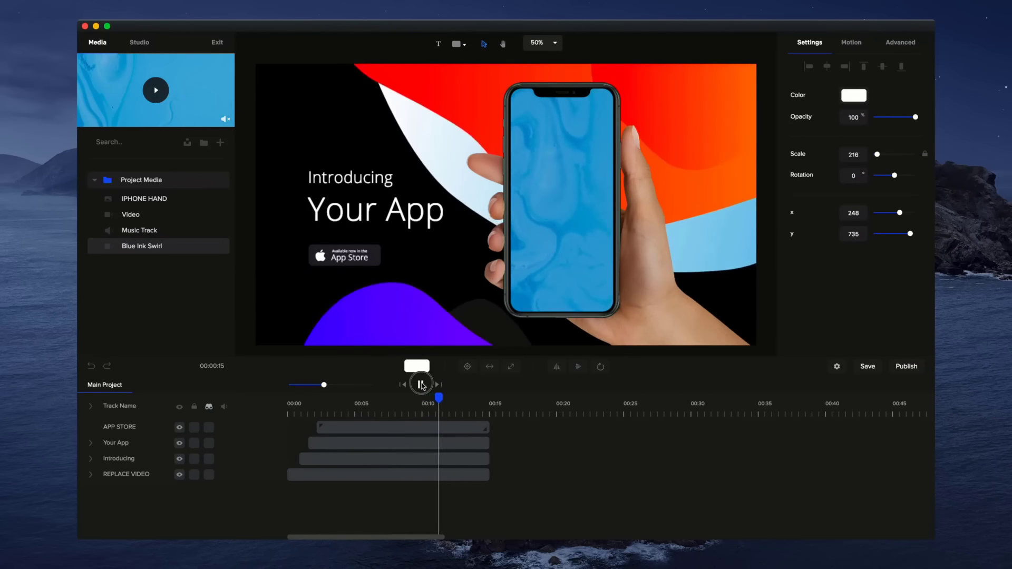
{"action": "left_click", "coordinate": [421, 385]}
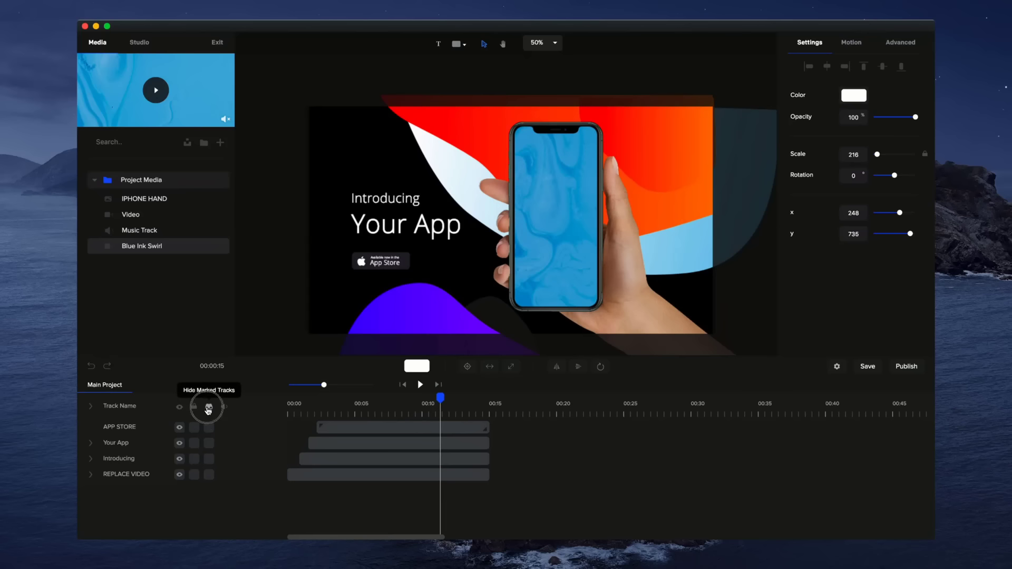
Show the marked tracks again and lock the SHAPES and IPHONE HAND tracks
{"action": "left_click", "coordinate": [208, 410]}
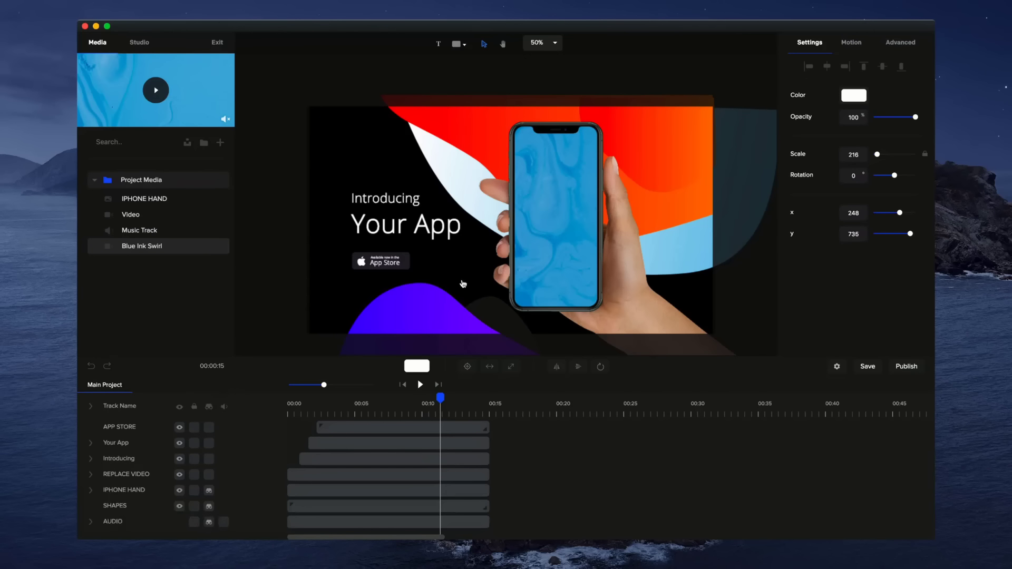
{"action": "left_click", "coordinate": [441, 299]}
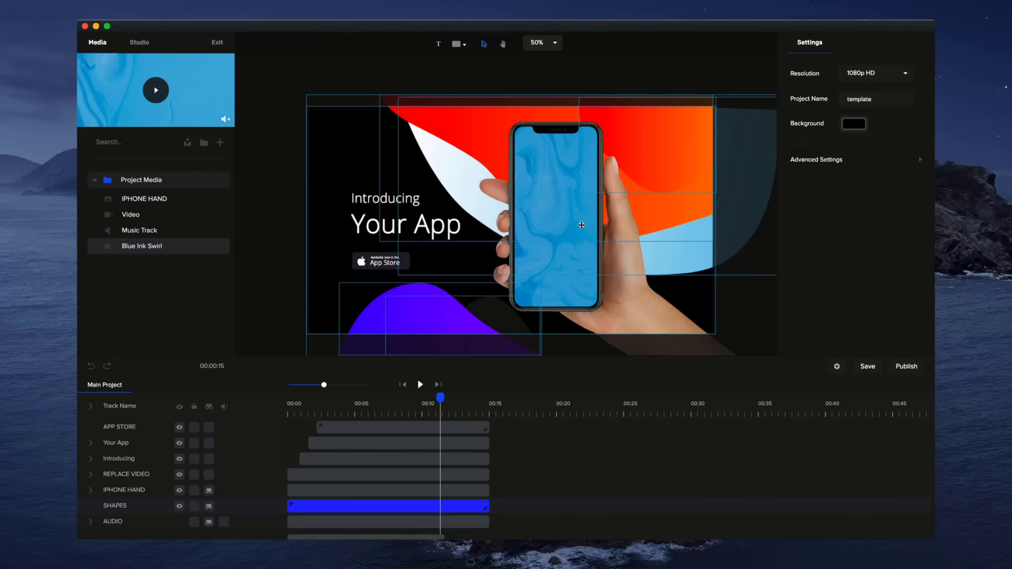
{"action": "left_click", "coordinate": [194, 506]}
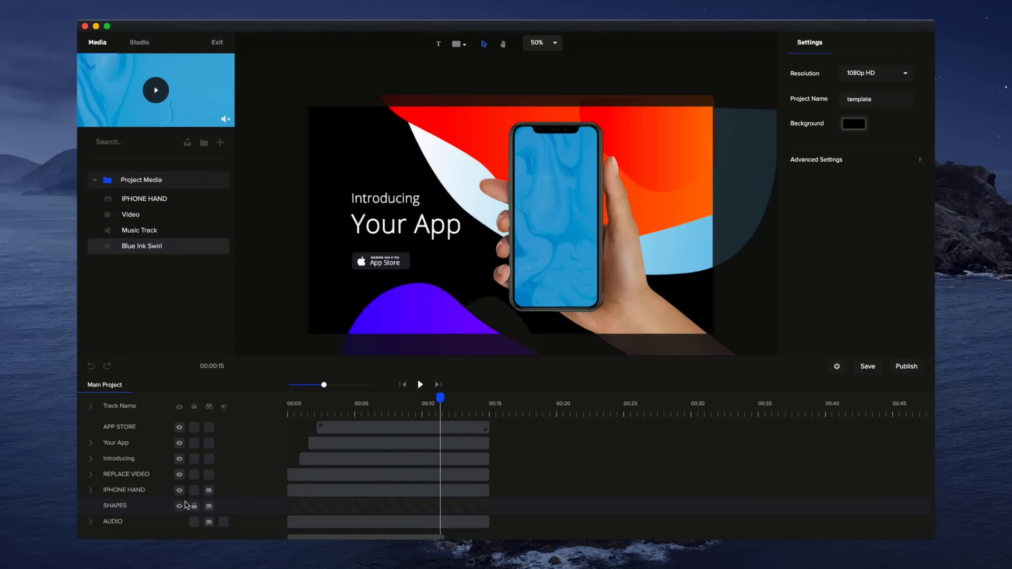
{"action": "left_click", "coordinate": [195, 491]}
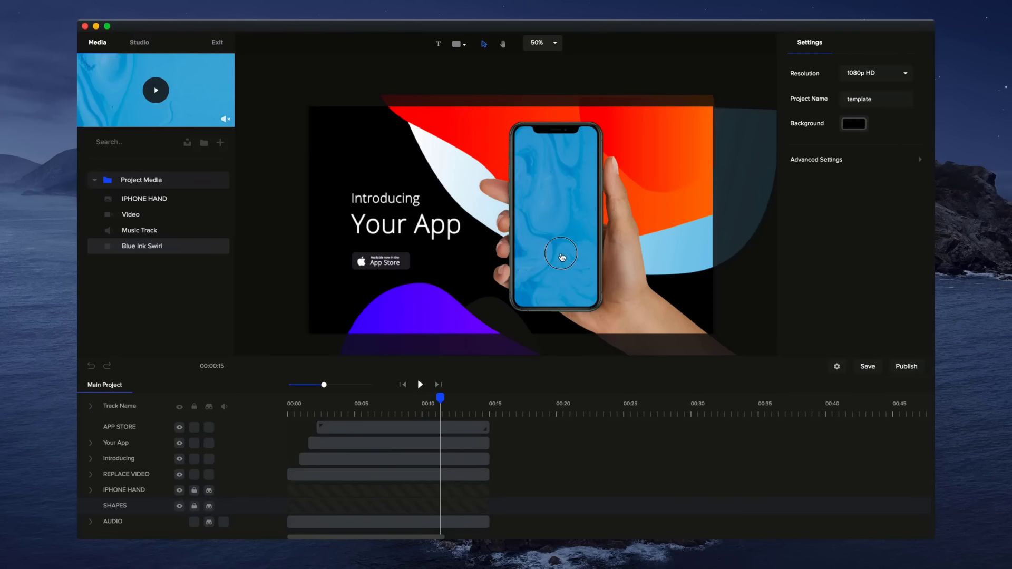
Expand the REPLACE VIDEO track, lock its mask, select the video on the phone screen, and collapse the track
{"action": "left_click", "coordinate": [562, 258]}
{"action": "left_click", "coordinate": [194, 505]}
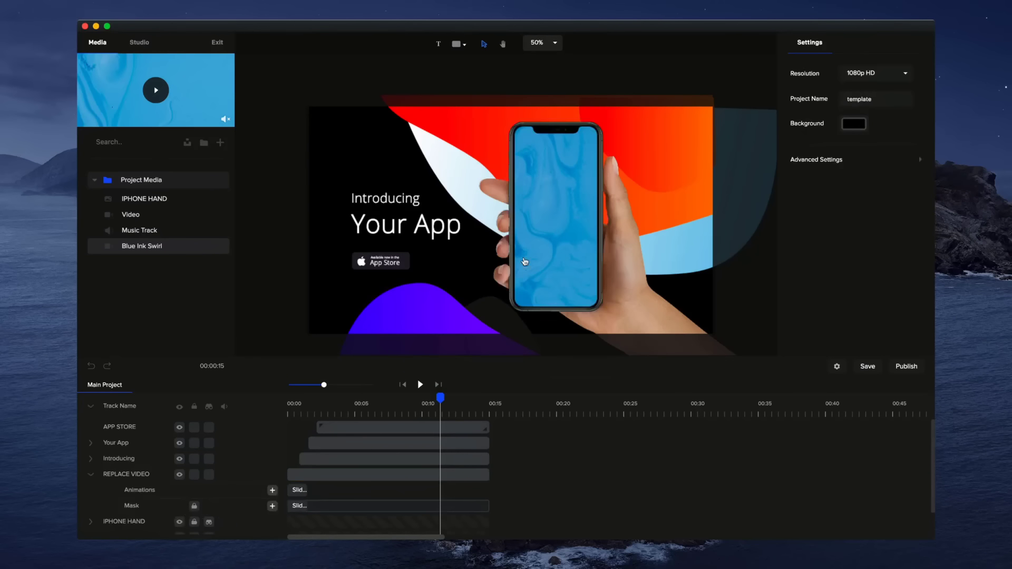
{"action": "left_click", "coordinate": [572, 220]}
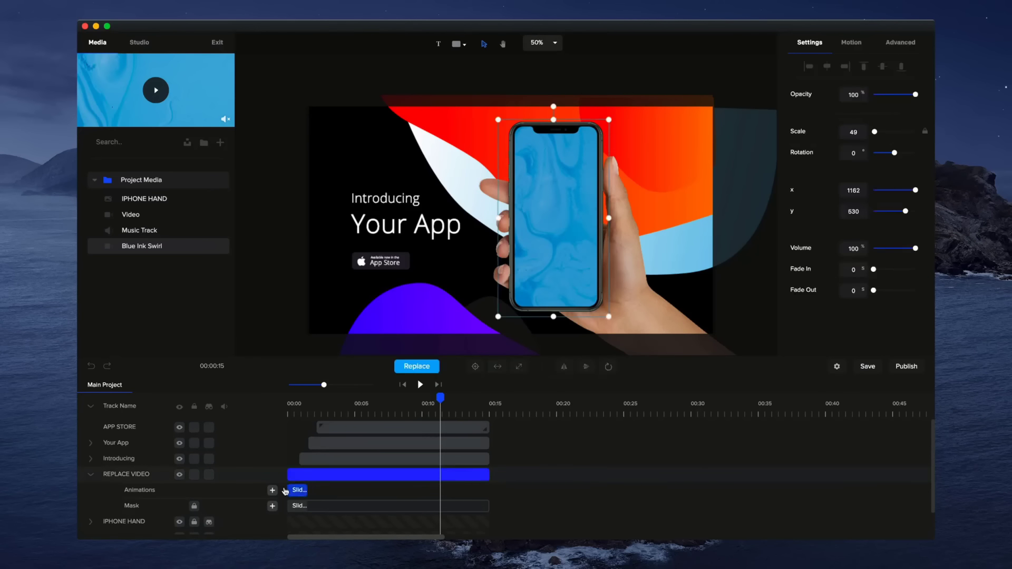
{"action": "left_click", "coordinate": [92, 475]}
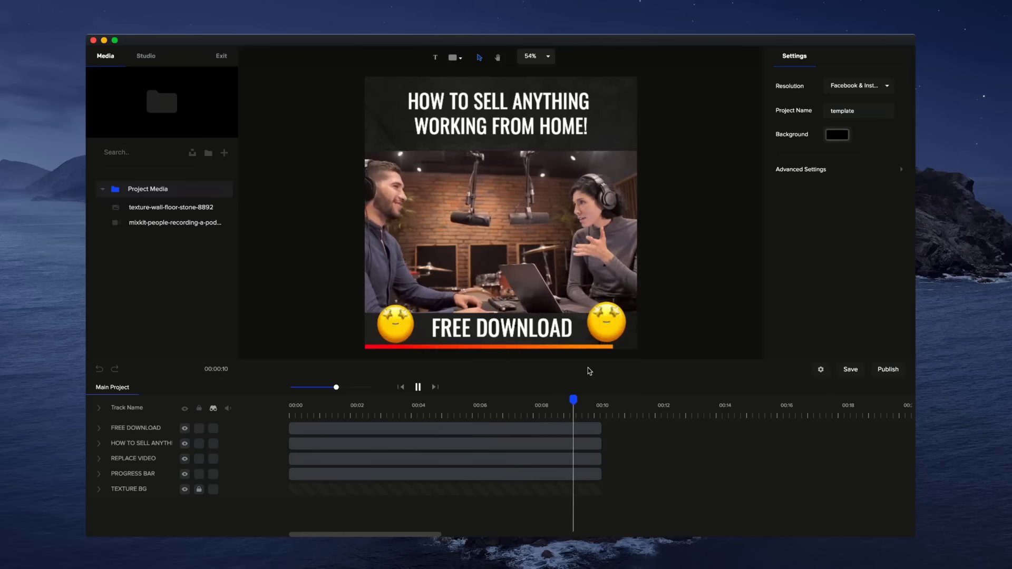
Move the podcast template's playhead between 00:02 and 00:04, show the marked tracks, and delete the PROGRESS BAR track
{"action": "left_click", "coordinate": [403, 411]}
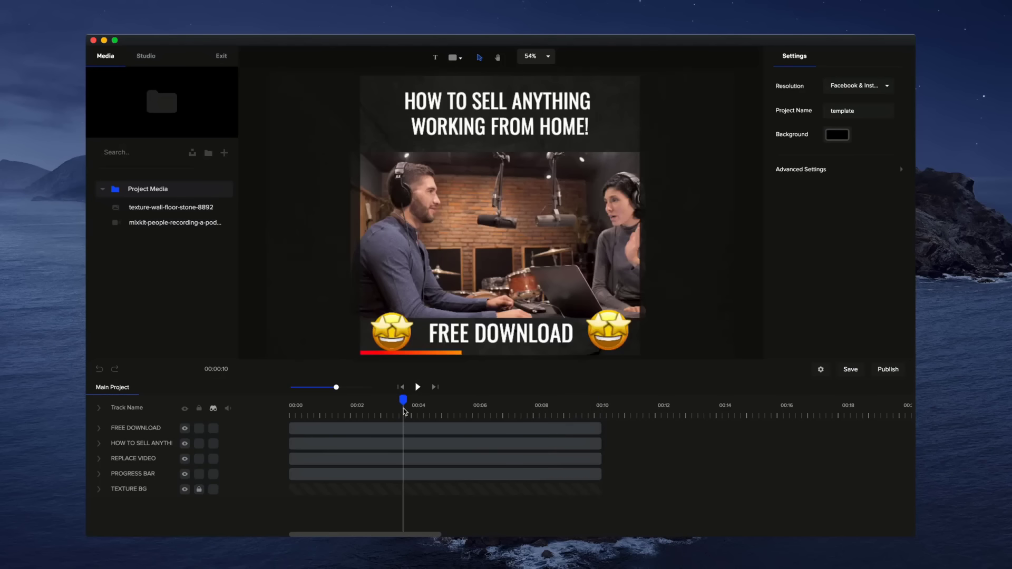
{"action": "left_click", "coordinate": [213, 408]}
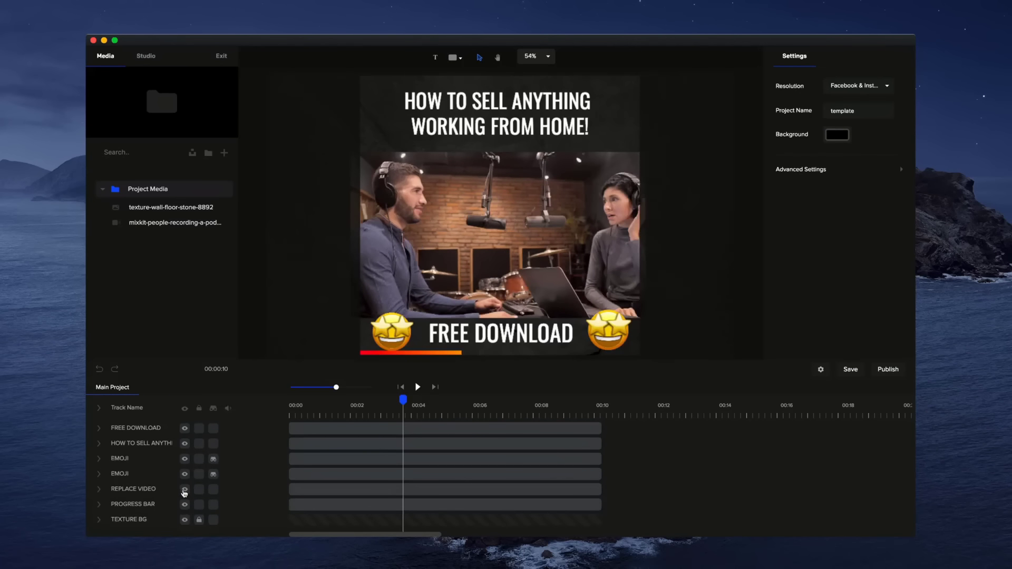
{"action": "left_click", "coordinate": [296, 504]}
{"action": "key", "text": "Delete"}
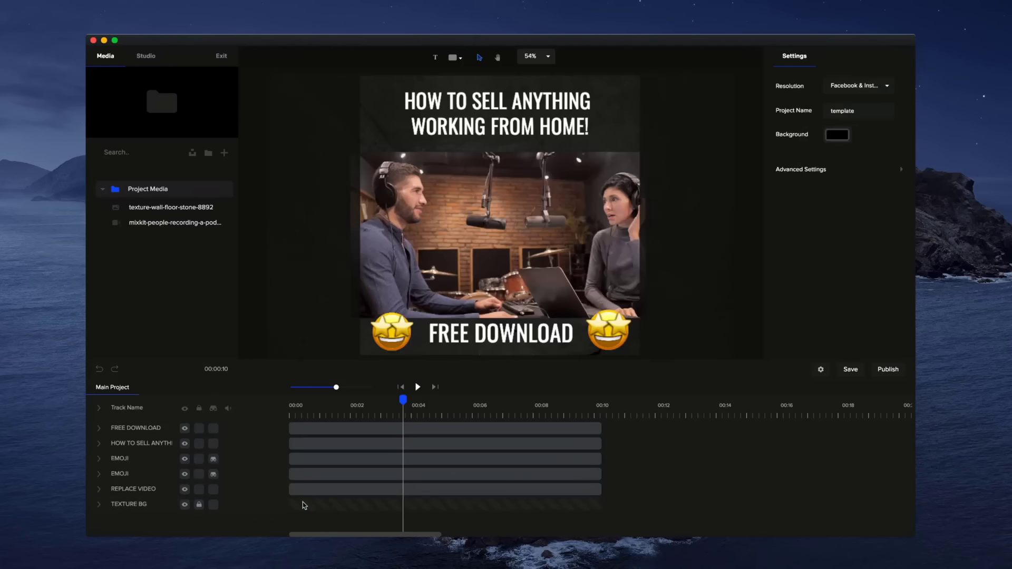
Add a rectangle shape at the start of the timeline and fit it to the canvas width
{"action": "left_click", "coordinate": [402, 388]}
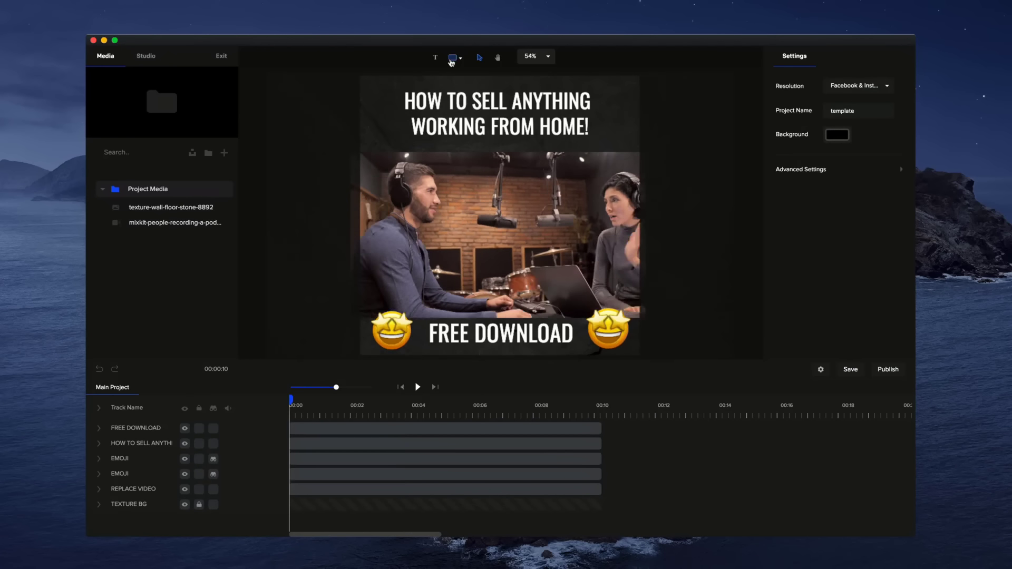
{"action": "left_click", "coordinate": [451, 61]}
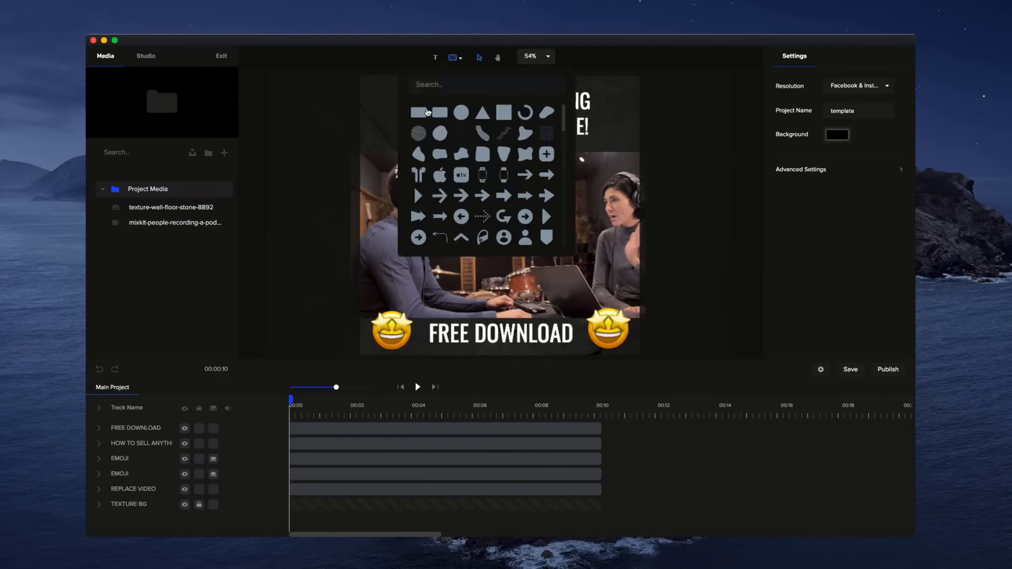
{"action": "left_click", "coordinate": [428, 111]}
{"action": "left_click", "coordinate": [671, 197]}
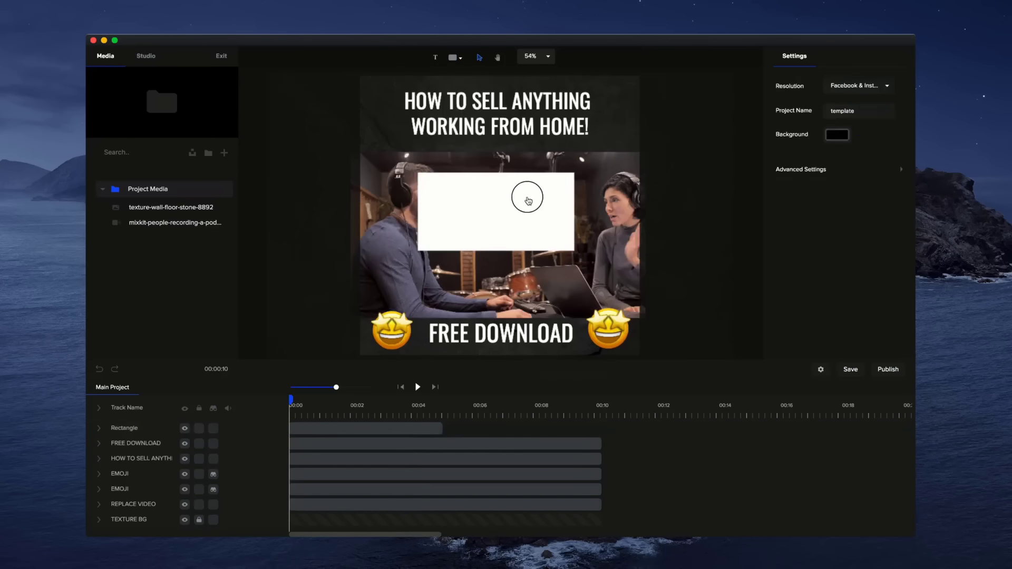
{"action": "left_click", "coordinate": [528, 201]}
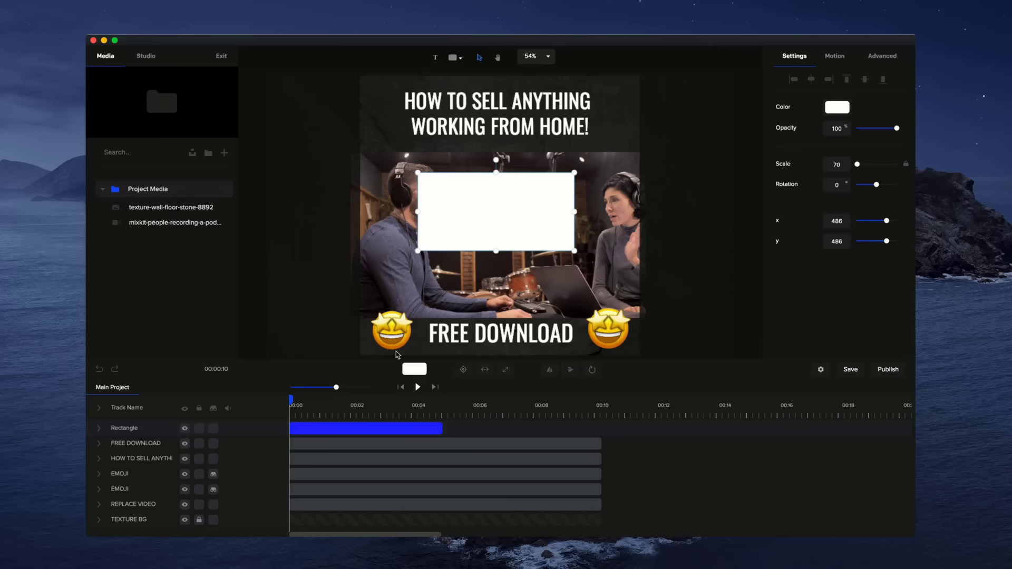
{"action": "left_click", "coordinate": [486, 372]}
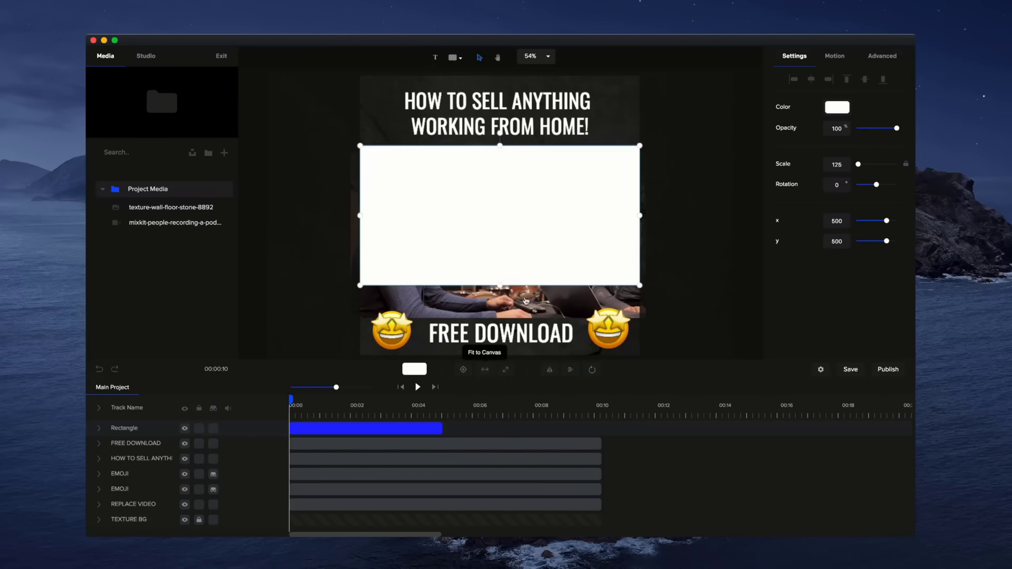
Flatten the white rectangle into a thin bar and align it to the canvas's bottom edge
{"action": "left_click_drag", "start_coordinate": [499, 146], "coordinate": [497, 281]}
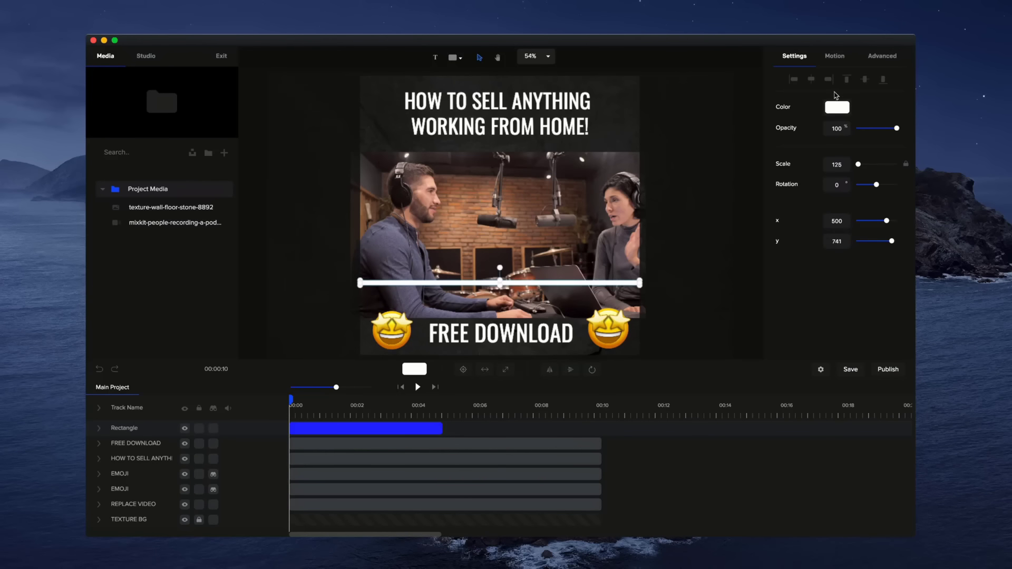
{"action": "left_click", "coordinate": [882, 82]}
{"action": "left_click", "coordinate": [704, 263]}
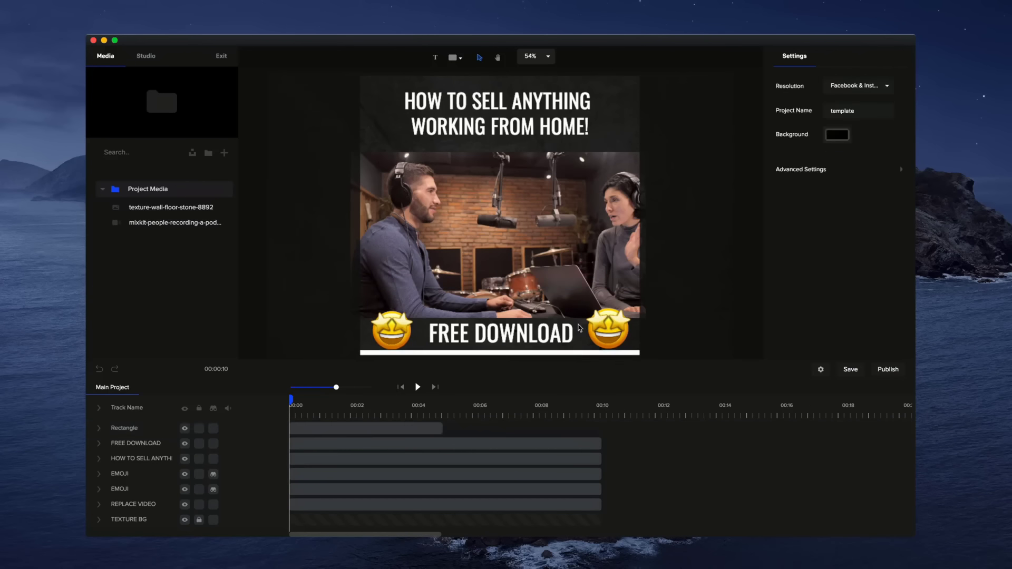
Make the white bar slightly thinner and extend the Rectangle track to 00:10
{"action": "scroll", "coordinate": [580, 329], "scroll_direction": "up", "scroll_amount": 5}
{"action": "left_click_drag", "start_coordinate": [580, 328], "coordinate": [598, 216]}
{"action": "scroll", "coordinate": [600, 228], "scroll_direction": "up", "scroll_amount": 2}
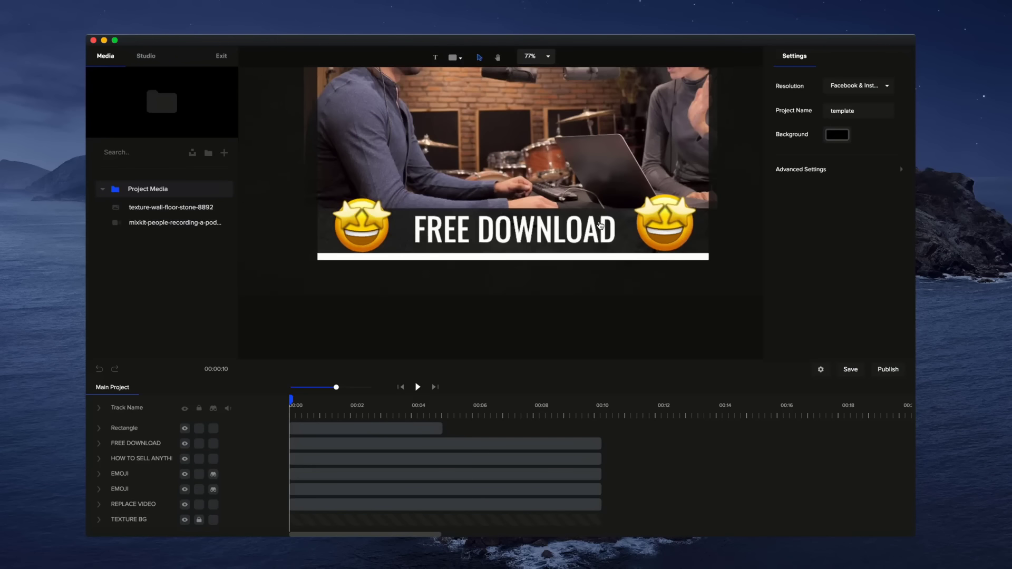
{"action": "left_click", "coordinate": [544, 257]}
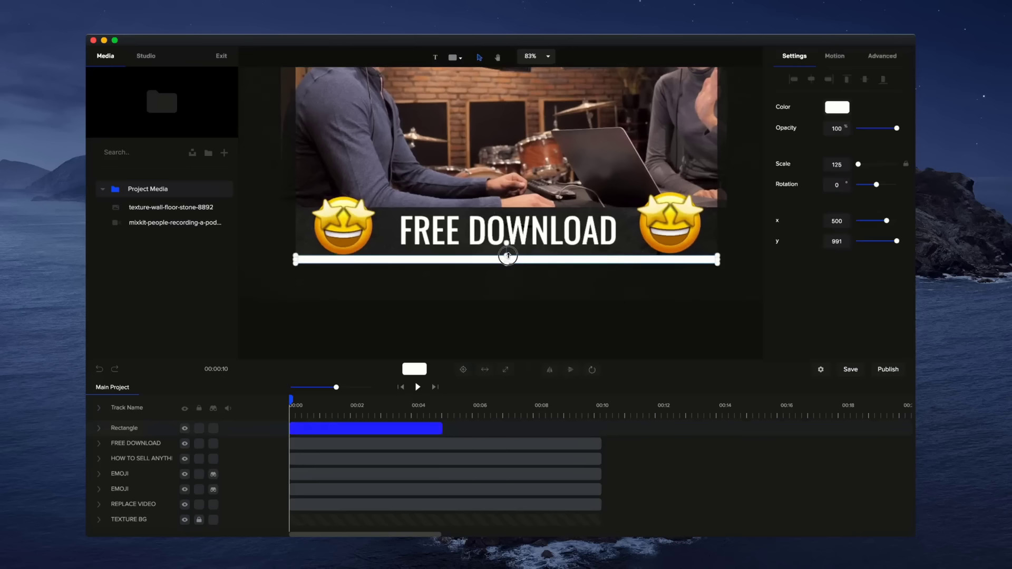
{"action": "left_click_drag", "start_coordinate": [508, 256], "coordinate": [508, 257]}
{"action": "left_click_drag", "start_coordinate": [443, 428], "coordinate": [598, 428]}
{"action": "left_click", "coordinate": [598, 428]}
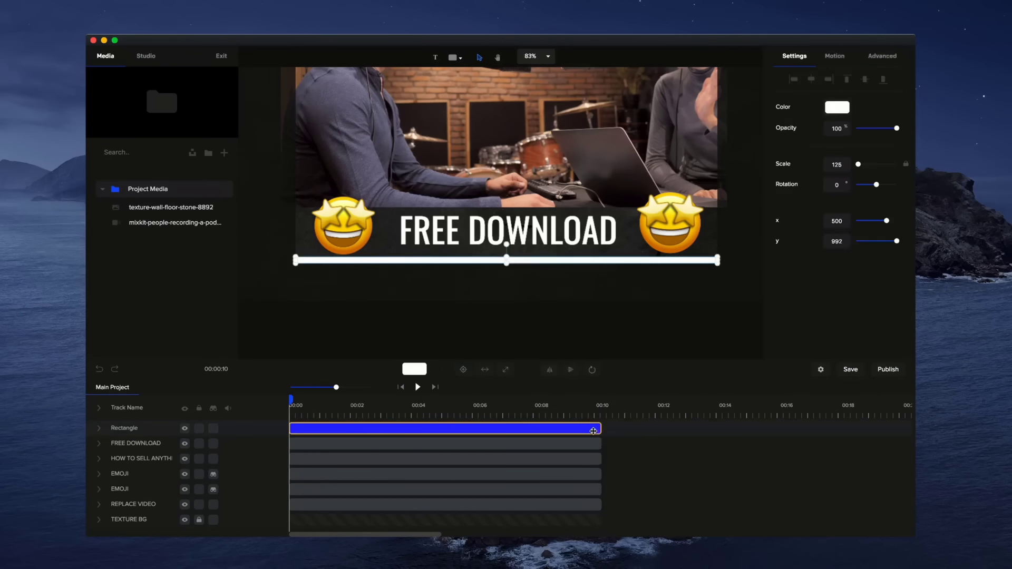
Give the bar a linear gradient fill with a deep blue first colour and #005AFF as the second
{"action": "left_click", "coordinate": [839, 109]}
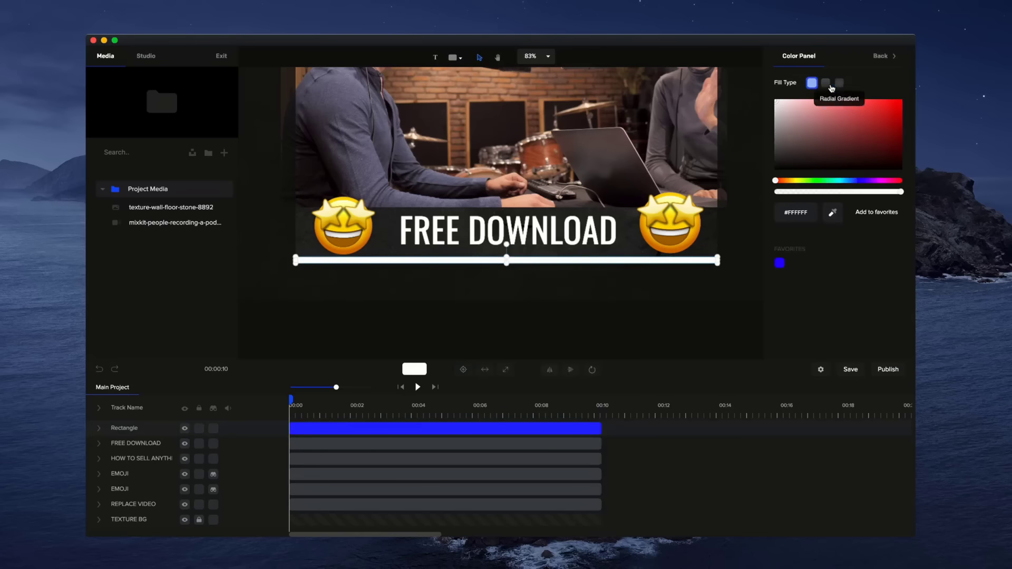
{"action": "left_click", "coordinate": [826, 82]}
{"action": "left_click", "coordinate": [857, 180]}
{"action": "left_click", "coordinate": [880, 100]}
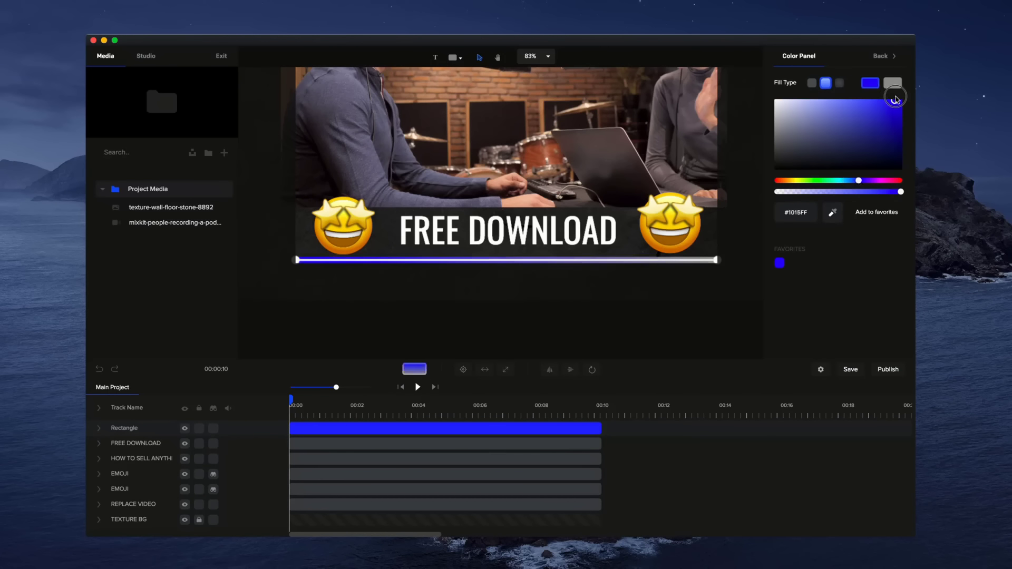
{"action": "left_click", "coordinate": [896, 85]}
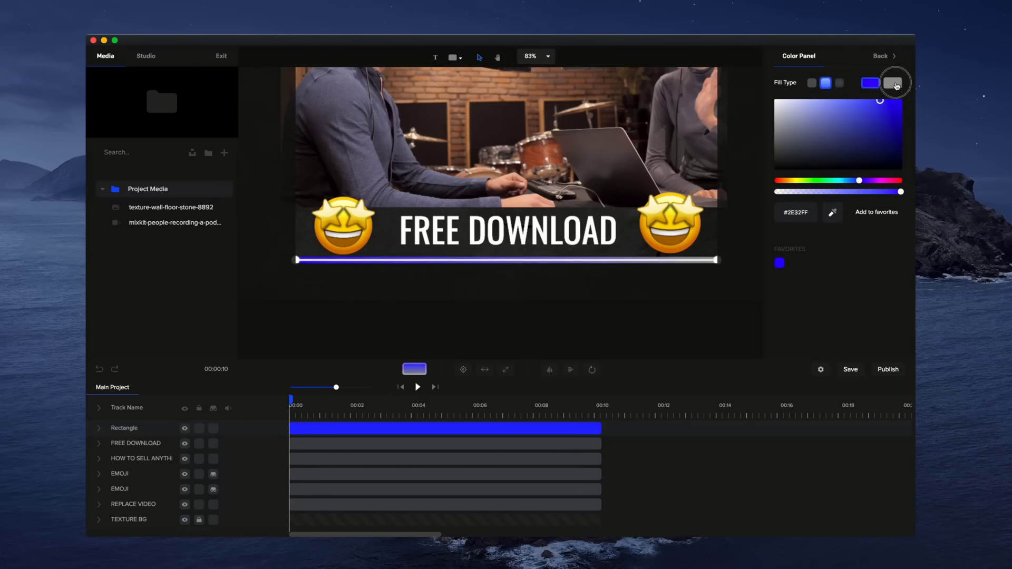
{"action": "left_click", "coordinate": [851, 182]}
{"action": "left_click_drag", "start_coordinate": [861, 140], "coordinate": [915, 95]}
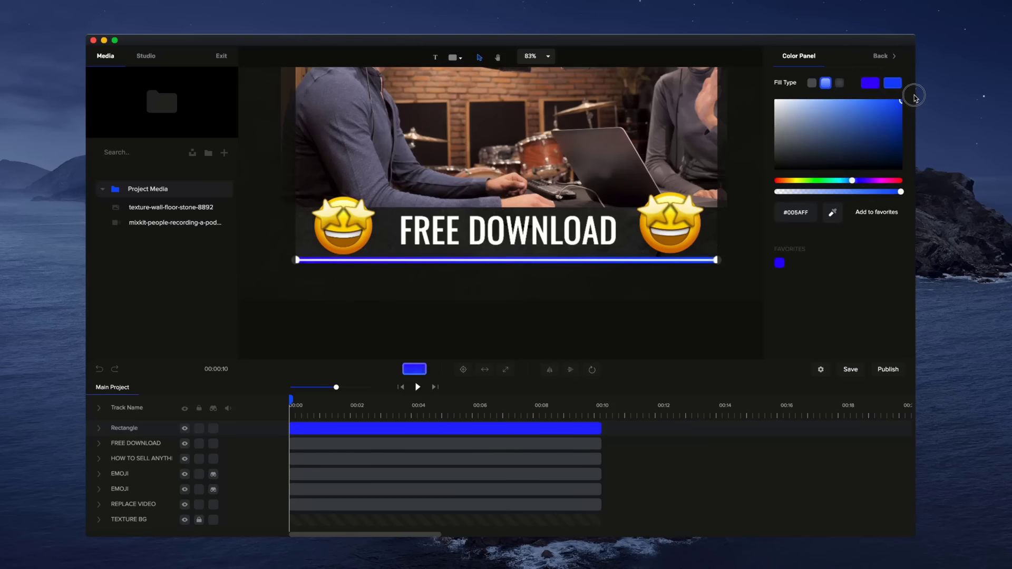
Change the second colour of the bar's gradient to light blue #00A9FF and deselect the bar
{"action": "left_click", "coordinate": [719, 311]}
{"action": "left_click", "coordinate": [651, 262]}
{"action": "left_click", "coordinate": [843, 109]}
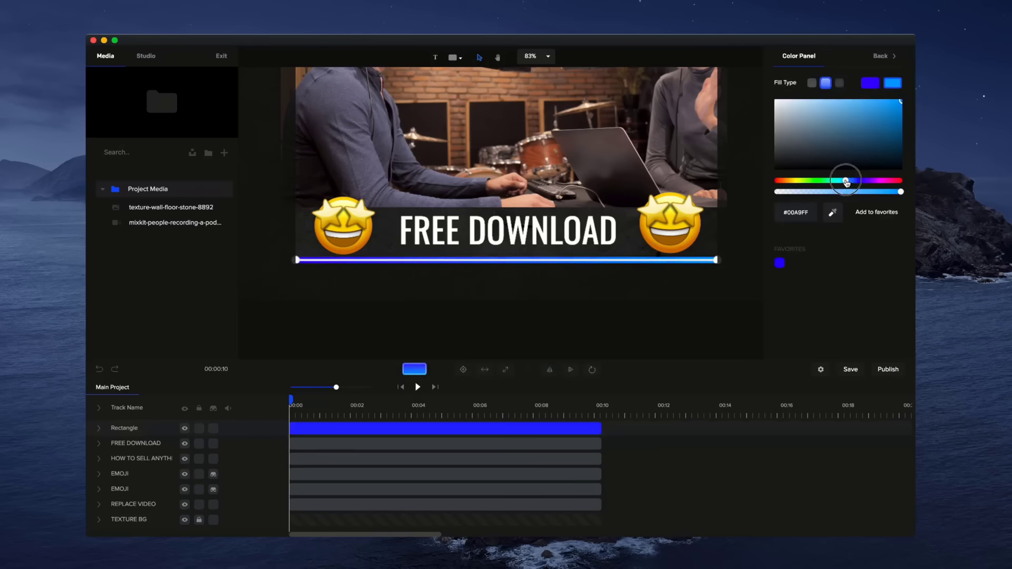
{"action": "left_click", "coordinate": [728, 296]}
{"action": "scroll", "coordinate": [500, 257], "scroll_direction": "up", "scroll_amount": 2}
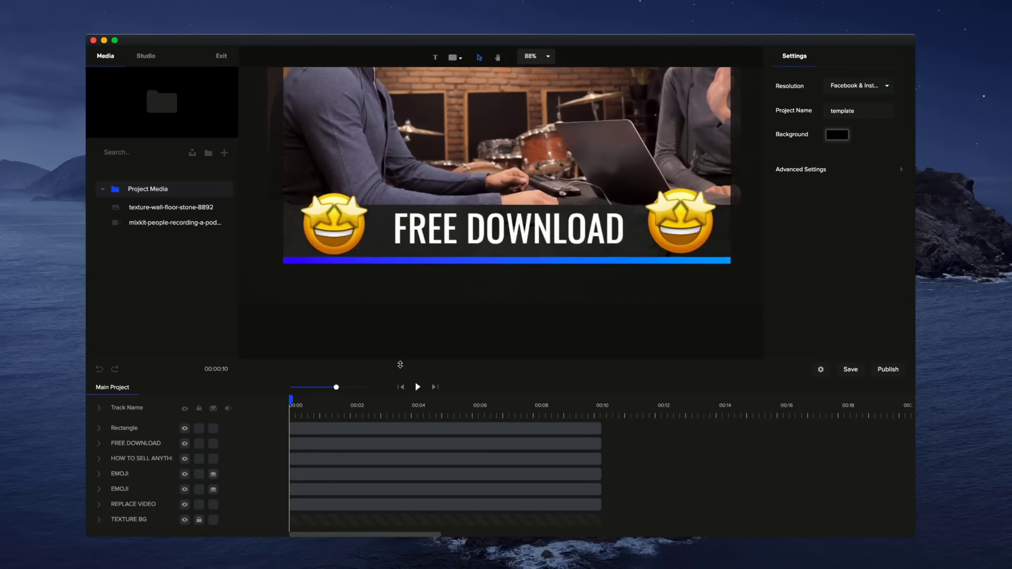
Rename the Rectangle track to PROGRESS BAR
{"action": "double_click", "coordinate": [136, 428]}
{"action": "type", "text": "PROGRESS BAR"}
{"action": "key", "text": "Return"}
Set the progress bar's anchor point to its left-centre position and deselect the bar
{"action": "left_click", "coordinate": [532, 263]}
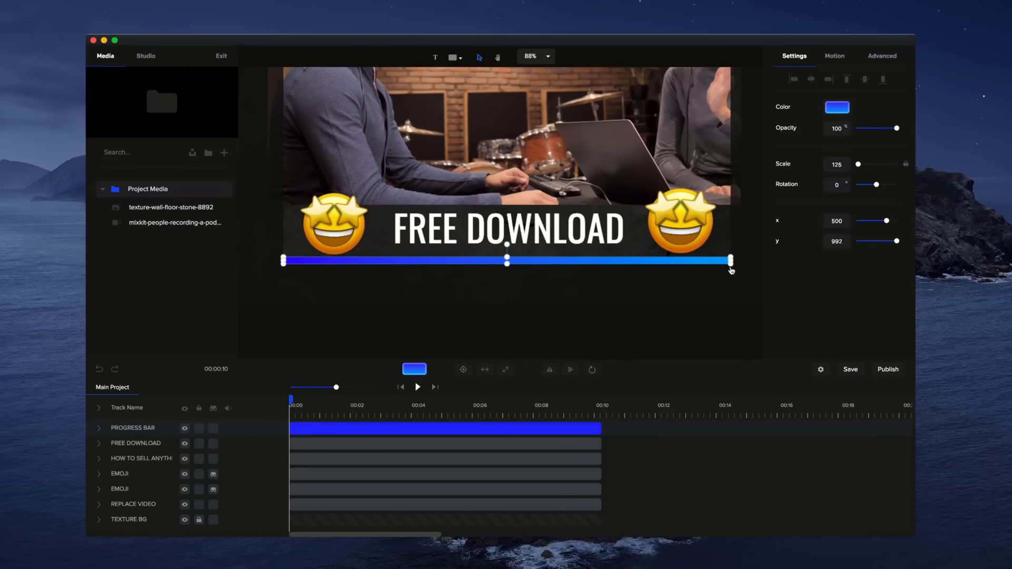
{"action": "left_click", "coordinate": [591, 371]}
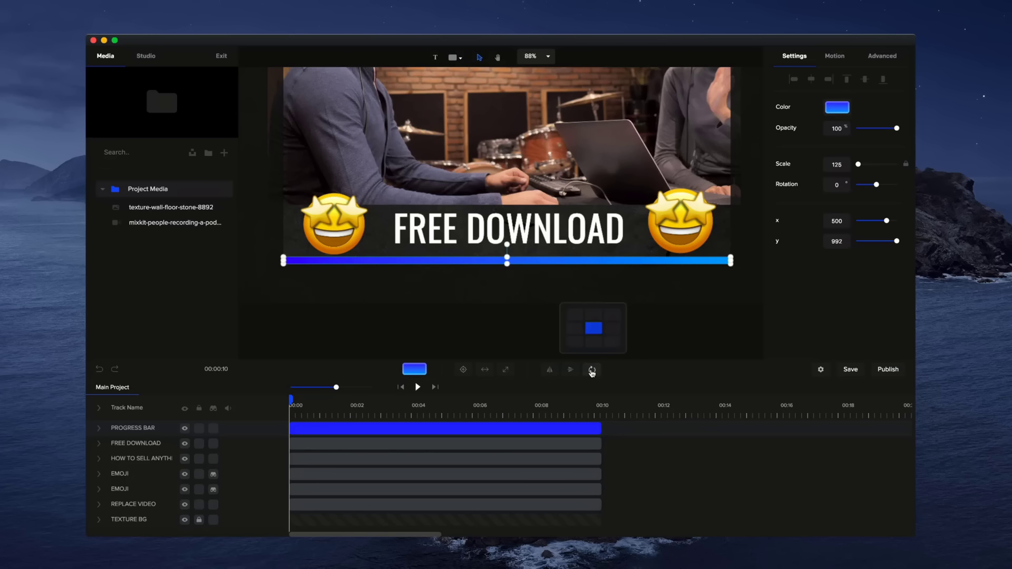
{"action": "left_click", "coordinate": [576, 330]}
{"action": "left_click", "coordinate": [486, 331]}
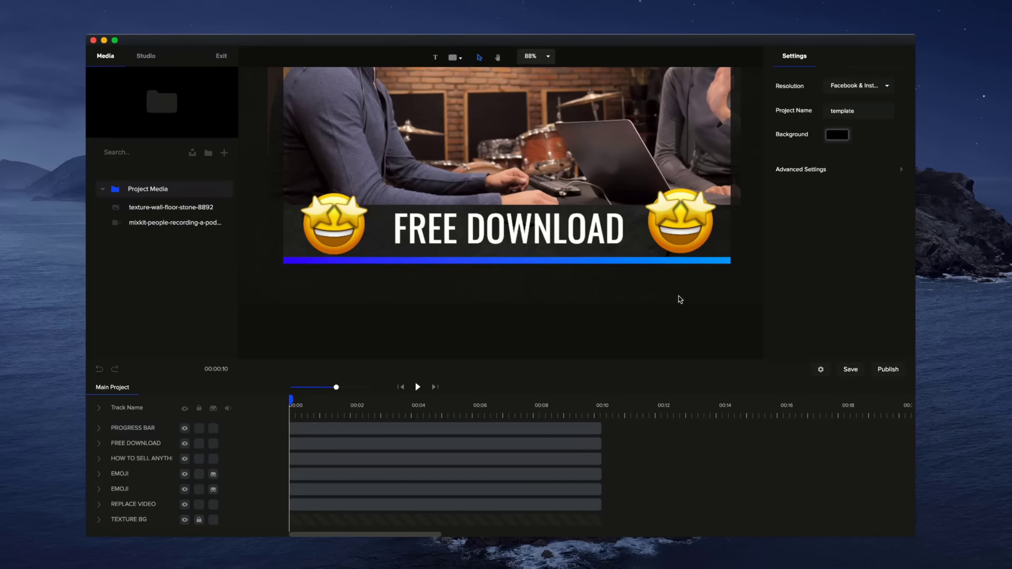
Add a custom animation at the start of the PROGRESS BAR track with the Scale property enabled
{"action": "left_click", "coordinate": [99, 429]}
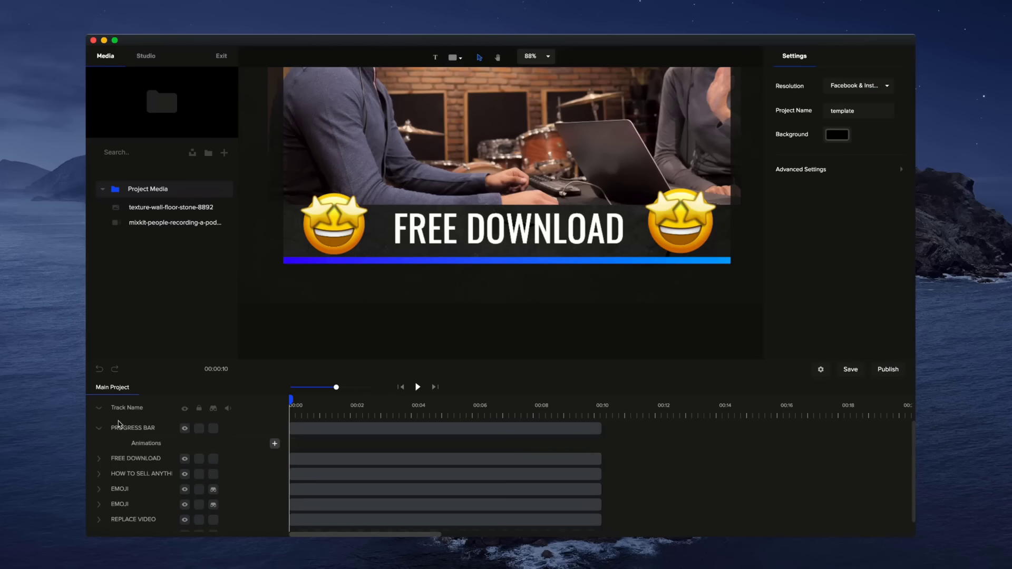
{"action": "left_click", "coordinate": [275, 442]}
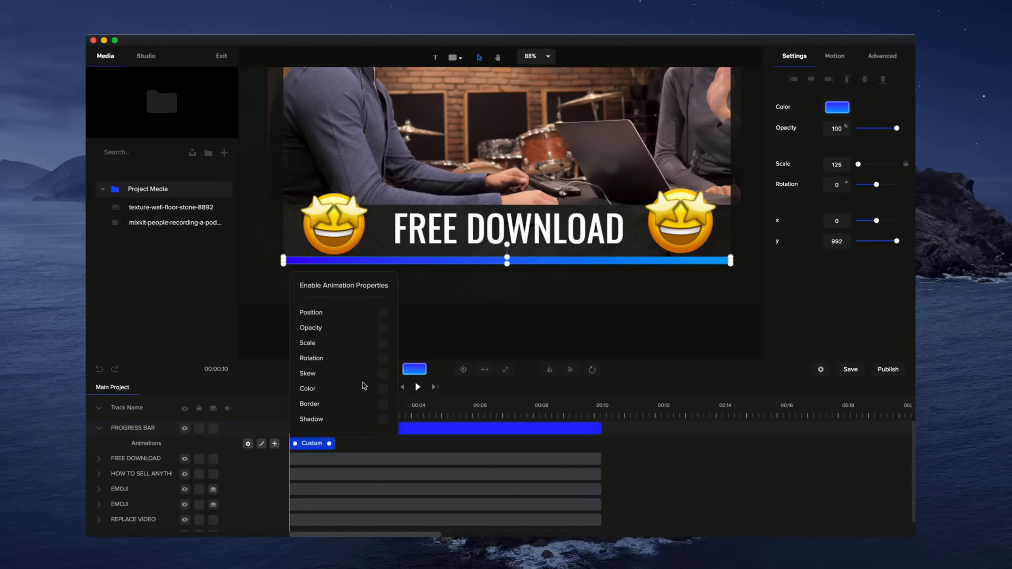
{"action": "left_click", "coordinate": [383, 343]}
{"action": "left_click", "coordinate": [434, 332]}
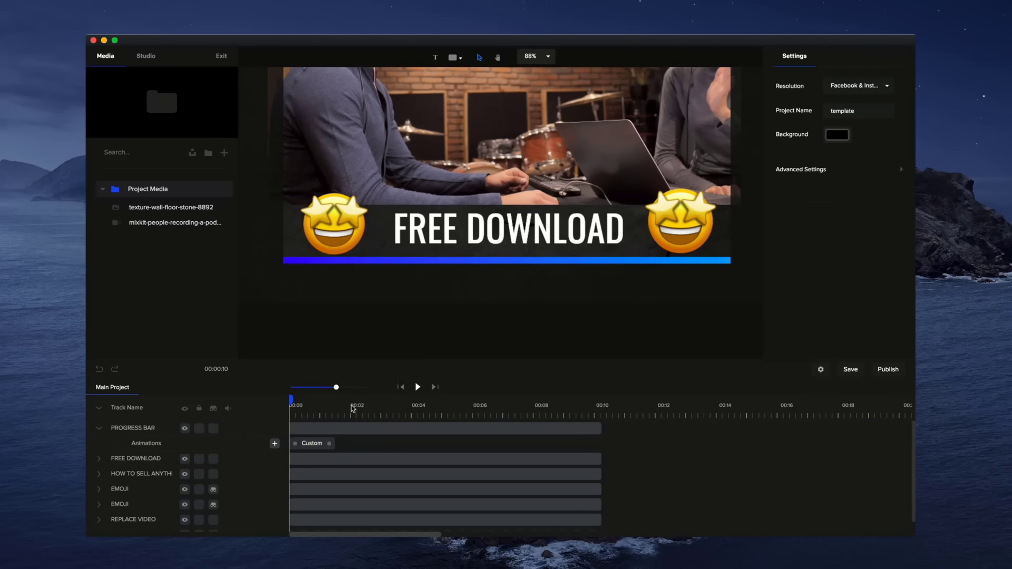
Unlock the progress bar's proportional scaling, set Scale X to 0 at the custom animation's start keyframe, and preview the motion
{"action": "left_click", "coordinate": [321, 444]}
{"action": "left_click", "coordinate": [305, 444]}
{"action": "left_click", "coordinate": [356, 262]}
{"action": "left_click", "coordinate": [324, 442]}
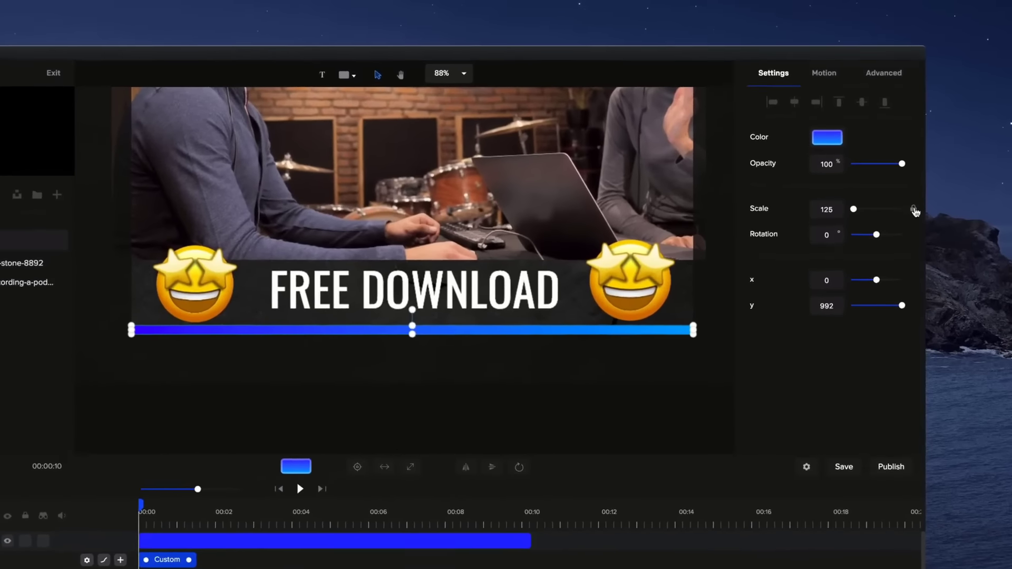
{"action": "left_click", "coordinate": [915, 210]}
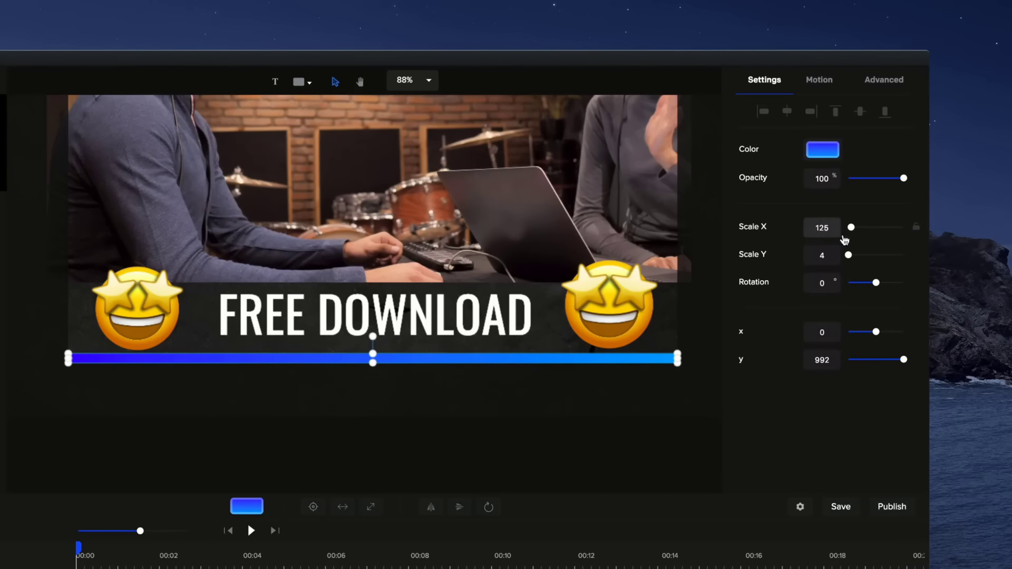
{"action": "left_click_drag", "start_coordinate": [851, 227], "coordinate": [843, 228]}
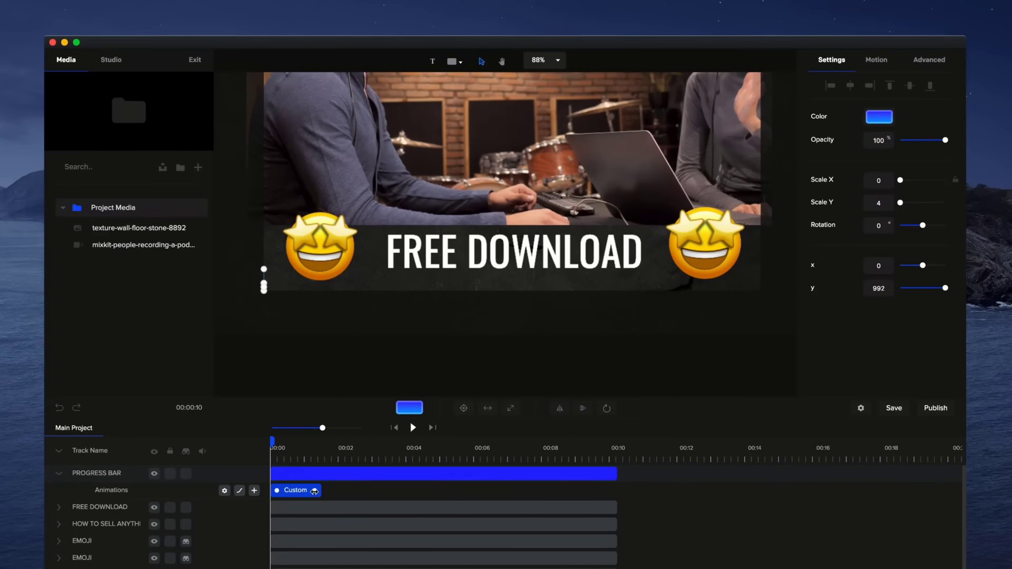
{"action": "left_click", "coordinate": [413, 428]}
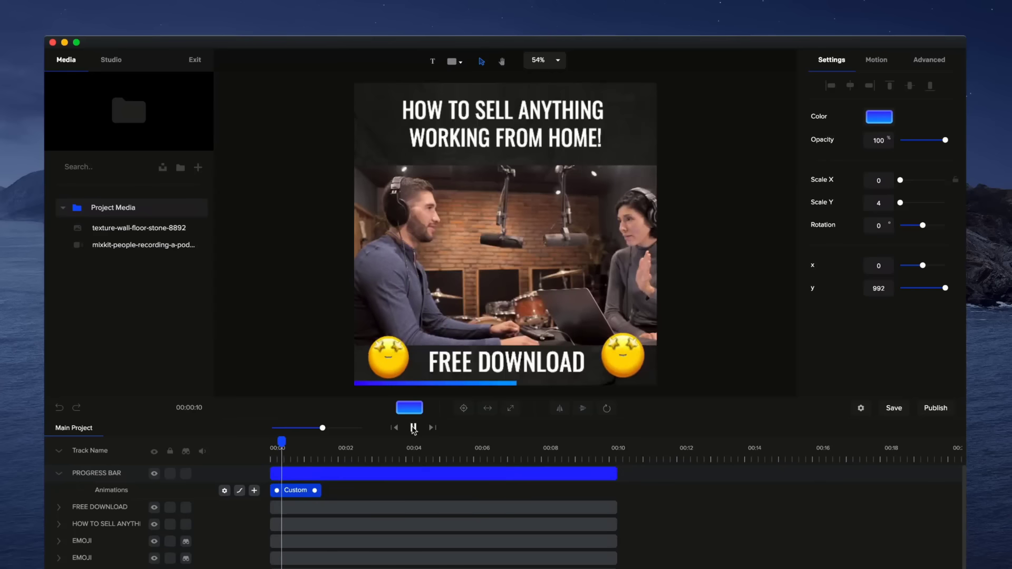
{"action": "left_click", "coordinate": [414, 428]}
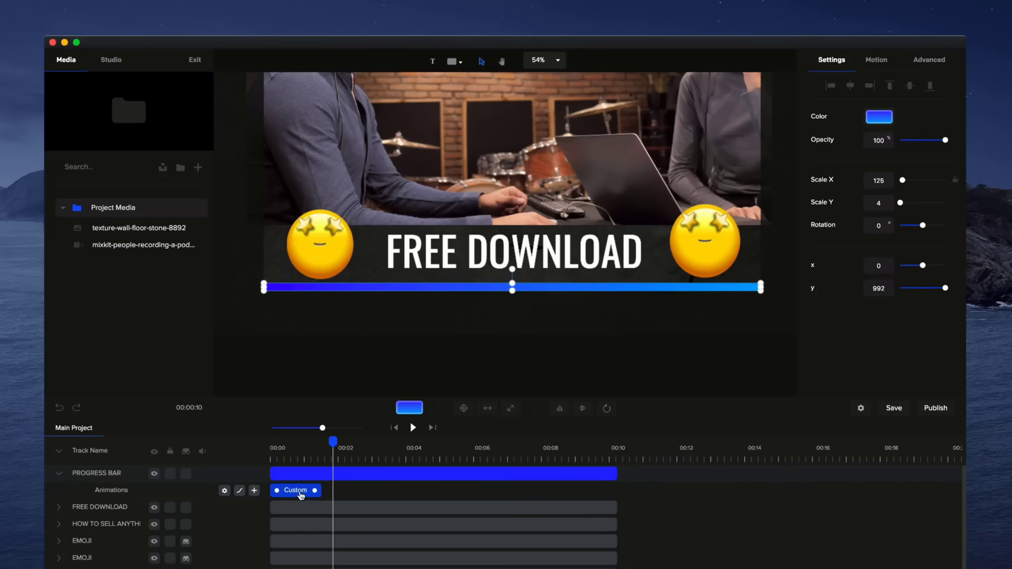
Set the progress bar animation's easing to Linear for Both directions and close the easing options
{"action": "right_click", "coordinate": [303, 492]}
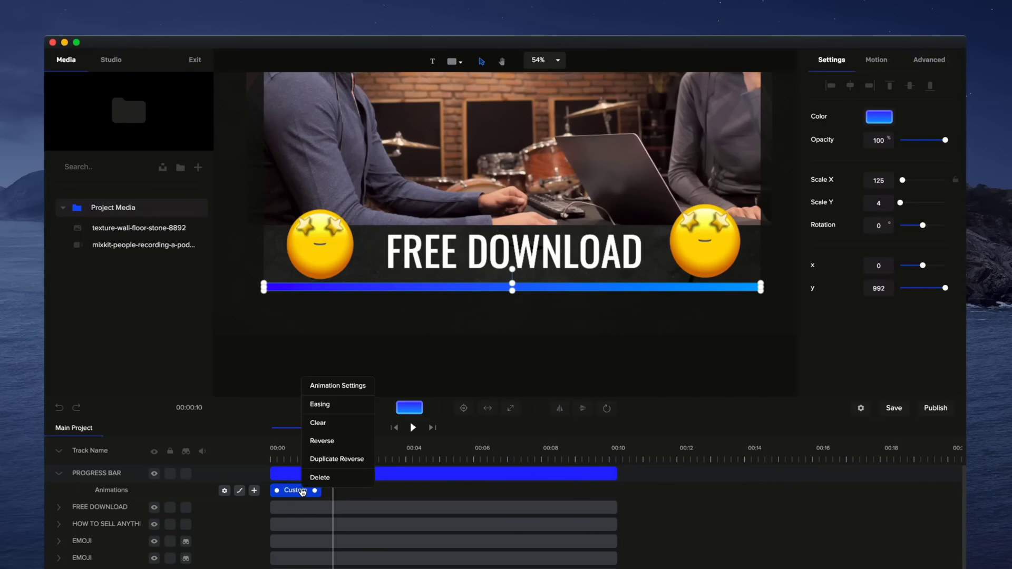
{"action": "left_click", "coordinate": [319, 404]}
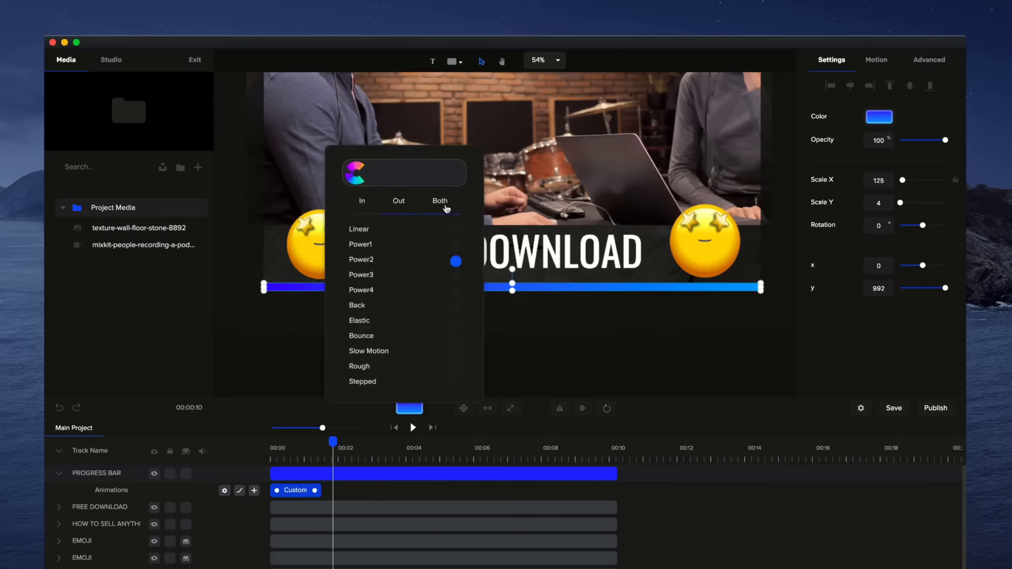
{"action": "left_click", "coordinate": [454, 230]}
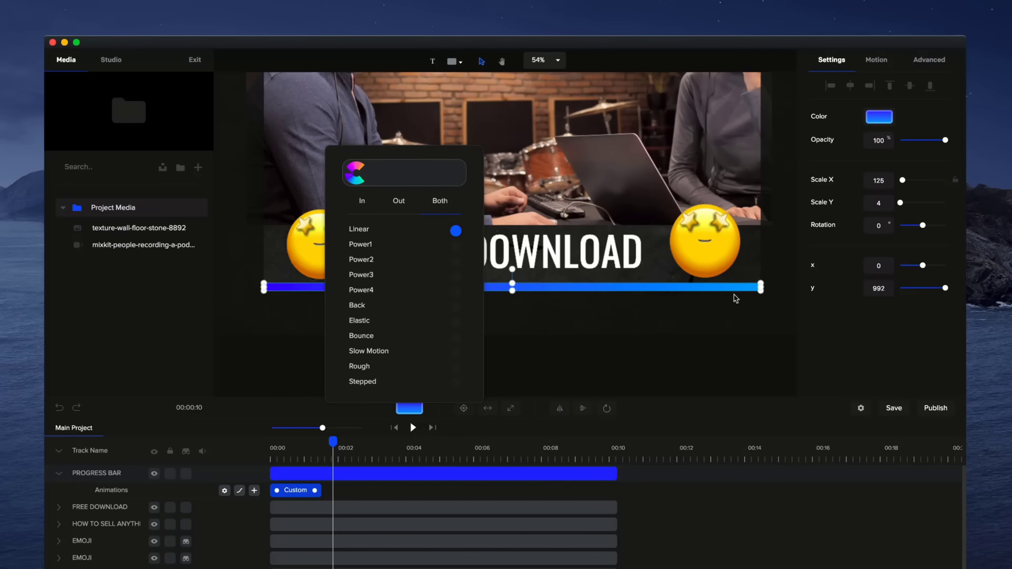
{"action": "left_click", "coordinate": [640, 345]}
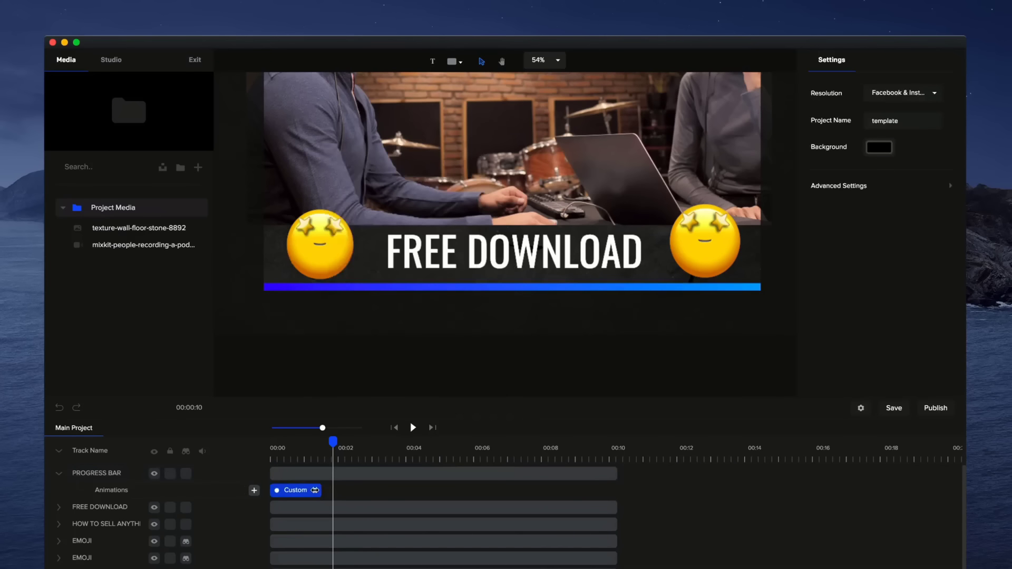
Stretch the progress bar's custom animation to the end of its track at 10 seconds and play it from the start
{"action": "left_click_drag", "start_coordinate": [314, 490], "coordinate": [610, 499]}
{"action": "left_click", "coordinate": [582, 474]}
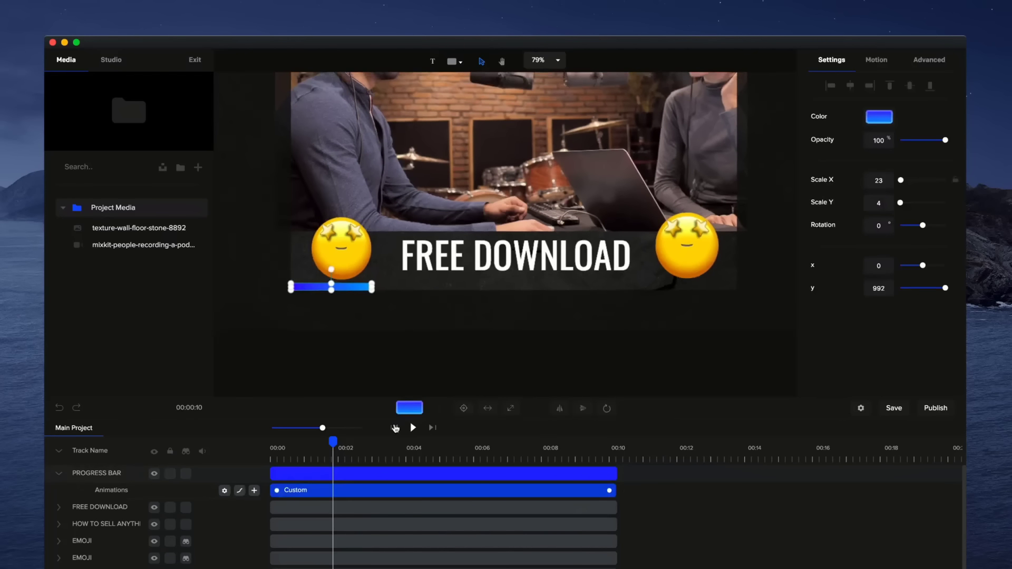
{"action": "left_click", "coordinate": [394, 428]}
{"action": "left_click", "coordinate": [413, 427]}
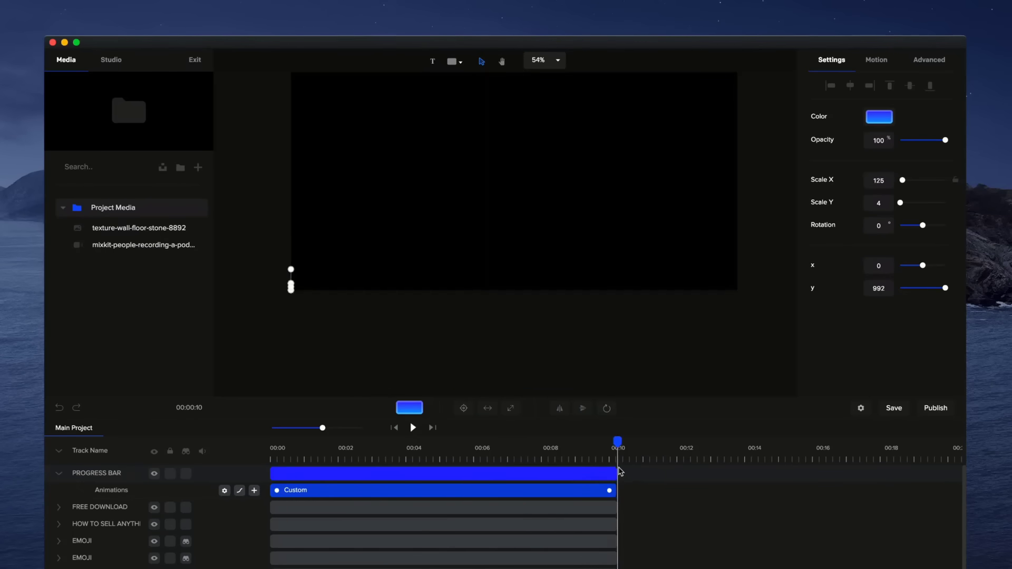
Shorten the REPLACE VIDEO track to just under 8 seconds and place the playhead at its new end
{"action": "scroll", "coordinate": [631, 520], "scroll_direction": "down", "scroll_amount": 1}
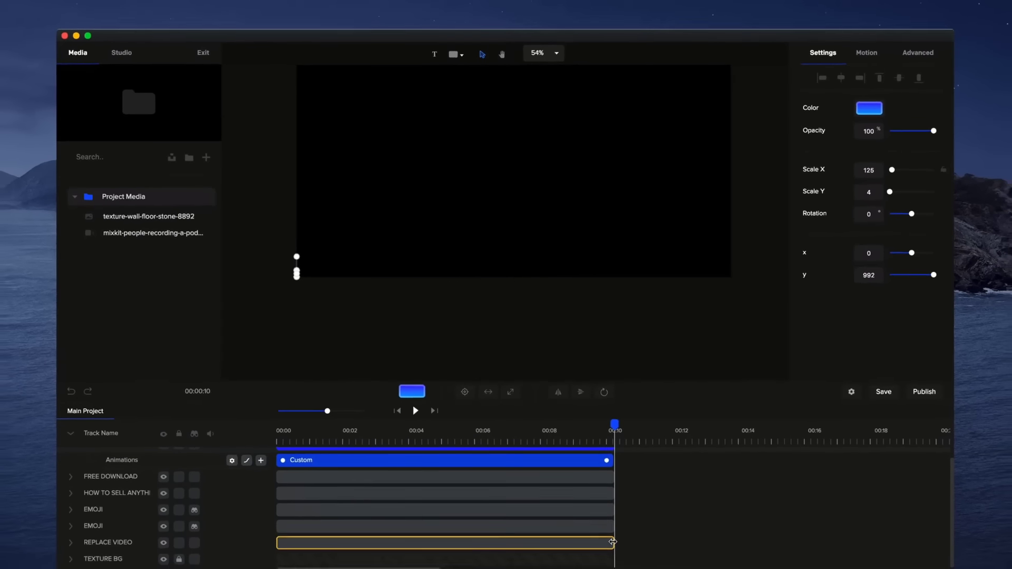
{"action": "left_click_drag", "start_coordinate": [613, 542], "coordinate": [540, 542]}
{"action": "left_click", "coordinate": [538, 414]}
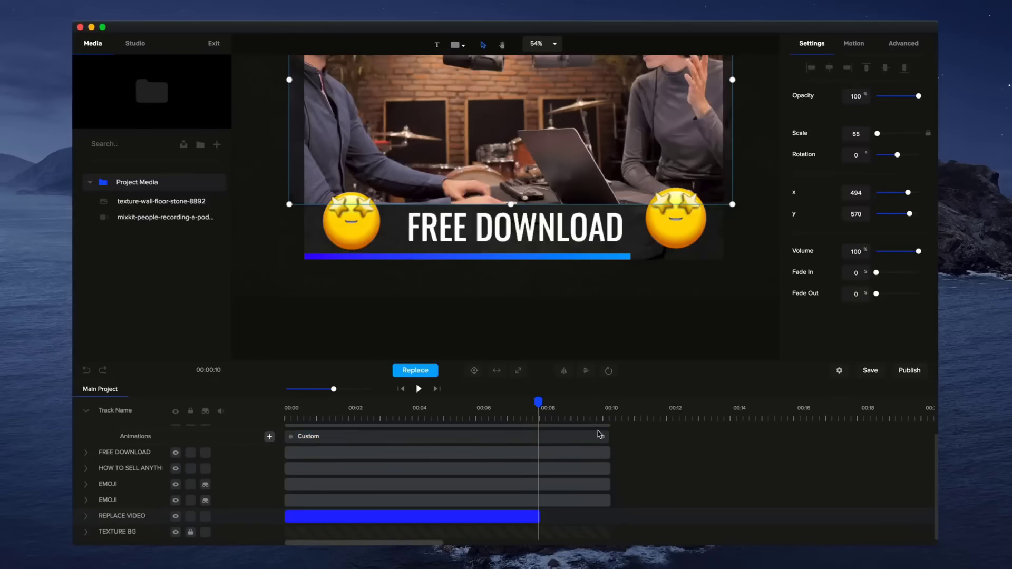
Shorten the PROGRESS BAR track and its custom animation to match the end of the trimmed video
{"action": "scroll", "coordinate": [606, 432], "scroll_direction": "up", "scroll_amount": 1}
{"action": "left_click_drag", "start_coordinate": [609, 433], "coordinate": [539, 433]}
{"action": "left_click", "coordinate": [552, 449]}
{"action": "left_click_drag", "start_coordinate": [605, 447], "coordinate": [534, 448]}
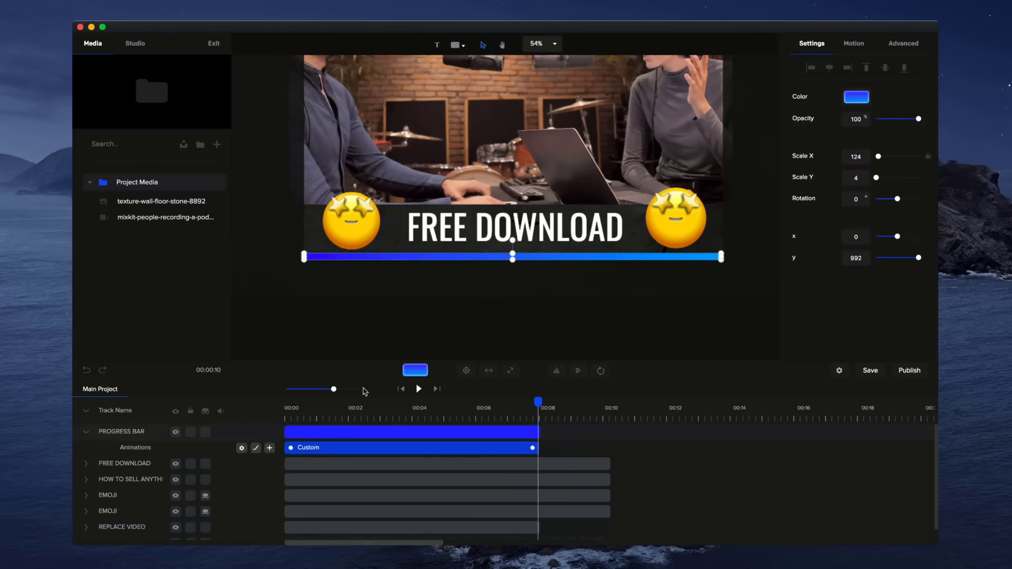
Extend the custom animation's end keyframe exactly to the end of the PROGRESS BAR track and play the result
{"action": "left_click_drag", "start_coordinate": [335, 388], "coordinate": [346, 389]}
{"action": "left_click_drag", "start_coordinate": [365, 392], "coordinate": [377, 390]}
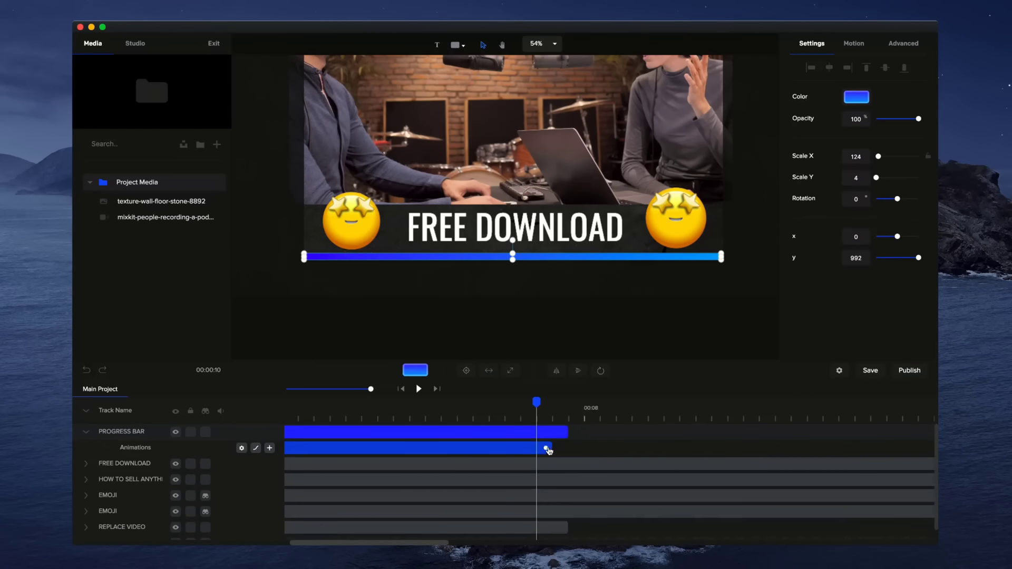
{"action": "left_click_drag", "start_coordinate": [548, 451], "coordinate": [564, 449]}
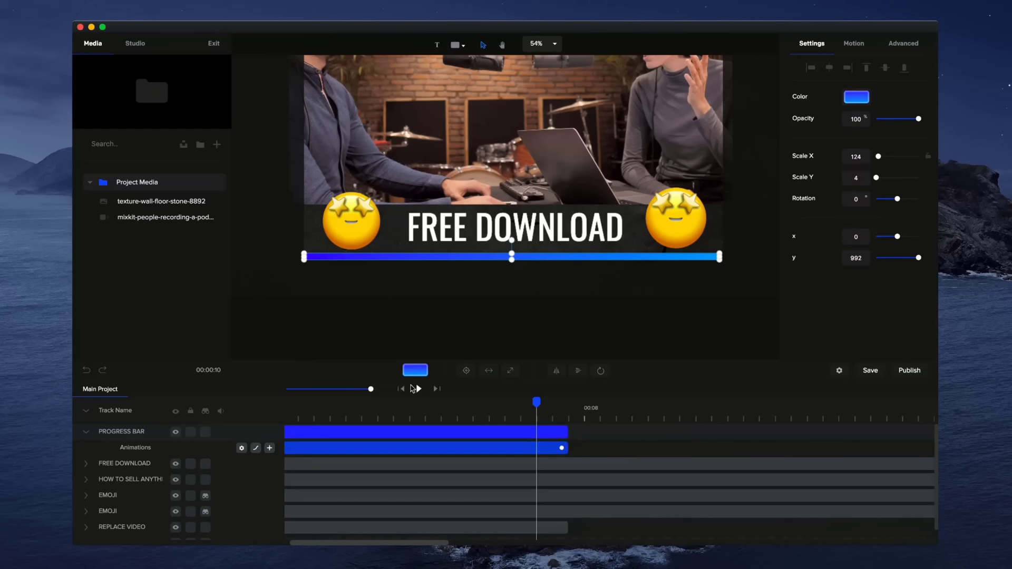
{"action": "left_click", "coordinate": [414, 389]}
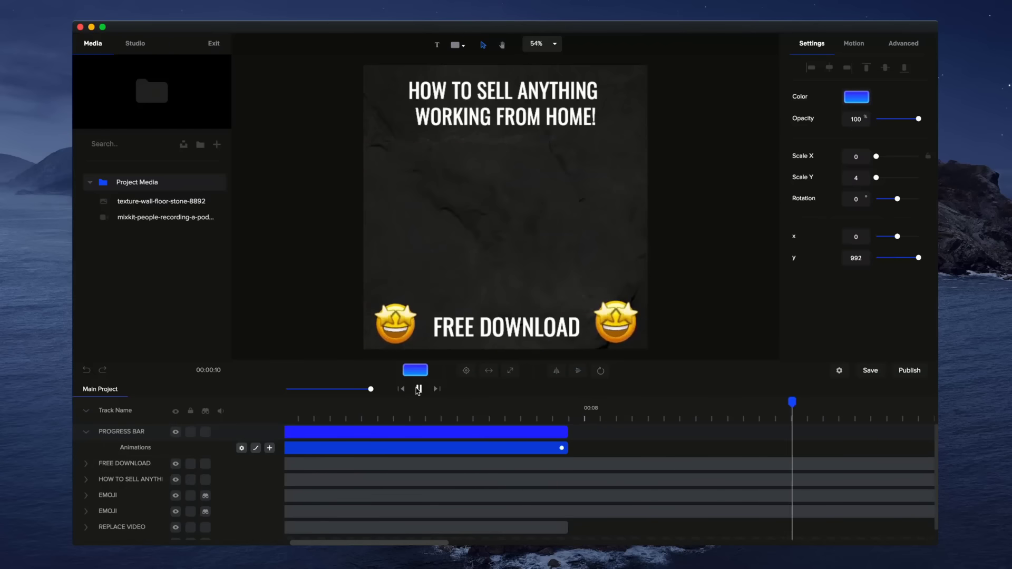
{"action": "left_click", "coordinate": [419, 390]}
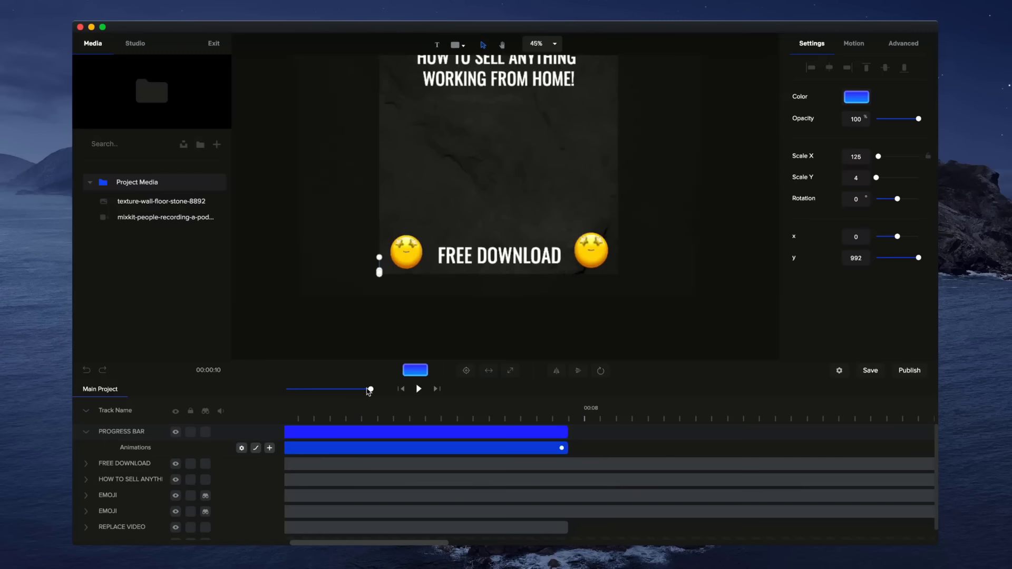
Trim the FREE DOWNLOAD, HOW TO SELL ANYTHING and both EMOJI tracks to the end of the progress bar
{"action": "left_click_drag", "start_coordinate": [369, 390], "coordinate": [337, 389]}
{"action": "left_click", "coordinate": [683, 494]}
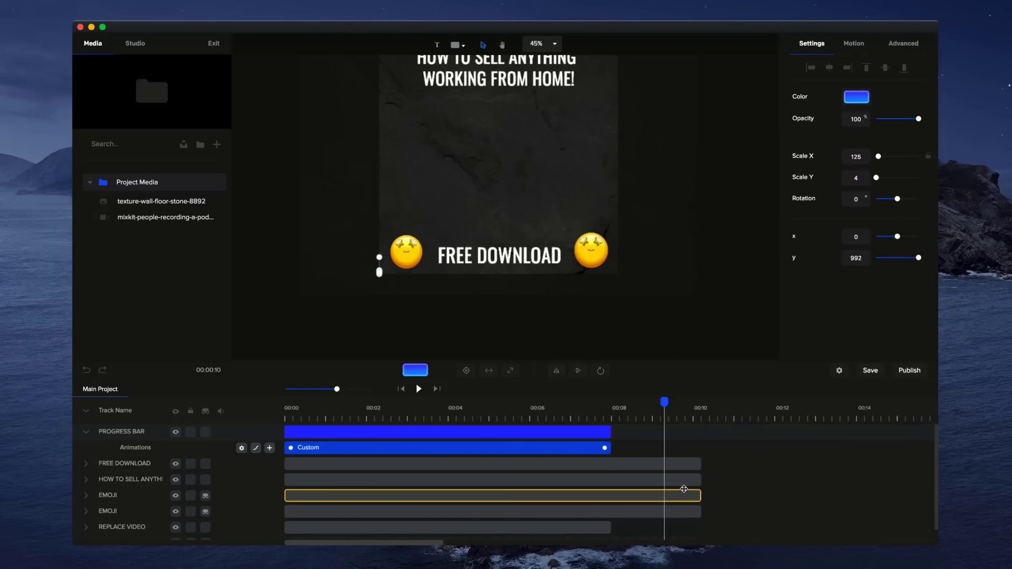
{"action": "left_click_drag", "start_coordinate": [699, 463], "coordinate": [612, 464]}
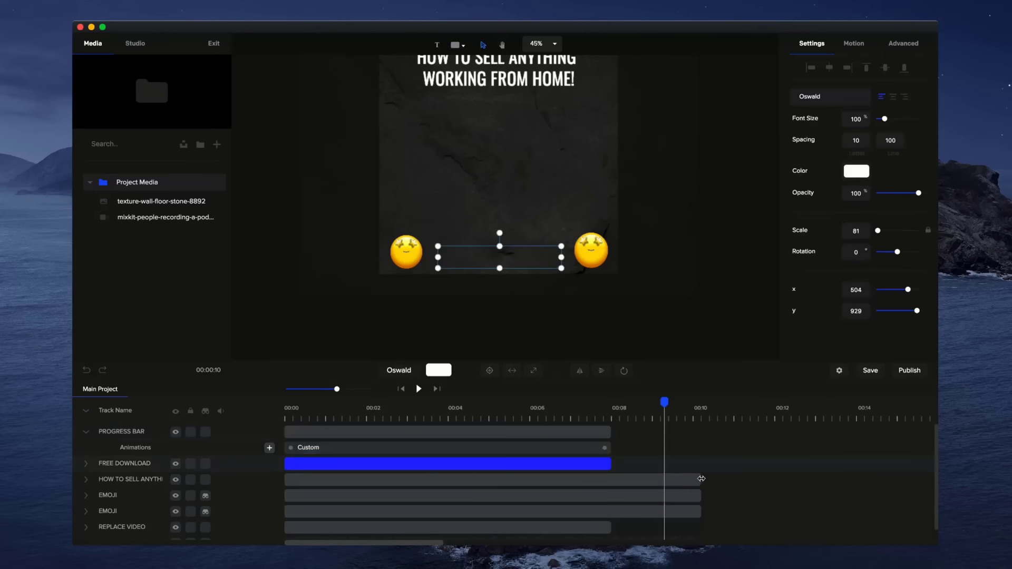
{"action": "left_click_drag", "start_coordinate": [701, 478], "coordinate": [614, 480]}
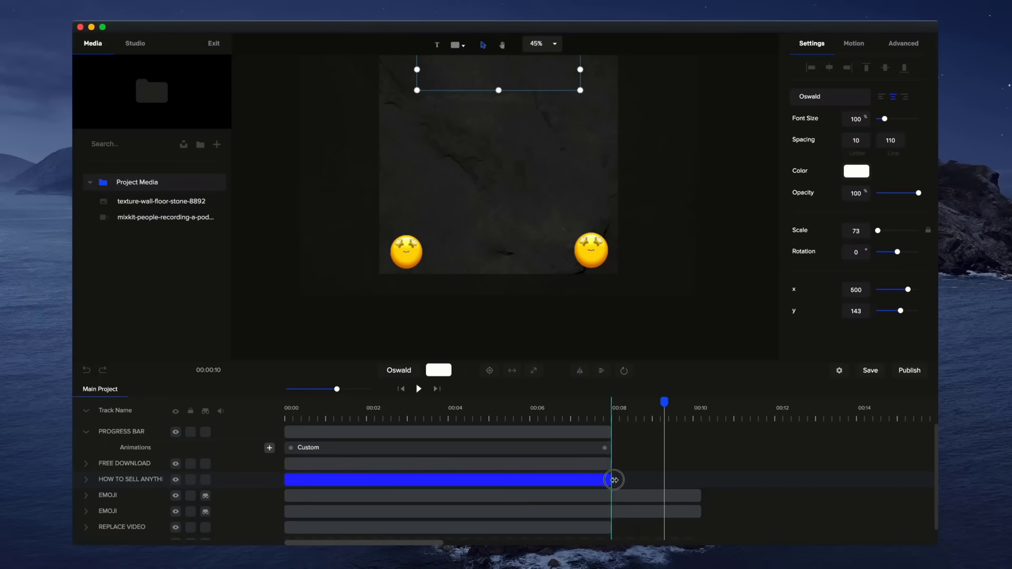
{"action": "left_click_drag", "start_coordinate": [700, 496], "coordinate": [613, 496]}
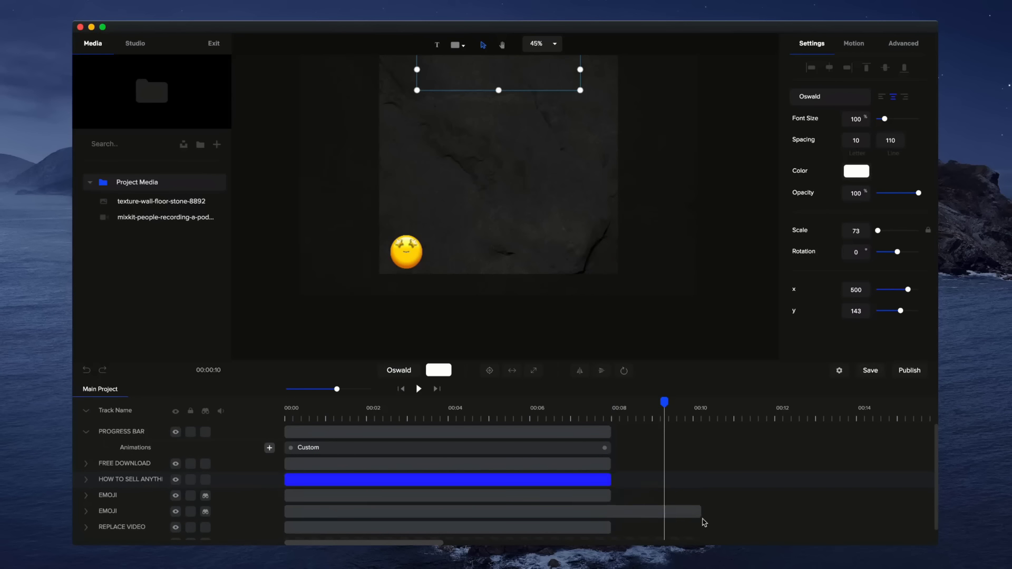
{"action": "left_click_drag", "start_coordinate": [701, 512], "coordinate": [612, 511]}
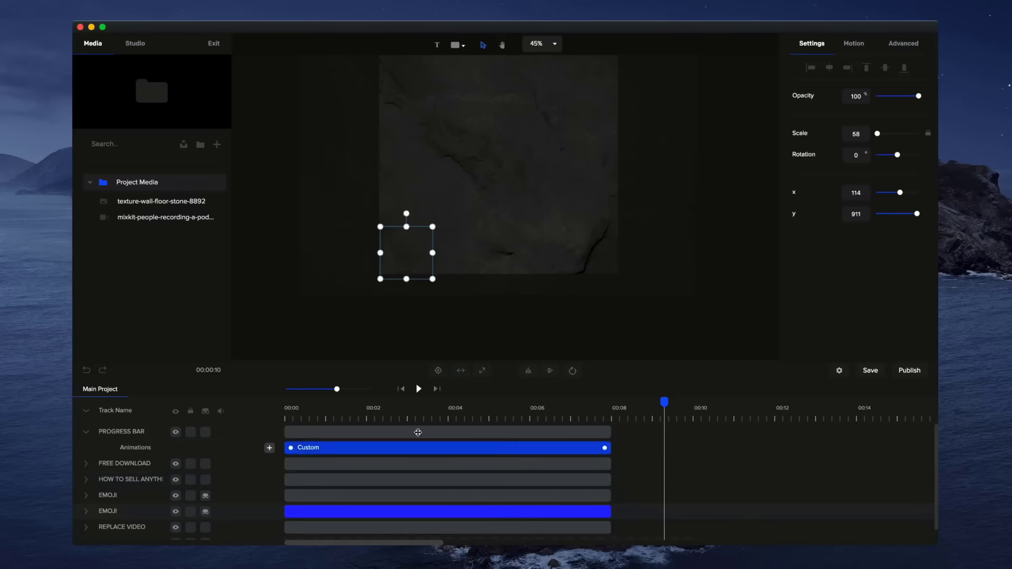
Return the playhead to the project's start and collapse the expanded PROGRESS BAR track
{"action": "left_click", "coordinate": [418, 433]}
{"action": "left_click", "coordinate": [403, 409]}
{"action": "left_click", "coordinate": [401, 388]}
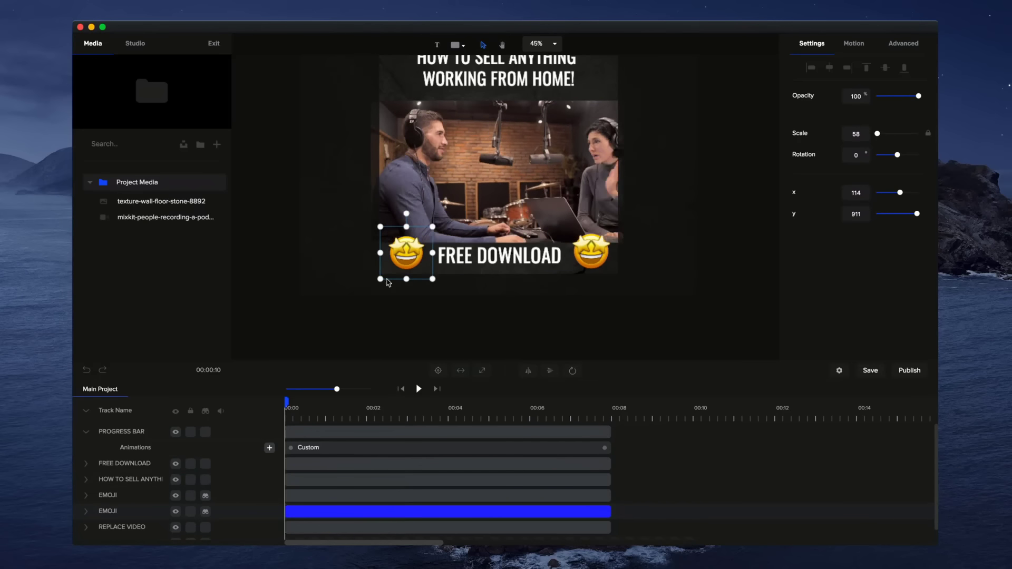
{"action": "scroll", "coordinate": [382, 293], "scroll_direction": "up", "scroll_amount": 5}
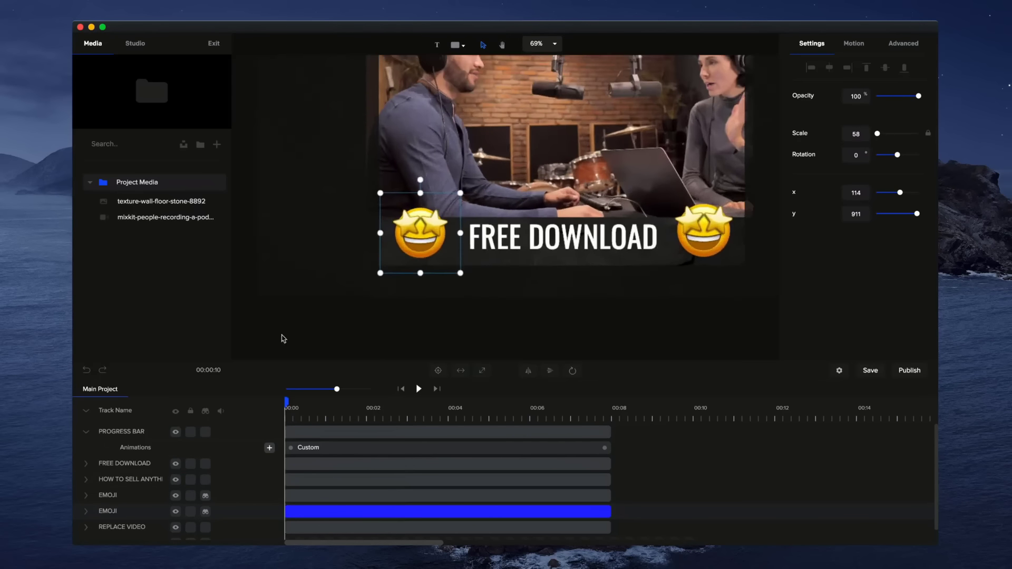
{"action": "left_click", "coordinate": [85, 436]}
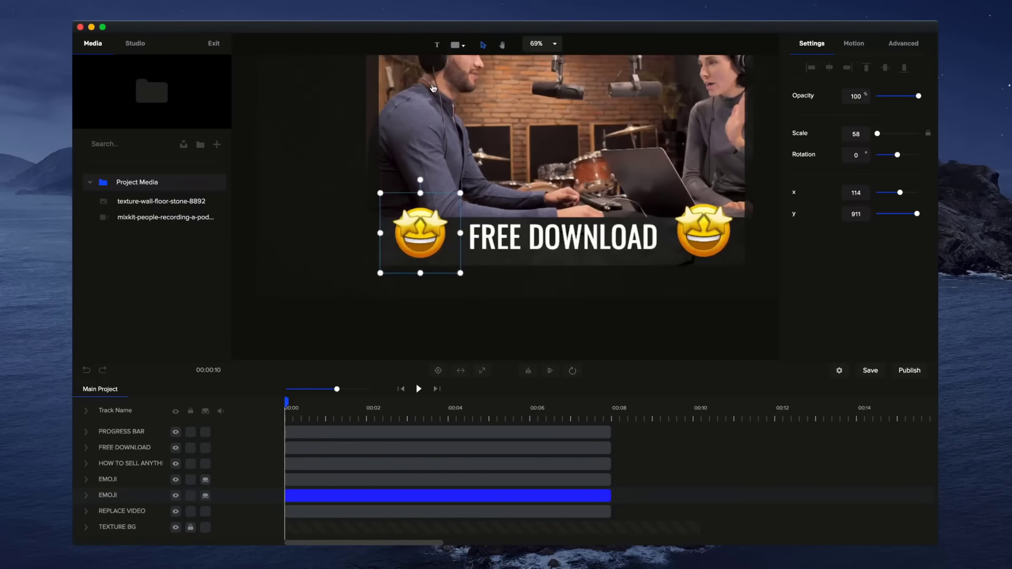
Add the smiling sunglasses emoji from the Studio library's Classic emoji set to the project and select it on the canvas
{"action": "left_click", "coordinate": [140, 44]}
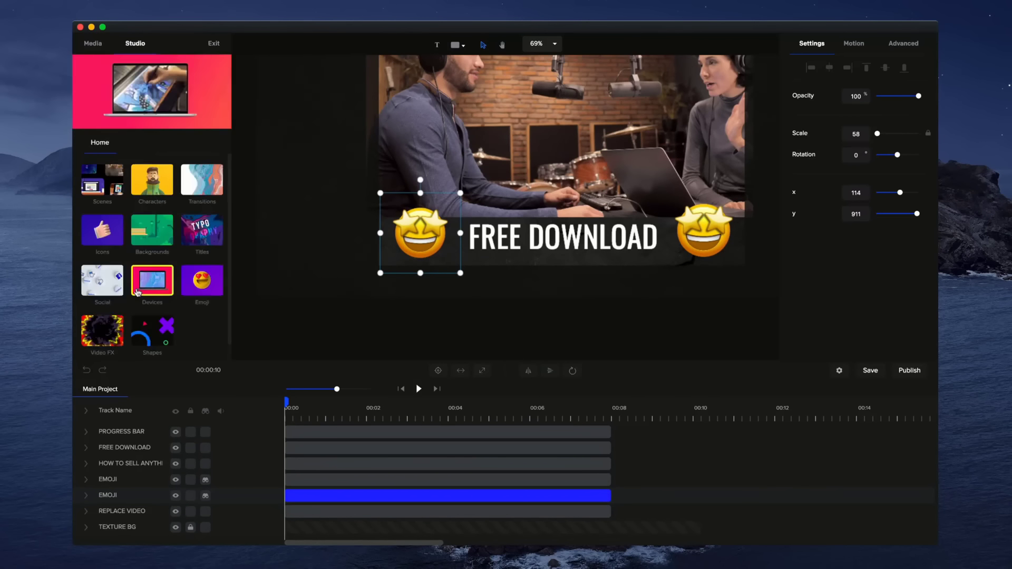
{"action": "left_click", "coordinate": [204, 280]}
{"action": "left_click", "coordinate": [117, 190]}
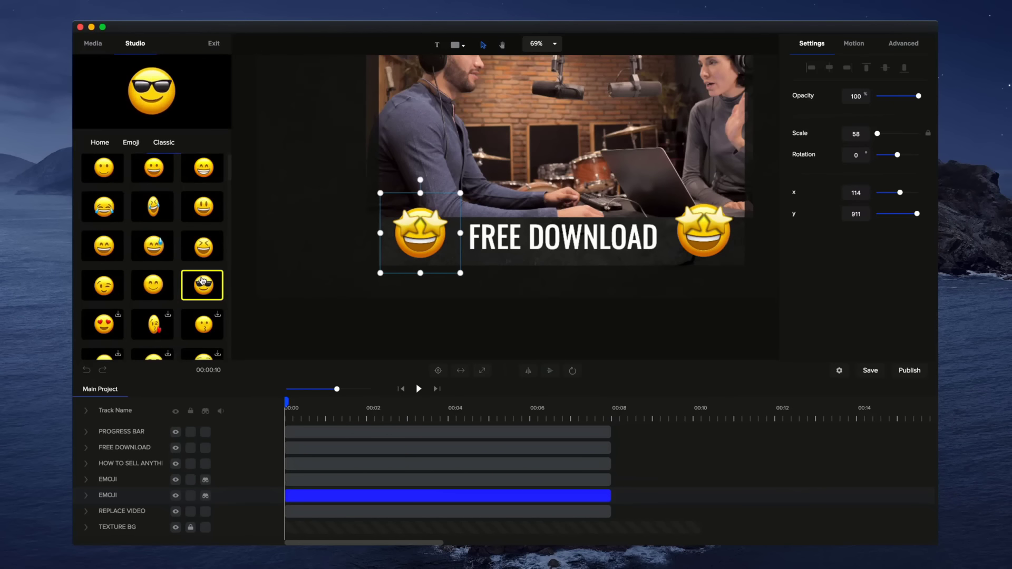
{"action": "left_click", "coordinate": [223, 285]}
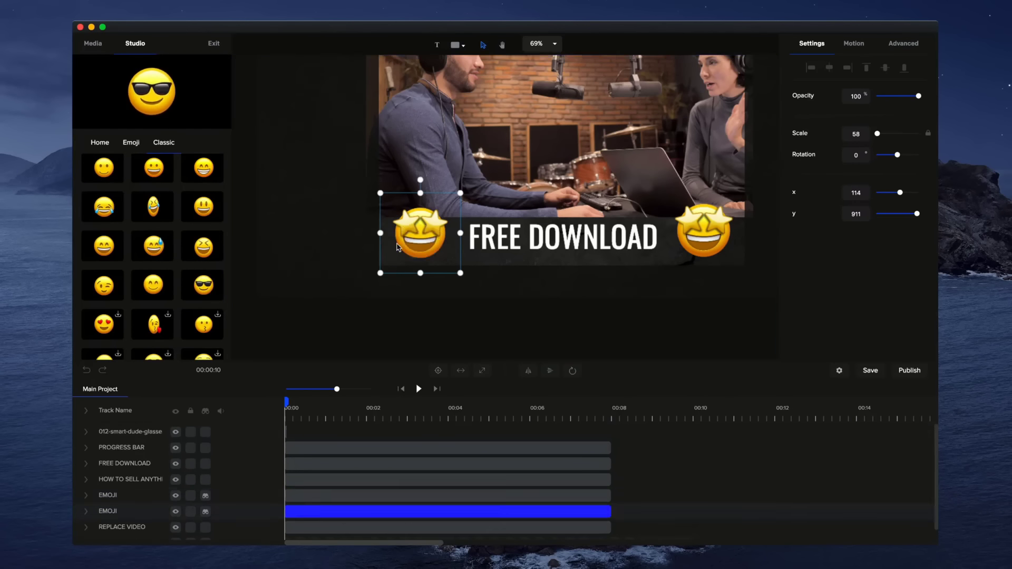
{"action": "left_click", "coordinate": [514, 215]}
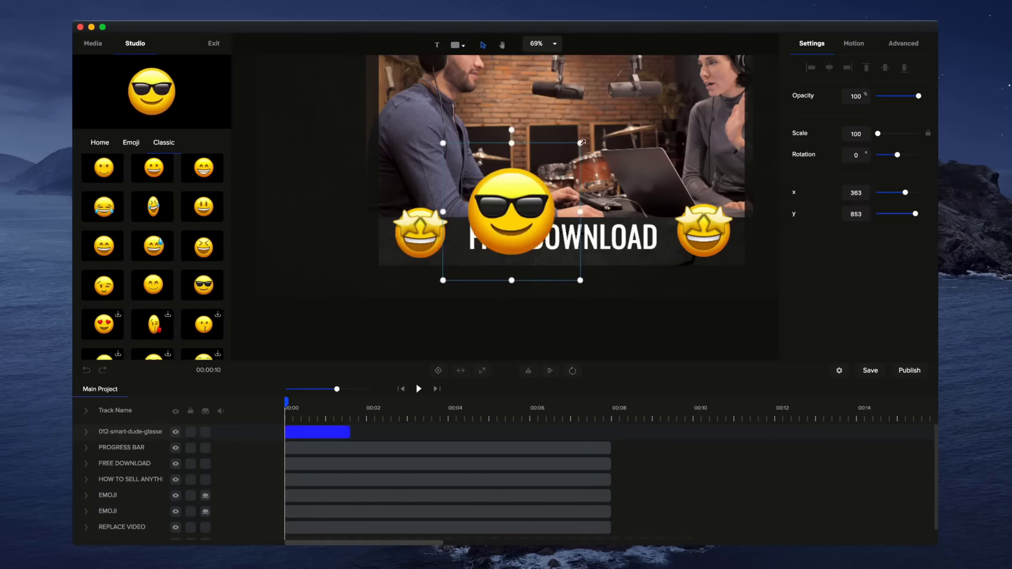
Scale the sunglasses emoji to 23, place it at x -29, y 974, and extend its track to match the others
{"action": "left_click_drag", "start_coordinate": [582, 142], "coordinate": [334, 279]}
{"action": "scroll", "coordinate": [385, 258], "scroll_direction": "up", "scroll_amount": 3}
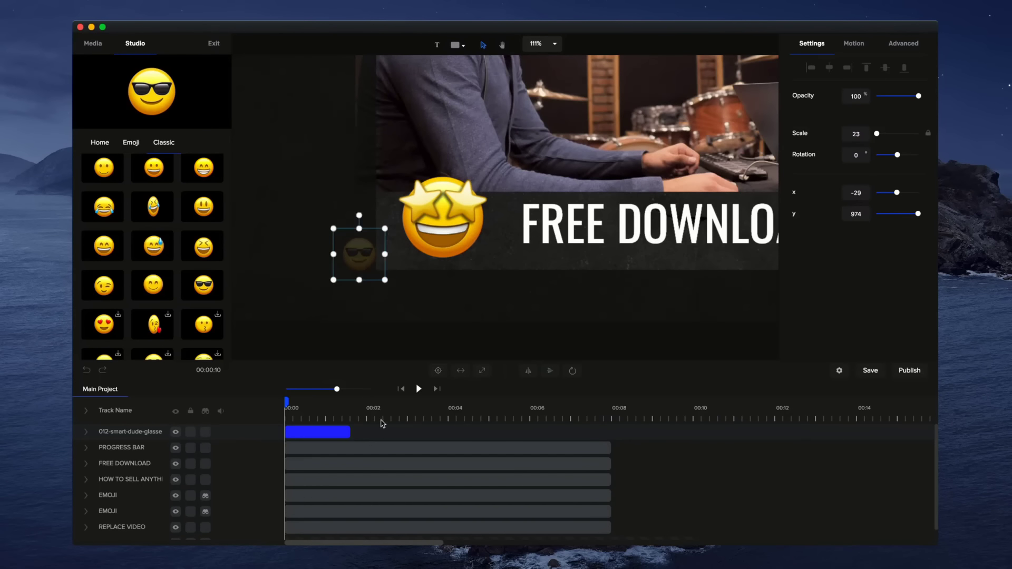
{"action": "left_click_drag", "start_coordinate": [378, 432], "coordinate": [610, 436]}
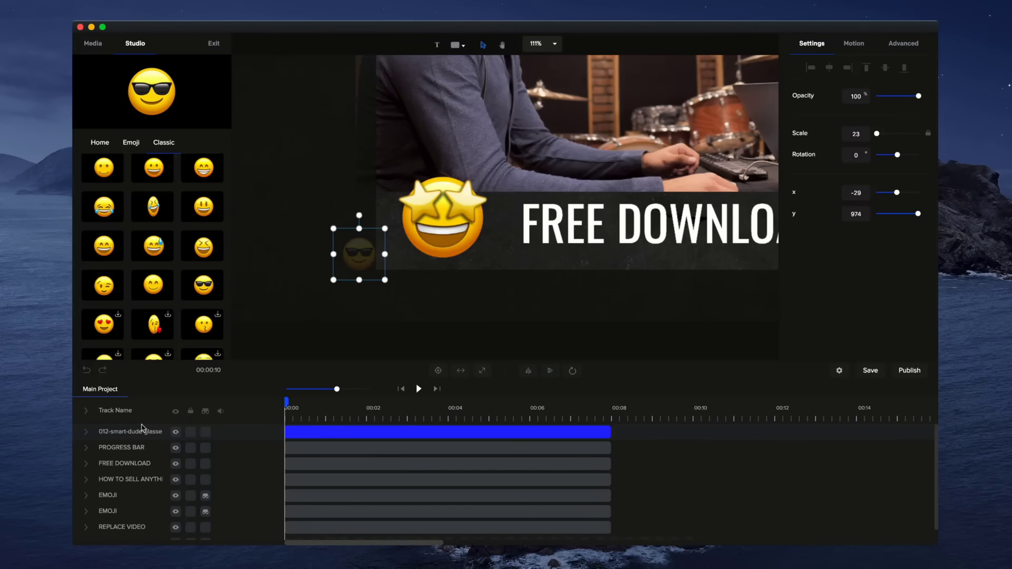
Add a custom animation with the Position property enabled at the start of the sunglasses emoji track
{"action": "left_click", "coordinate": [87, 432]}
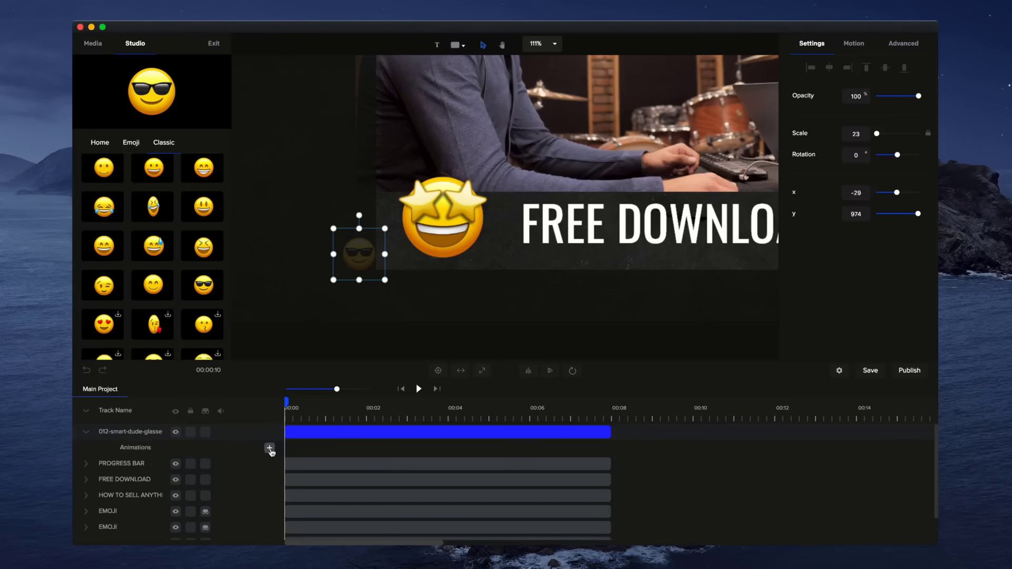
{"action": "left_click", "coordinate": [270, 449]}
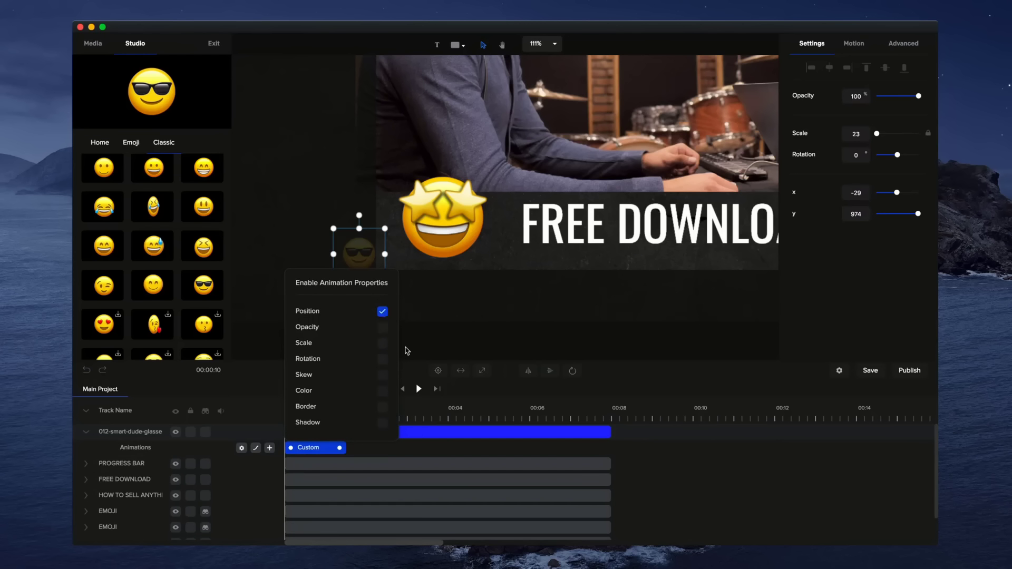
{"action": "left_click", "coordinate": [473, 349]}
{"action": "left_click", "coordinate": [333, 447]}
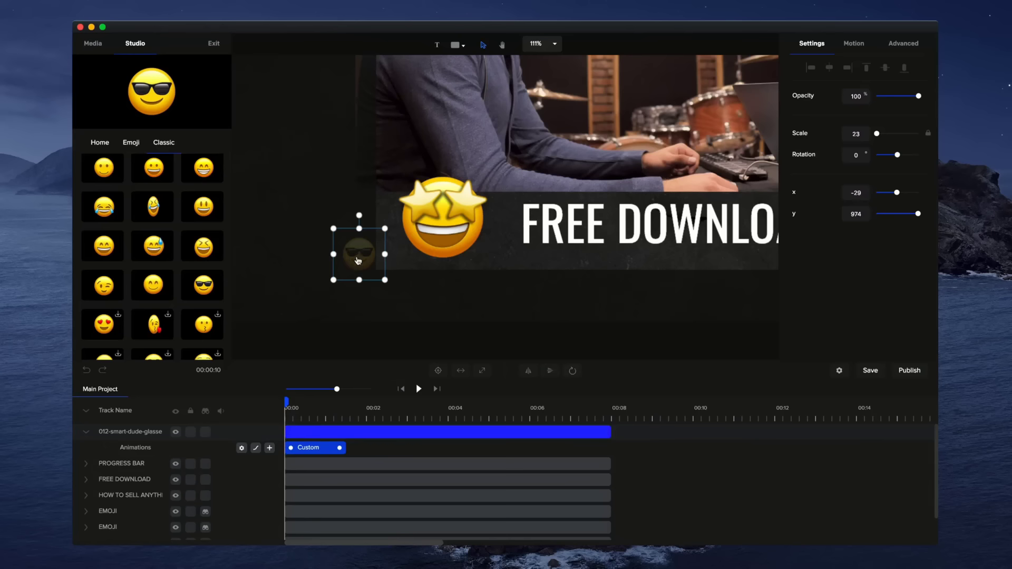
Move the playhead past the custom animation and position the sunglasses emoji just beyond the canvas's right edge at x 1035, y 975
{"action": "left_click", "coordinate": [360, 409]}
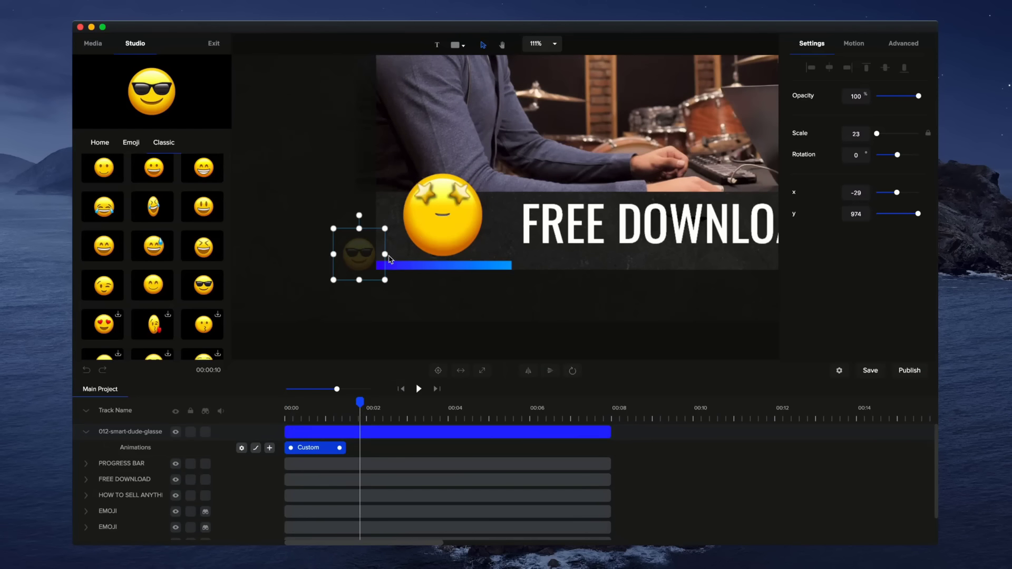
{"action": "scroll", "coordinate": [390, 279], "scroll_direction": "down", "scroll_amount": 5}
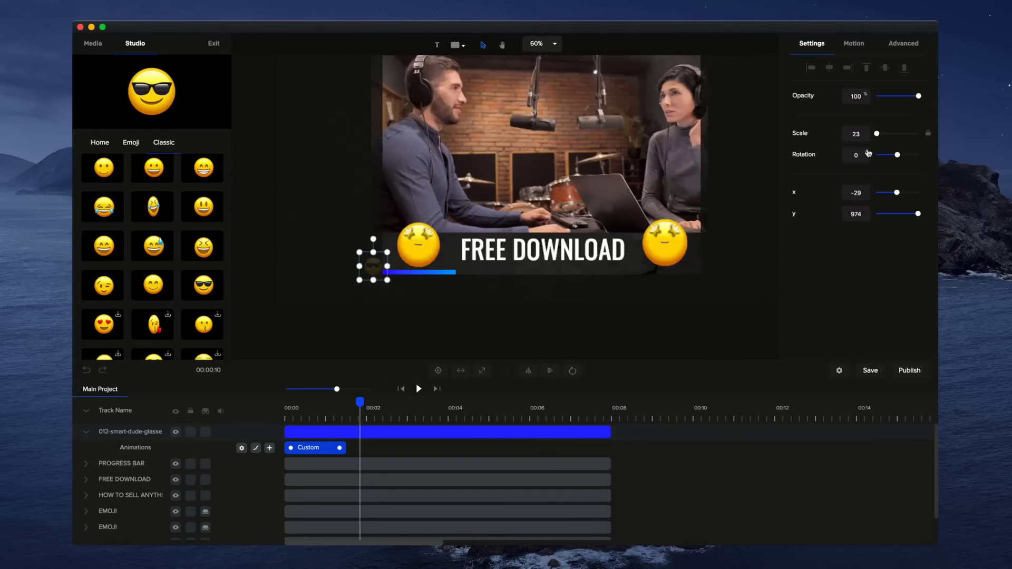
{"action": "left_click_drag", "start_coordinate": [898, 193], "coordinate": [920, 194]}
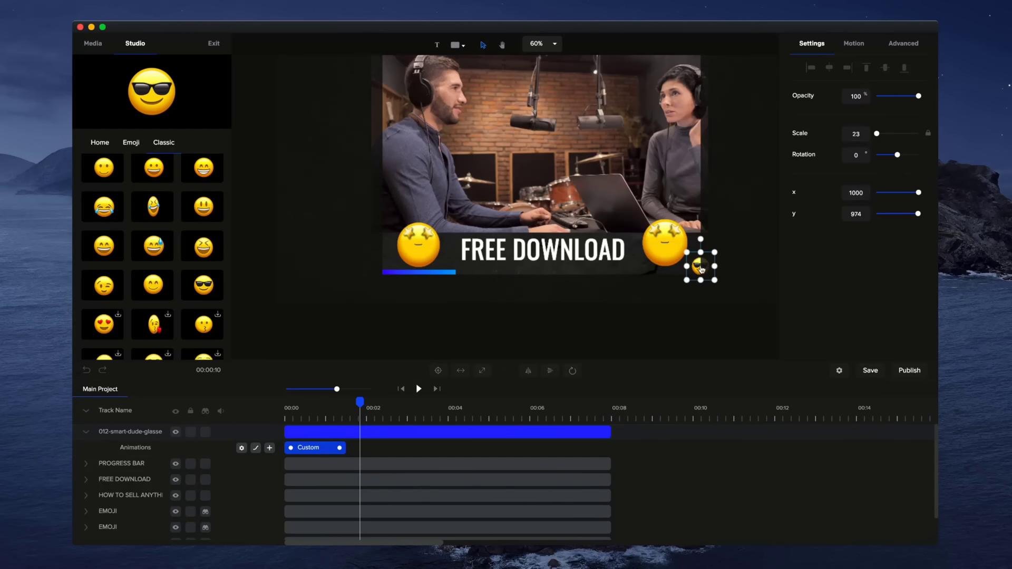
{"action": "double_click", "coordinate": [856, 192]}
{"action": "type", "text": "1"}
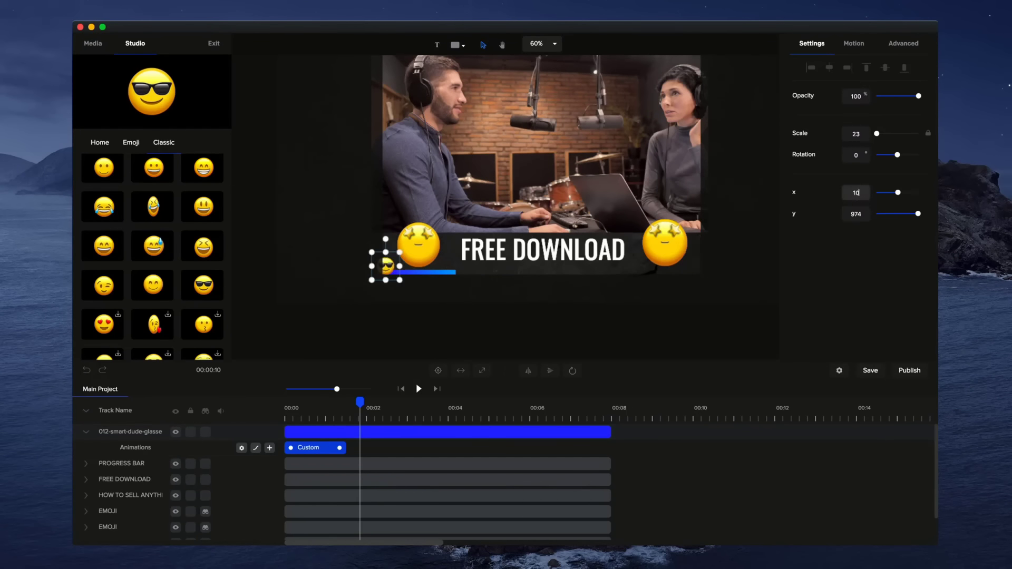
{"action": "type", "text": "100"}
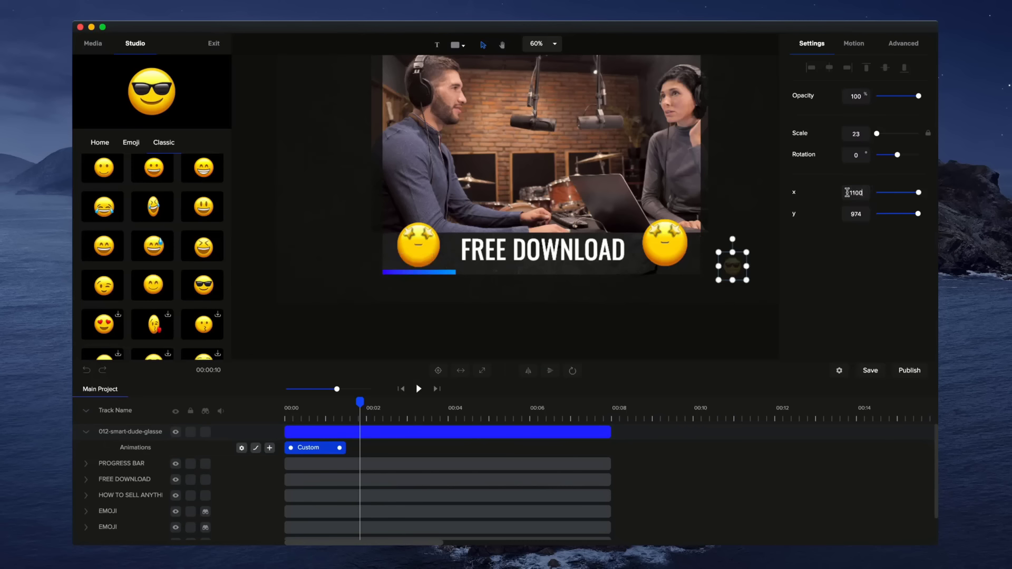
{"action": "left_click_drag", "start_coordinate": [736, 271], "coordinate": [713, 269]}
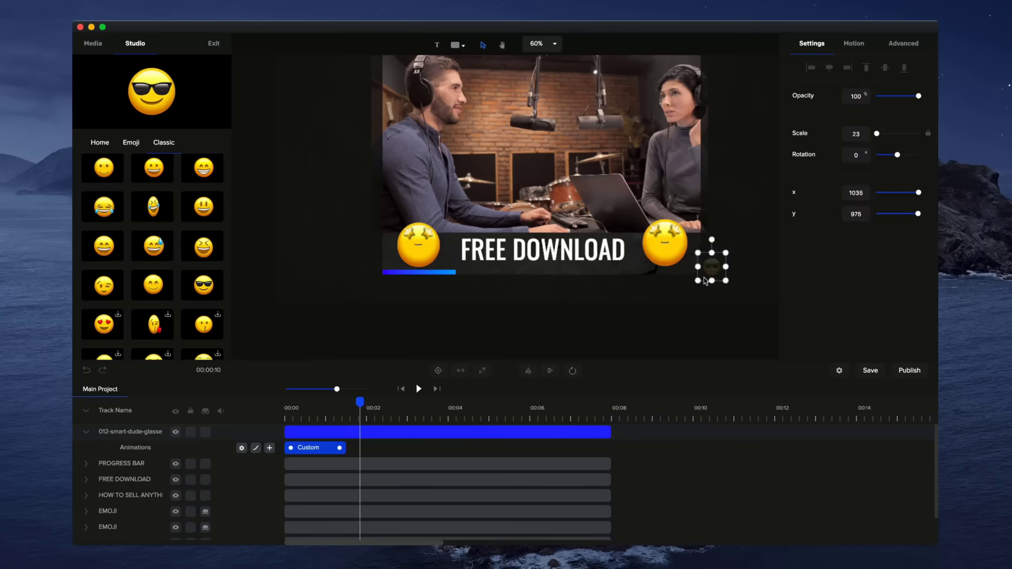
Set the custom animation's easing to Linear in both directions and extend the animation to the end of the emoji track
{"action": "right_click", "coordinate": [323, 452]}
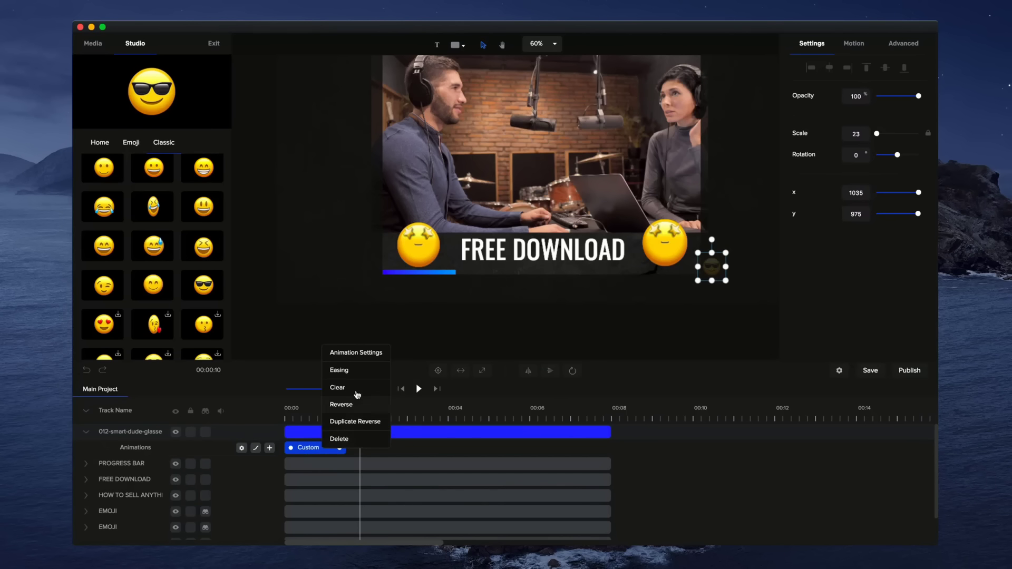
{"action": "left_click", "coordinate": [359, 371]}
{"action": "left_click", "coordinate": [466, 177]}
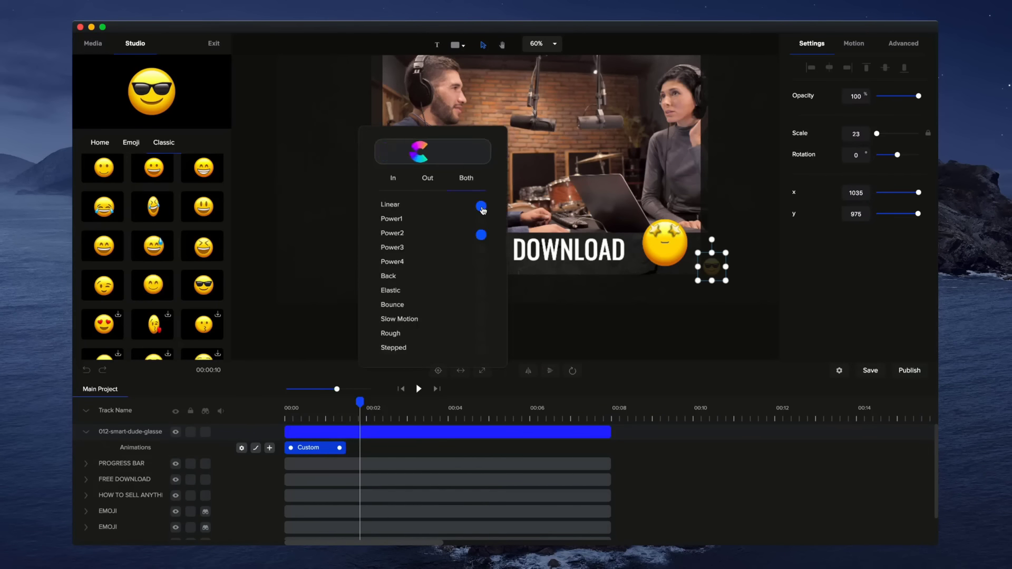
{"action": "left_click", "coordinate": [482, 207]}
{"action": "left_click_drag", "start_coordinate": [340, 447], "coordinate": [606, 458]}
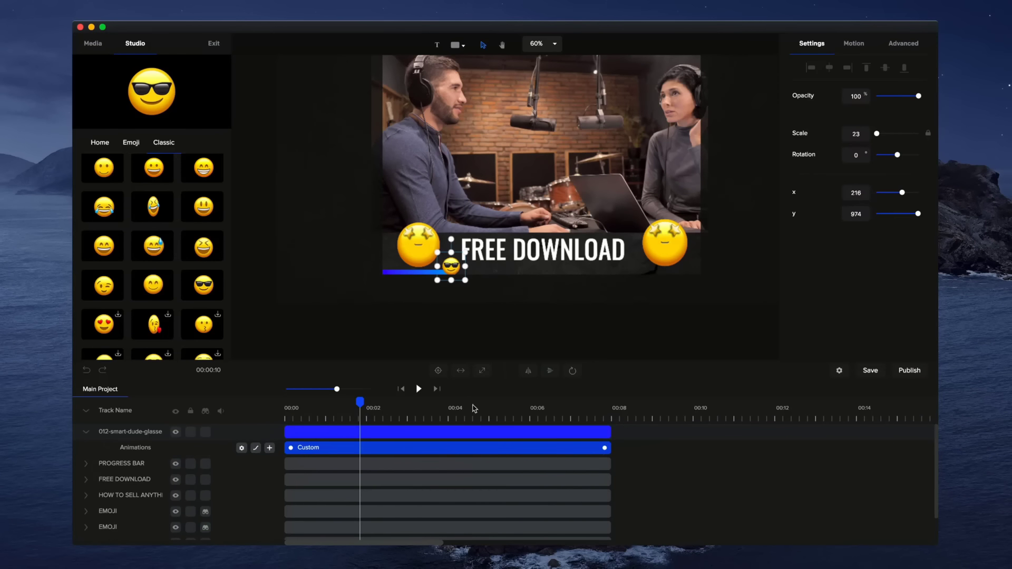
Play the project from the start to preview the emoji moving along the progress bar, pausing partway through
{"action": "left_click", "coordinate": [401, 389]}
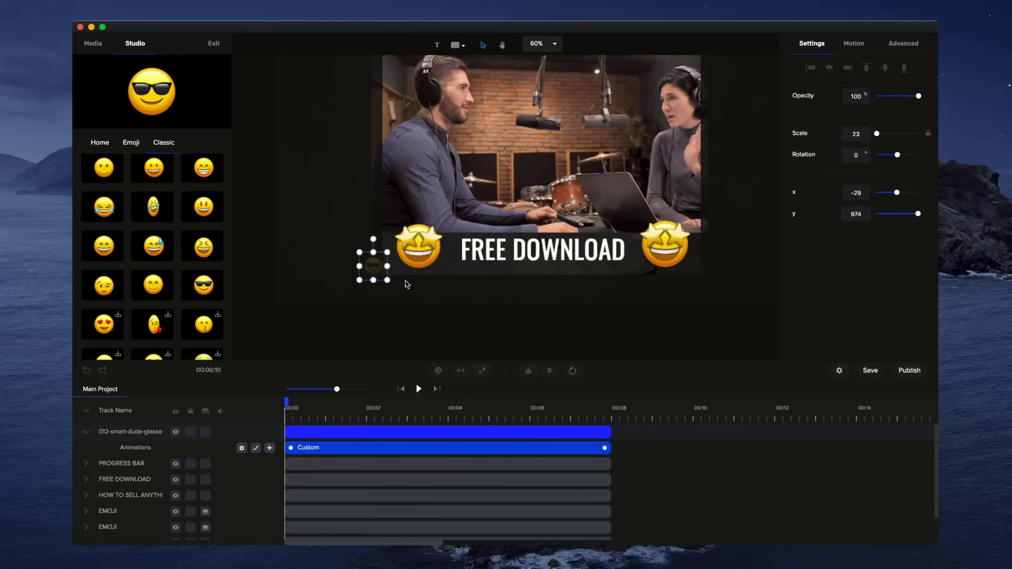
{"action": "left_click", "coordinate": [419, 389]}
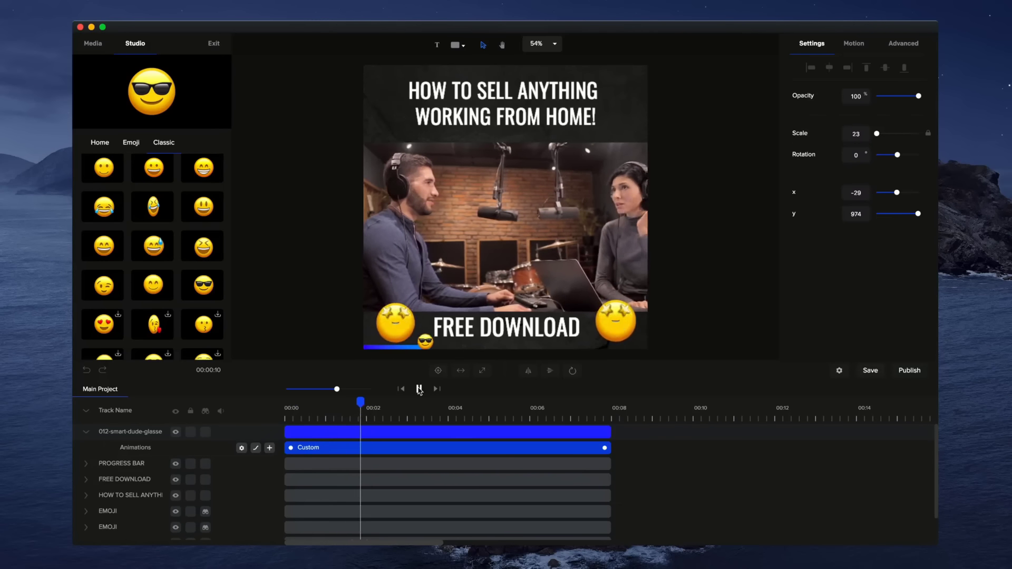
{"action": "left_click", "coordinate": [419, 389]}
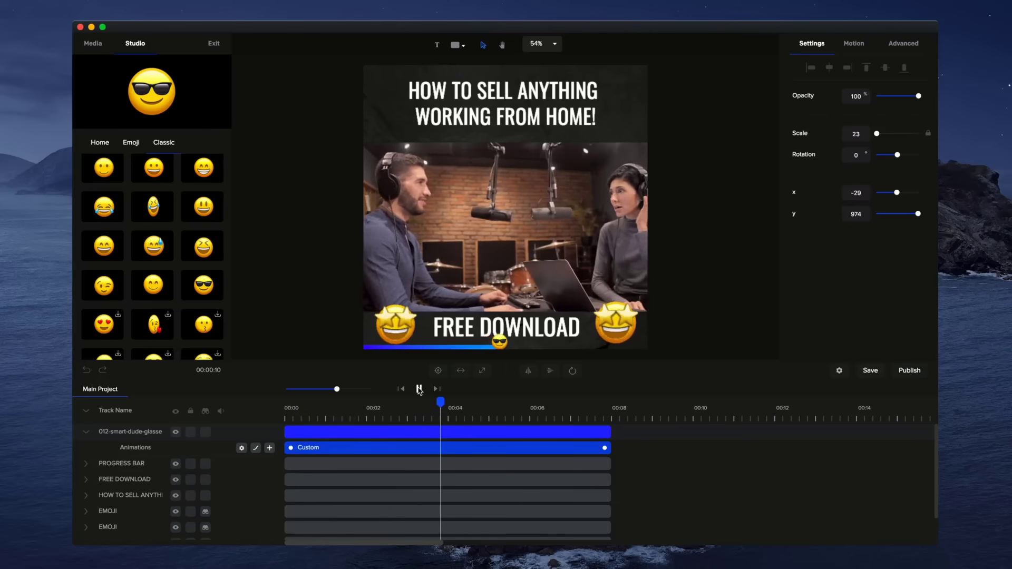
Scale the sunglasses emoji to 18, place it on the progress bar's tip at x 476, y 979, and replay from the start
{"action": "scroll", "coordinate": [531, 267], "scroll_direction": "up", "scroll_amount": 5}
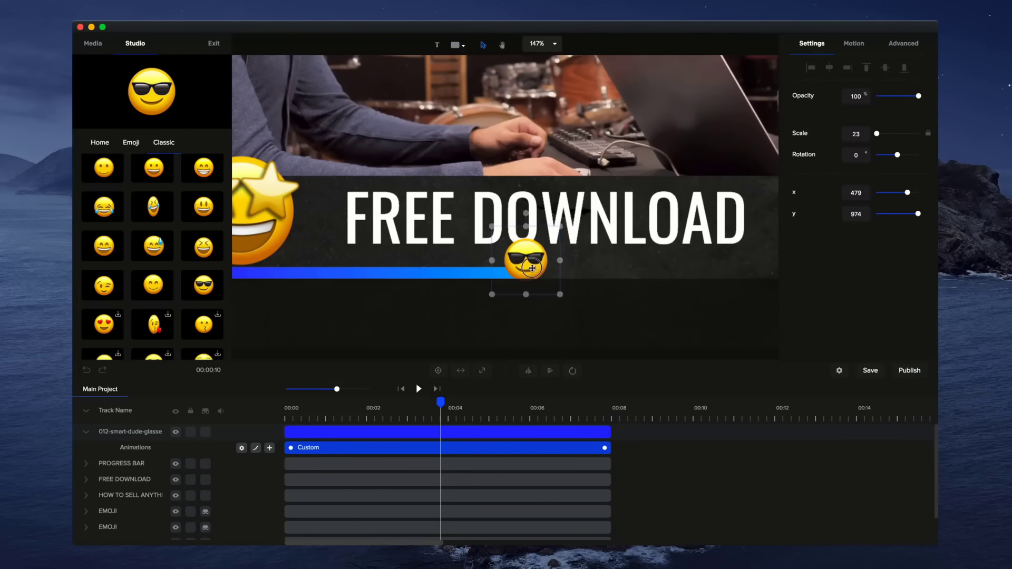
{"action": "mouse_move", "coordinate": [531, 265]}
{"action": "left_mouse_down"}
{"action": "mouse_move", "coordinate": [554, 296]}
{"action": "mouse_move", "coordinate": [524, 262]}
{"action": "left_mouse_up"}
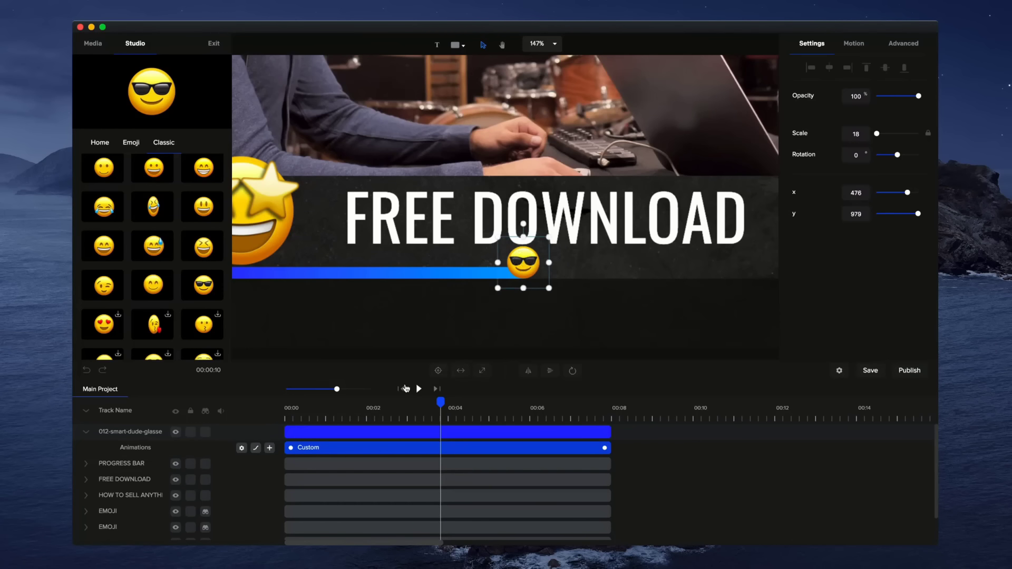
{"action": "left_click", "coordinate": [404, 389]}
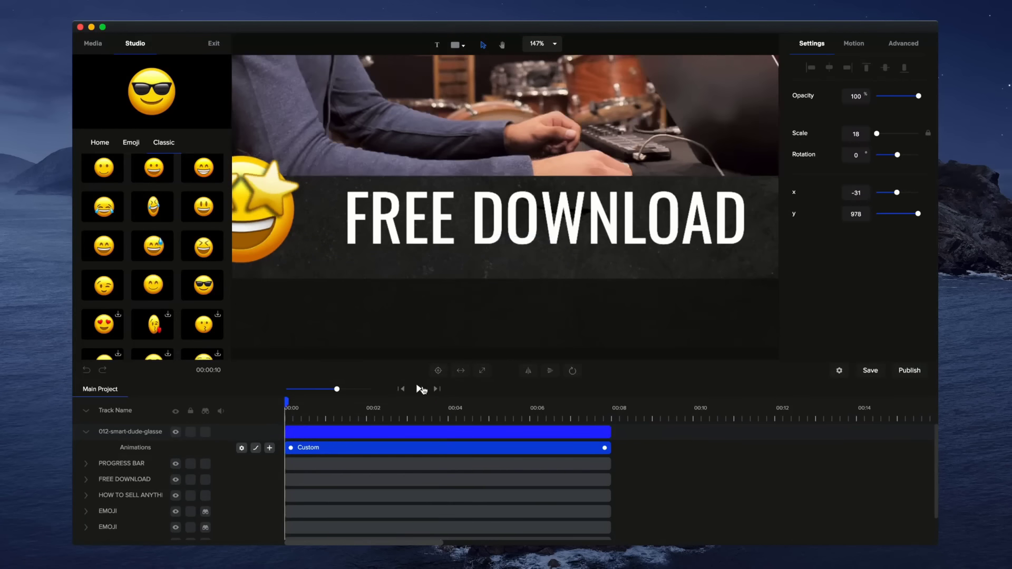
{"action": "left_click", "coordinate": [419, 389]}
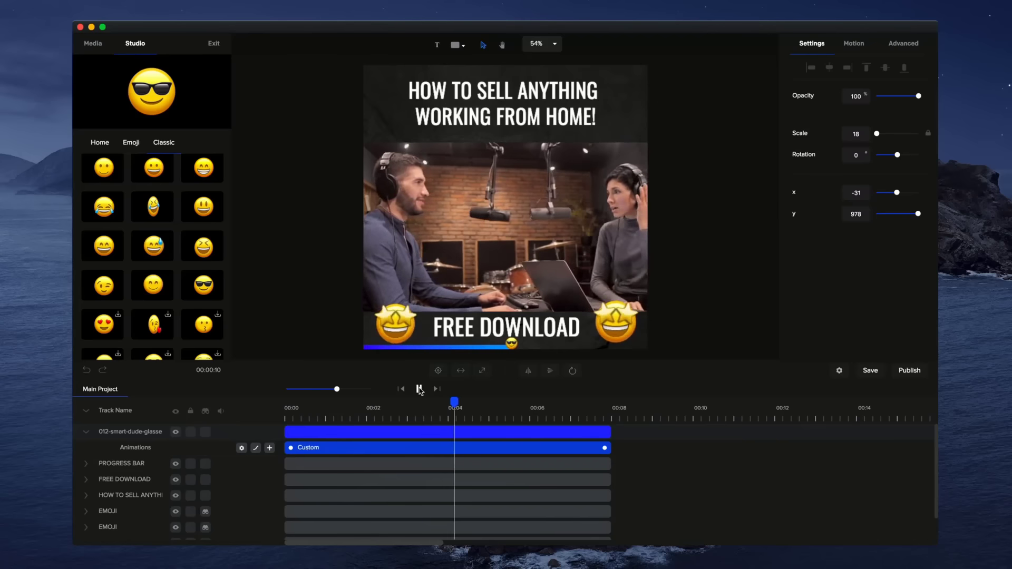
{"action": "left_click", "coordinate": [419, 389]}
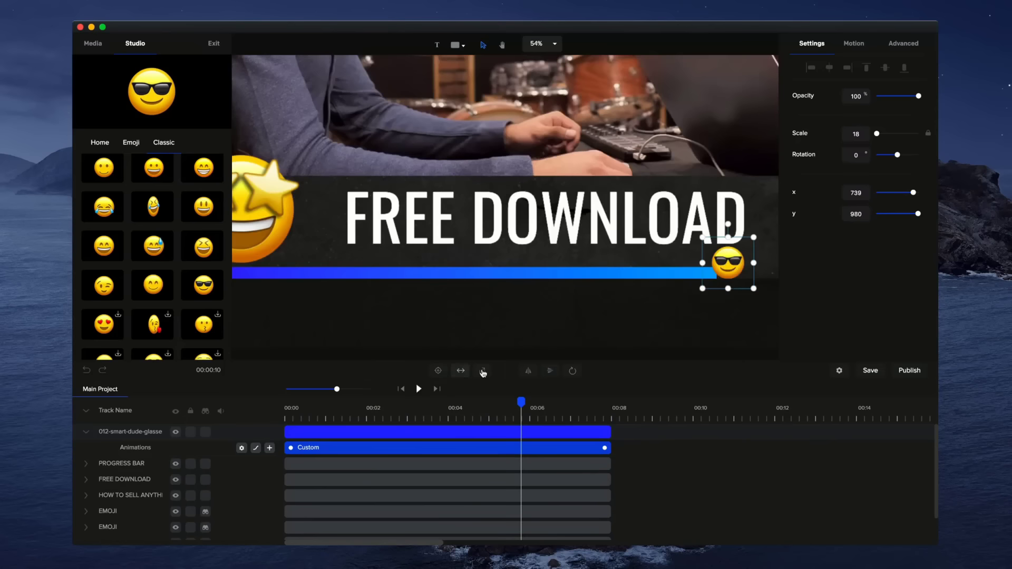
Near the project's end, shorten the custom animation, move the emoji's end position to x 983, y 981, and re-extend the animation to the track's end
{"action": "left_click", "coordinate": [611, 409]}
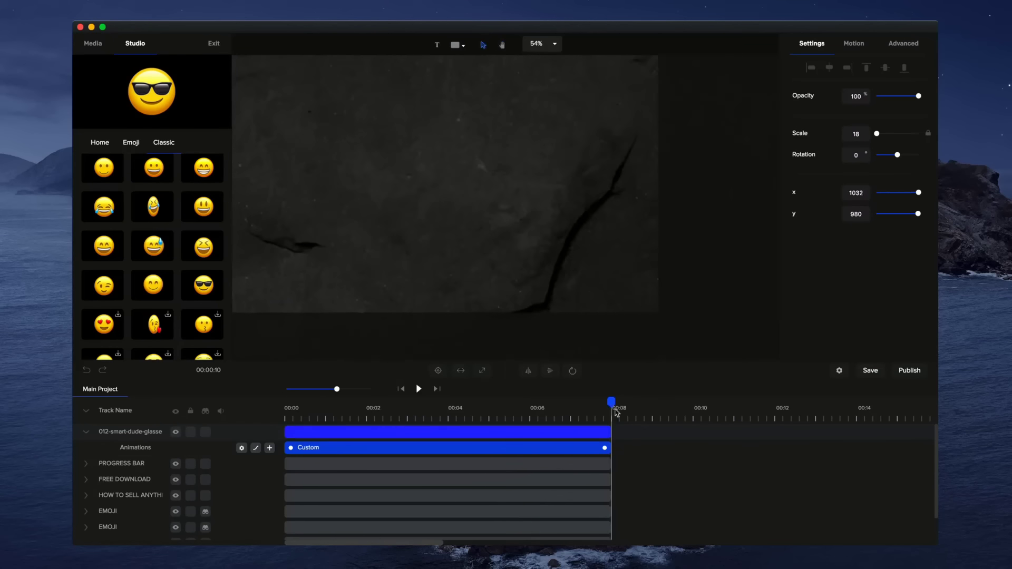
{"action": "left_click_drag", "start_coordinate": [605, 399], "coordinate": [599, 401]}
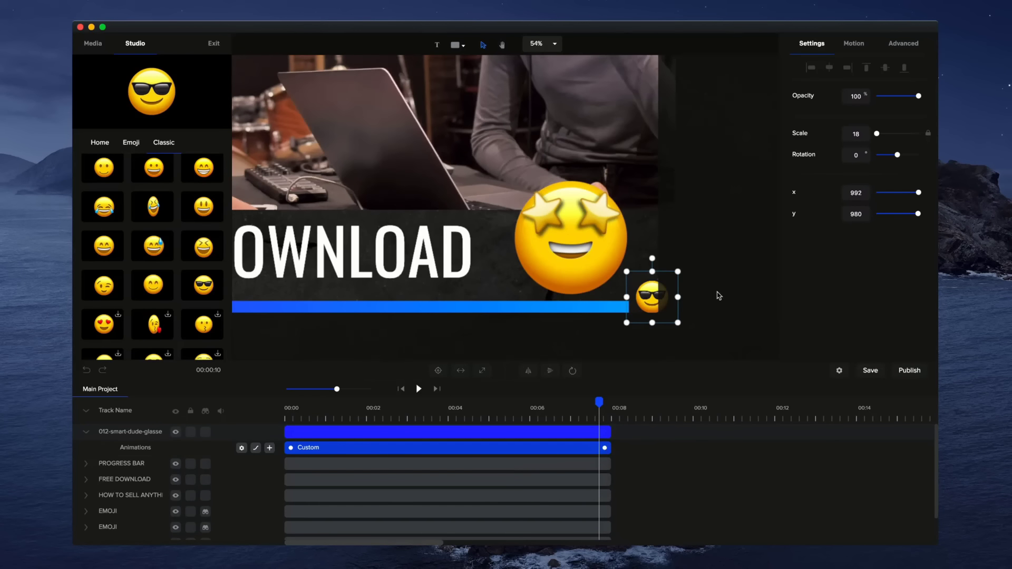
{"action": "left_click_drag", "start_coordinate": [606, 447], "coordinate": [586, 448]}
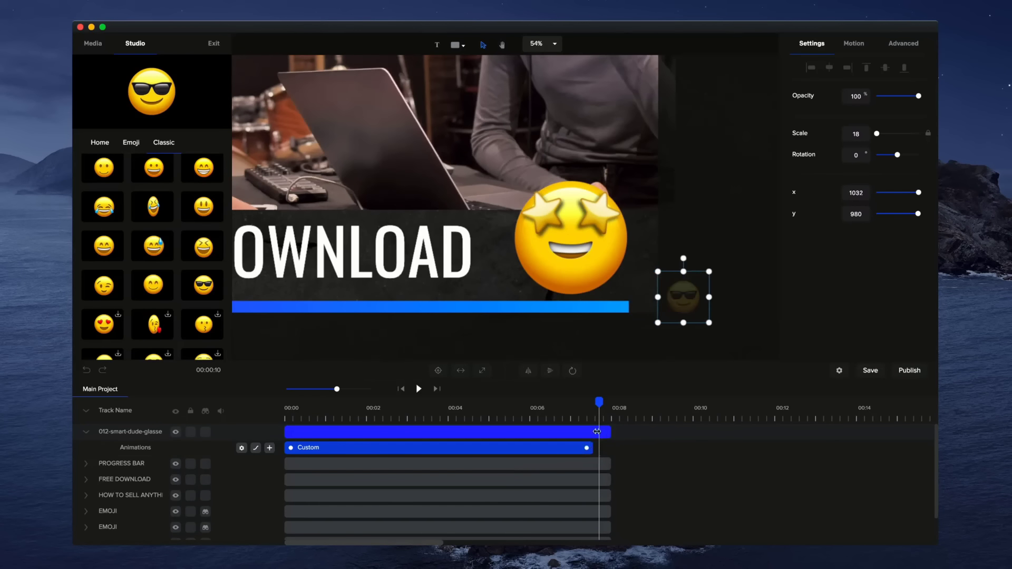
{"action": "left_click_drag", "start_coordinate": [679, 306], "coordinate": [646, 302]}
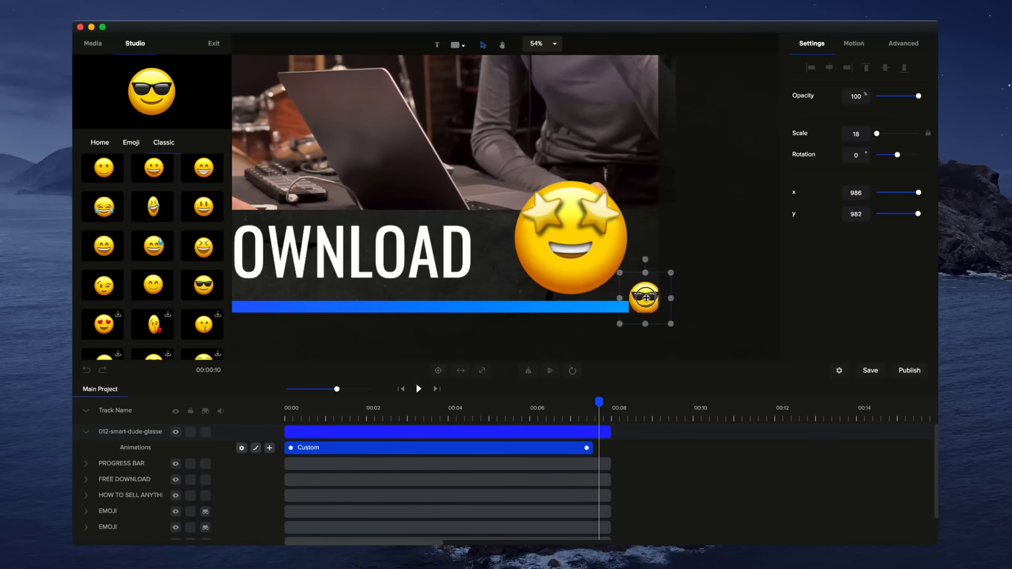
{"action": "left_click_drag", "start_coordinate": [646, 298], "coordinate": [644, 297]}
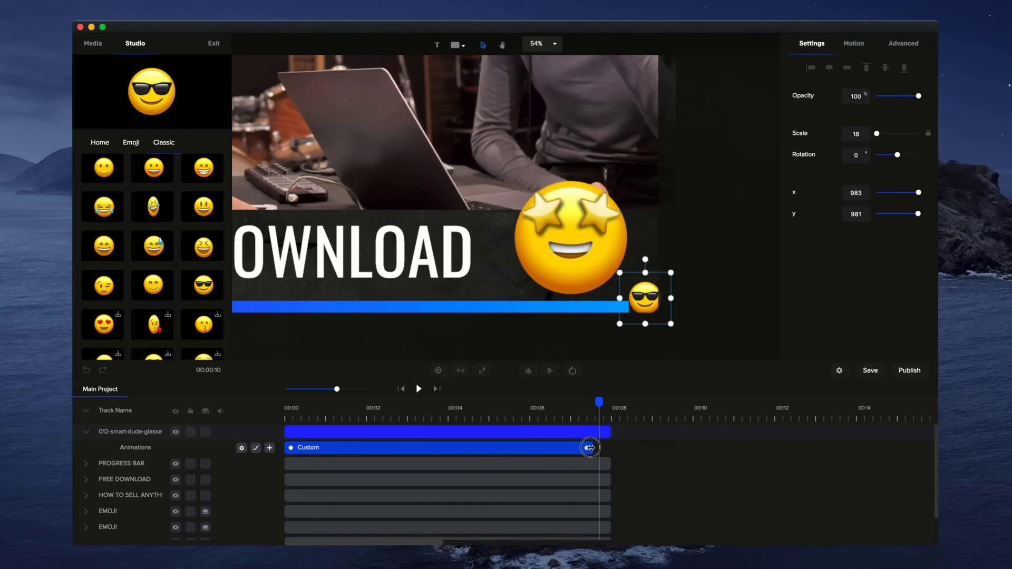
{"action": "left_click_drag", "start_coordinate": [590, 448], "coordinate": [603, 448]}
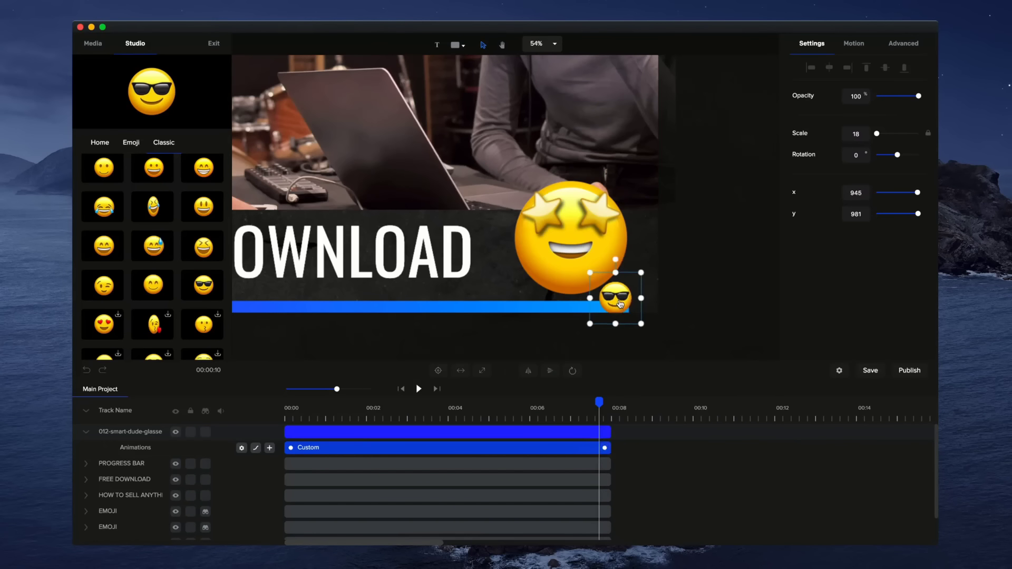
Play the project through from the start to check the emoji's movement and return the playhead to the beginning
{"action": "left_click", "coordinate": [402, 389]}
{"action": "left_click", "coordinate": [420, 389]}
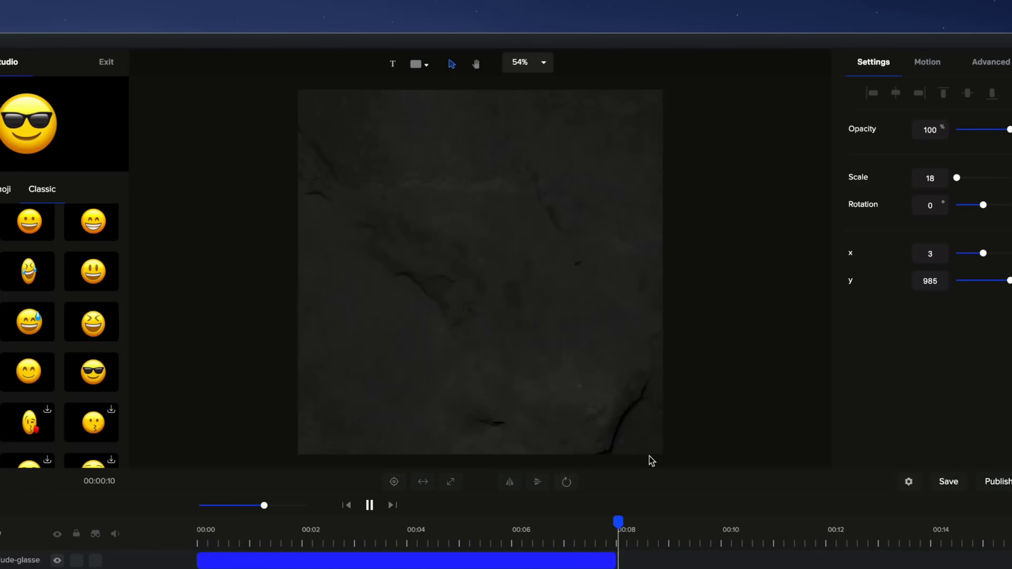
{"action": "left_click_drag", "start_coordinate": [600, 523], "coordinate": [201, 551]}
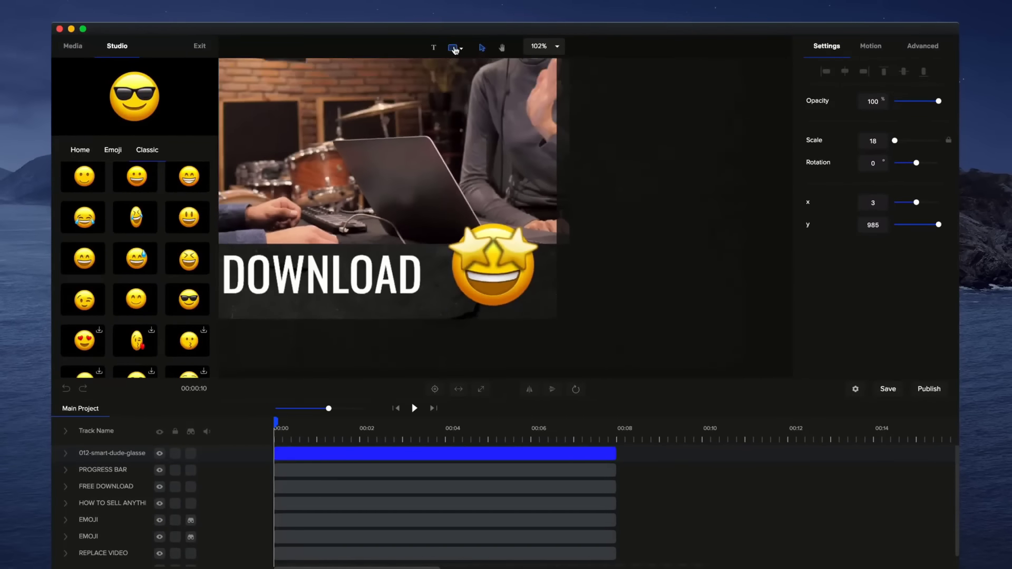
{"action": "scroll", "coordinate": [507, 265], "scroll_direction": "down", "scroll_amount": 5}
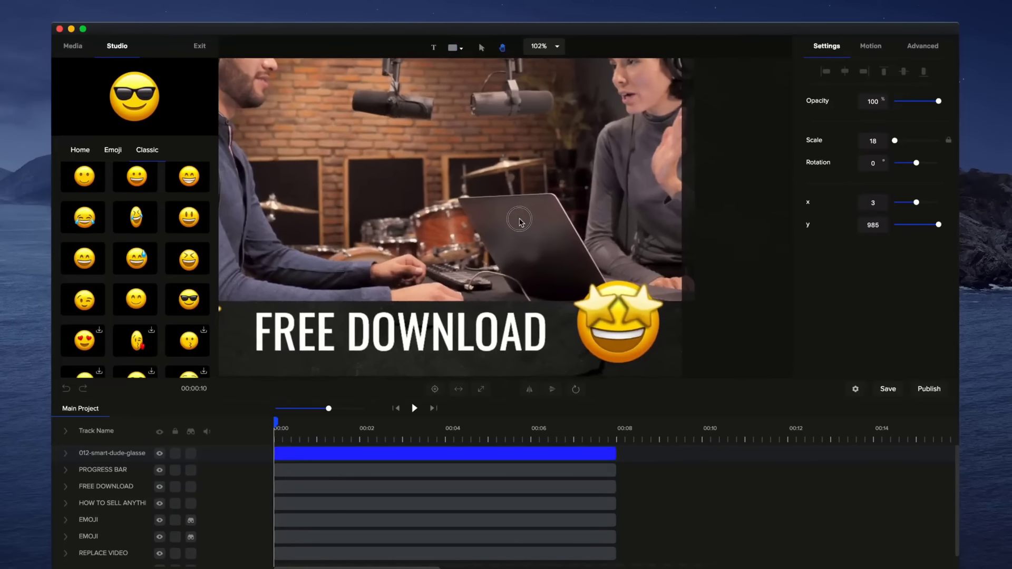
{"action": "scroll", "coordinate": [507, 265], "scroll_direction": "down", "scroll_amount": 4}
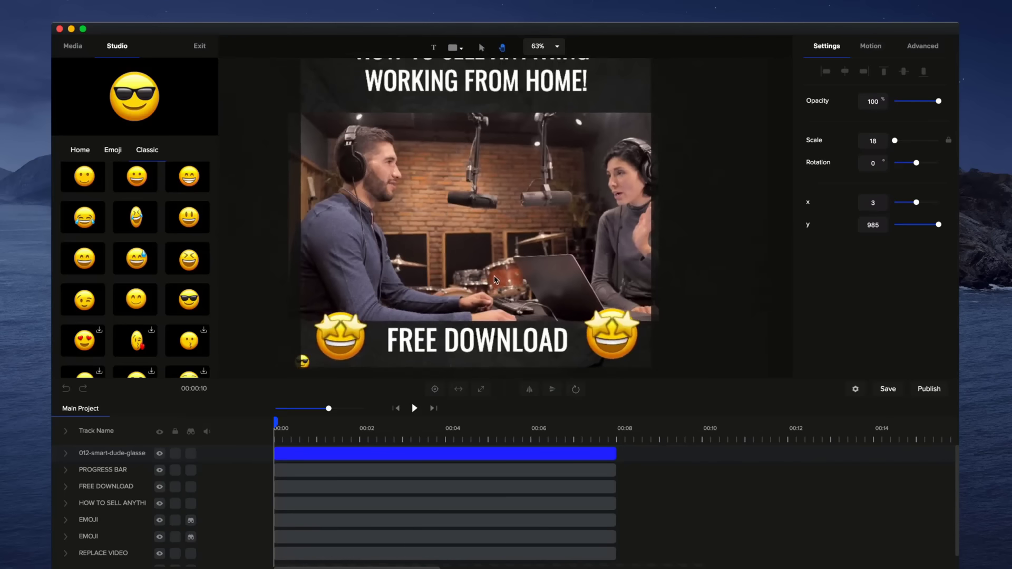
{"action": "scroll", "coordinate": [495, 280], "scroll_direction": "down", "scroll_amount": 3}
{"action": "left_click_drag", "start_coordinate": [490, 285], "coordinate": [494, 274]}
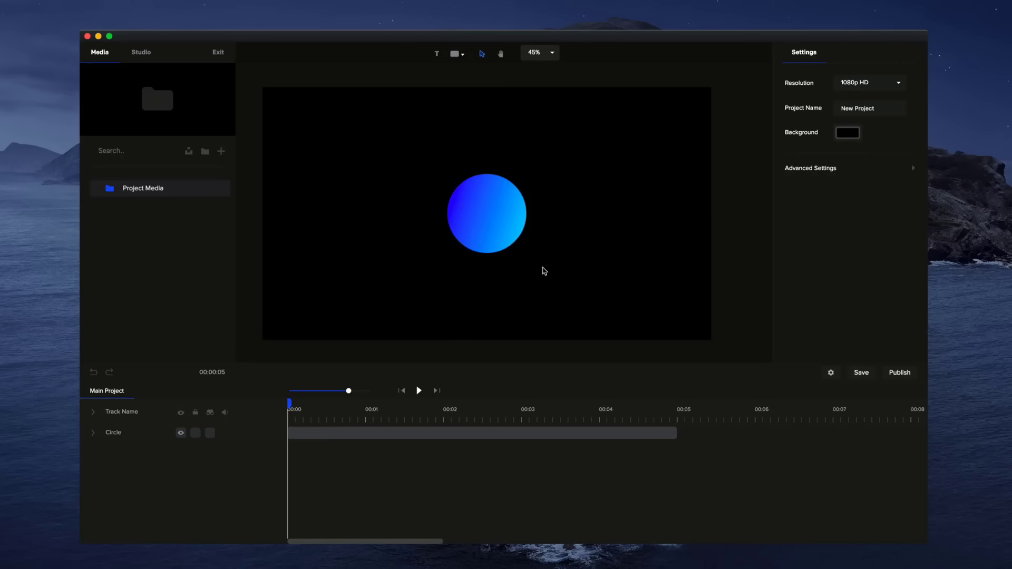
Select the gradient circle and preview its slide-in motion presets, including the back, bounce and elastic variants
{"action": "left_click", "coordinate": [494, 207]}
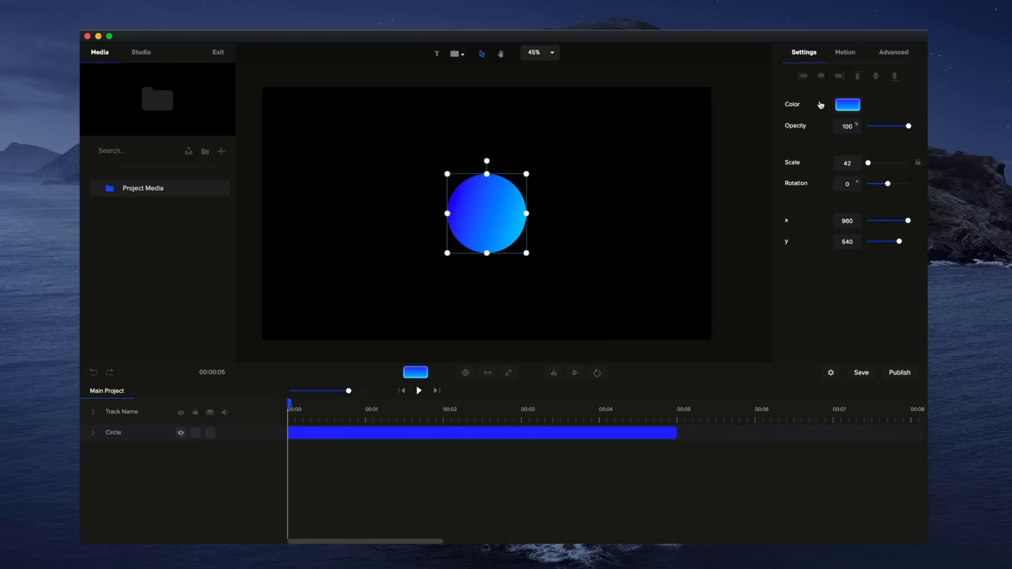
{"action": "left_click", "coordinate": [848, 55]}
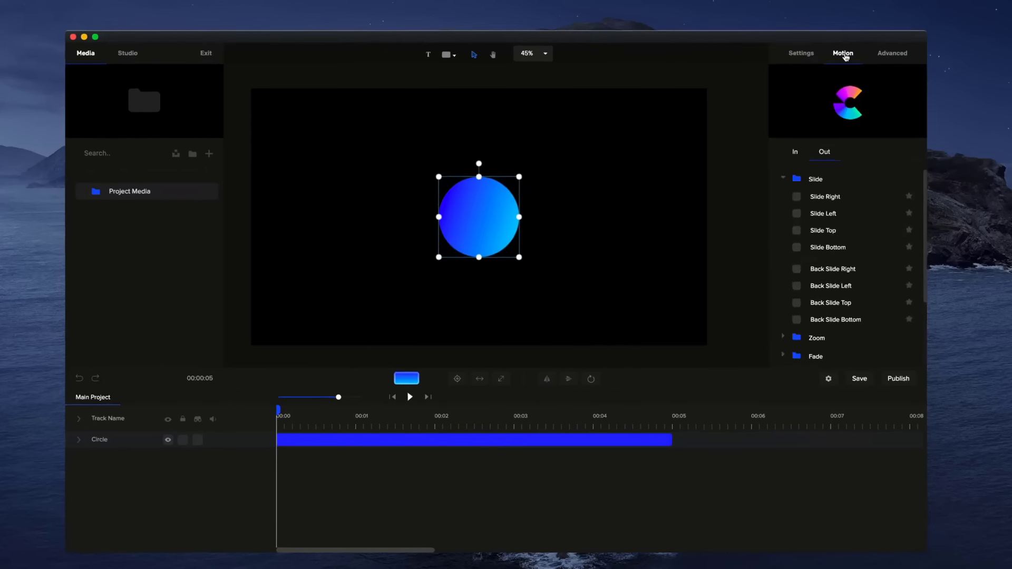
{"action": "left_click", "coordinate": [831, 194]}
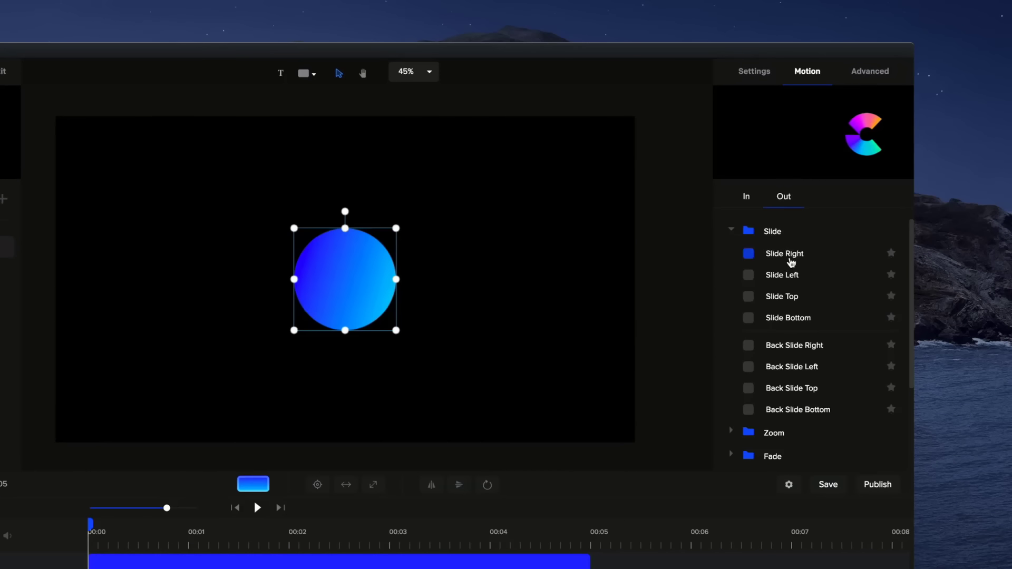
{"action": "left_click", "coordinate": [748, 198]}
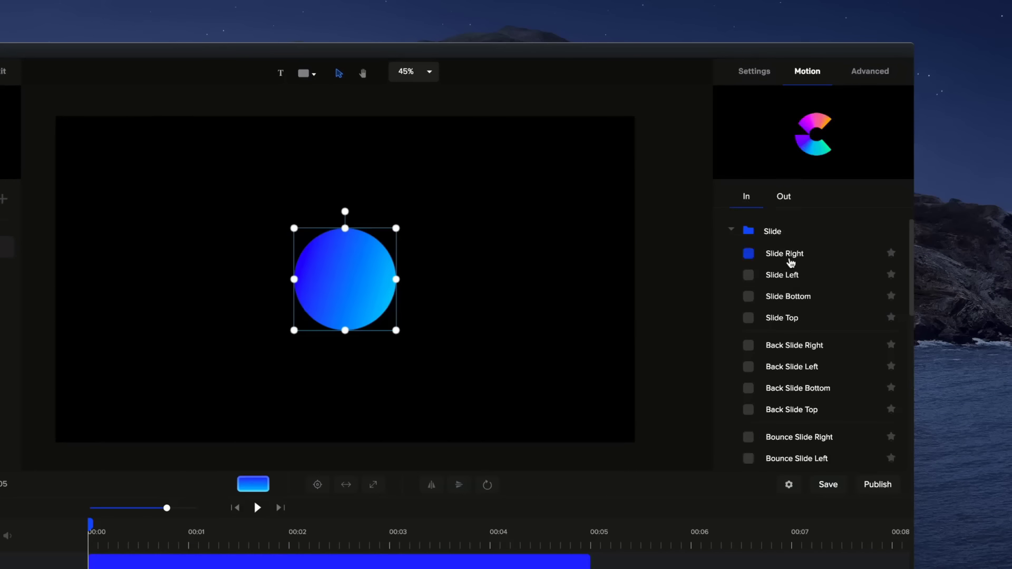
{"action": "left_click", "coordinate": [780, 345]}
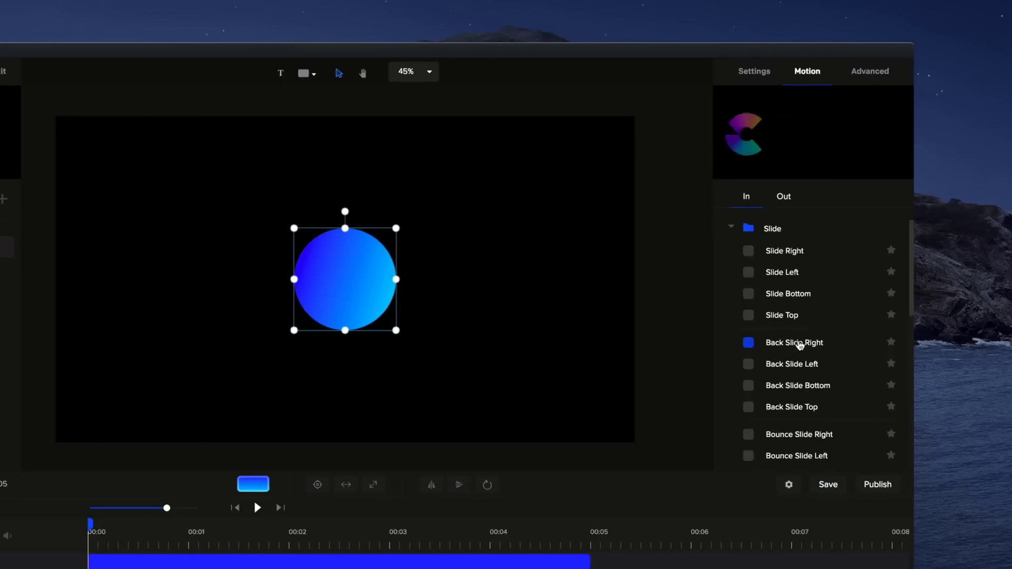
{"action": "scroll", "coordinate": [800, 347], "scroll_direction": "down", "scroll_amount": 1}
{"action": "left_click", "coordinate": [800, 348]}
{"action": "scroll", "coordinate": [800, 352], "scroll_direction": "down", "scroll_amount": 2}
{"action": "left_click", "coordinate": [800, 350]}
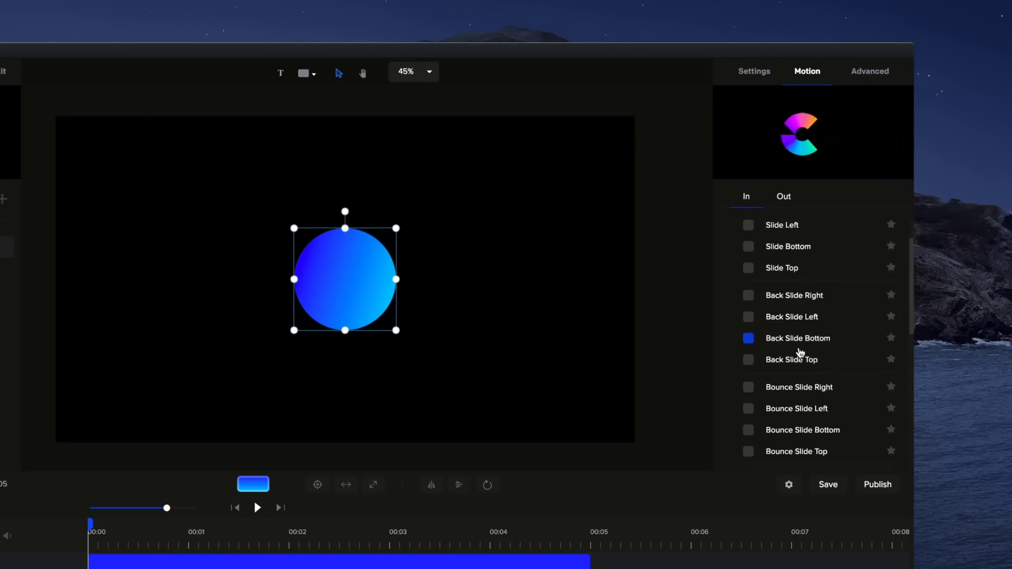
{"action": "scroll", "coordinate": [800, 353], "scroll_direction": "down", "scroll_amount": 1}
{"action": "left_click", "coordinate": [801, 352]}
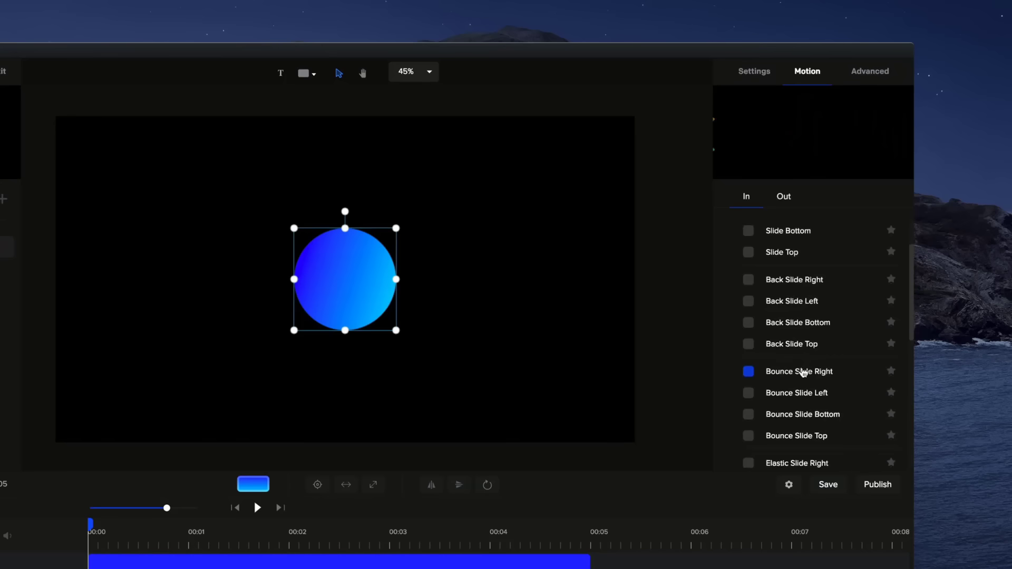
{"action": "scroll", "coordinate": [804, 373], "scroll_direction": "down", "scroll_amount": 2}
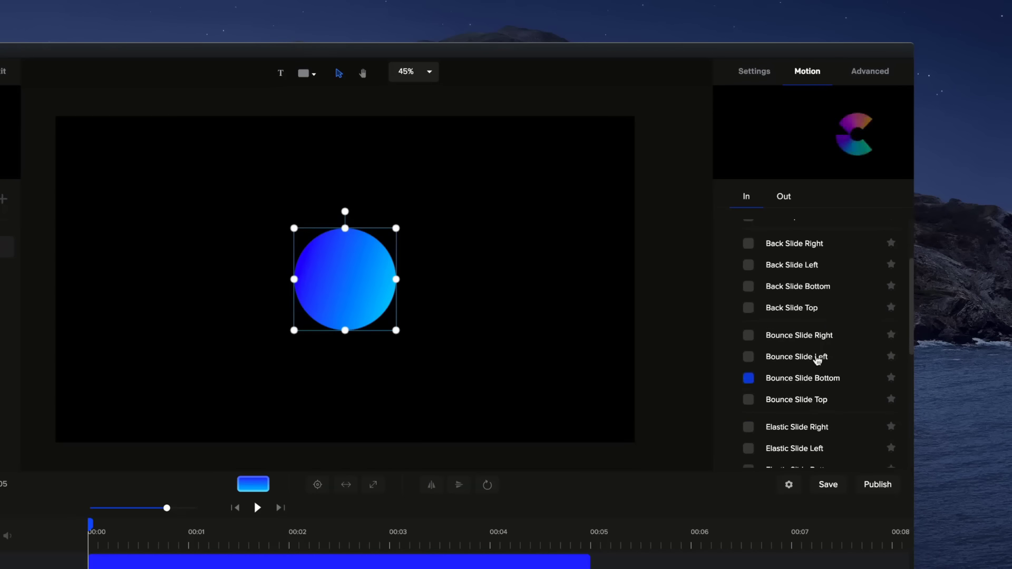
{"action": "scroll", "coordinate": [822, 348], "scroll_direction": "down", "scroll_amount": 2}
{"action": "scroll", "coordinate": [769, 390], "scroll_direction": "down", "scroll_amount": 1}
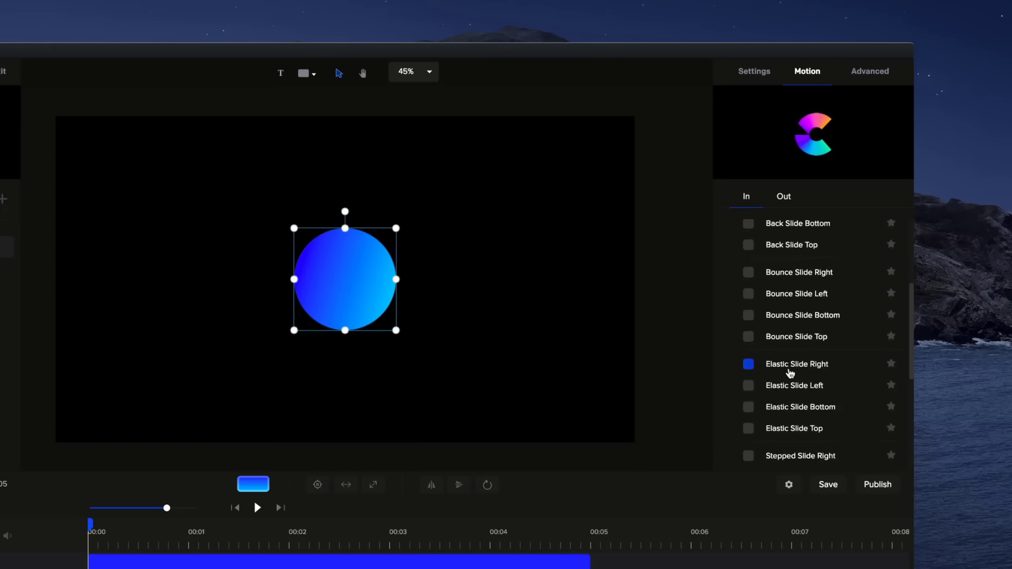
Apply the Elastic Scale Up entrance preset from the Zoom category to the circle
{"action": "scroll", "coordinate": [802, 350], "scroll_direction": "up", "scroll_amount": 8}
{"action": "left_click", "coordinate": [738, 232]}
{"action": "left_click", "coordinate": [733, 254]}
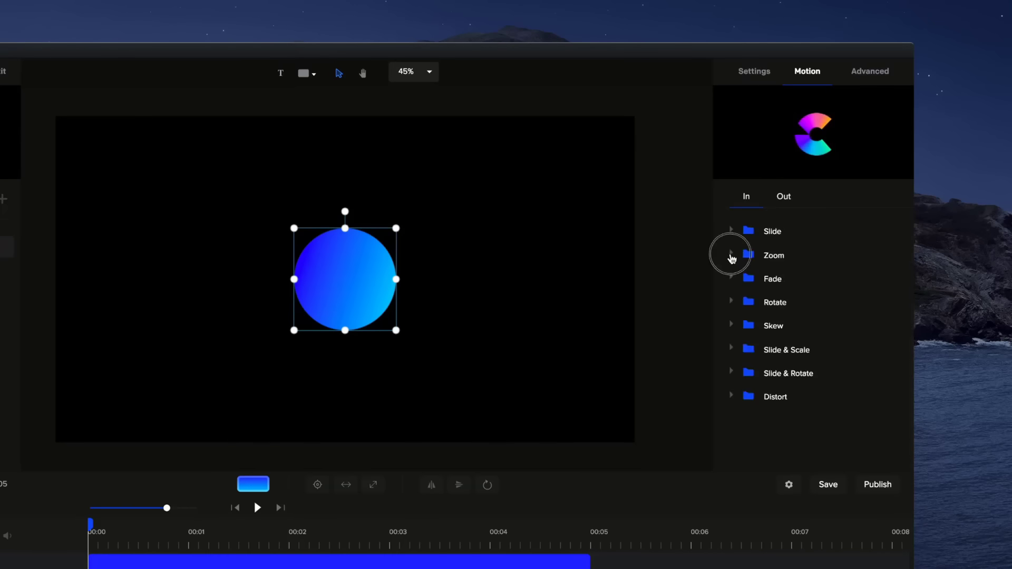
{"action": "scroll", "coordinate": [823, 329], "scroll_direction": "down", "scroll_amount": 1}
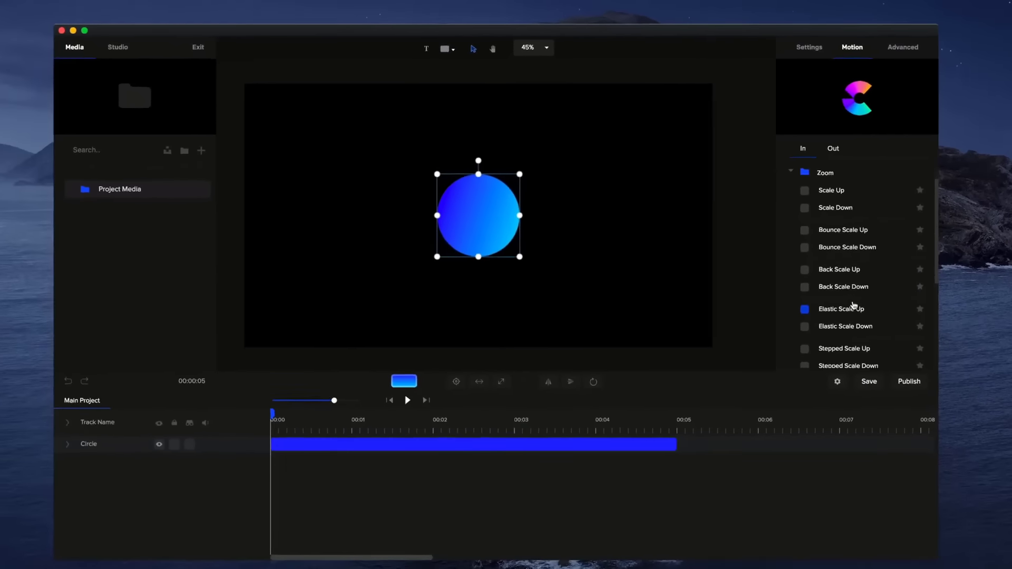
{"action": "left_click", "coordinate": [804, 309]}
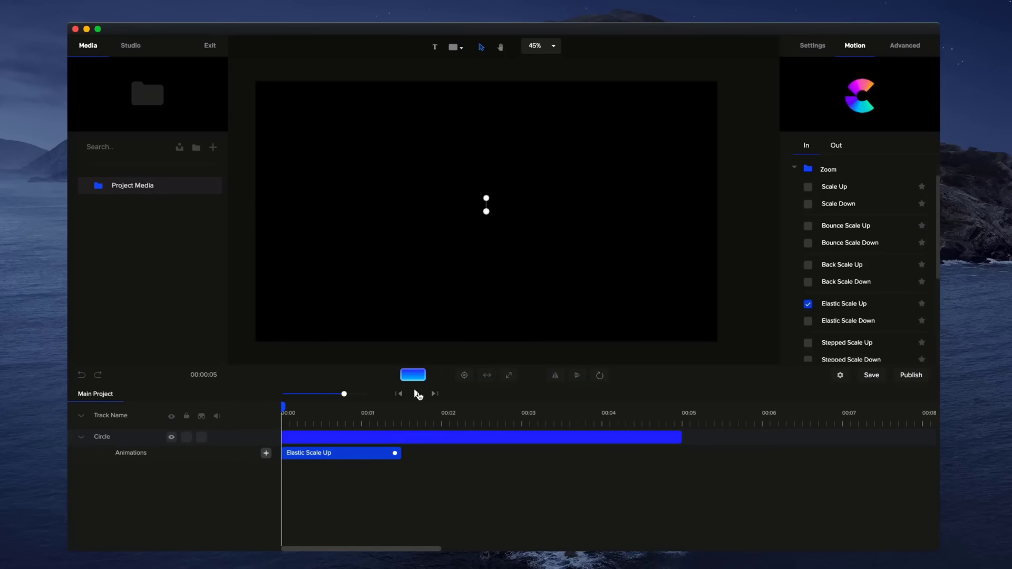
Play the Elastic Scale Up animation from the start twice and return the playhead to the beginning
{"action": "left_click", "coordinate": [418, 394]}
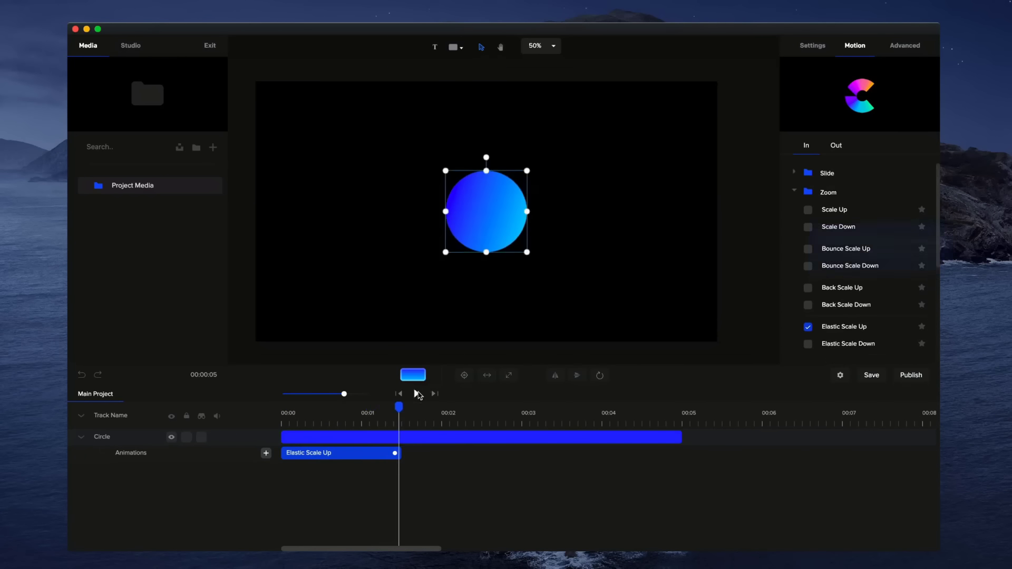
{"action": "left_click", "coordinate": [399, 394]}
{"action": "left_click", "coordinate": [417, 395]}
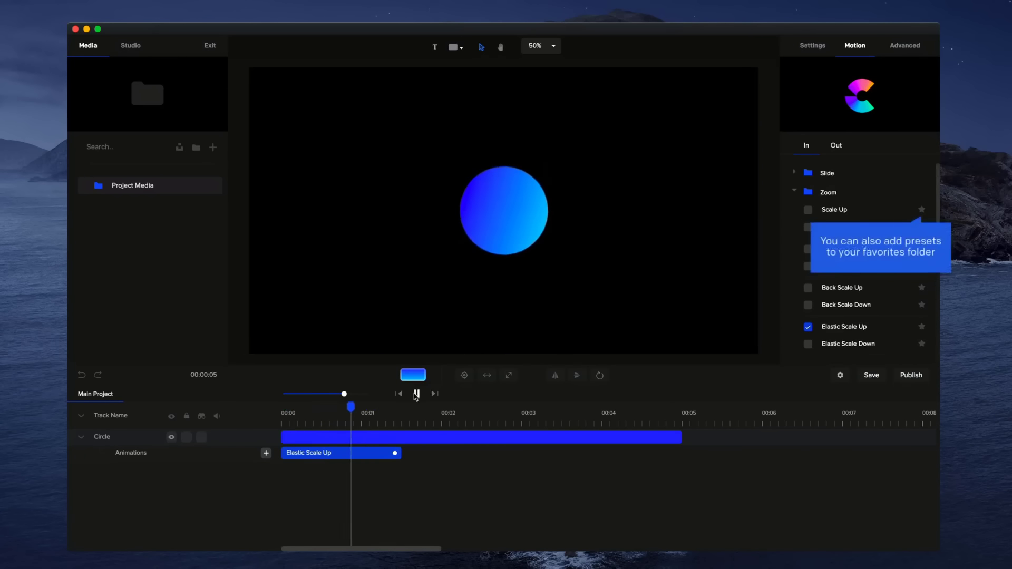
{"action": "left_click_drag", "start_coordinate": [385, 407], "coordinate": [270, 412]}
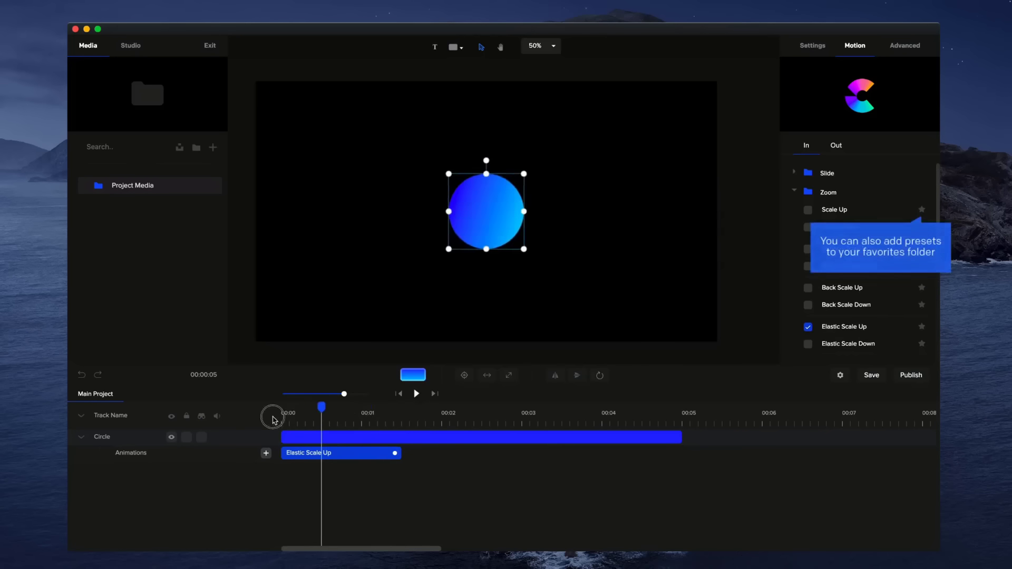
Replace the circle's zoom animation with the Bounce Slide Bottom entrance preset from the Slide category
{"action": "scroll", "coordinate": [844, 230], "scroll_direction": "down", "scroll_amount": 2}
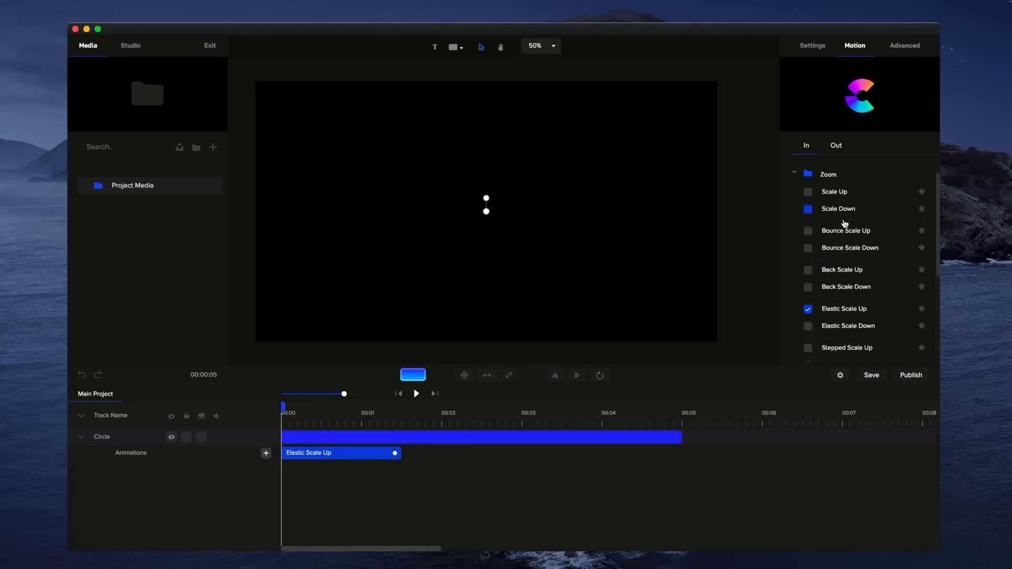
{"action": "scroll", "coordinate": [846, 230], "scroll_direction": "down", "scroll_amount": 4}
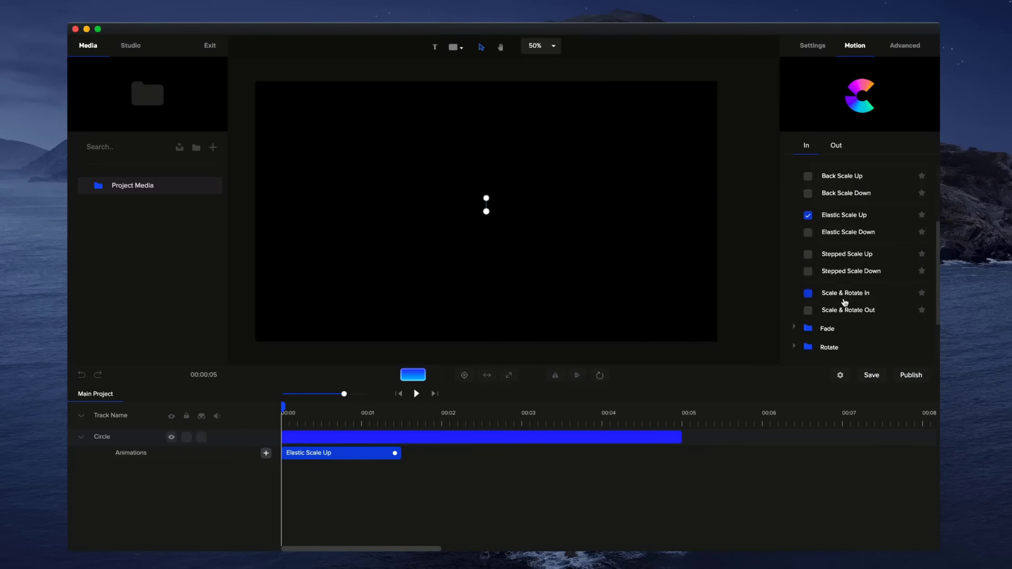
{"action": "scroll", "coordinate": [840, 295], "scroll_direction": "up", "scroll_amount": 5}
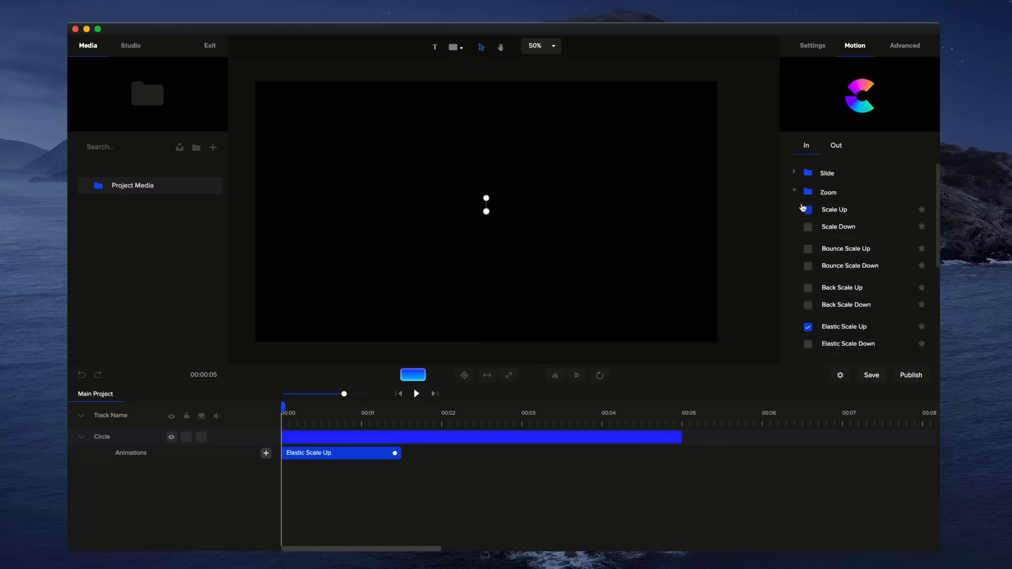
{"action": "left_click", "coordinate": [798, 194]}
{"action": "left_click", "coordinate": [796, 173]}
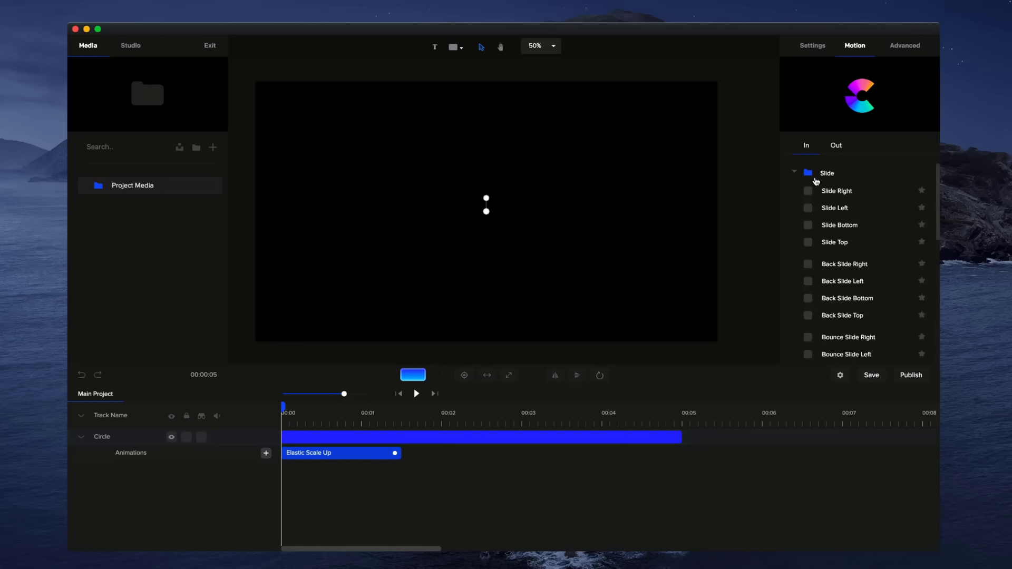
{"action": "scroll", "coordinate": [841, 217], "scroll_direction": "down", "scroll_amount": 1}
{"action": "scroll", "coordinate": [875, 251], "scroll_direction": "down", "scroll_amount": 3}
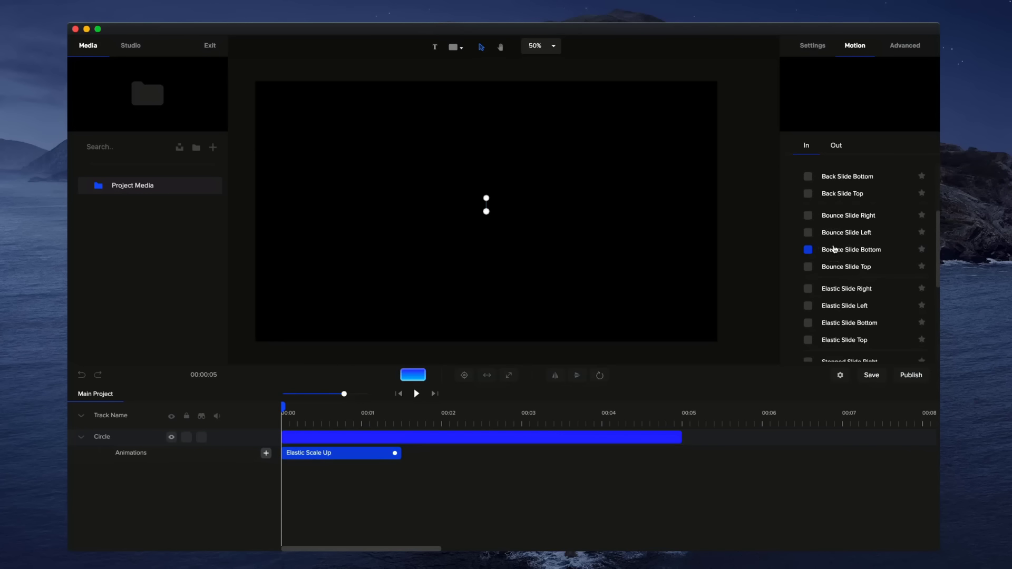
{"action": "left_click", "coordinate": [807, 250]}
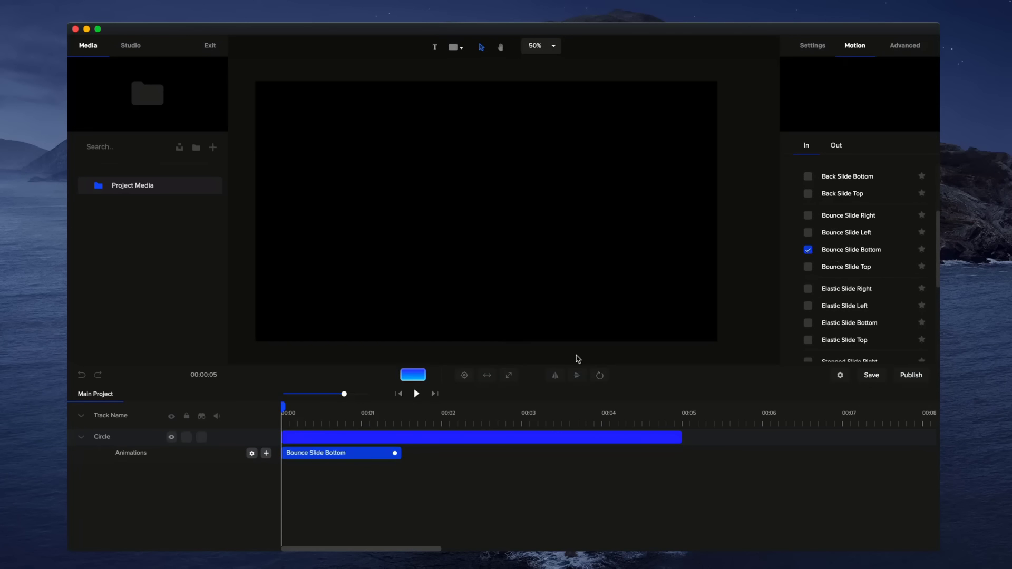
Preview the bounce animation, move the circle straight down near the canvas's lower edge, and return the playhead to the start
{"action": "left_click", "coordinate": [417, 395]}
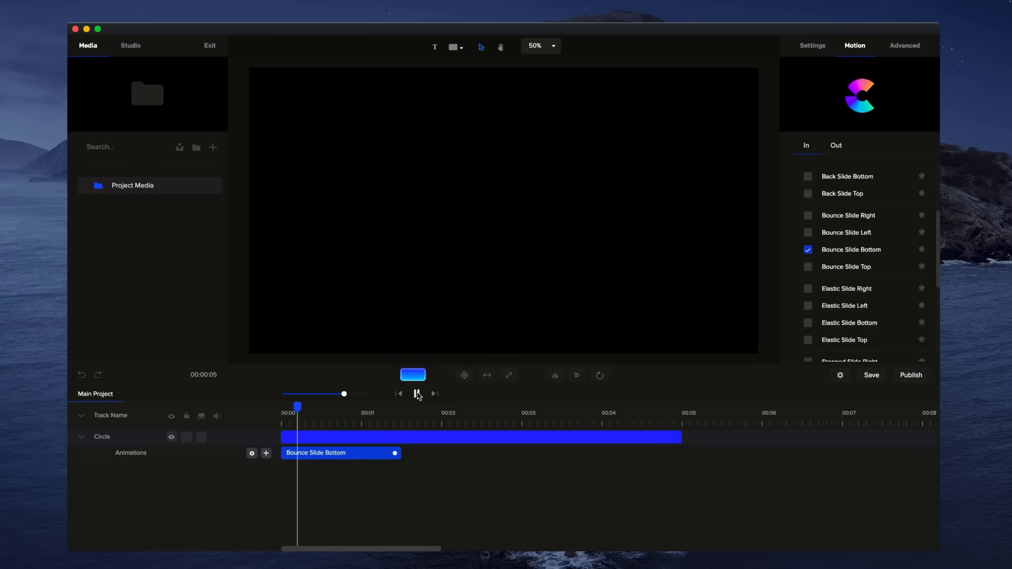
{"action": "left_click", "coordinate": [417, 395]}
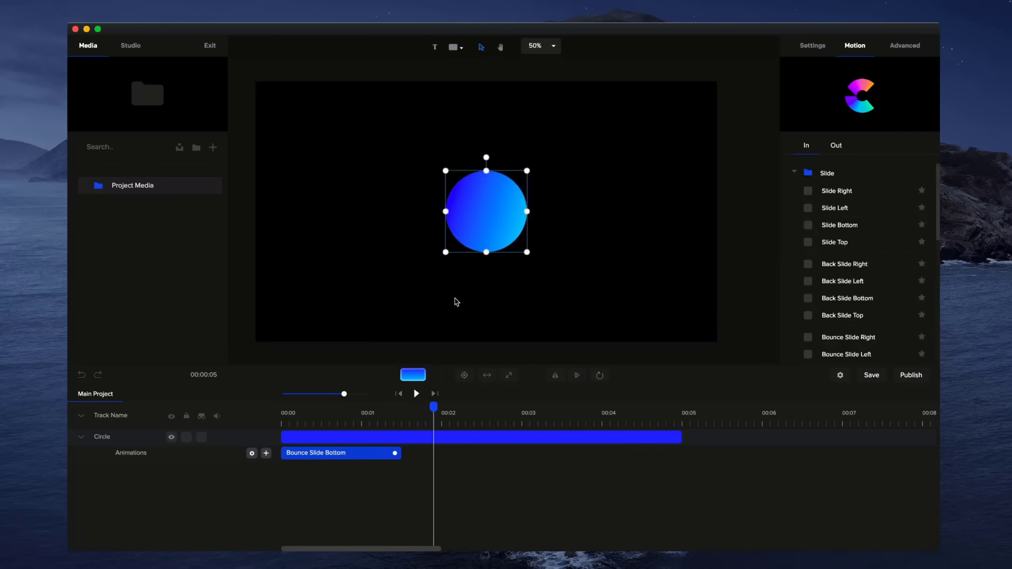
{"action": "left_click_drag", "start_coordinate": [493, 213], "coordinate": [490, 296]}
{"action": "left_click_drag", "start_coordinate": [416, 411], "coordinate": [253, 420]}
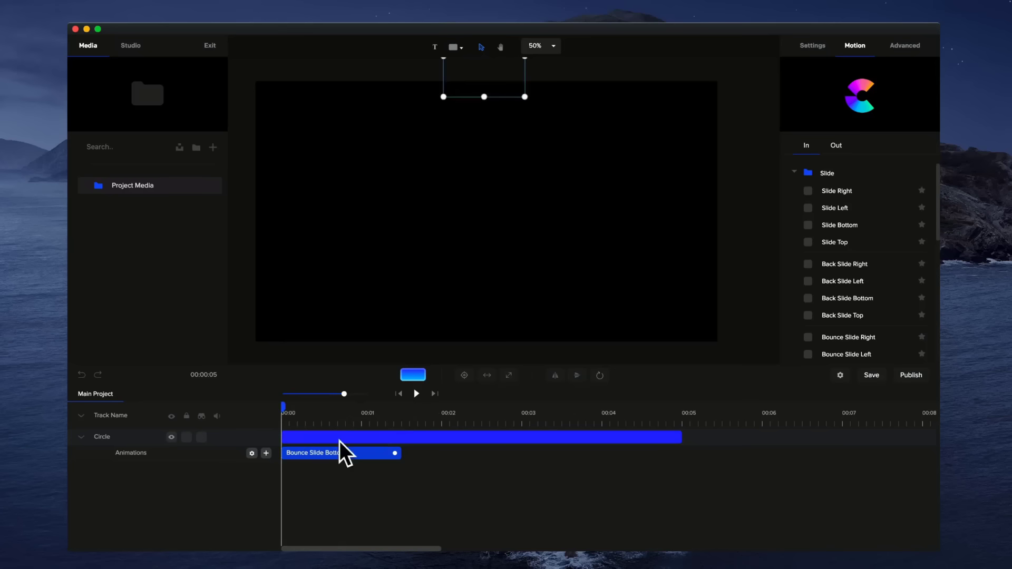
Turn off Use Fade for the Bounce Slide Bottom animation and set its Starting Y to -1100
{"action": "scroll", "coordinate": [472, 232], "scroll_direction": "down", "scroll_amount": 2}
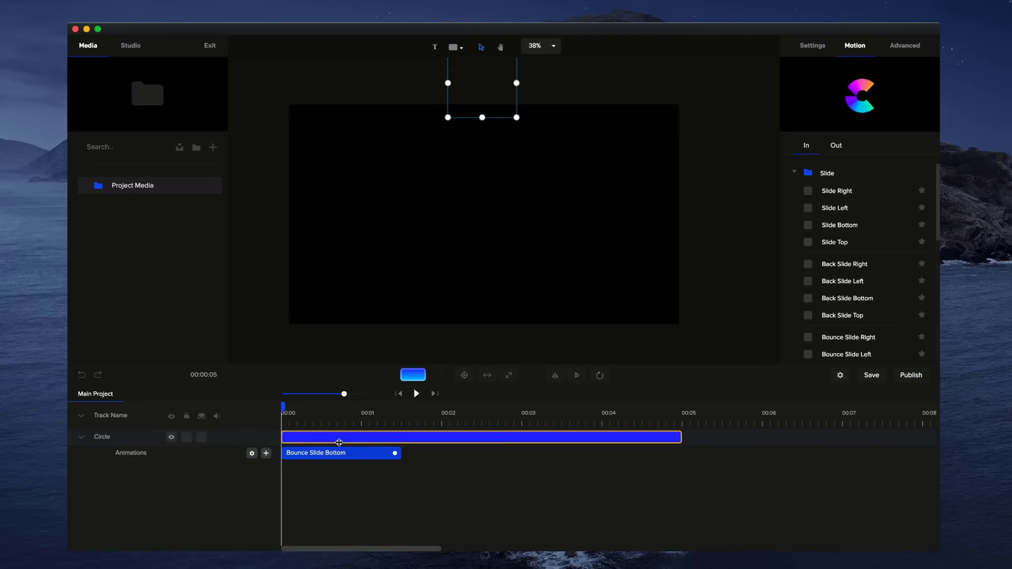
{"action": "left_click", "coordinate": [373, 457]}
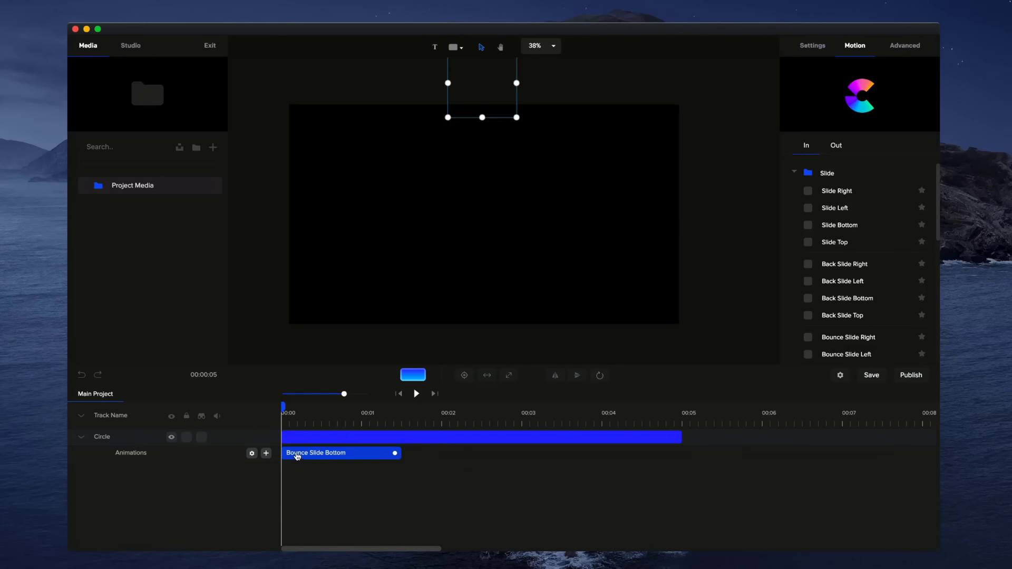
{"action": "left_click", "coordinate": [252, 454]}
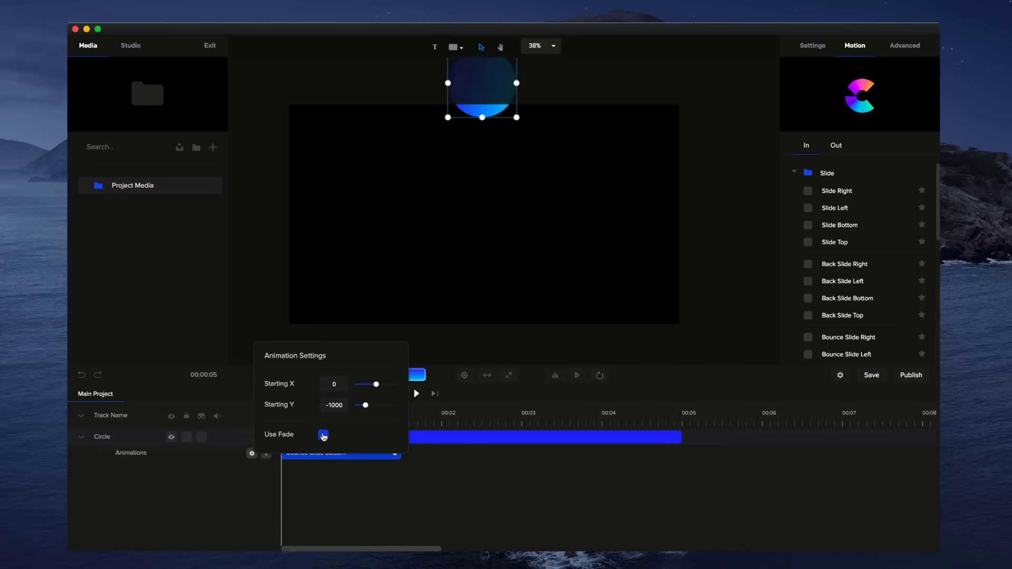
{"action": "left_click", "coordinate": [322, 434]}
{"action": "left_click_drag", "start_coordinate": [366, 405], "coordinate": [365, 405]}
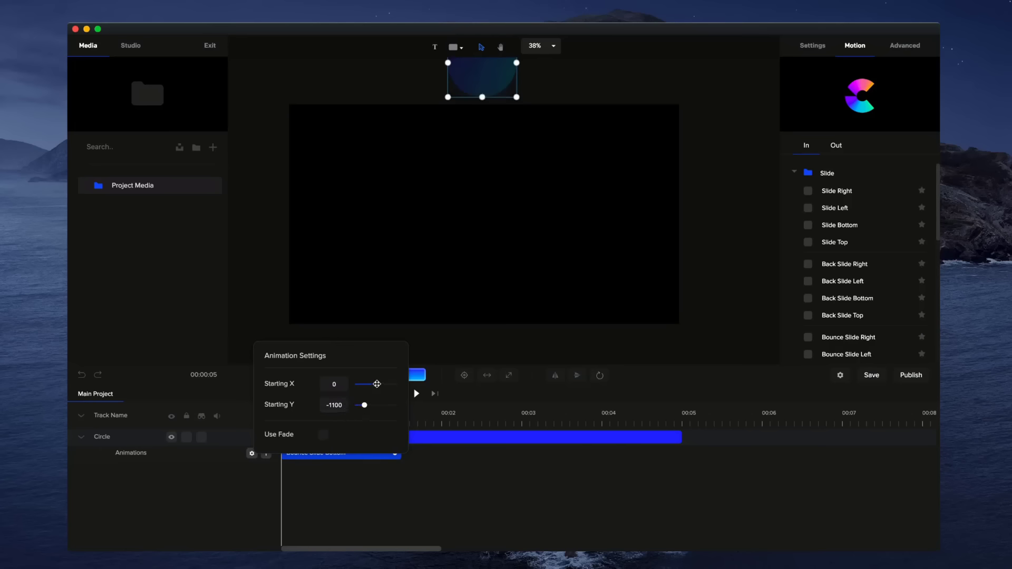
Try a Starting X of 200 for the bounce animation, reset it to 0, and close the animation settings
{"action": "mouse_move", "coordinate": [376, 384]}
{"action": "left_mouse_down"}
{"action": "mouse_move", "coordinate": [390, 385]}
{"action": "mouse_move", "coordinate": [379, 384]}
{"action": "left_mouse_up"}
{"action": "double_click", "coordinate": [334, 383]}
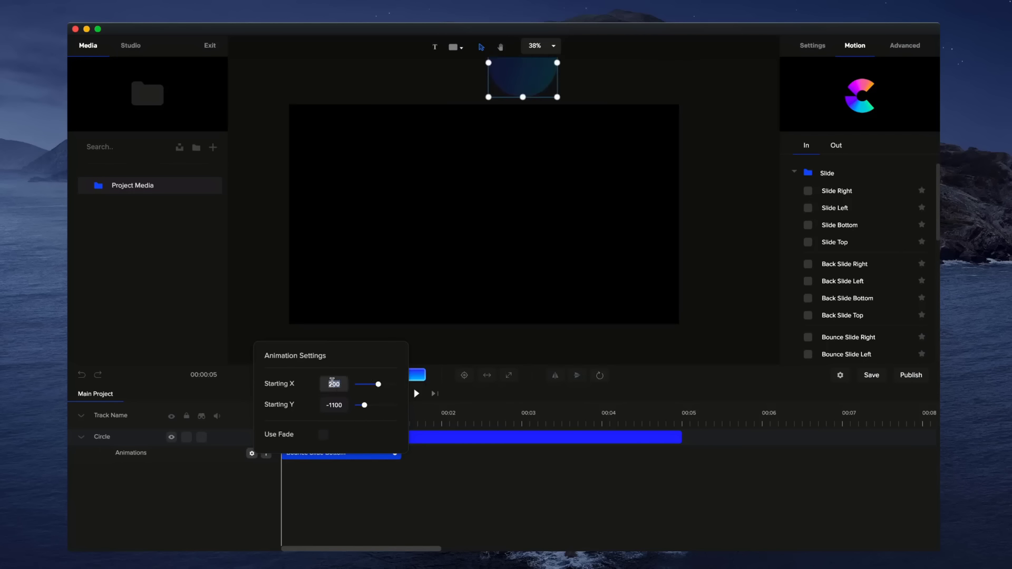
{"action": "type", "text": "0"}
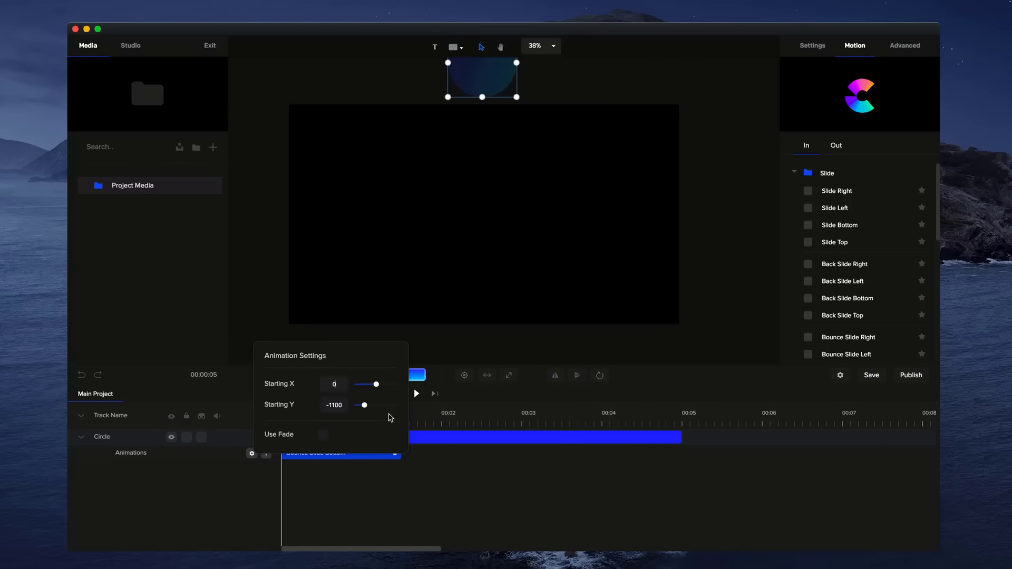
{"action": "left_click", "coordinate": [397, 480]}
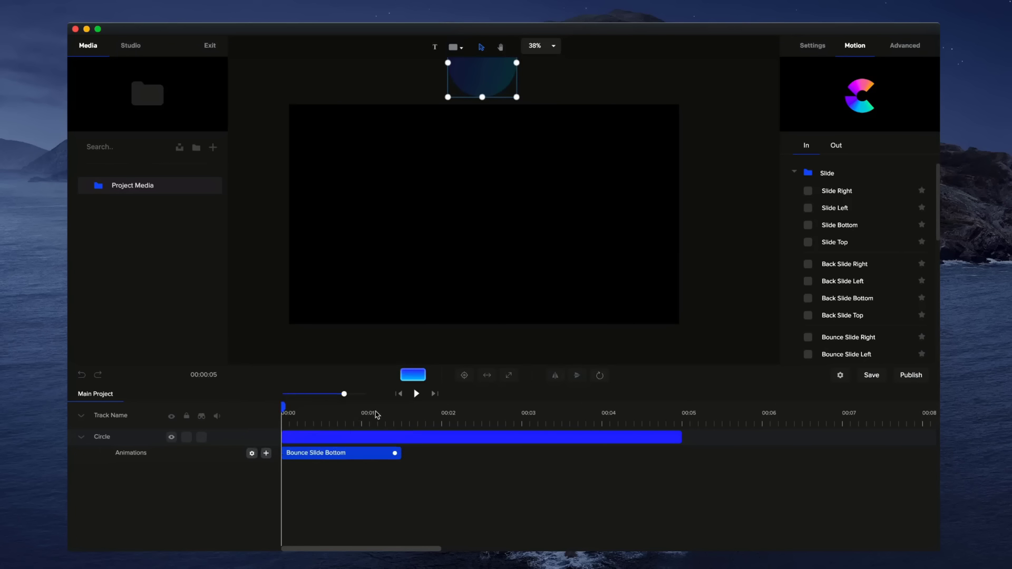
Play the project to check the circle's bounce from above the canvas and return the playhead to the start
{"action": "left_click", "coordinate": [418, 394]}
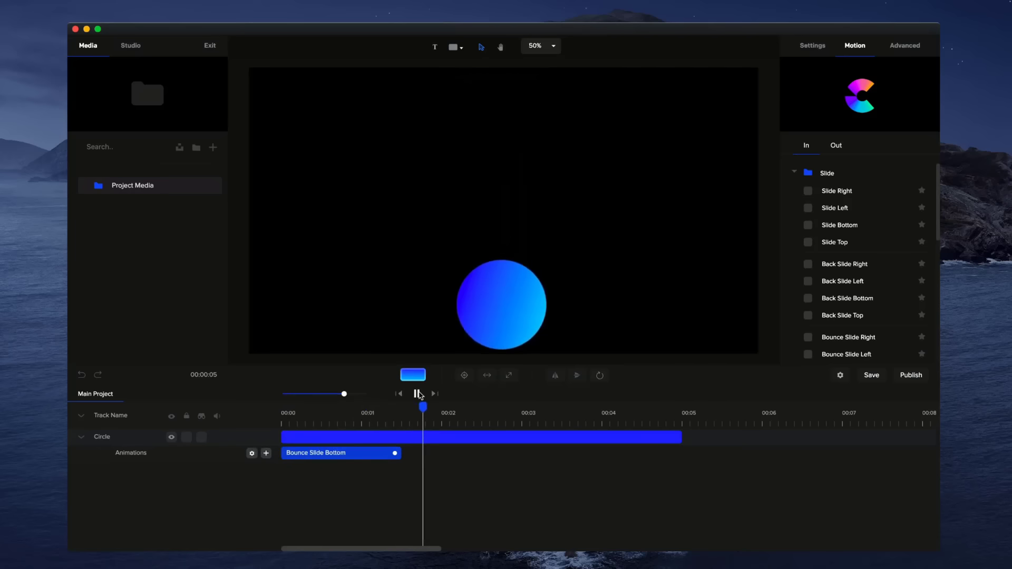
{"action": "left_click", "coordinate": [418, 394]}
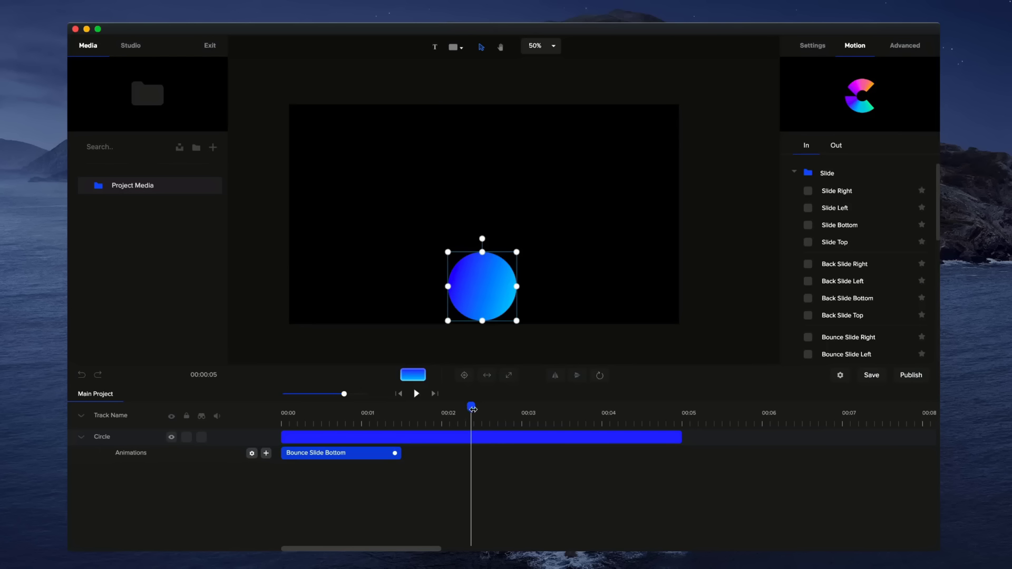
{"action": "left_click_drag", "start_coordinate": [473, 409], "coordinate": [268, 424]}
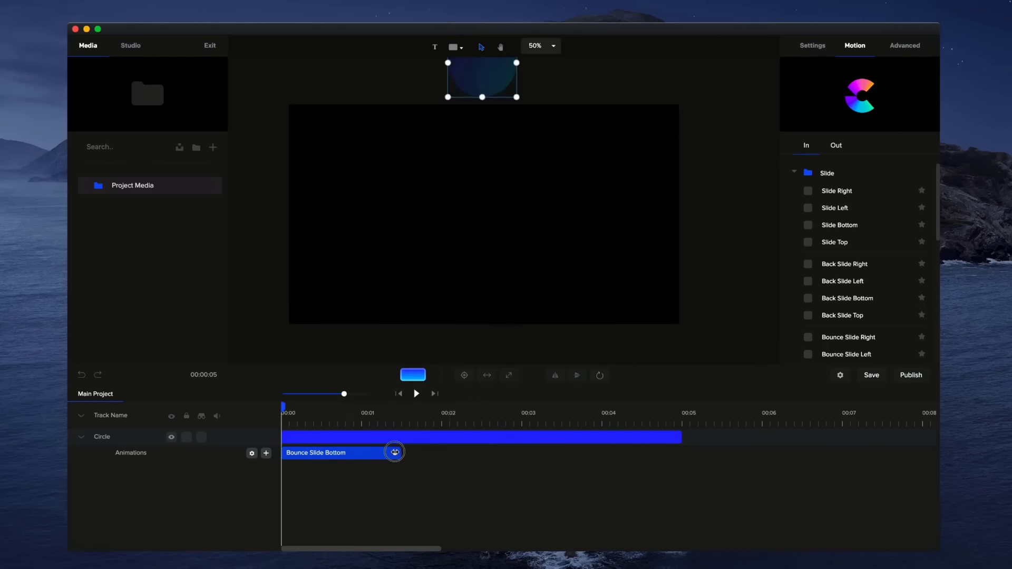
Shorten the Bounce Slide Bottom animation to about 1.2 seconds and trim the circle's track to end at 3 seconds
{"action": "left_click_drag", "start_coordinate": [394, 452], "coordinate": [371, 453]}
{"action": "left_click_drag", "start_coordinate": [681, 437], "coordinate": [524, 437]}
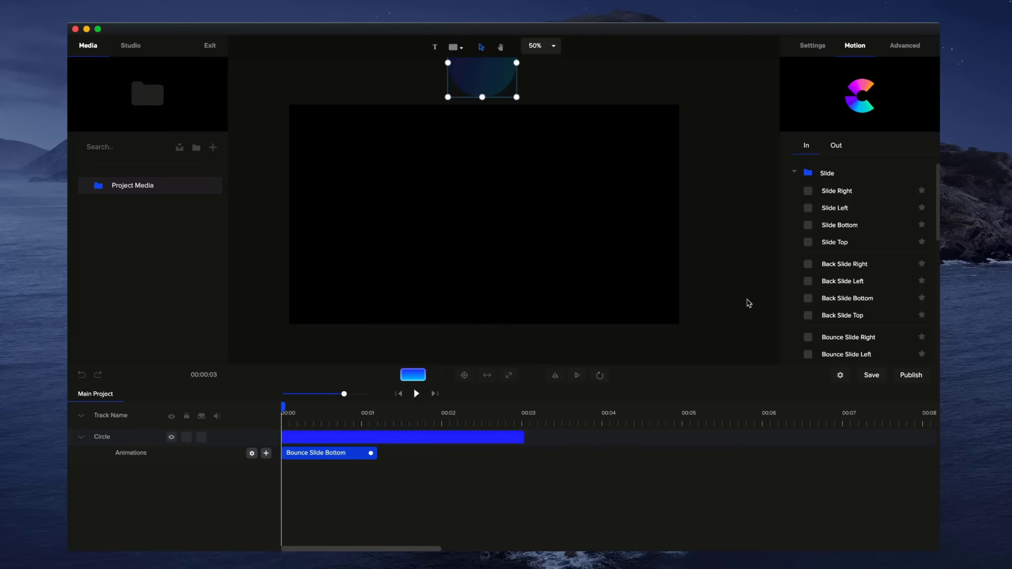
Add the Distort Horizontal exit animation to the circle and shorten it to about 1.2 seconds
{"action": "left_click", "coordinate": [834, 147]}
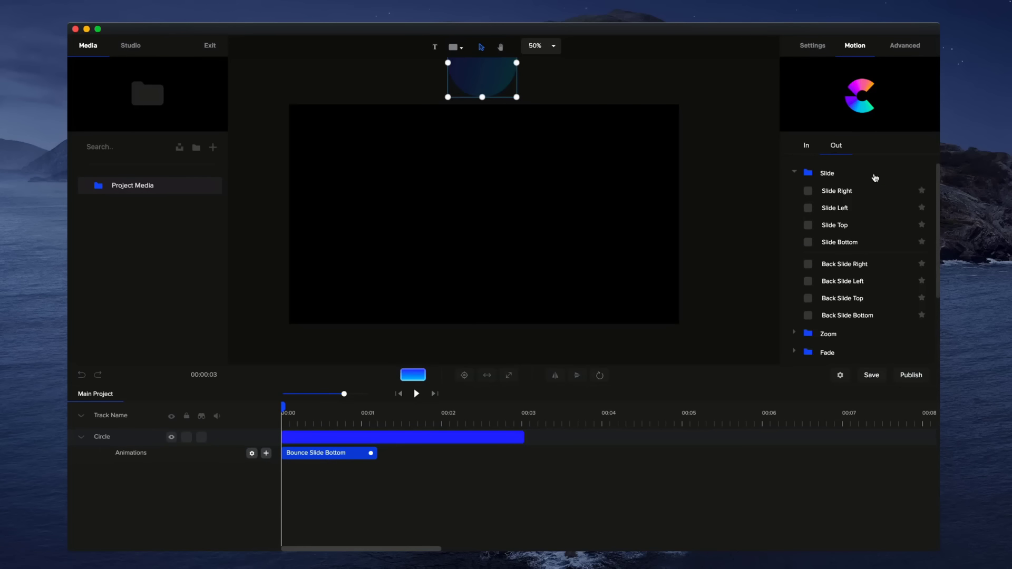
{"action": "scroll", "coordinate": [849, 237], "scroll_direction": "down", "scroll_amount": 1}
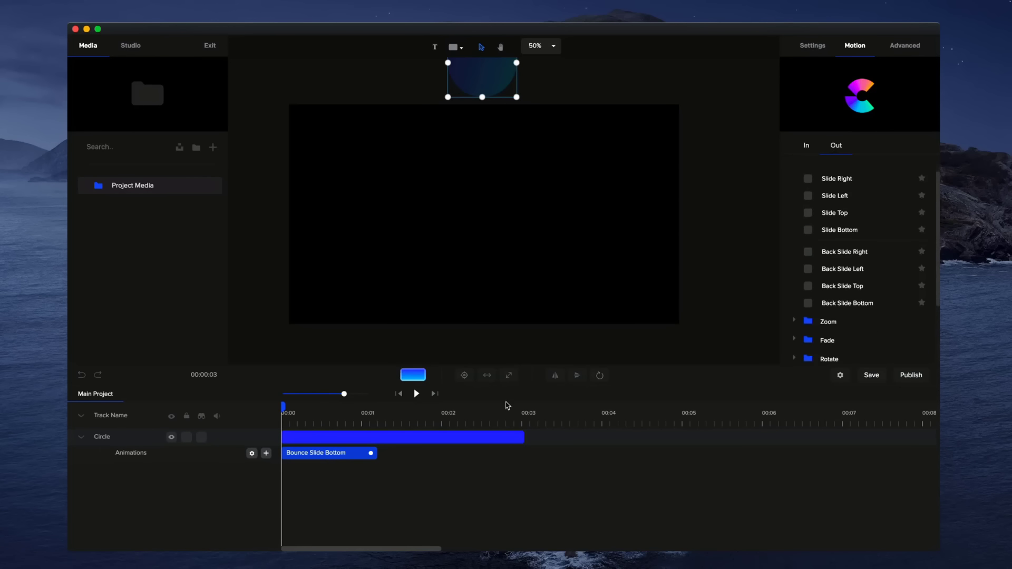
{"action": "left_click_drag", "start_coordinate": [283, 407], "coordinate": [424, 411]}
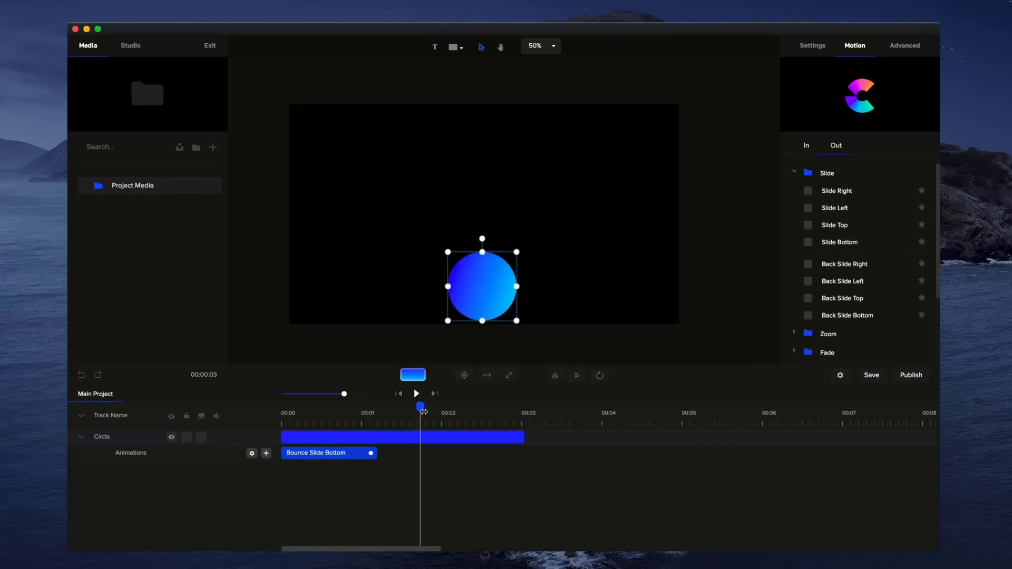
{"action": "scroll", "coordinate": [853, 278], "scroll_direction": "down", "scroll_amount": 5}
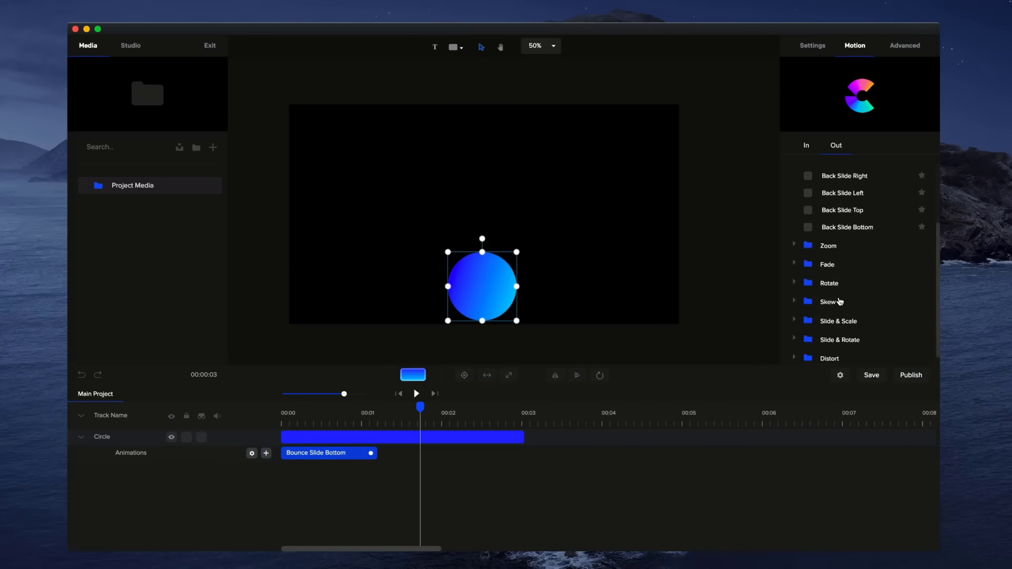
{"action": "scroll", "coordinate": [827, 284], "scroll_direction": "down", "scroll_amount": 1}
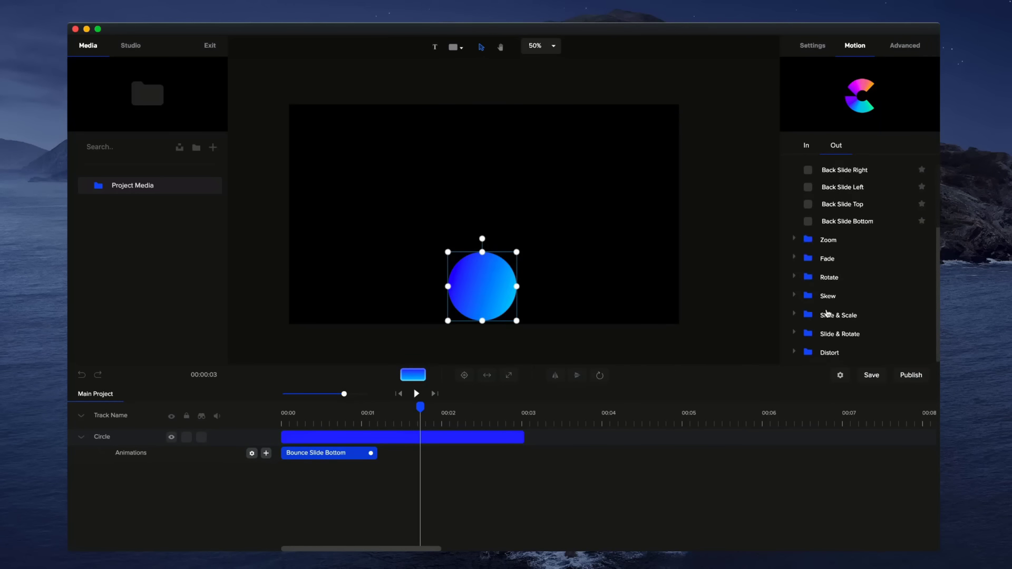
{"action": "left_click", "coordinate": [795, 352]}
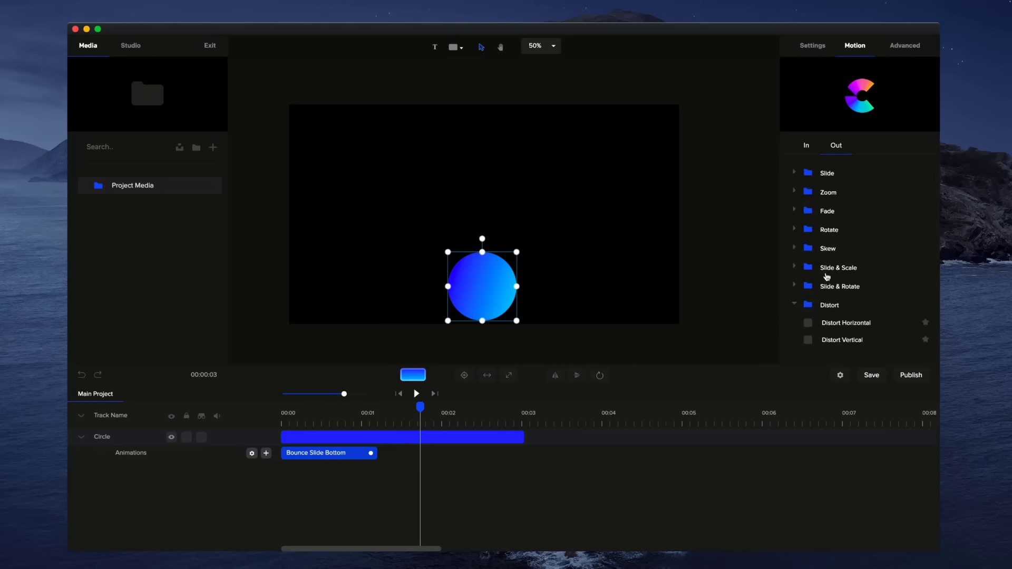
{"action": "left_click", "coordinate": [808, 323]}
{"action": "left_click_drag", "start_coordinate": [406, 453], "coordinate": [426, 453]}
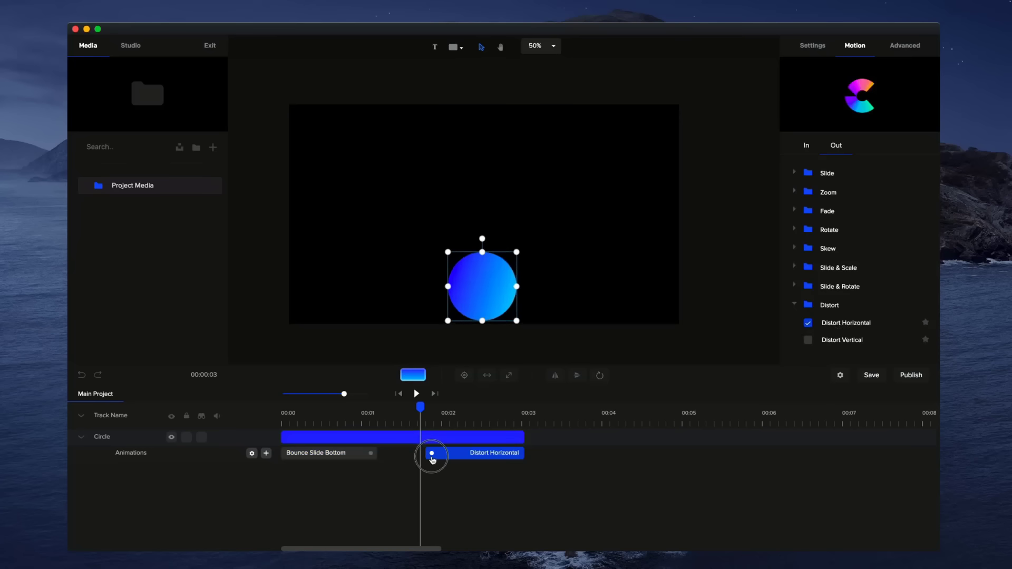
Play the circle's exit animation, then make it slightly shorter by starting it later
{"action": "left_click", "coordinate": [416, 394]}
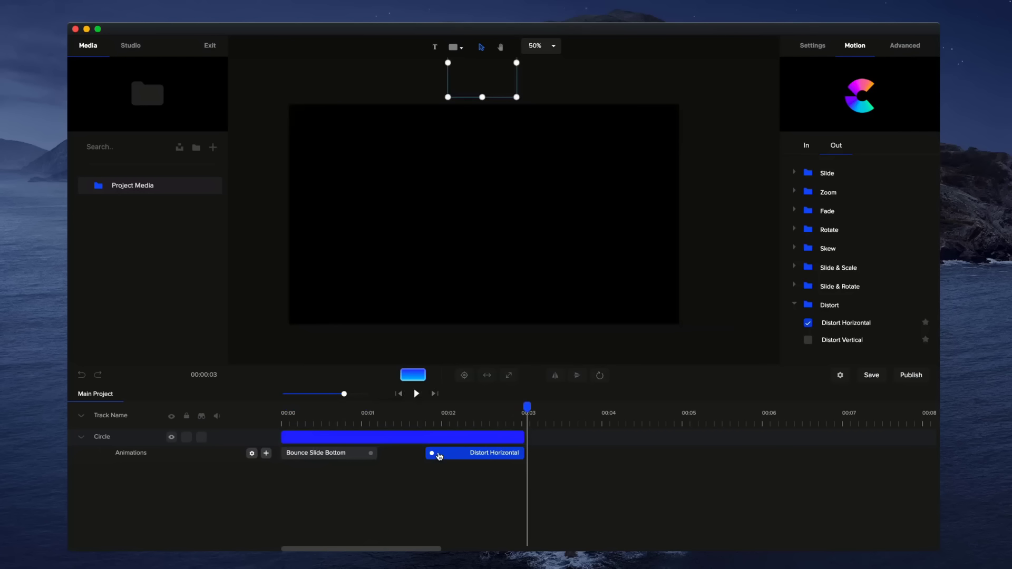
{"action": "left_click_drag", "start_coordinate": [431, 453], "coordinate": [452, 453]}
{"action": "left_click", "coordinate": [795, 192]}
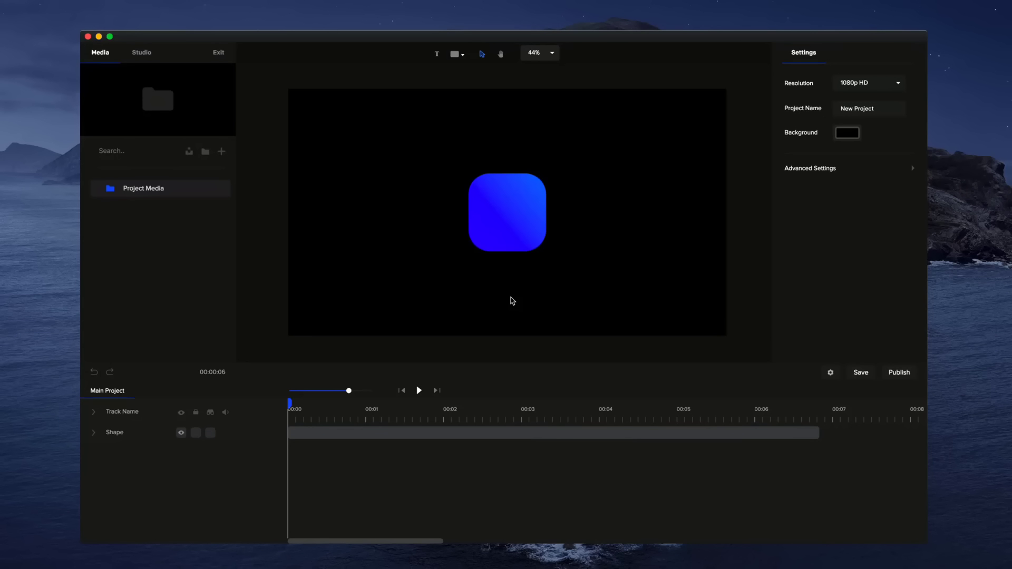
Apply the Slide Right entrance preset to the rounded blue square and play it
{"action": "left_click", "coordinate": [526, 210]}
{"action": "left_click", "coordinate": [841, 55]}
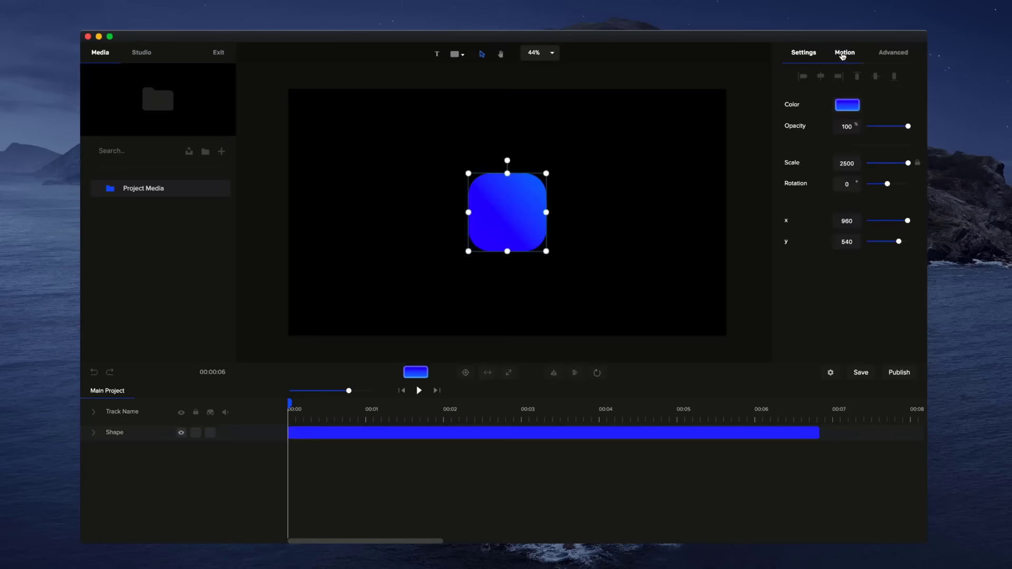
{"action": "scroll", "coordinate": [835, 193], "scroll_direction": "down", "scroll_amount": 1}
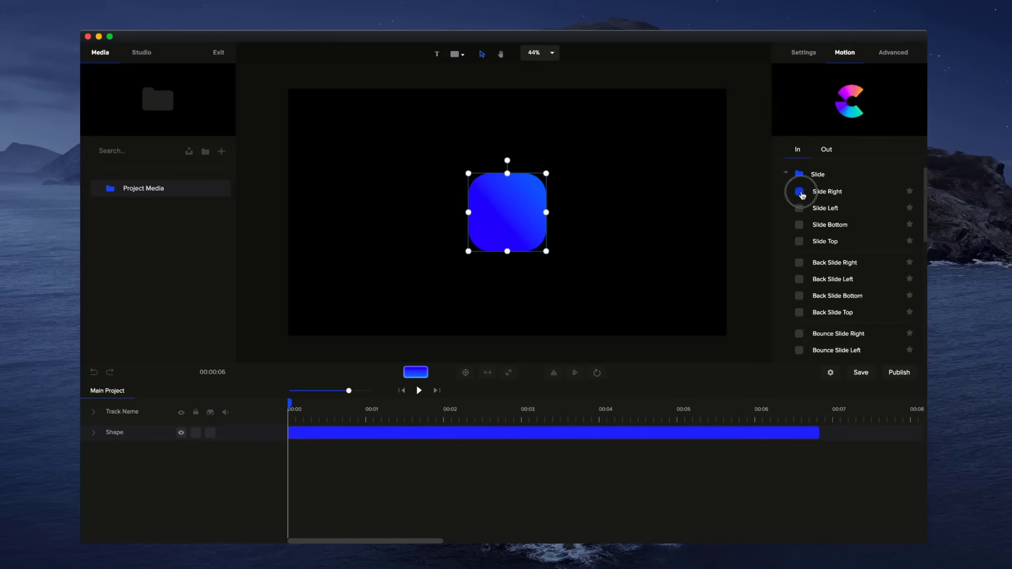
{"action": "left_click", "coordinate": [799, 192]}
{"action": "left_click", "coordinate": [419, 390]}
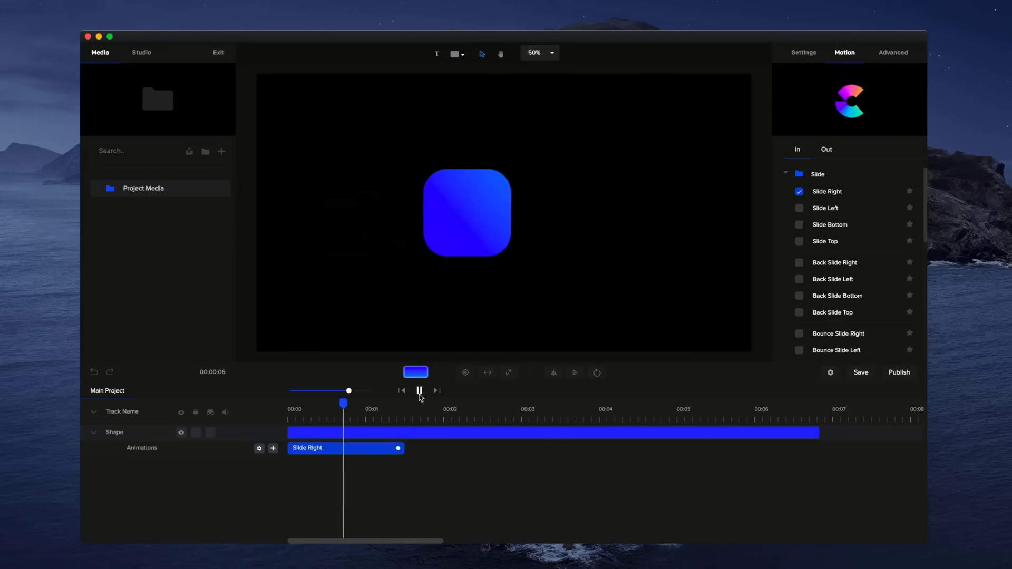
{"action": "left_click", "coordinate": [419, 391]}
Replace the square's entrance with the Elastic Slide Right preset and play it
{"action": "scroll", "coordinate": [790, 263], "scroll_direction": "down", "scroll_amount": 5}
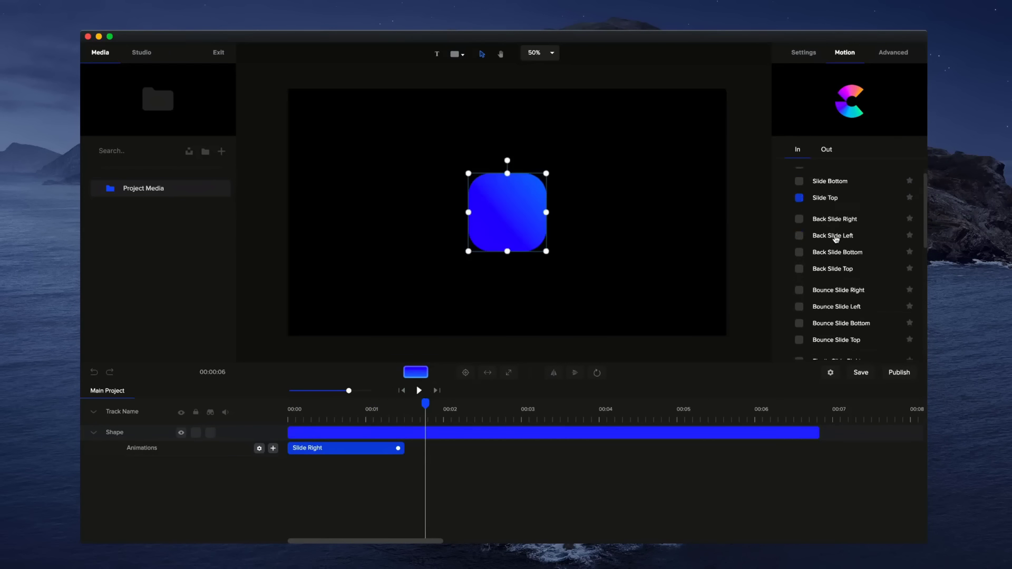
{"action": "left_click", "coordinate": [799, 249]}
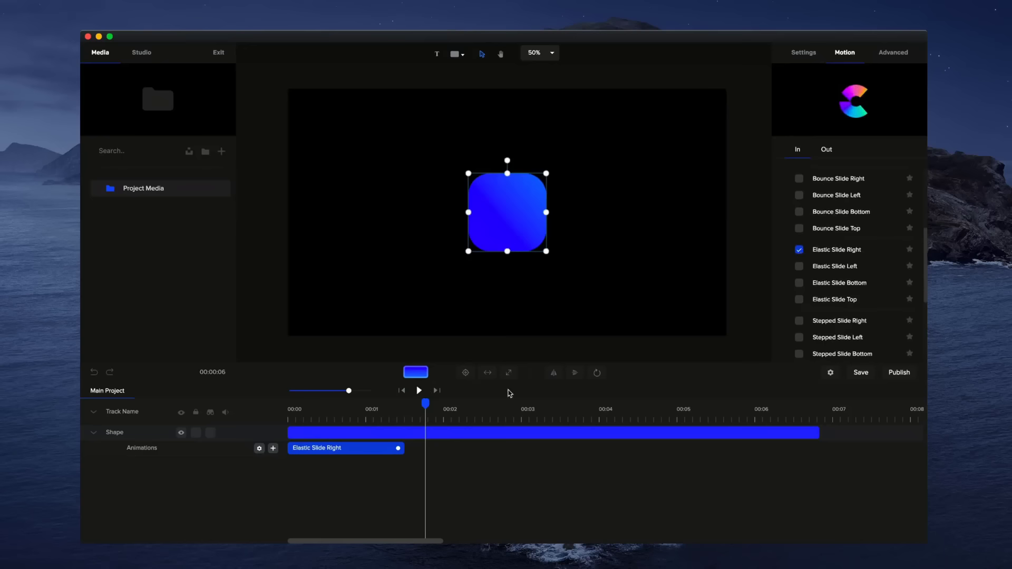
{"action": "left_click", "coordinate": [419, 391]}
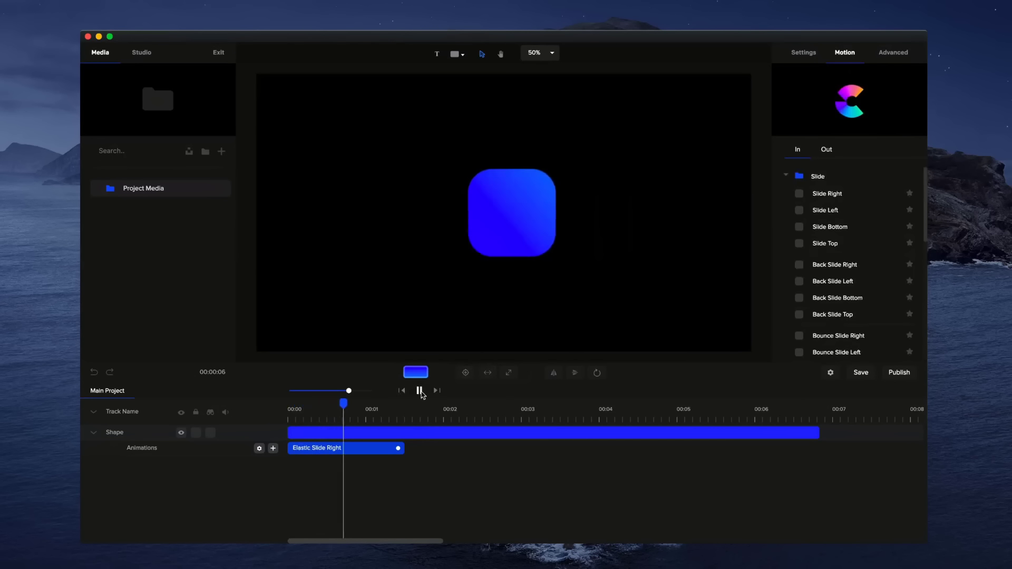
{"action": "left_click", "coordinate": [419, 391]}
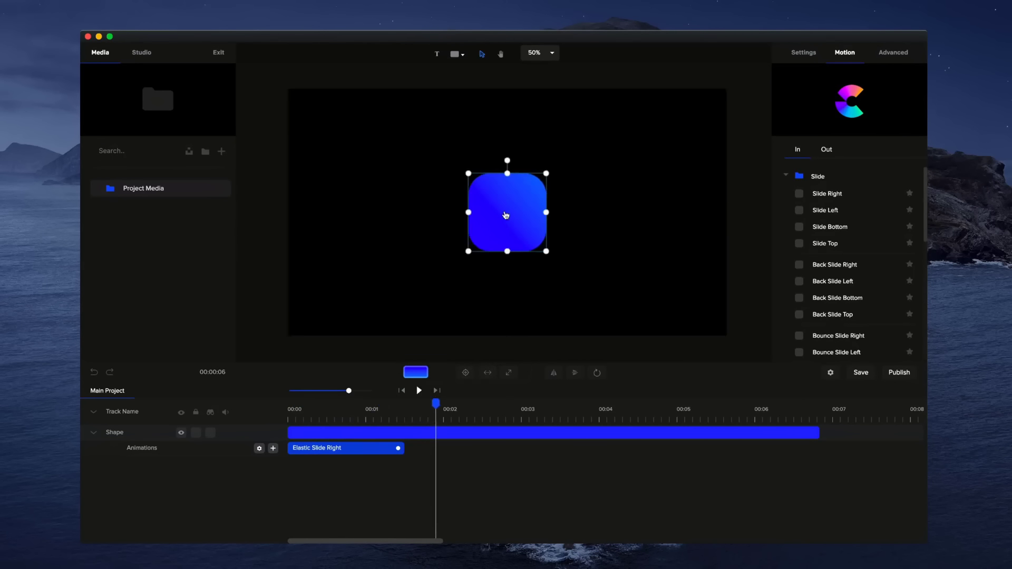
Delete the Elastic Slide Right animation from the square and return the playhead to the start
{"action": "left_click", "coordinate": [786, 176]}
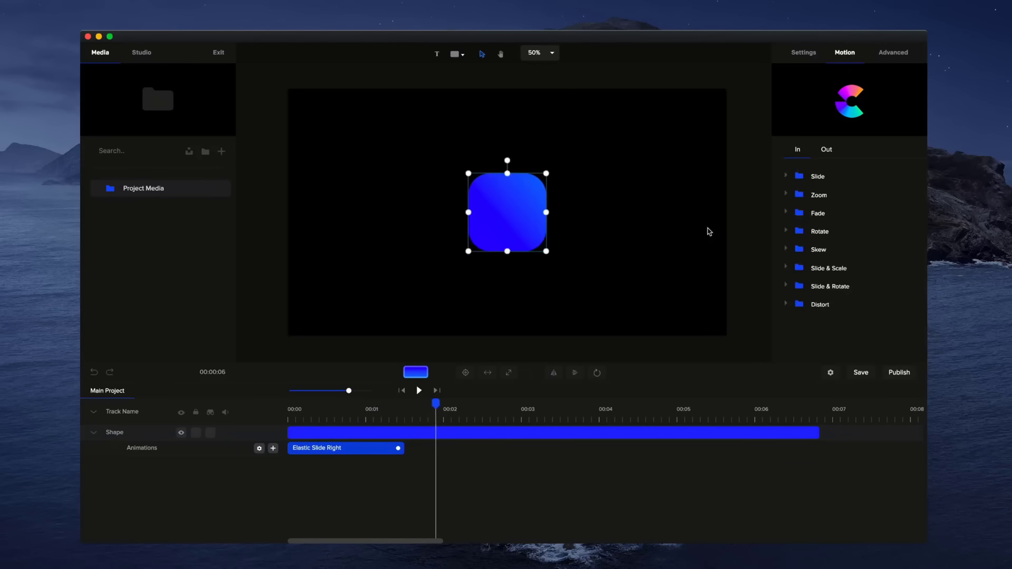
{"action": "right_click", "coordinate": [372, 451]}
{"action": "left_click", "coordinate": [396, 493]}
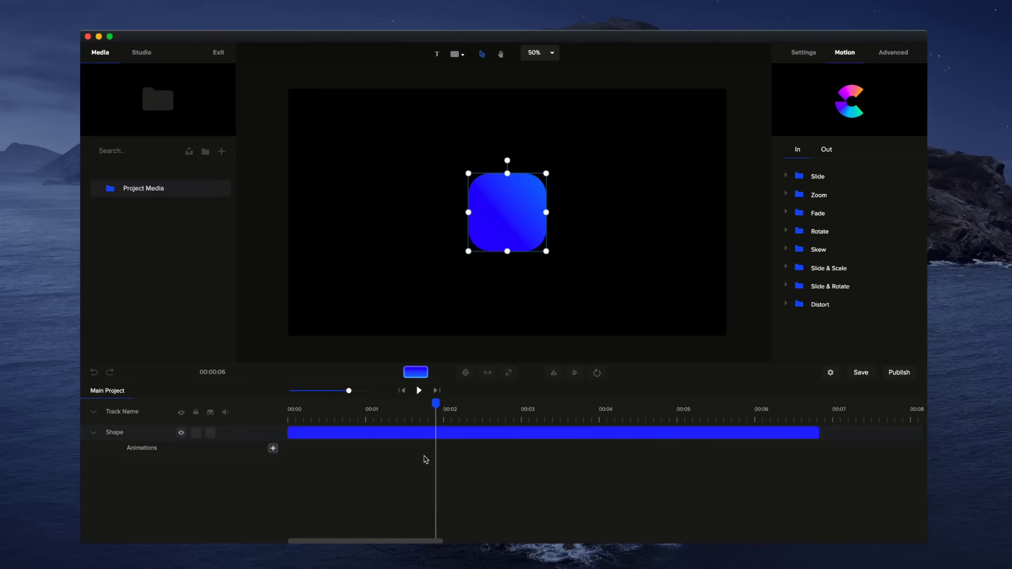
{"action": "left_click_drag", "start_coordinate": [436, 404], "coordinate": [289, 407]}
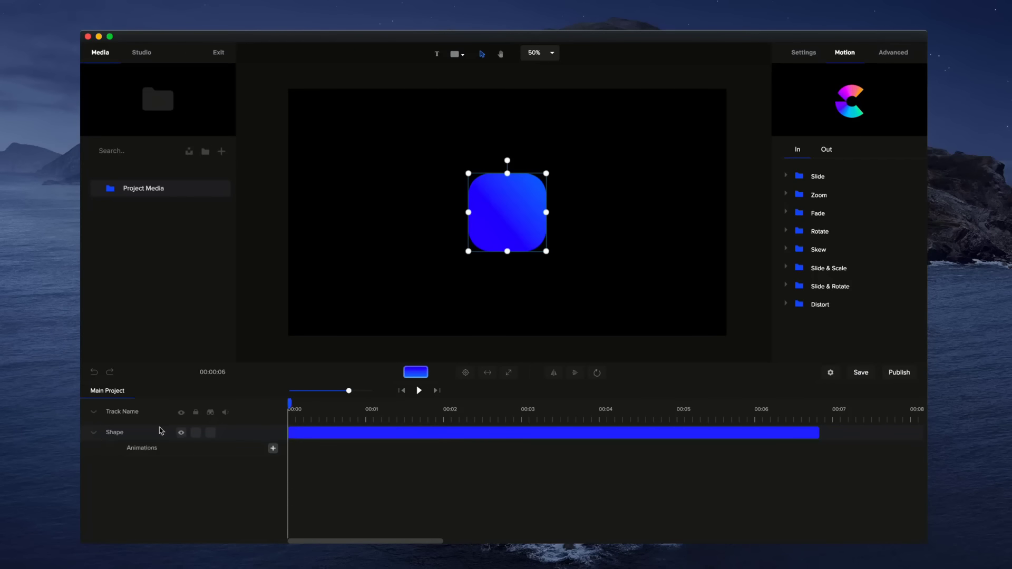
Add a custom animation with the Scale property enabled to the rounded square and scrub the playhead across it
{"action": "left_click", "coordinate": [273, 450]}
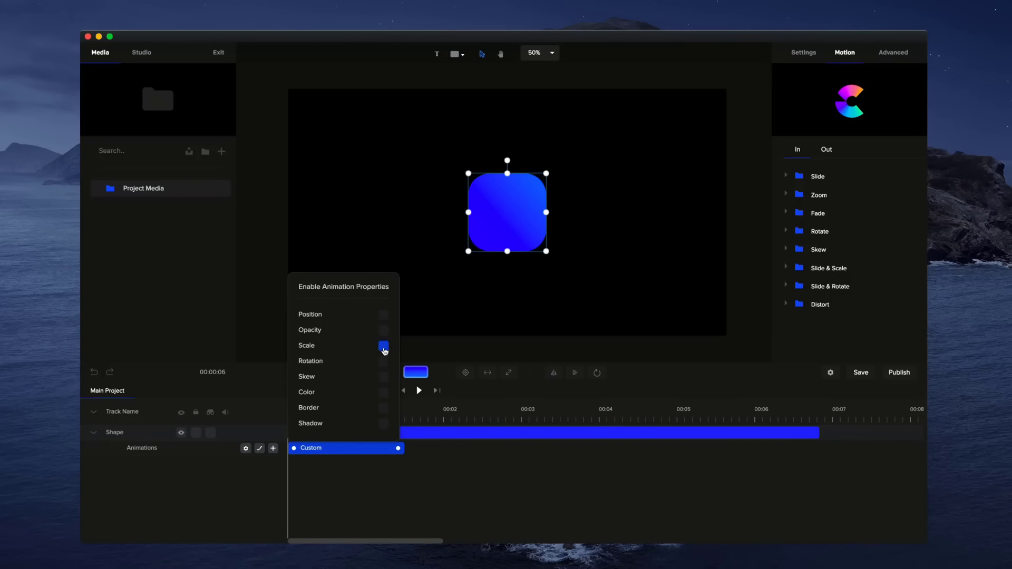
{"action": "left_click", "coordinate": [402, 493]}
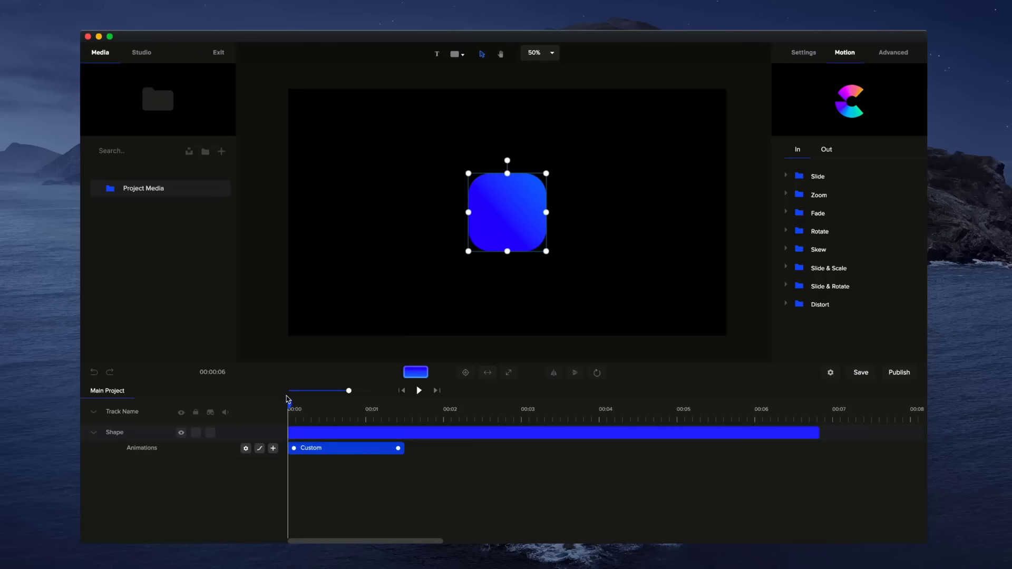
{"action": "left_click_drag", "start_coordinate": [289, 403], "coordinate": [426, 406]}
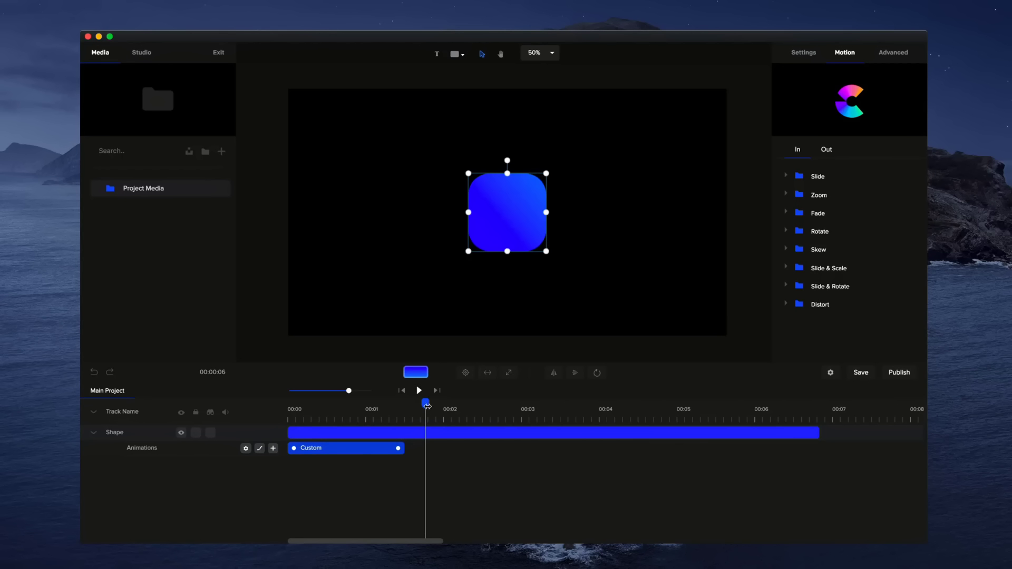
{"action": "left_click_drag", "start_coordinate": [427, 405], "coordinate": [277, 409]}
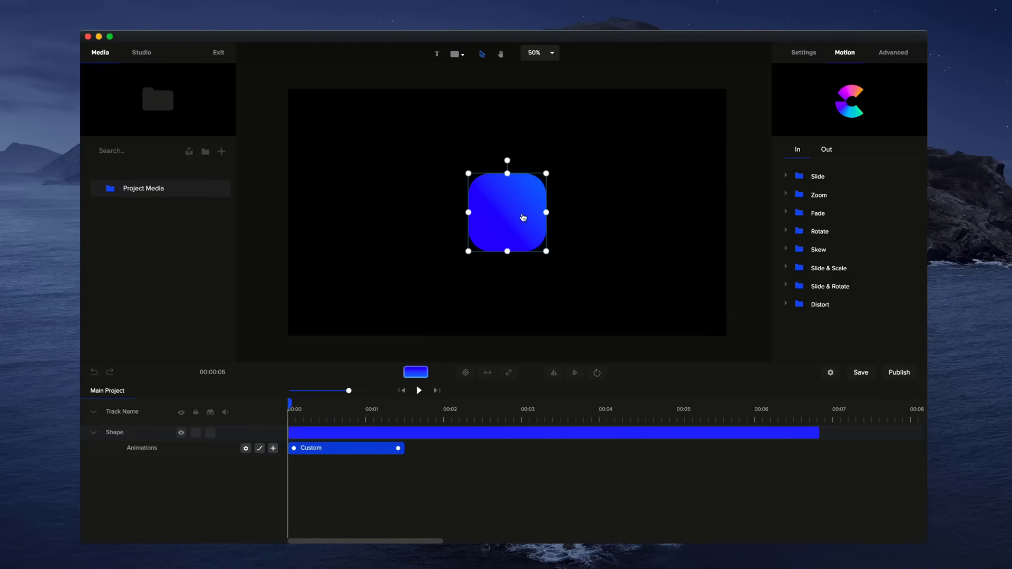
Set the square's scale to 0 at the start of the custom animation and play the result
{"action": "left_click", "coordinate": [901, 50]}
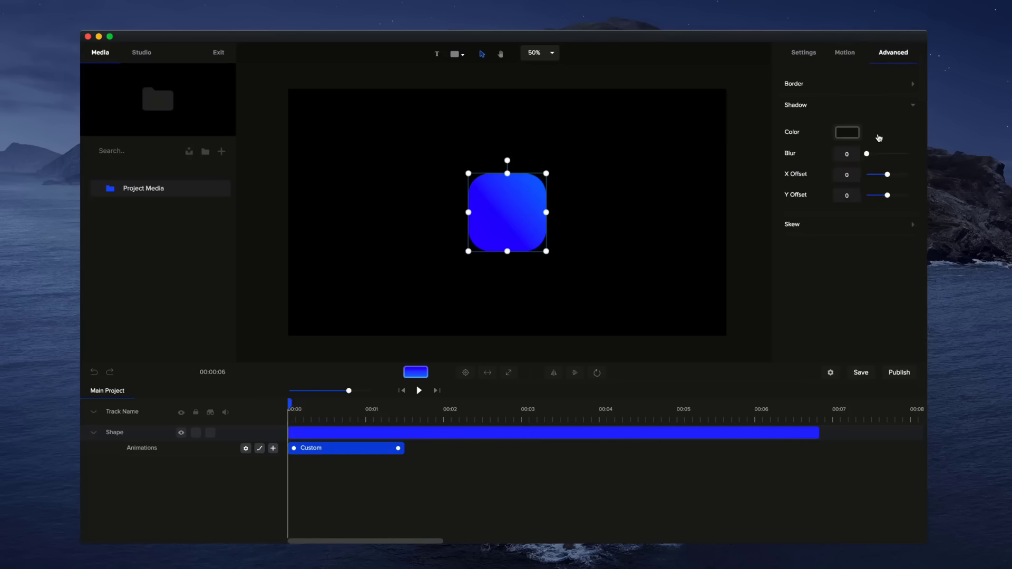
{"action": "left_click", "coordinate": [844, 53]}
{"action": "left_click", "coordinate": [805, 51]}
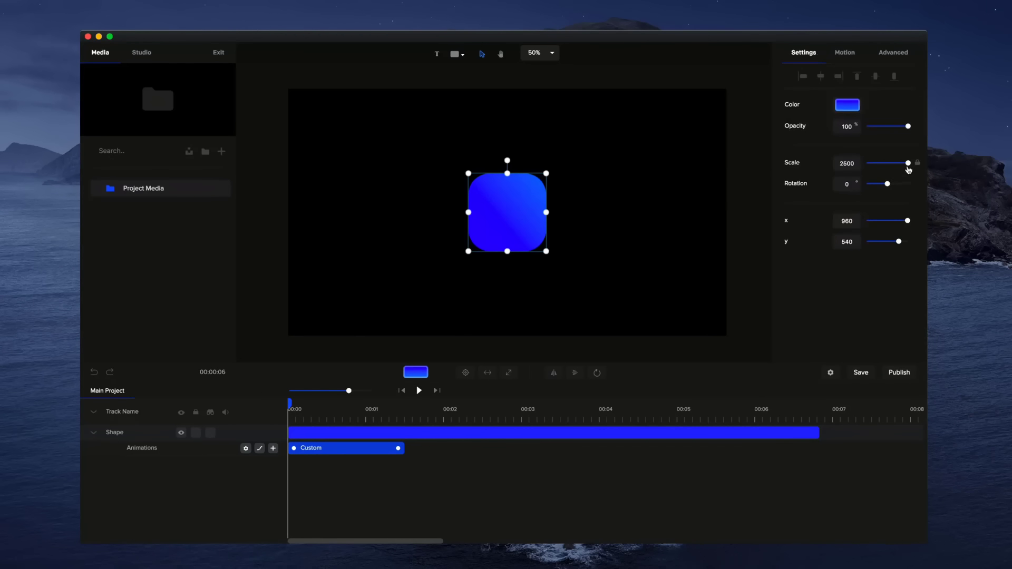
{"action": "left_click_drag", "start_coordinate": [908, 163], "coordinate": [758, 203]}
{"action": "left_click", "coordinate": [607, 314]}
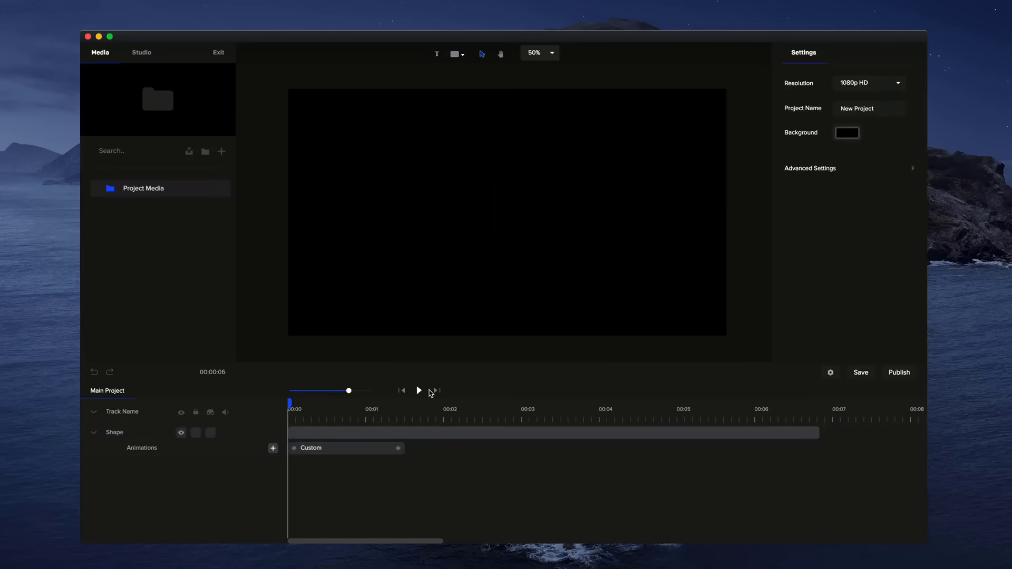
{"action": "left_click", "coordinate": [420, 391]}
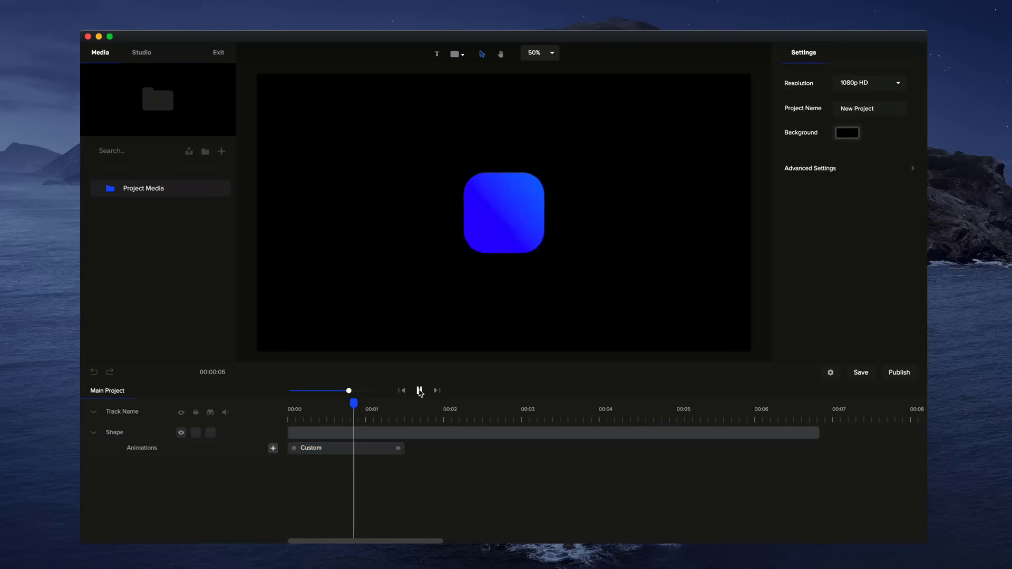
{"action": "left_click", "coordinate": [420, 390]}
Shorten the square's custom animation to about 1.2 seconds and play it from the start
{"action": "left_click", "coordinate": [399, 448]}
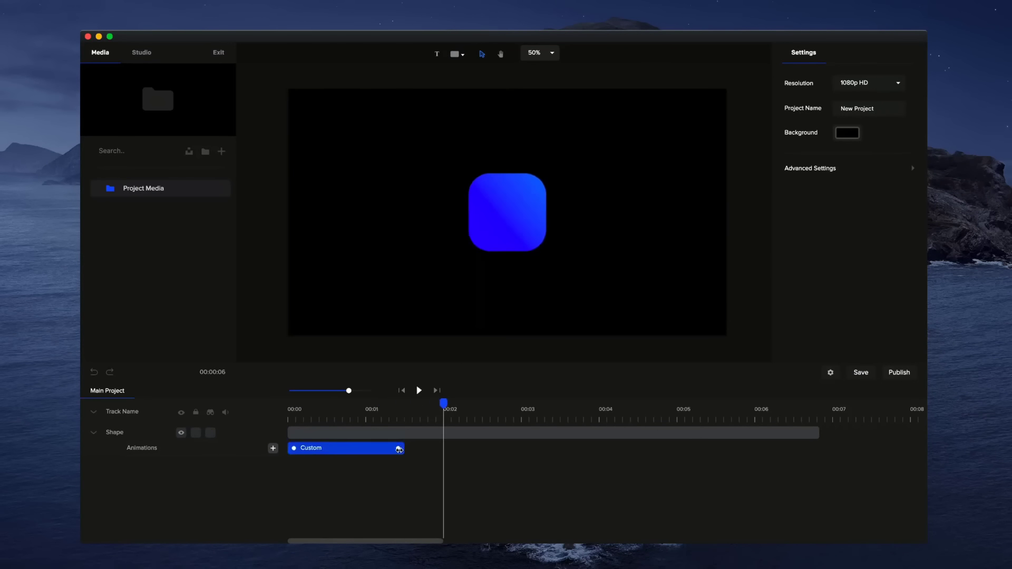
{"action": "left_click_drag", "start_coordinate": [399, 448], "coordinate": [381, 449]}
{"action": "left_click", "coordinate": [402, 390]}
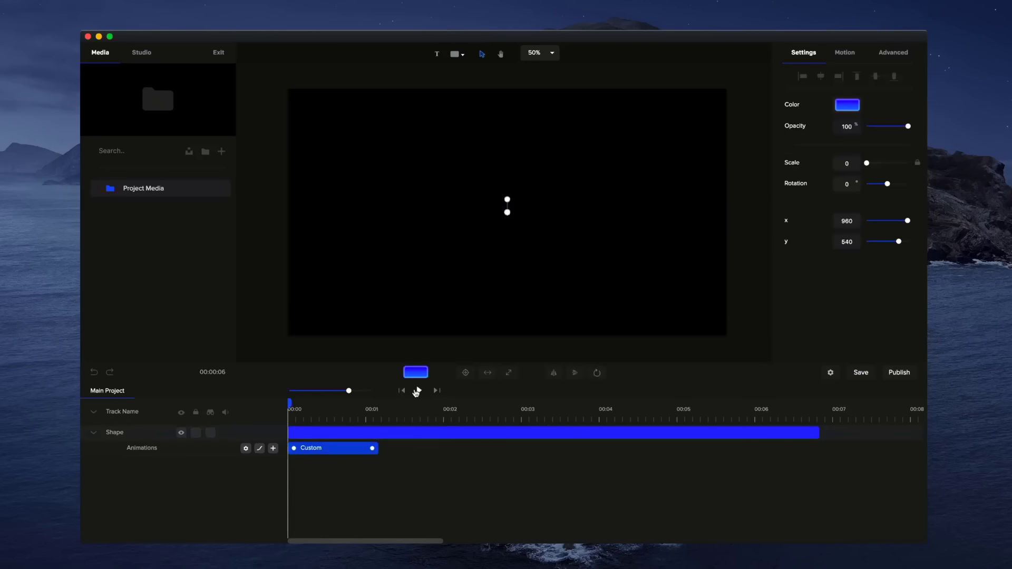
{"action": "left_click", "coordinate": [419, 390]}
{"action": "left_click", "coordinate": [417, 392]}
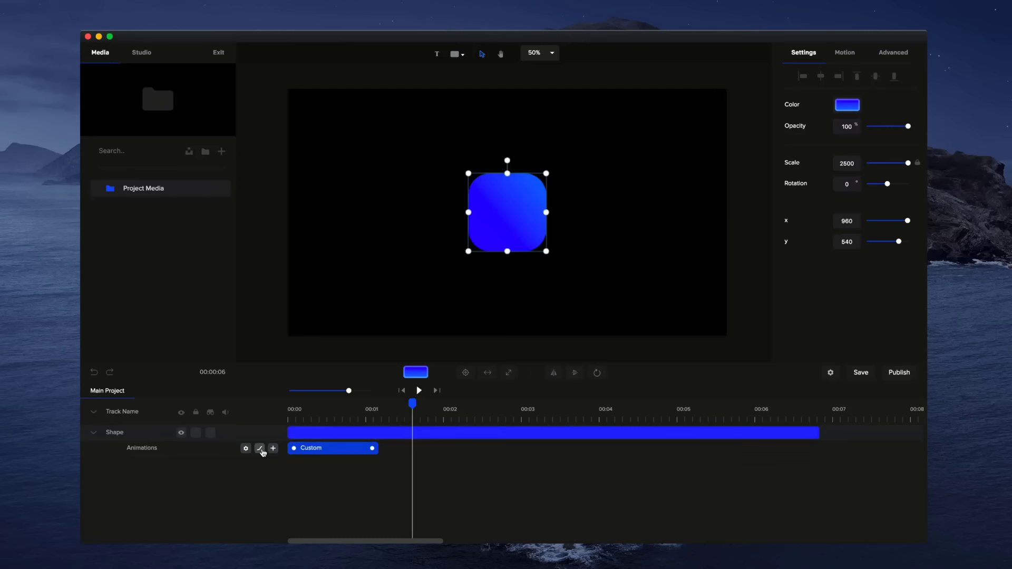
Compare the Linear, Power1, Power2, Power4, Elastic and Bounce easings for the custom animation and set its easing to Back
{"action": "right_click", "coordinate": [318, 454]}
{"action": "left_click", "coordinate": [340, 379]}
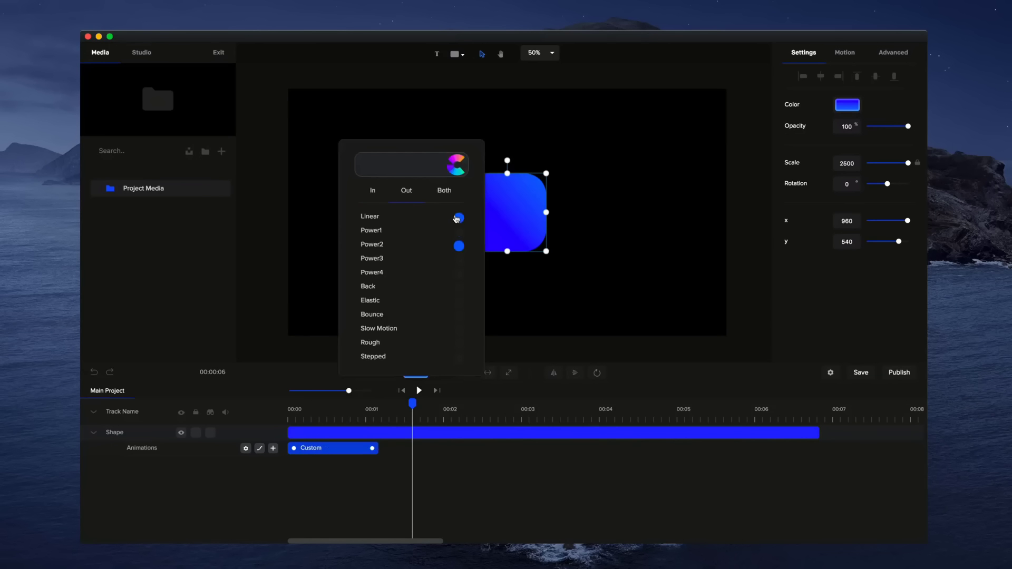
{"action": "left_click", "coordinate": [427, 223]}
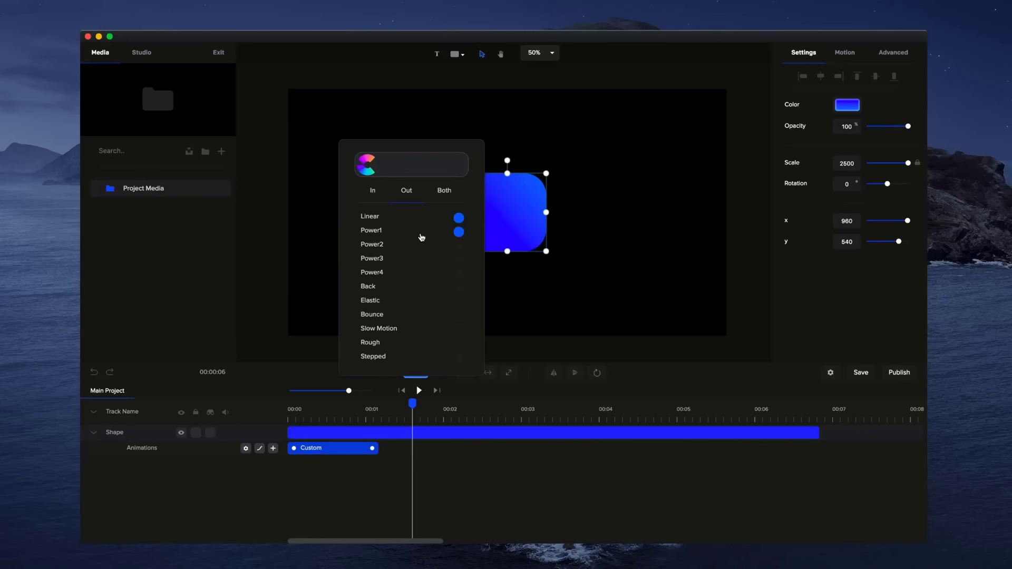
{"action": "left_click", "coordinate": [421, 234]}
{"action": "left_click", "coordinate": [413, 245]}
{"action": "left_click", "coordinate": [414, 270]}
{"action": "left_click", "coordinate": [464, 194]}
{"action": "left_click", "coordinate": [421, 292]}
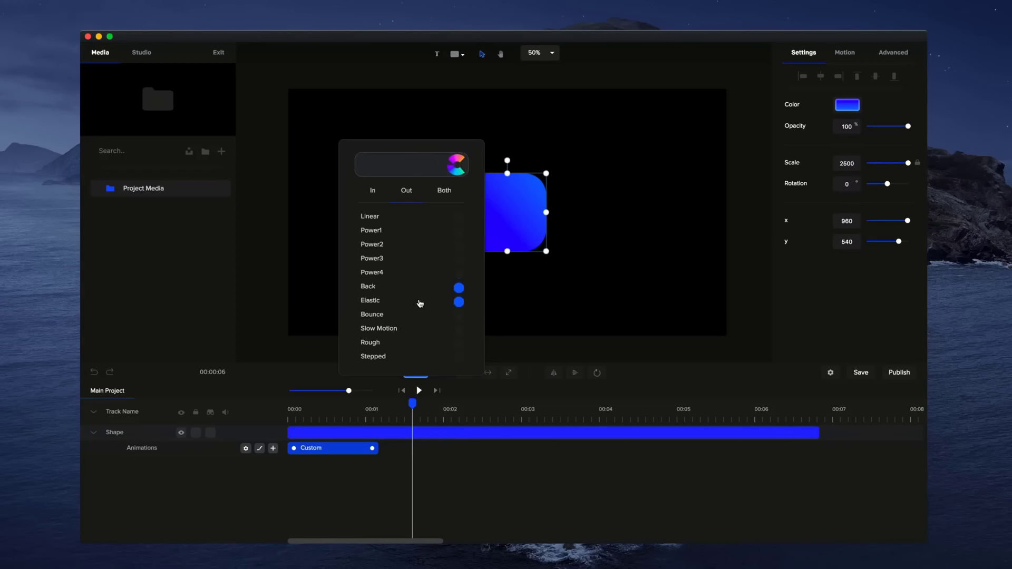
{"action": "left_click", "coordinate": [421, 303]}
{"action": "left_click", "coordinate": [420, 315]}
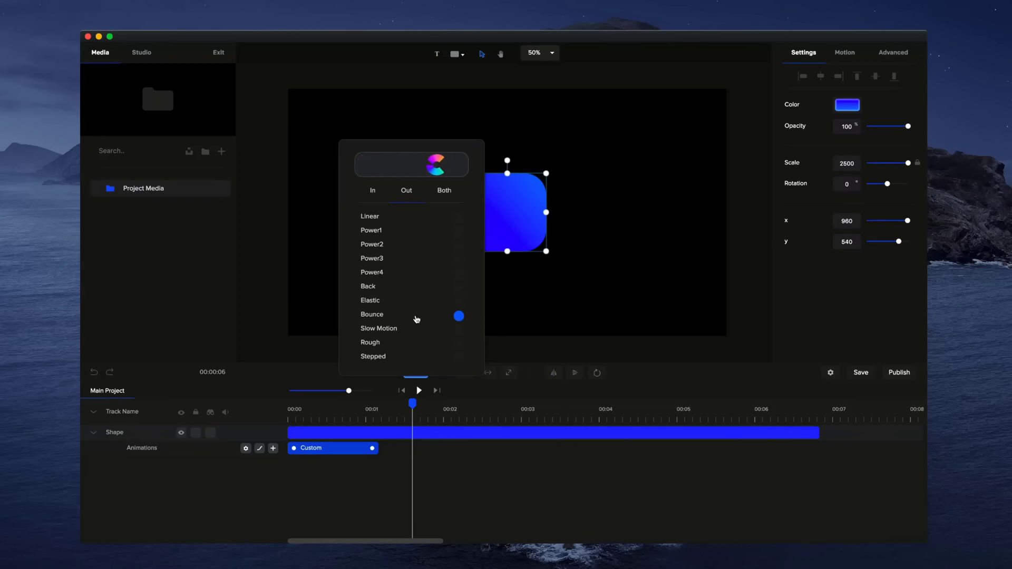
{"action": "left_click", "coordinate": [405, 290]}
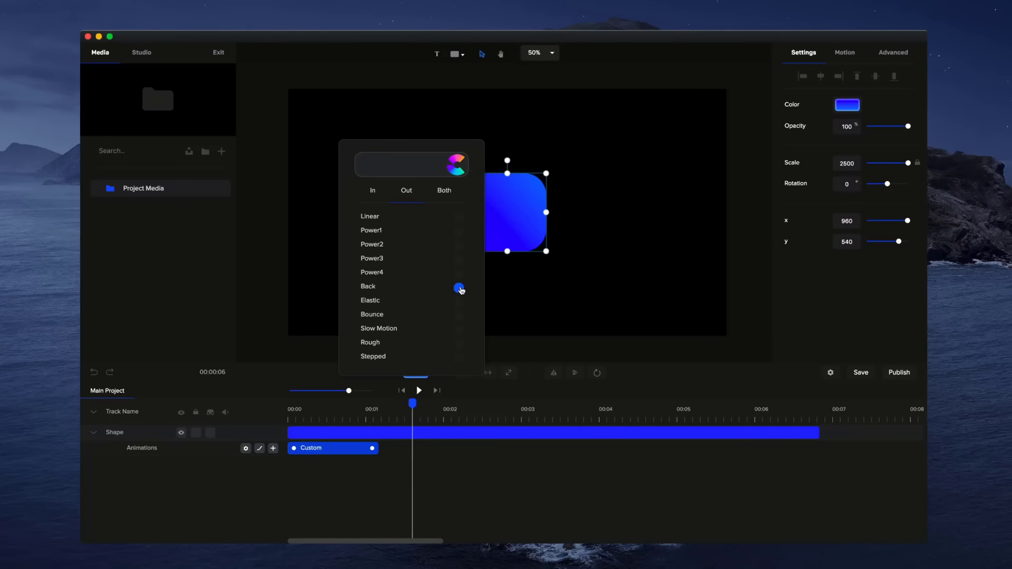
Play the square's custom animation from the start with the Back easing applied
{"action": "left_click", "coordinate": [432, 476]}
{"action": "left_click_drag", "start_coordinate": [412, 404], "coordinate": [241, 403]}
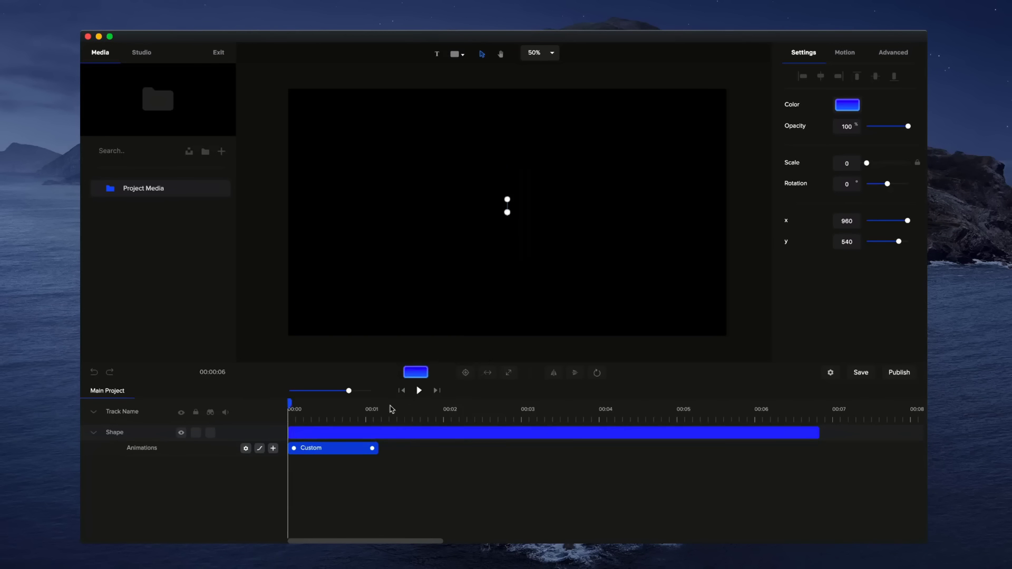
{"action": "left_click", "coordinate": [419, 391]}
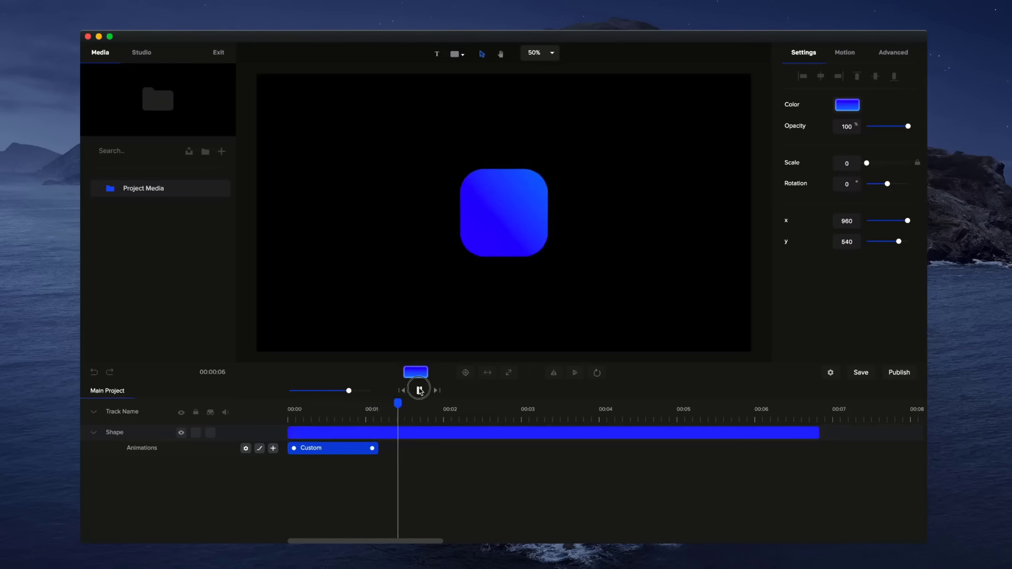
{"action": "left_click", "coordinate": [418, 390]}
Shorten the square's custom animation to about 0.9 seconds and play it from the start
{"action": "left_click_drag", "start_coordinate": [372, 449], "coordinate": [355, 448]}
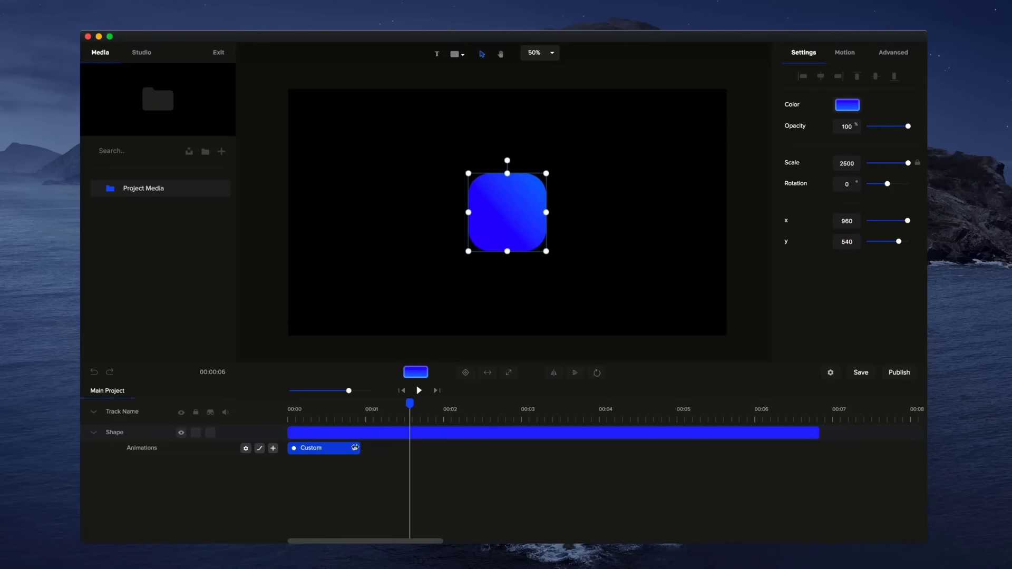
{"action": "left_click", "coordinate": [403, 391]}
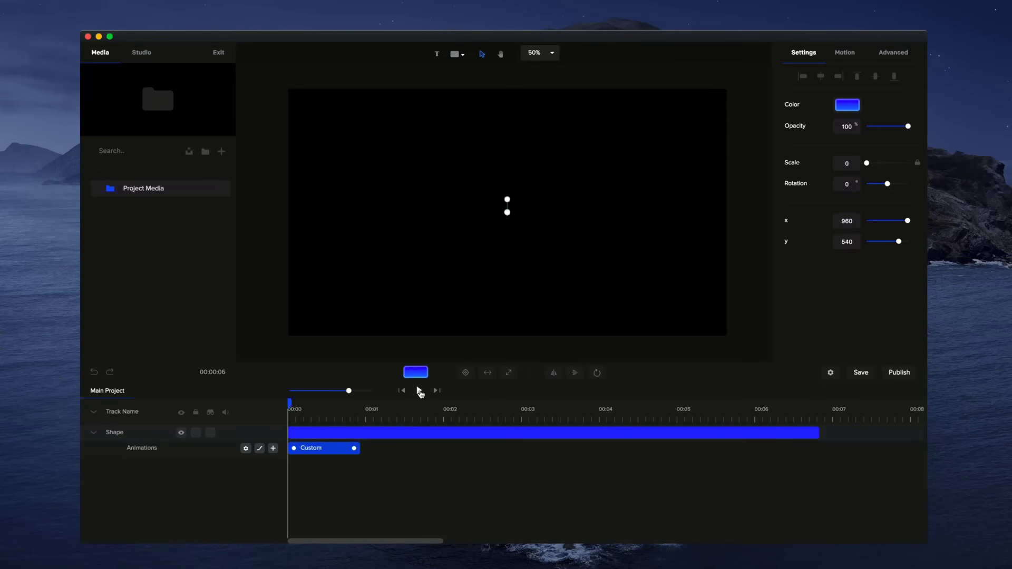
{"action": "left_click", "coordinate": [419, 391]}
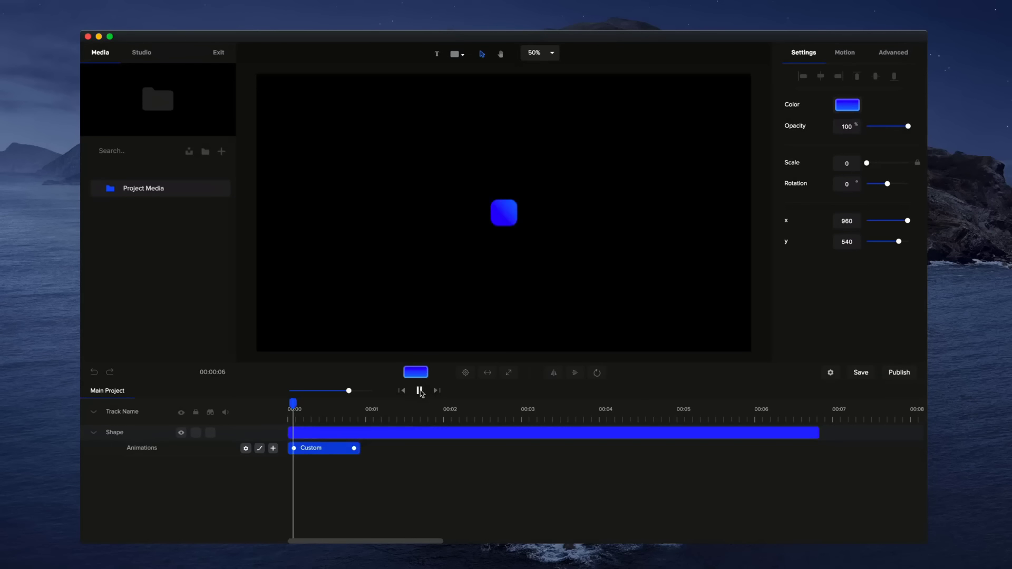
{"action": "left_click", "coordinate": [420, 391]}
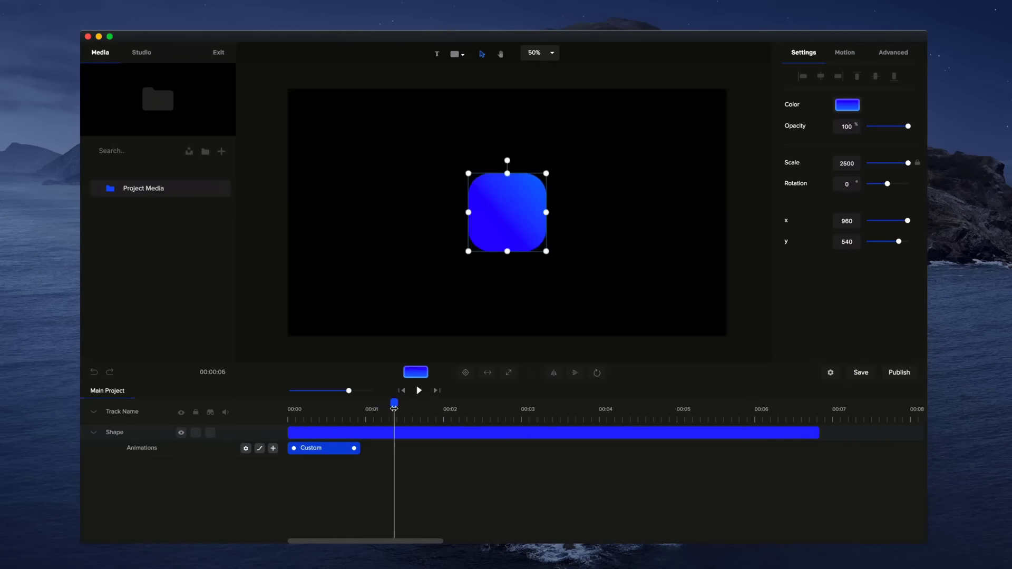
{"action": "left_click_drag", "start_coordinate": [394, 408], "coordinate": [260, 409]}
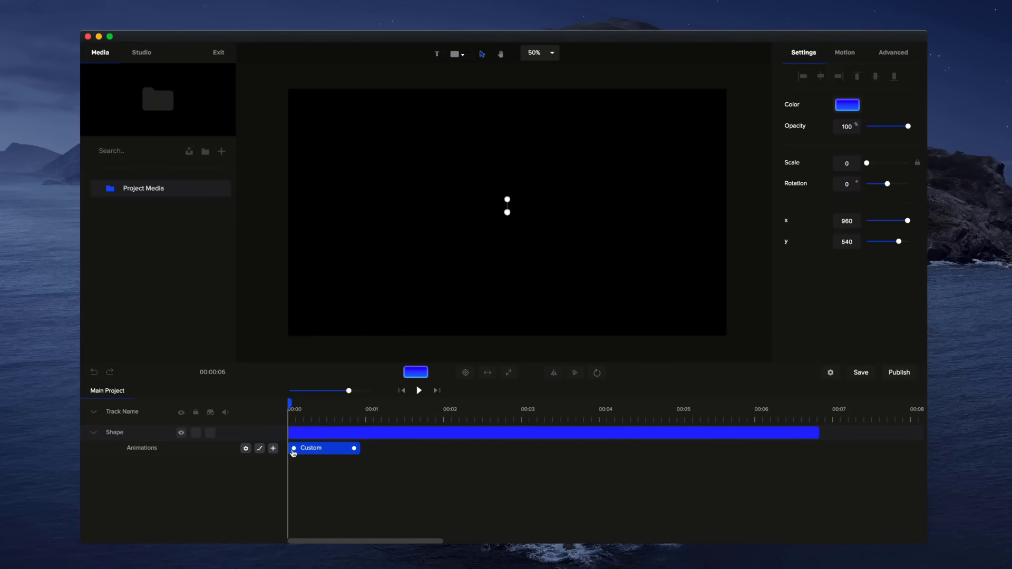
Enable the Opacity and Rotation properties in the settings of the square's custom animation
{"action": "right_click", "coordinate": [332, 449]}
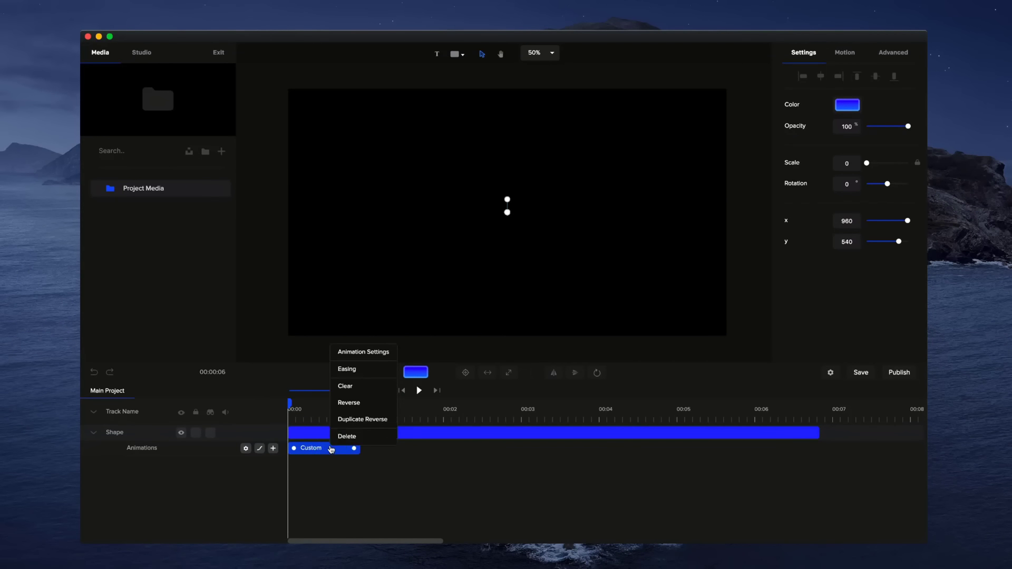
{"action": "left_click", "coordinate": [362, 353]}
{"action": "left_click", "coordinate": [385, 331]}
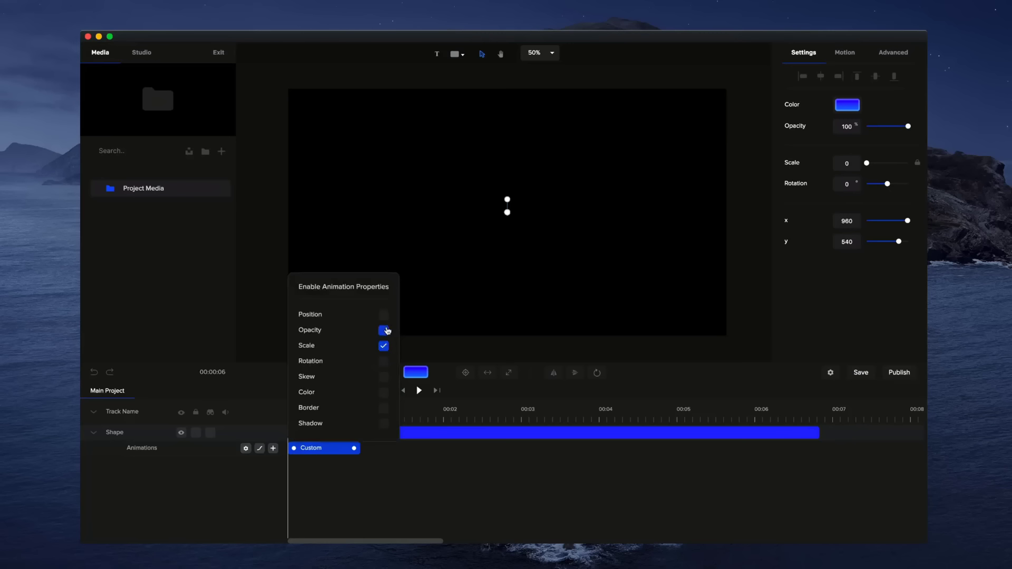
{"action": "left_click", "coordinate": [385, 362]}
{"action": "left_click", "coordinate": [430, 482]}
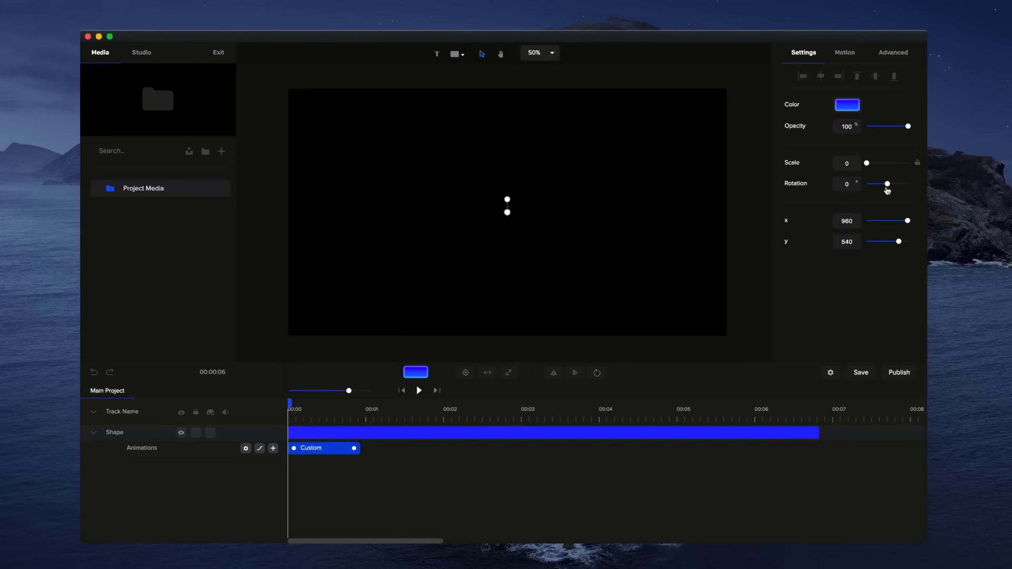
Set the square's rotation to 90° at the start of the custom animation and play the result
{"action": "left_click", "coordinate": [853, 184]}
{"action": "type", "text": "90"}
{"action": "left_click", "coordinate": [543, 259]}
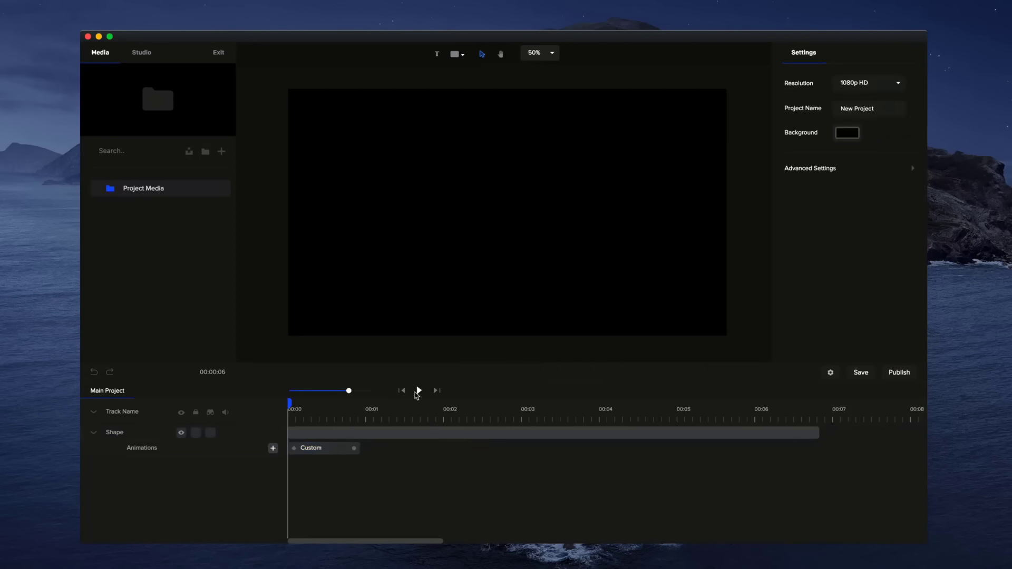
{"action": "left_click", "coordinate": [419, 391]}
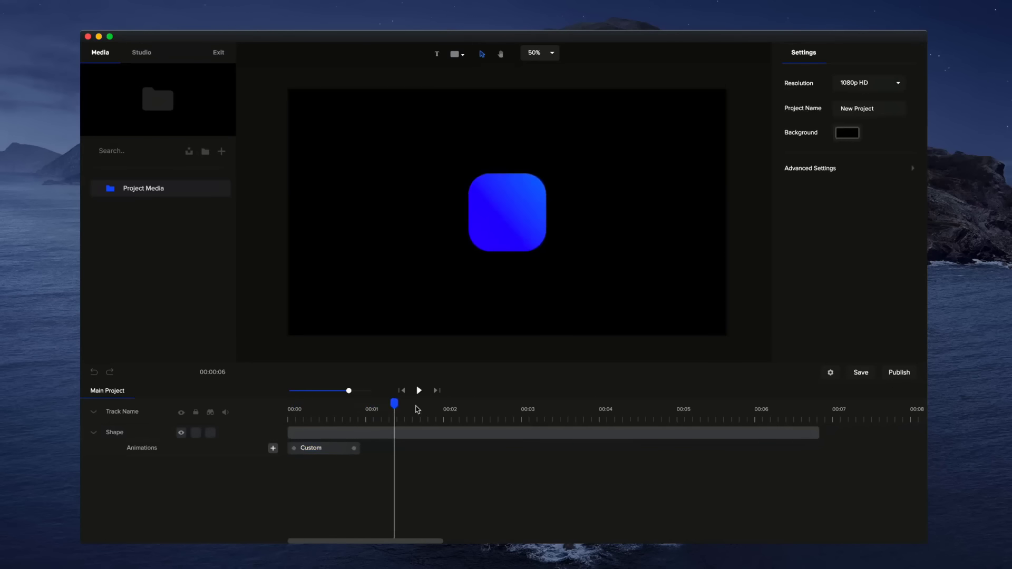
Set the square's rotation to -90° at the start of the custom animation and play the result
{"action": "left_click_drag", "start_coordinate": [399, 406], "coordinate": [289, 403]}
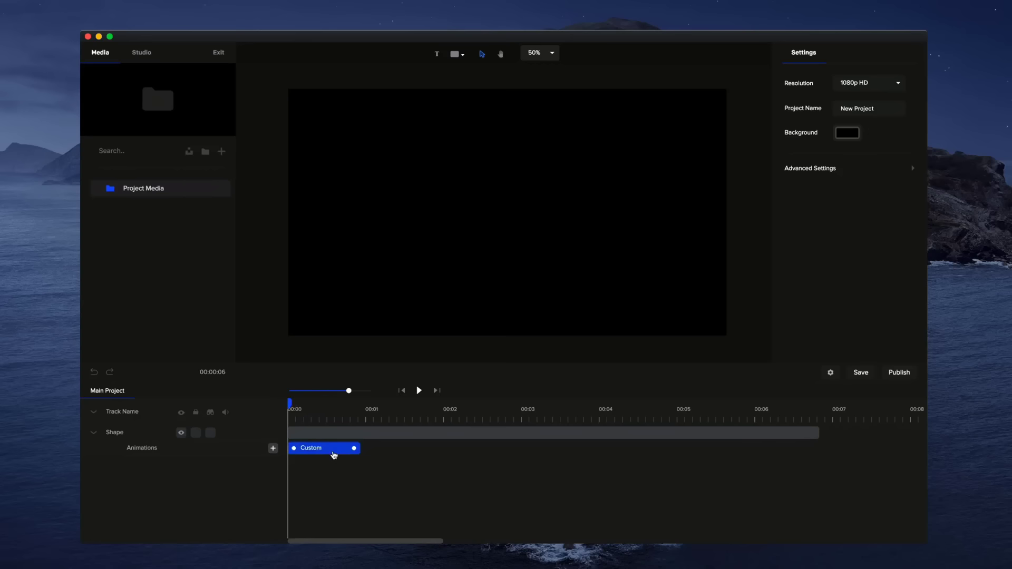
{"action": "left_click", "coordinate": [334, 452]}
{"action": "left_click", "coordinate": [846, 184]}
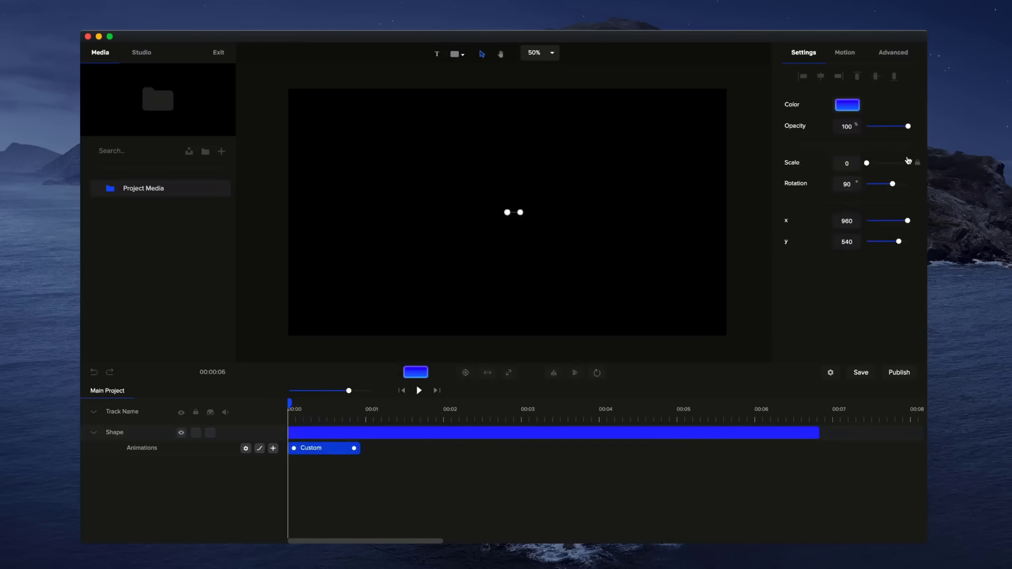
{"action": "type", "text": "-"}
{"action": "left_click", "coordinate": [419, 390]}
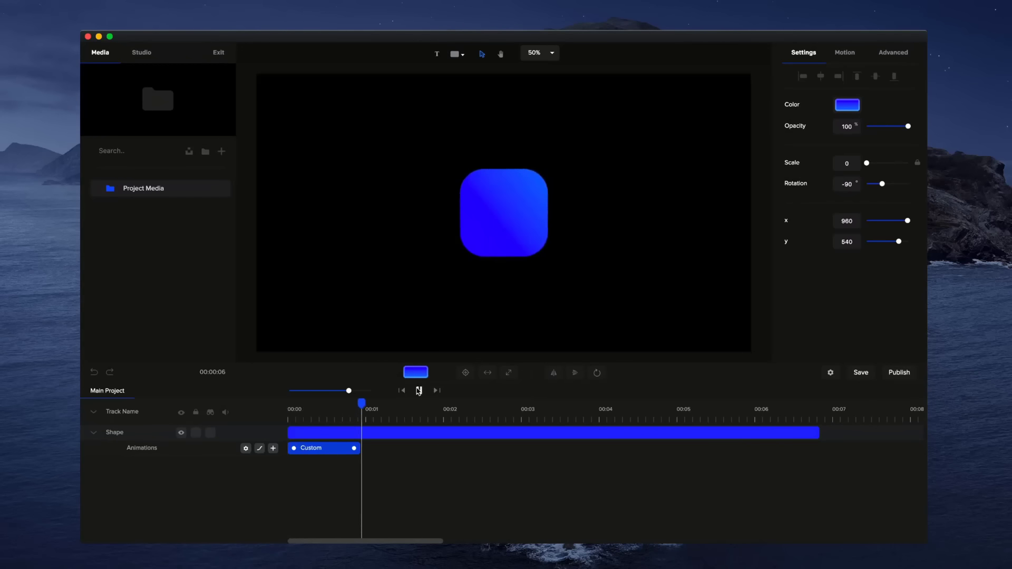
{"action": "left_click", "coordinate": [420, 391]}
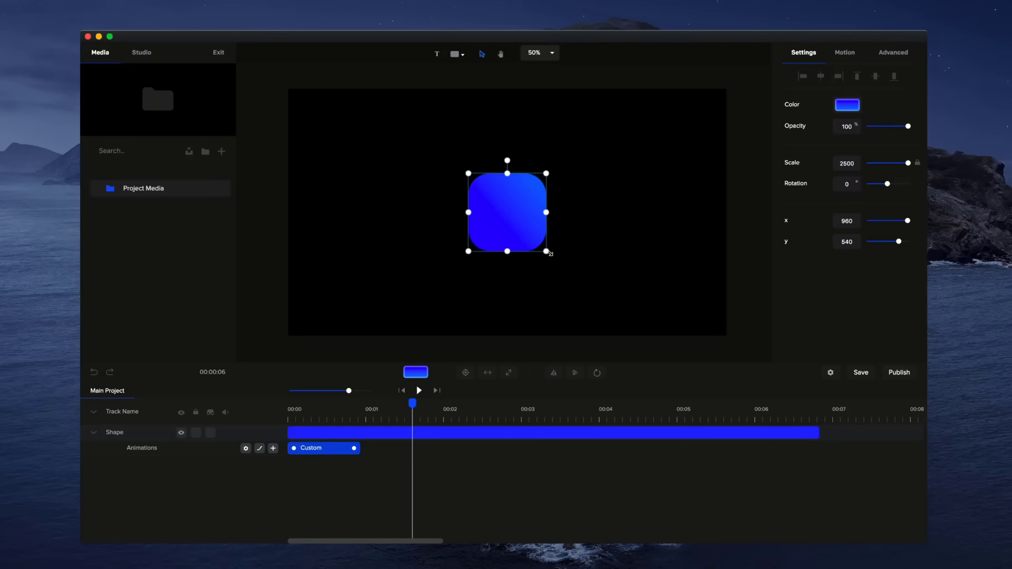
Enlarge the square to a scale of about 3414 past the end of the custom animation and play from the start
{"action": "left_click_drag", "start_coordinate": [549, 253], "coordinate": [585, 282]}
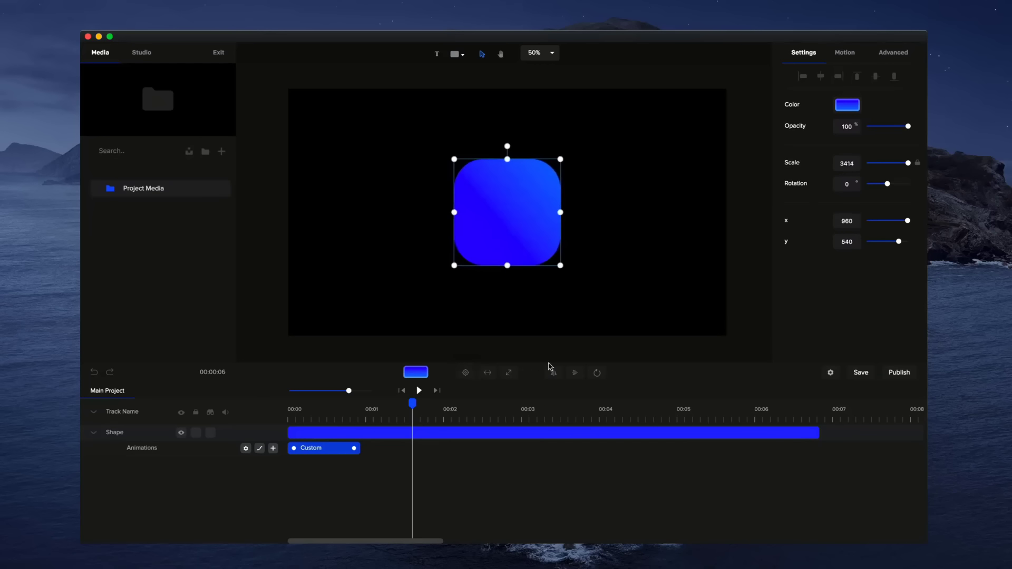
{"action": "left_click", "coordinate": [533, 322]}
{"action": "left_click_drag", "start_coordinate": [413, 405], "coordinate": [289, 405]}
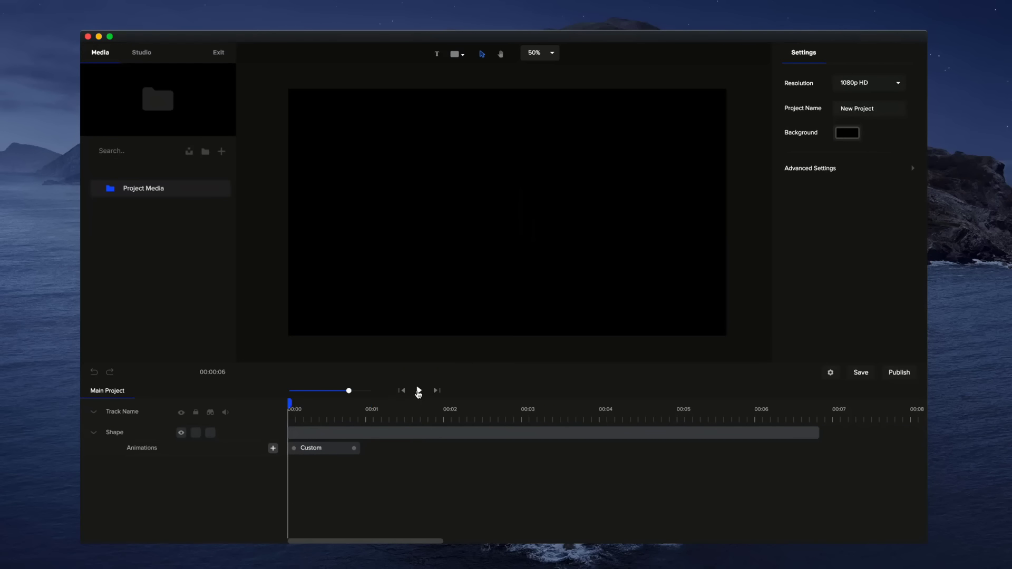
{"action": "left_click", "coordinate": [419, 391]}
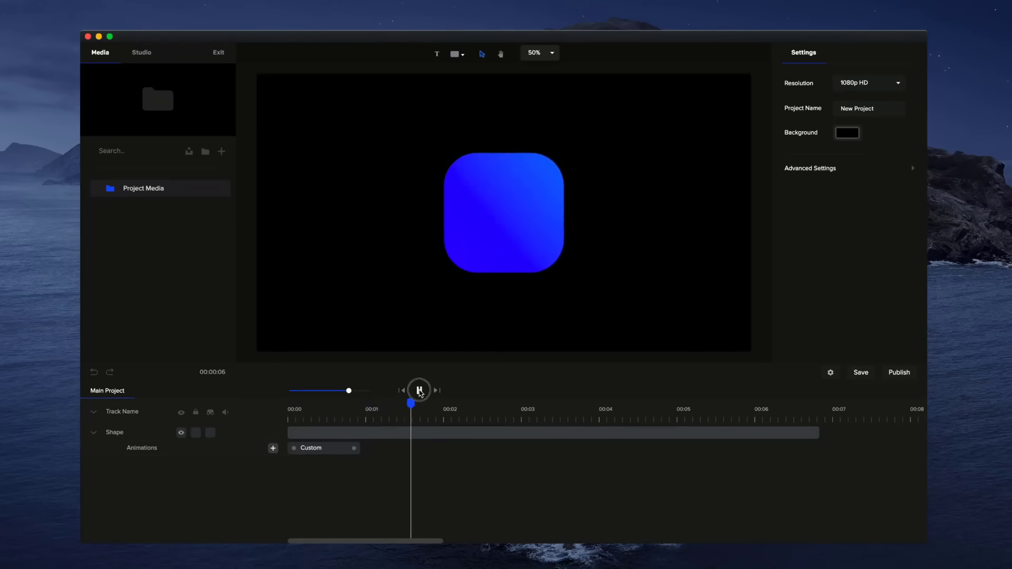
{"action": "left_click", "coordinate": [419, 391]}
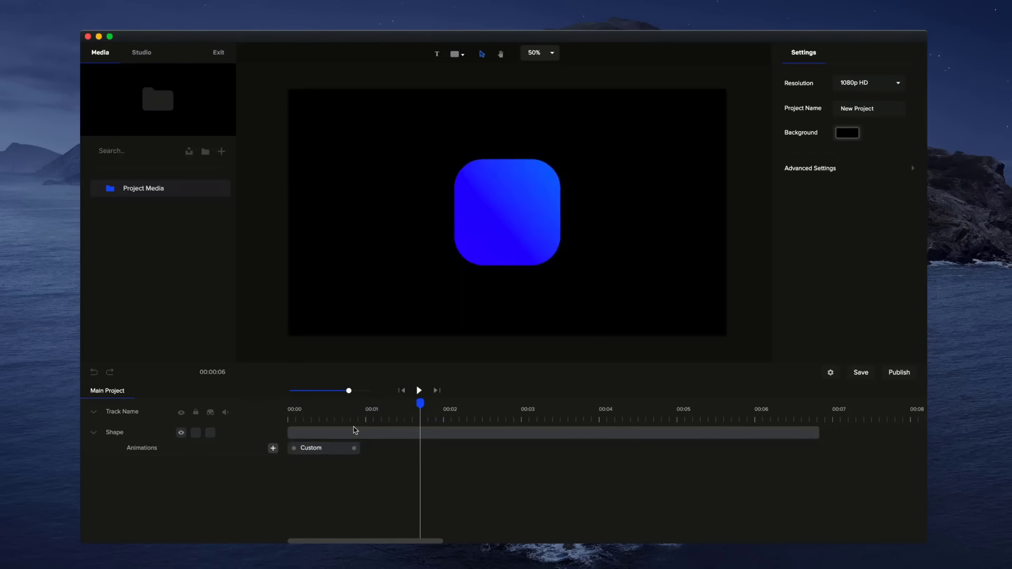
Add a second custom animation with Opacity and Position enabled, running from about 1.3 to 2.3 seconds
{"action": "left_click", "coordinate": [273, 448]}
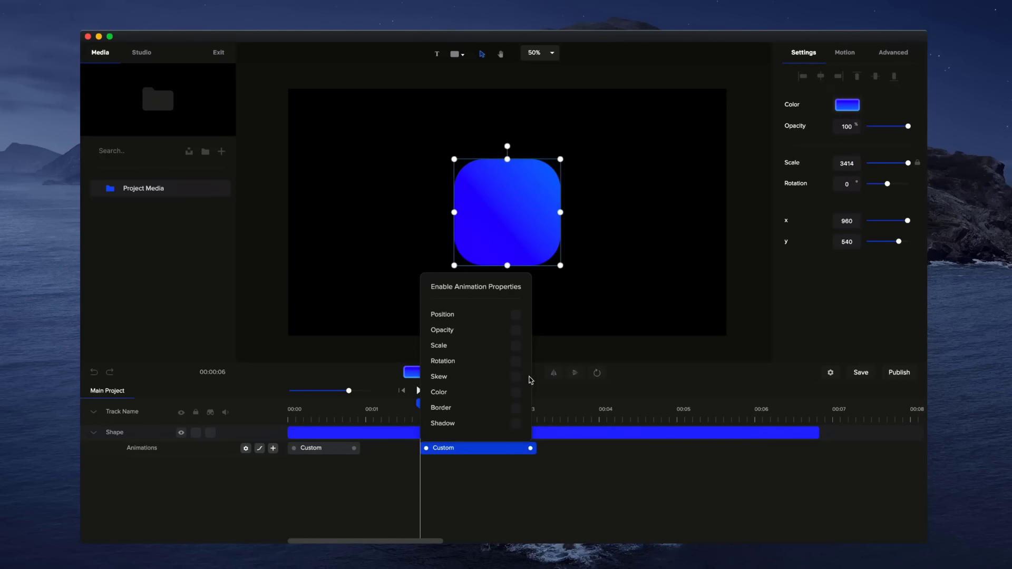
{"action": "left_click", "coordinate": [517, 331]}
{"action": "left_click", "coordinate": [516, 315]}
{"action": "left_click", "coordinate": [528, 494]}
{"action": "left_click_drag", "start_coordinate": [494, 452], "coordinate": [463, 448]}
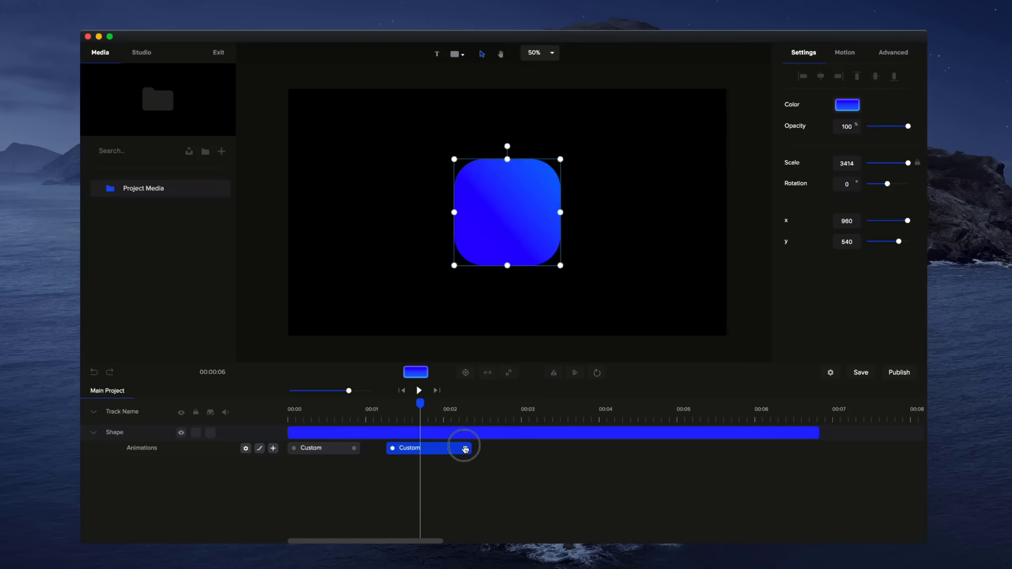
Set the square's x position to -290 past the end of the second custom animation and play from the start
{"action": "left_click", "coordinate": [473, 404]}
{"action": "mouse_move", "coordinate": [472, 406]}
{"action": "left_mouse_down"}
{"action": "mouse_move", "coordinate": [406, 407]}
{"action": "mouse_move", "coordinate": [477, 420]}
{"action": "left_mouse_up"}
{"action": "scroll", "coordinate": [533, 262], "scroll_direction": "down", "scroll_amount": 4}
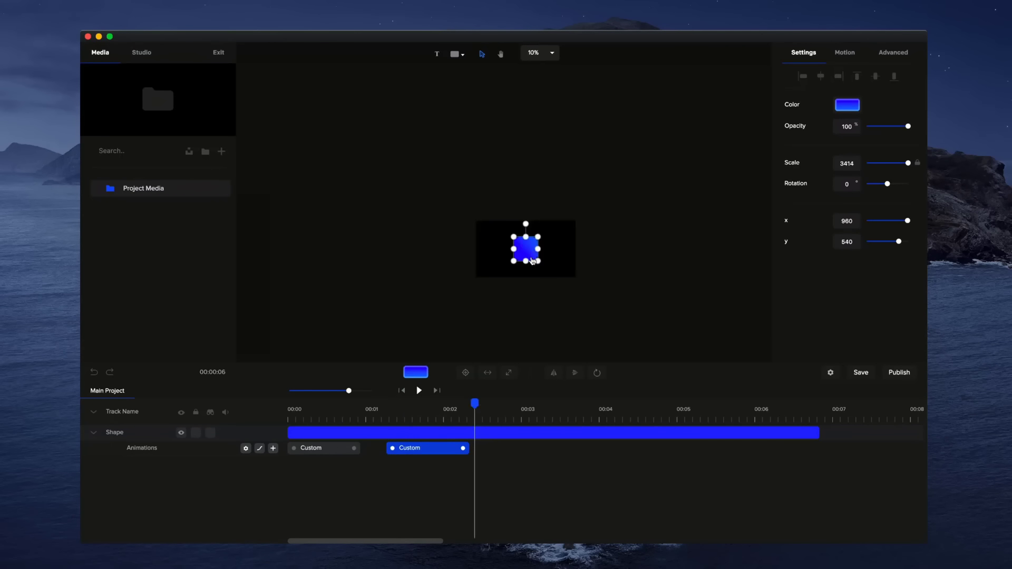
{"action": "scroll", "coordinate": [533, 263], "scroll_direction": "up", "scroll_amount": 3}
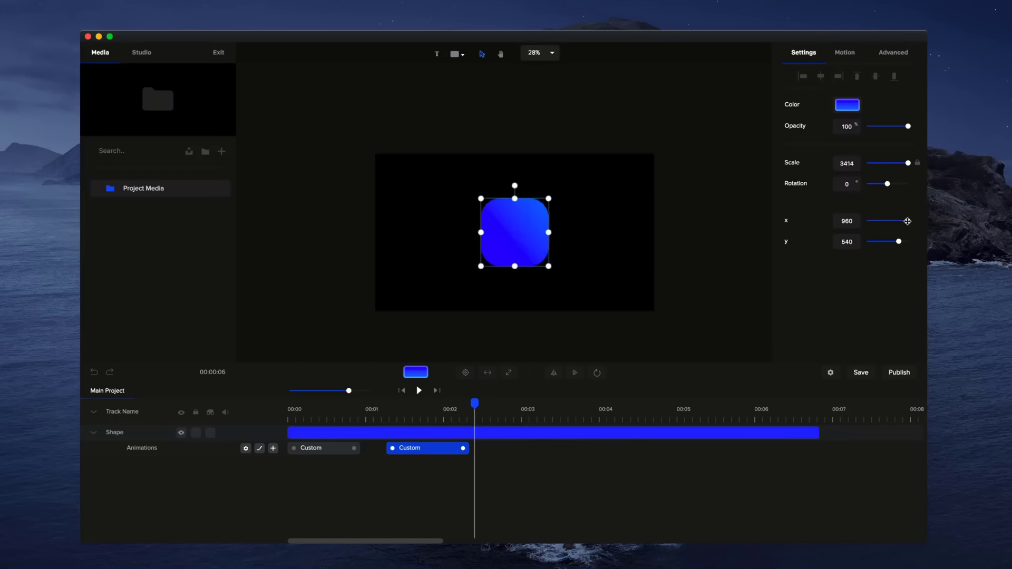
{"action": "left_click_drag", "start_coordinate": [907, 221], "coordinate": [881, 222]}
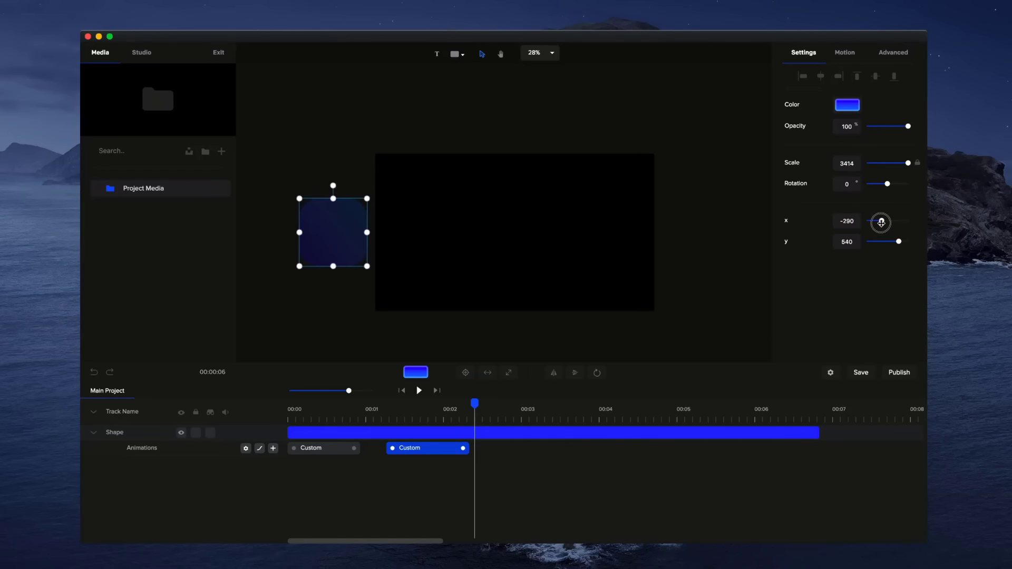
{"action": "scroll", "coordinate": [534, 297], "scroll_direction": "up", "scroll_amount": 1}
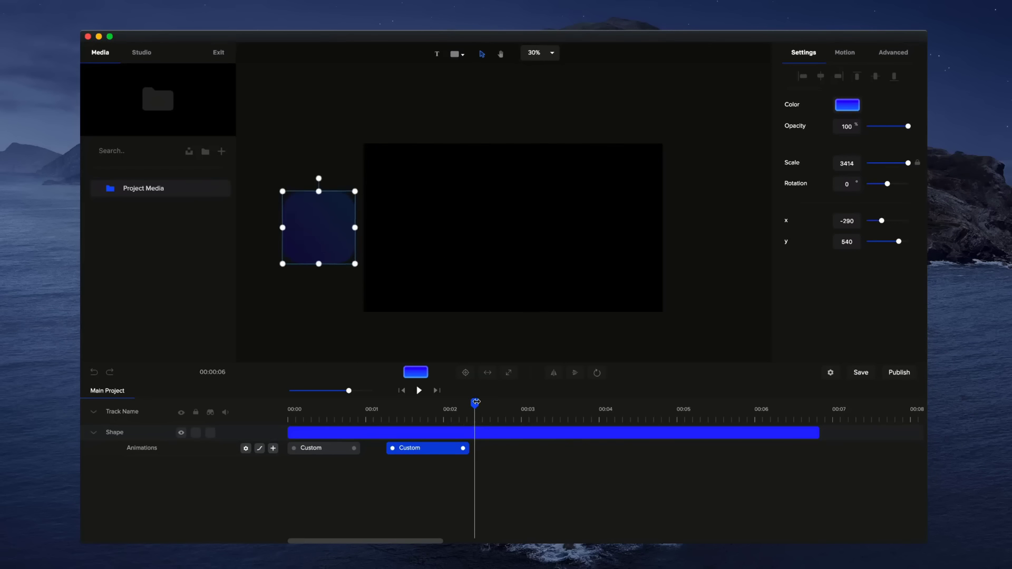
{"action": "left_click_drag", "start_coordinate": [476, 402], "coordinate": [291, 402]}
{"action": "left_click", "coordinate": [419, 390]}
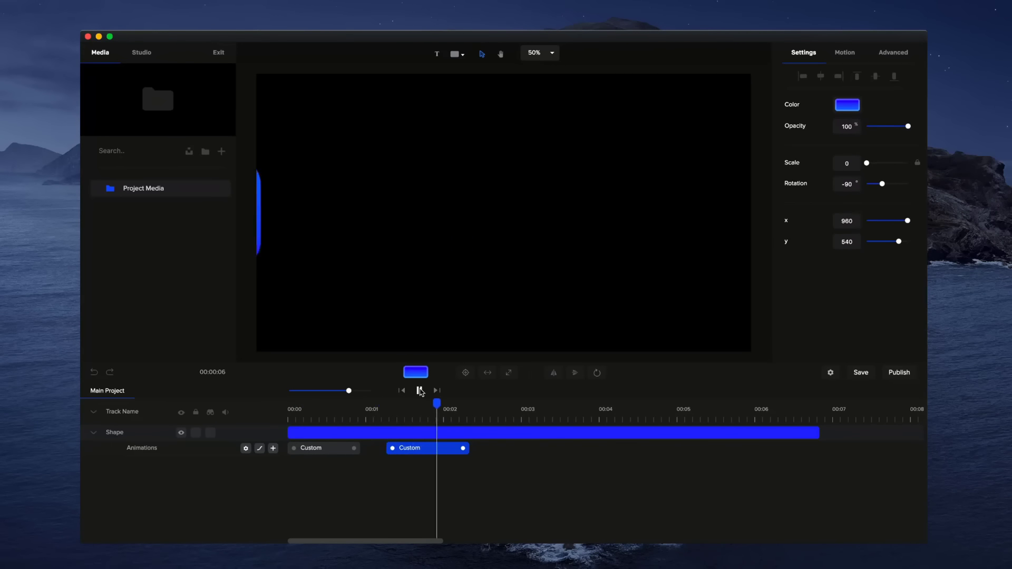
{"action": "left_click", "coordinate": [419, 391]}
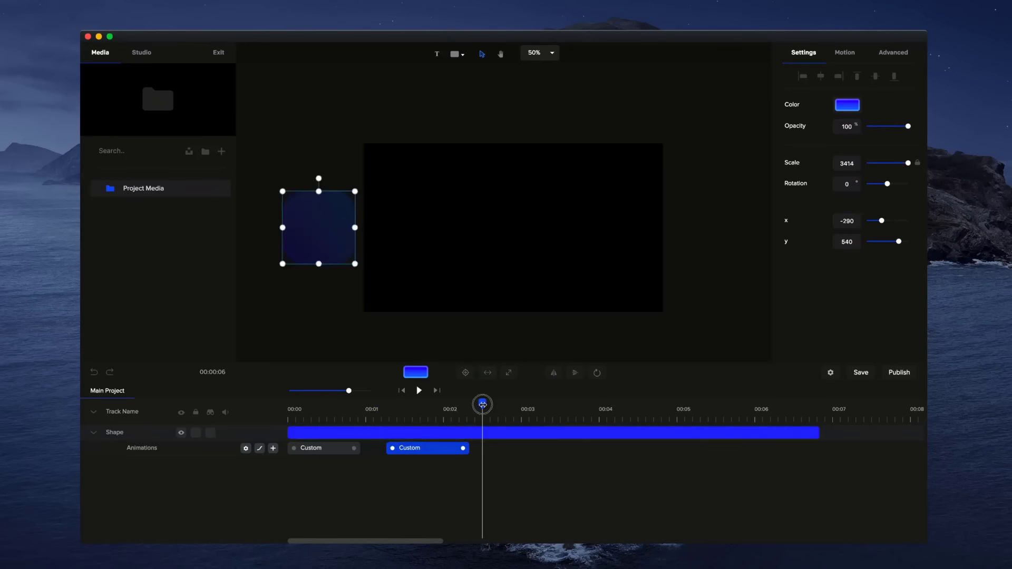
Apply the Power2 easing to both ends of the second custom animation and play the result
{"action": "left_click_drag", "start_coordinate": [482, 405], "coordinate": [410, 409]}
{"action": "right_click", "coordinate": [415, 448]}
{"action": "left_click", "coordinate": [452, 377]}
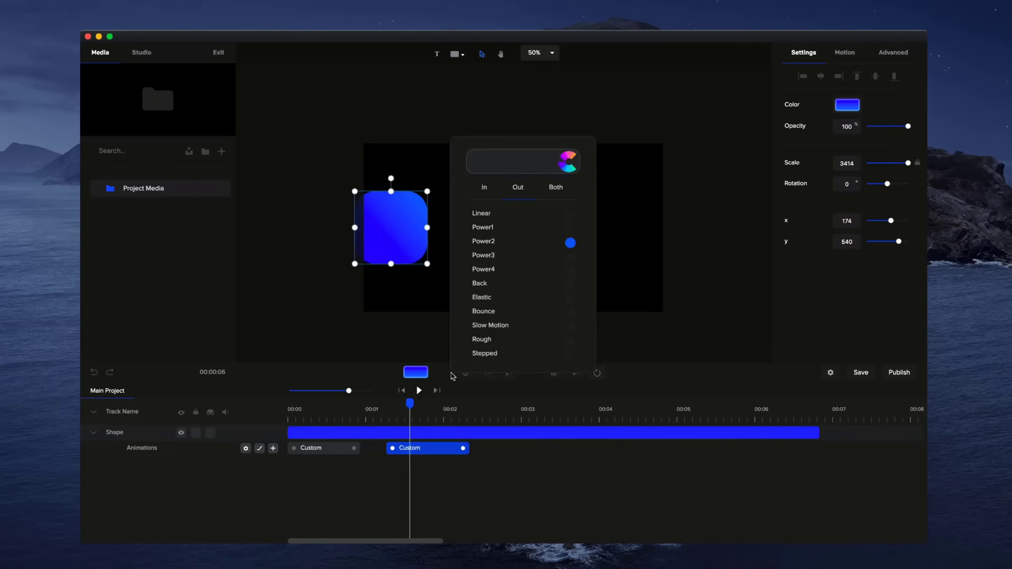
{"action": "left_click", "coordinate": [557, 189]}
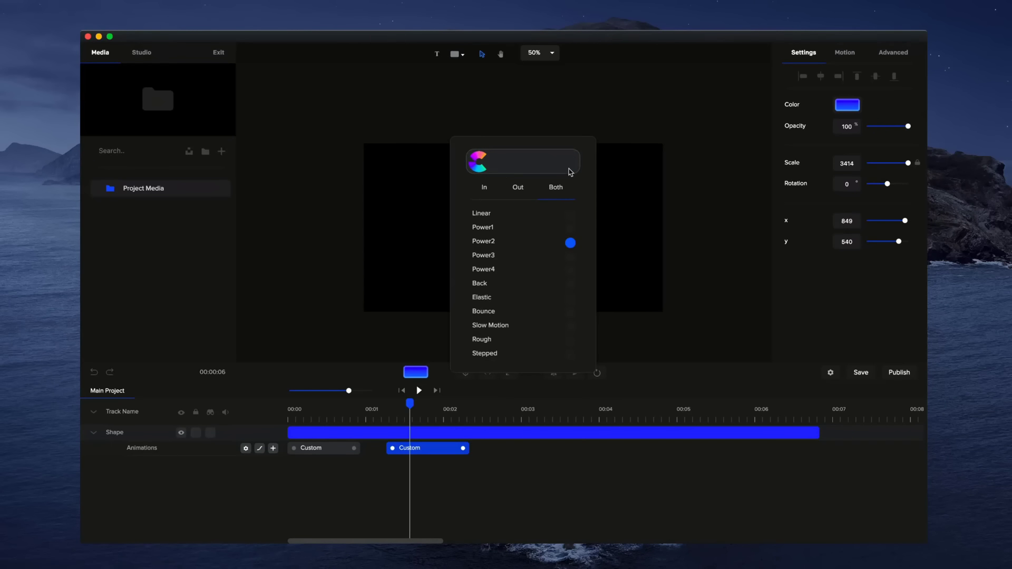
{"action": "left_click", "coordinate": [564, 540]}
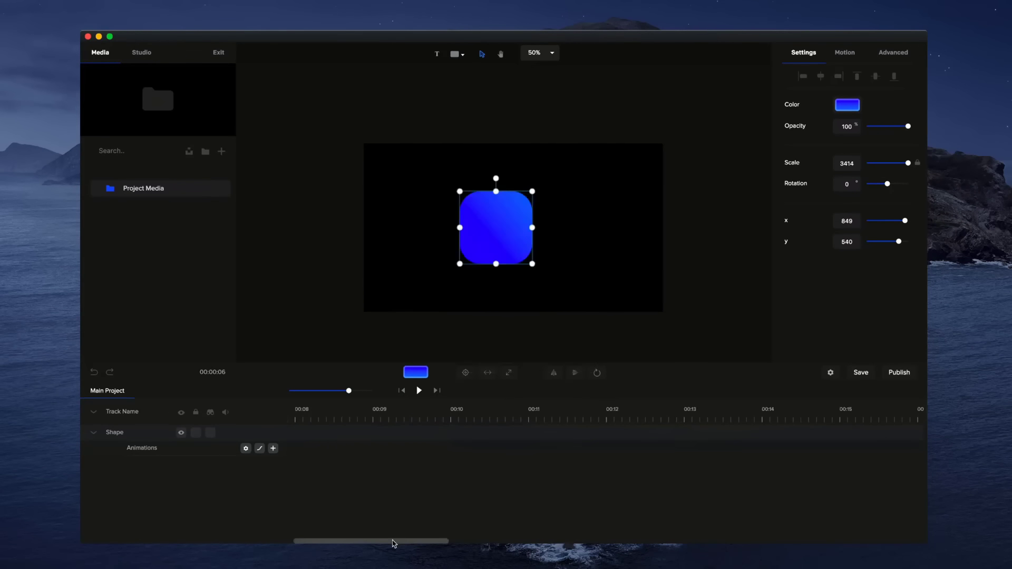
{"action": "left_click_drag", "start_coordinate": [390, 545], "coordinate": [350, 535]}
{"action": "left_click", "coordinate": [419, 391]}
{"action": "left_click", "coordinate": [419, 391]}
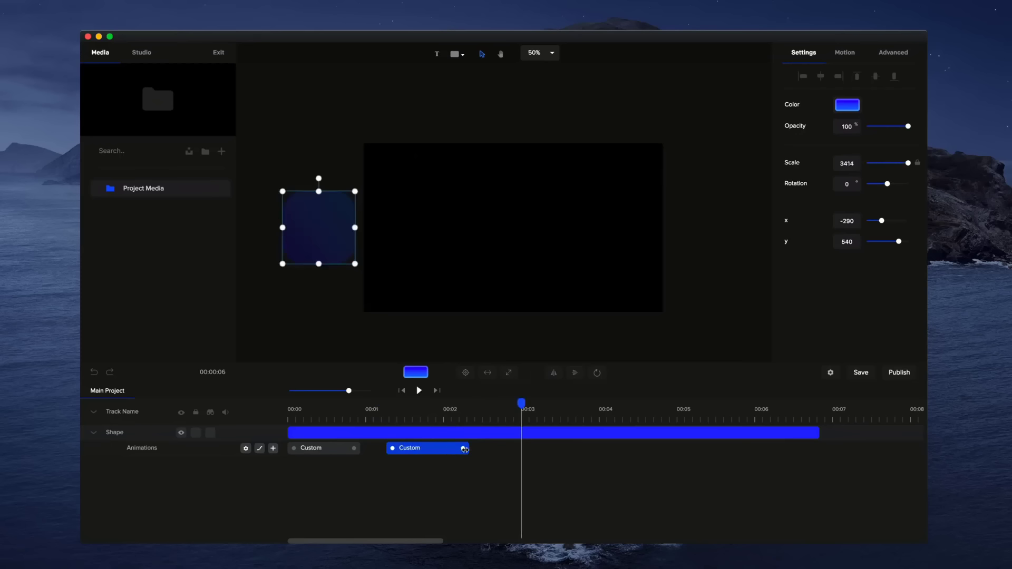
Lengthen the second custom animation to about 1.15 seconds, then play it and scrub back to the first animation's end
{"action": "left_click_drag", "start_coordinate": [464, 450], "coordinate": [474, 449]}
{"action": "left_click", "coordinate": [416, 391]}
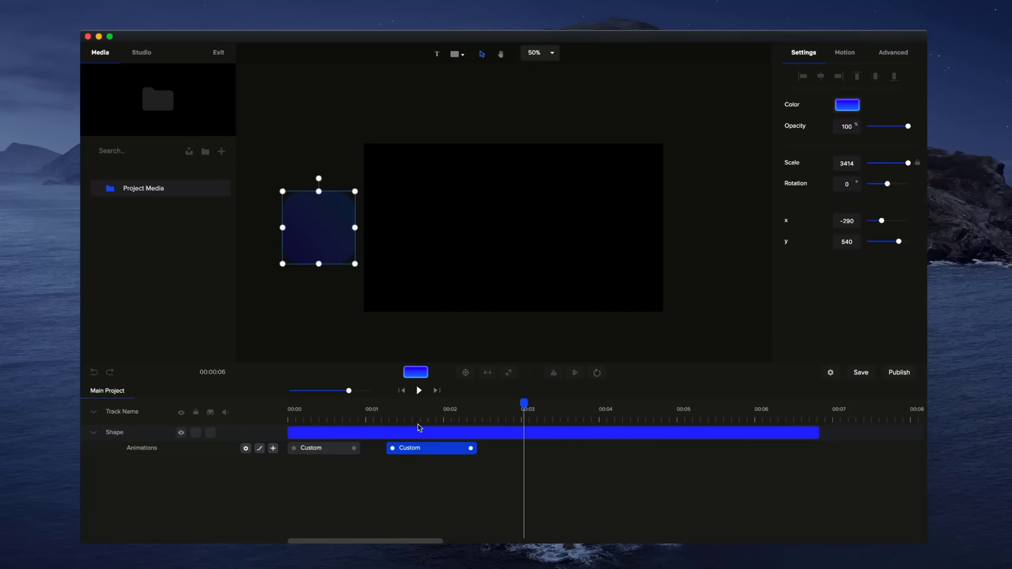
{"action": "left_click_drag", "start_coordinate": [470, 410], "coordinate": [352, 409]}
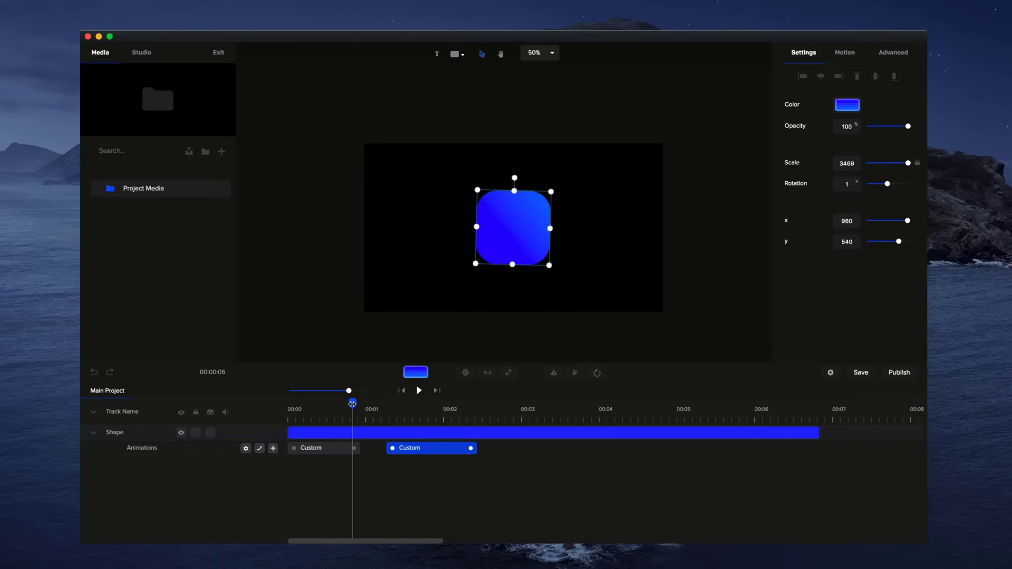
Set the square's rotation anchor point to its bottom-right corner and play the first custom animation from the start
{"action": "left_click", "coordinate": [402, 391]}
{"action": "left_click", "coordinate": [337, 448]}
{"action": "left_click", "coordinate": [598, 374]}
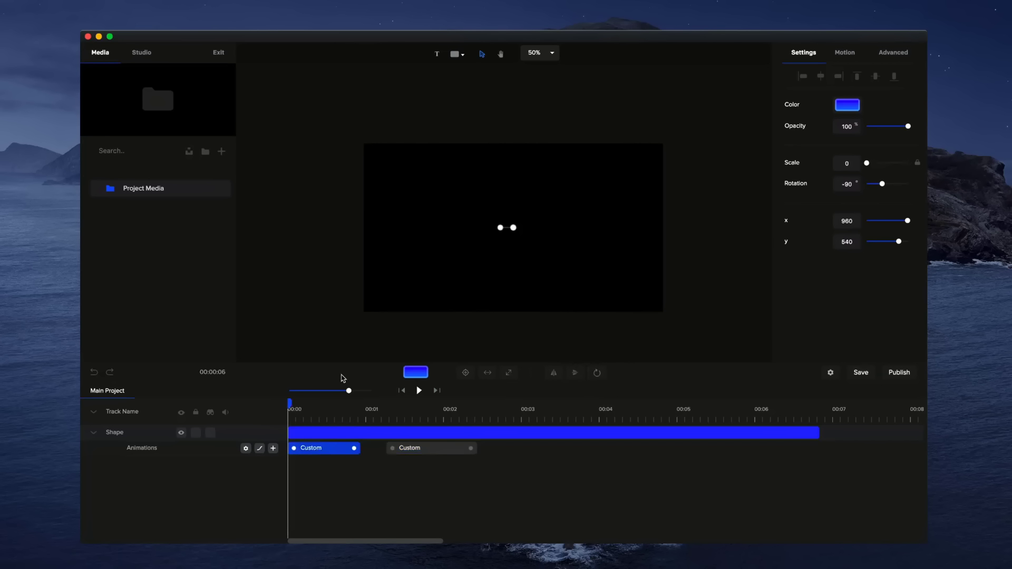
{"action": "left_click_drag", "start_coordinate": [290, 404], "coordinate": [220, 411]}
{"action": "mouse_move", "coordinate": [597, 373]}
{"action": "left_click_drag", "start_coordinate": [290, 404], "coordinate": [263, 417]}
{"action": "left_click", "coordinate": [419, 391]}
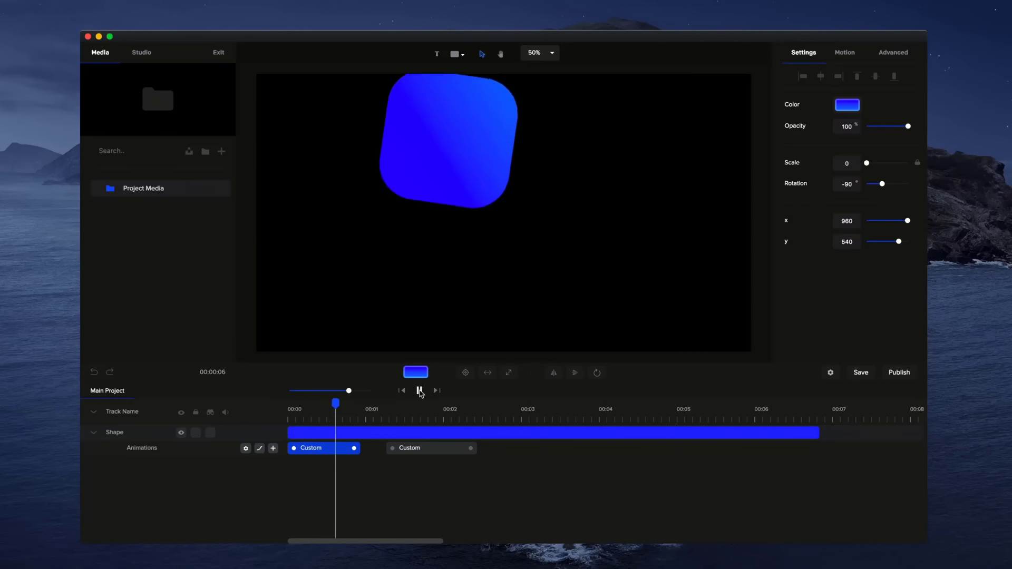
{"action": "left_click", "coordinate": [419, 390]}
Set the square's rotation anchor point to its bottom-left corner and play both animations from the start
{"action": "mouse_move", "coordinate": [598, 373]}
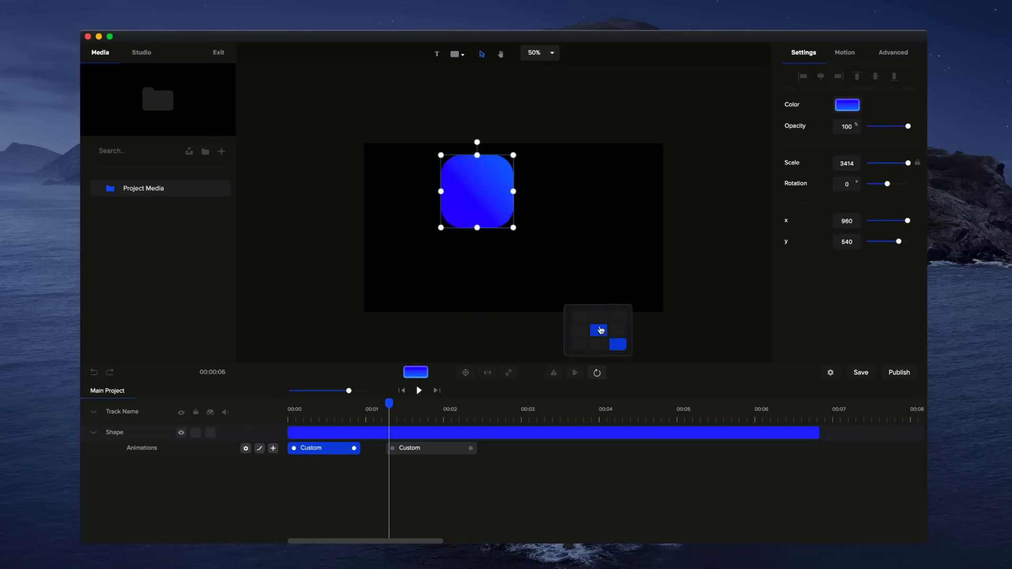
{"action": "left_click", "coordinate": [577, 344]}
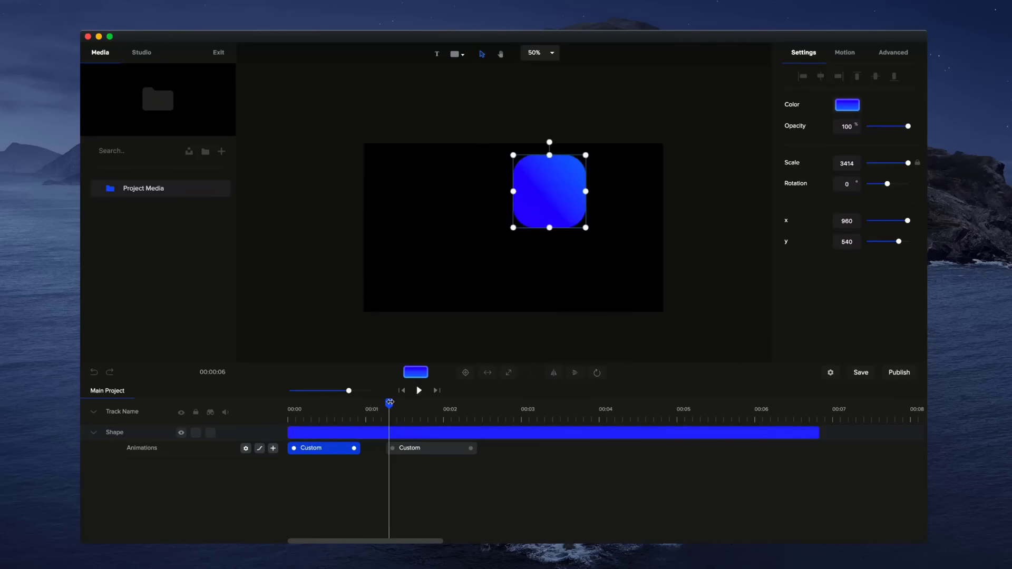
{"action": "left_click_drag", "start_coordinate": [390, 403], "coordinate": [288, 404]}
{"action": "left_click", "coordinate": [419, 391]}
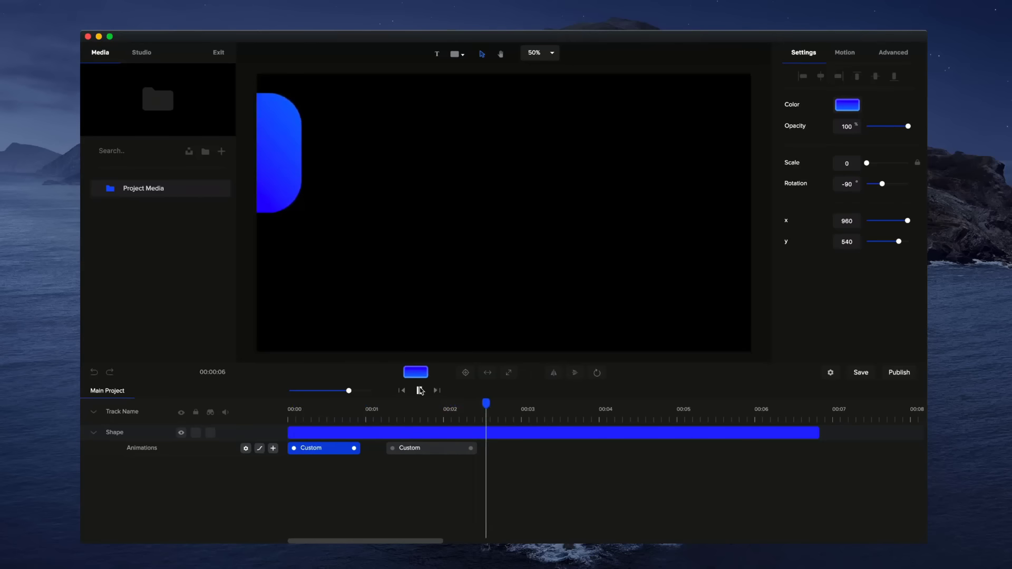
{"action": "left_click", "coordinate": [419, 390]}
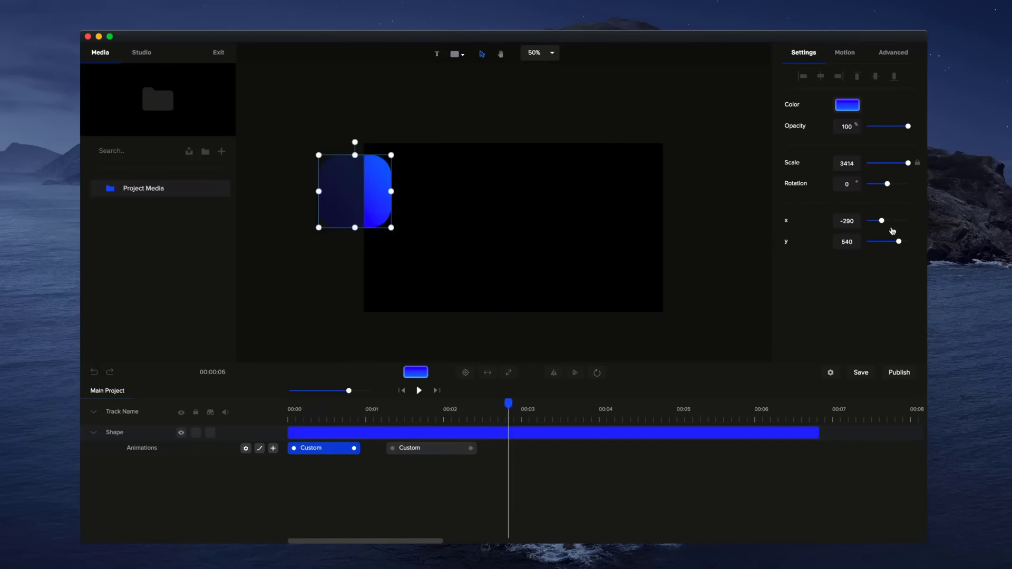
Set the square's final x position to -540 and shift the second custom animation to start at about 1.1 seconds, replaying from the start
{"action": "left_click_drag", "start_coordinate": [882, 220], "coordinate": [876, 221]}
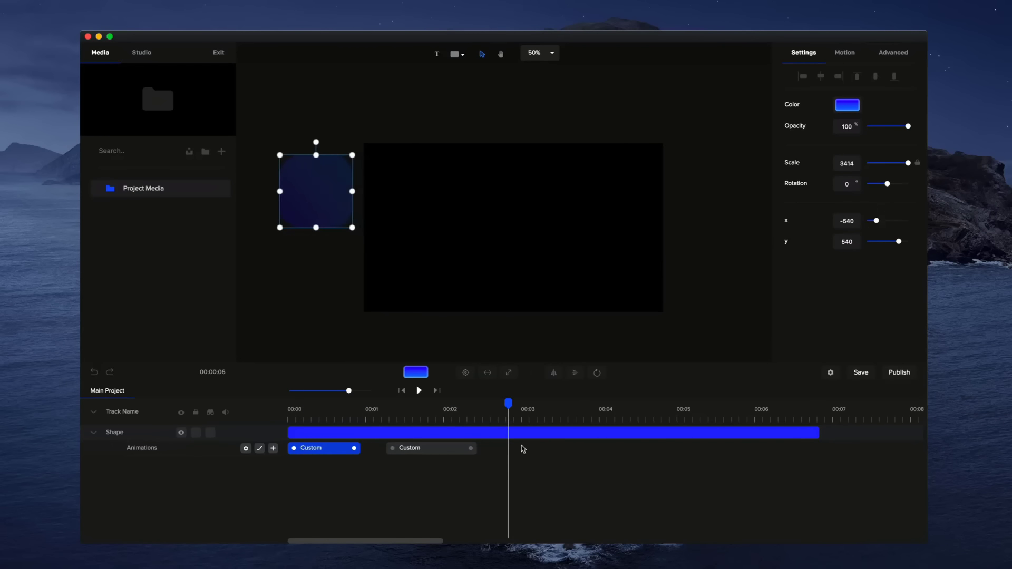
{"action": "left_click_drag", "start_coordinate": [478, 408], "coordinate": [290, 406]}
{"action": "left_click_drag", "start_coordinate": [428, 448], "coordinate": [415, 449]}
{"action": "left_click", "coordinate": [419, 390]}
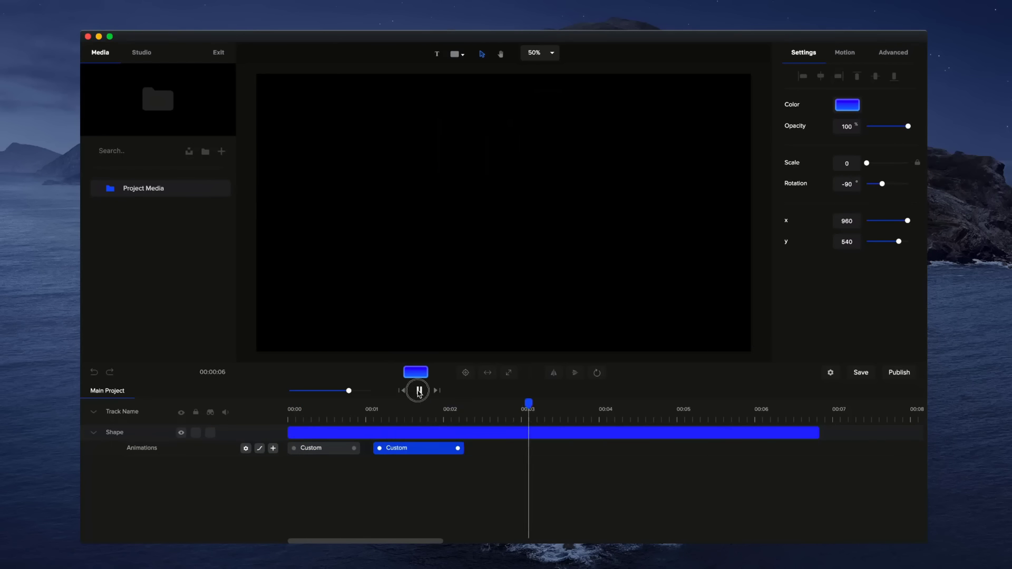
{"action": "left_click", "coordinate": [419, 390]}
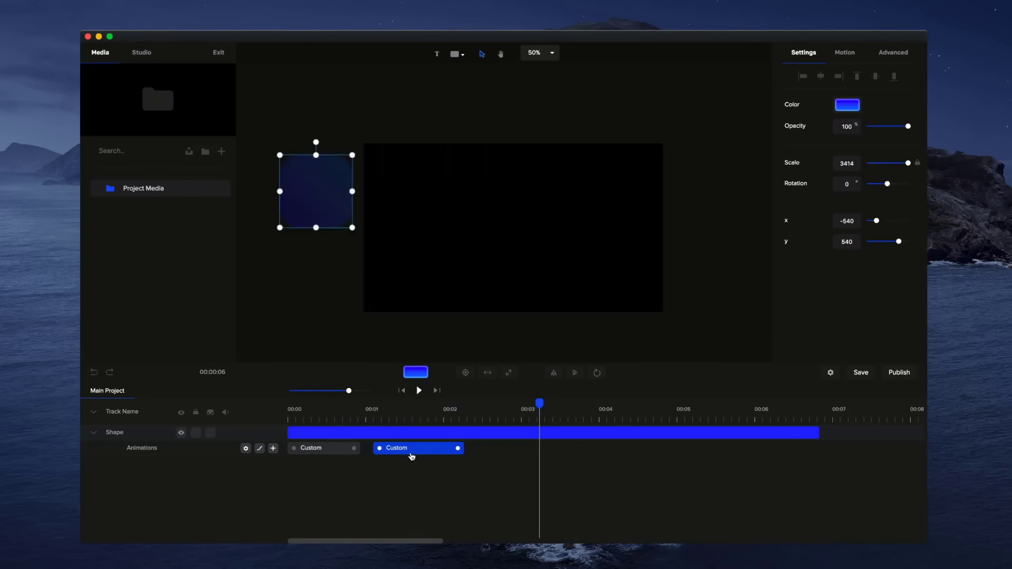